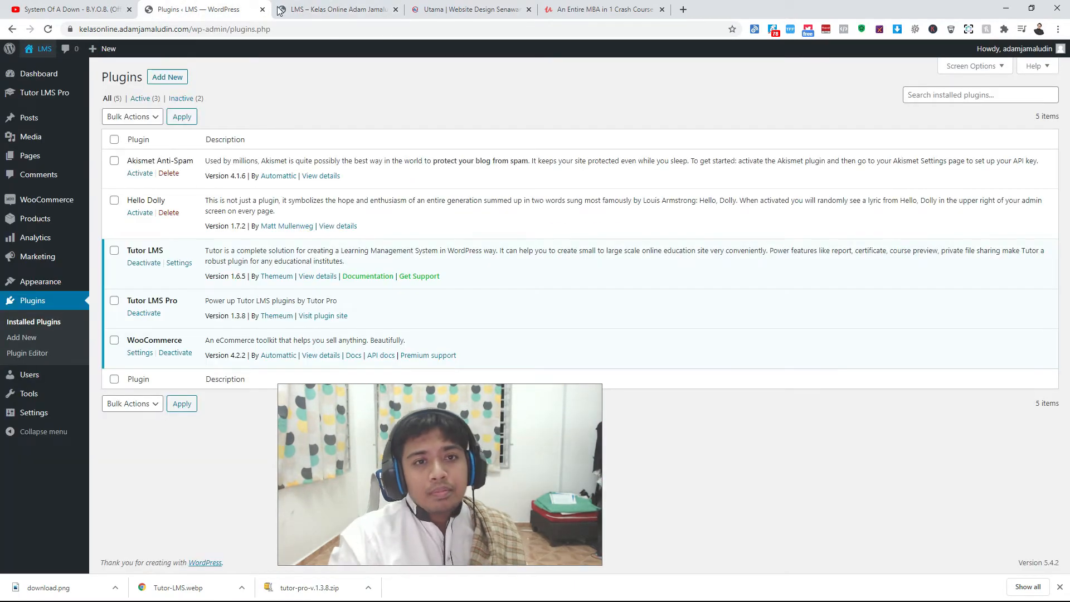
# Search the WordPress plugin directory for "tutor lms".
pyautogui.click(396, 10)
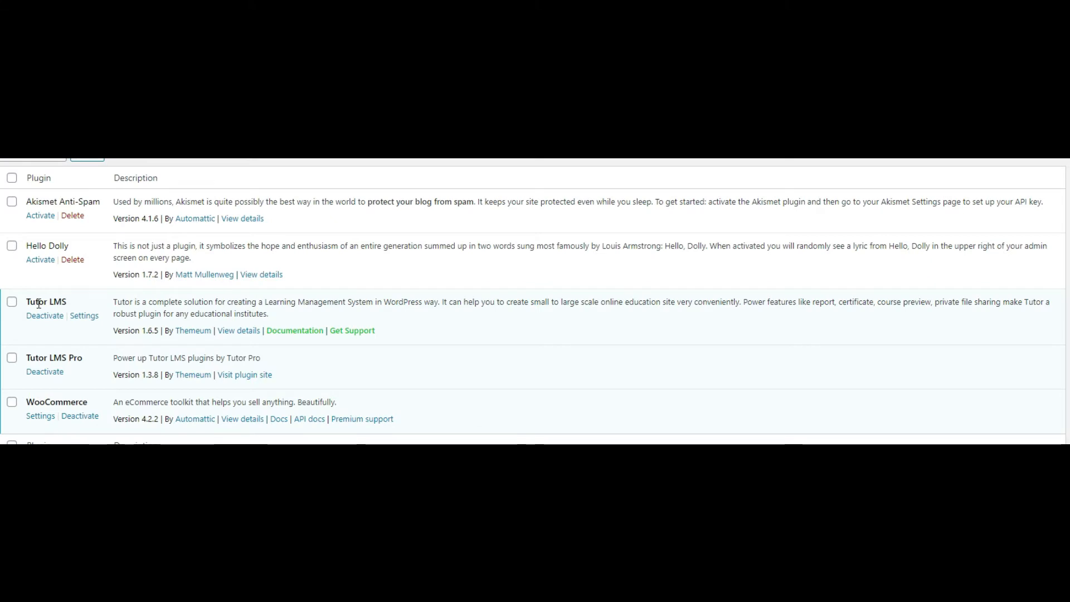
pyautogui.moveTo(23, 303); pyautogui.dragTo(67, 303)
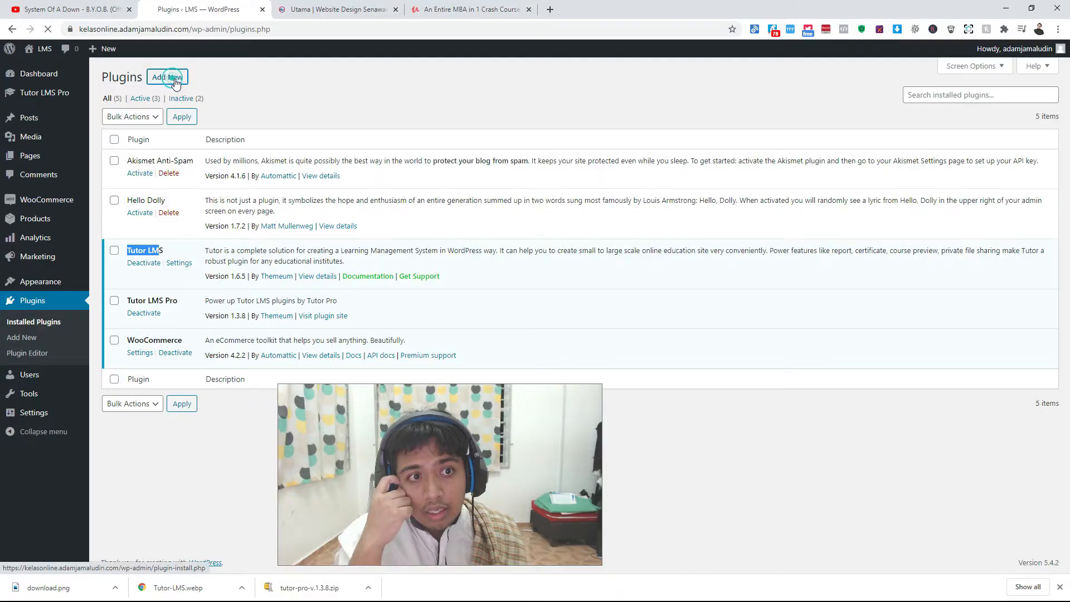
pyautogui.click(167, 76)
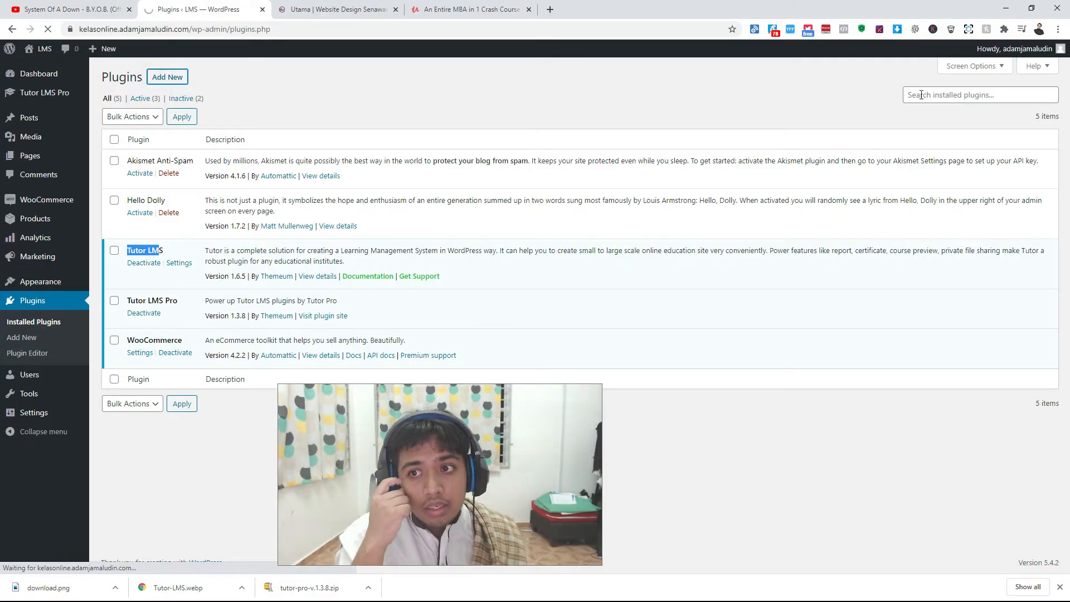
pyautogui.click(891, 109)
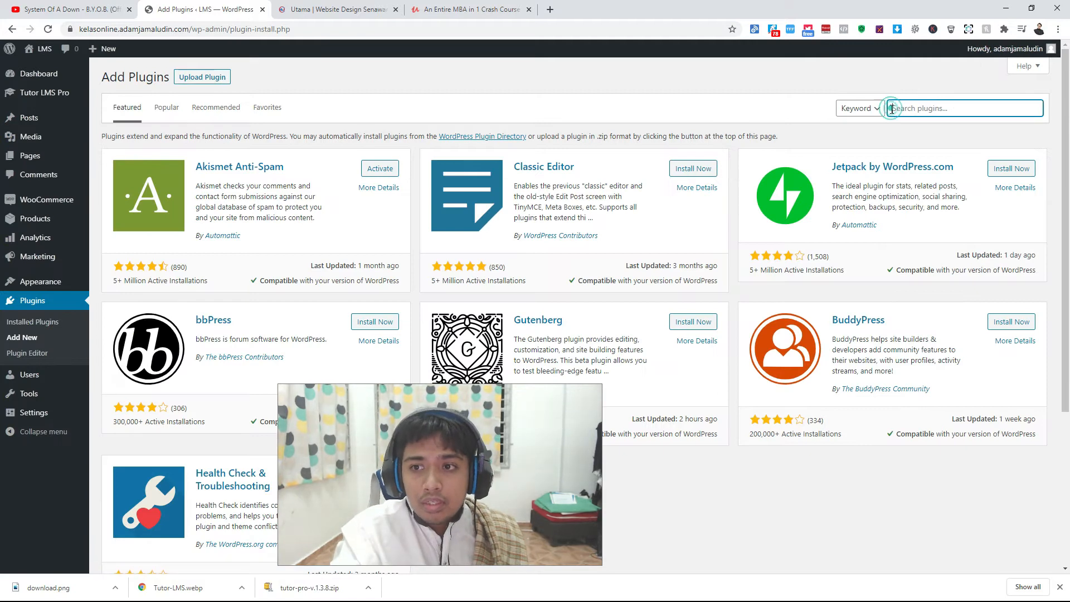
pyautogui.write('tutor')
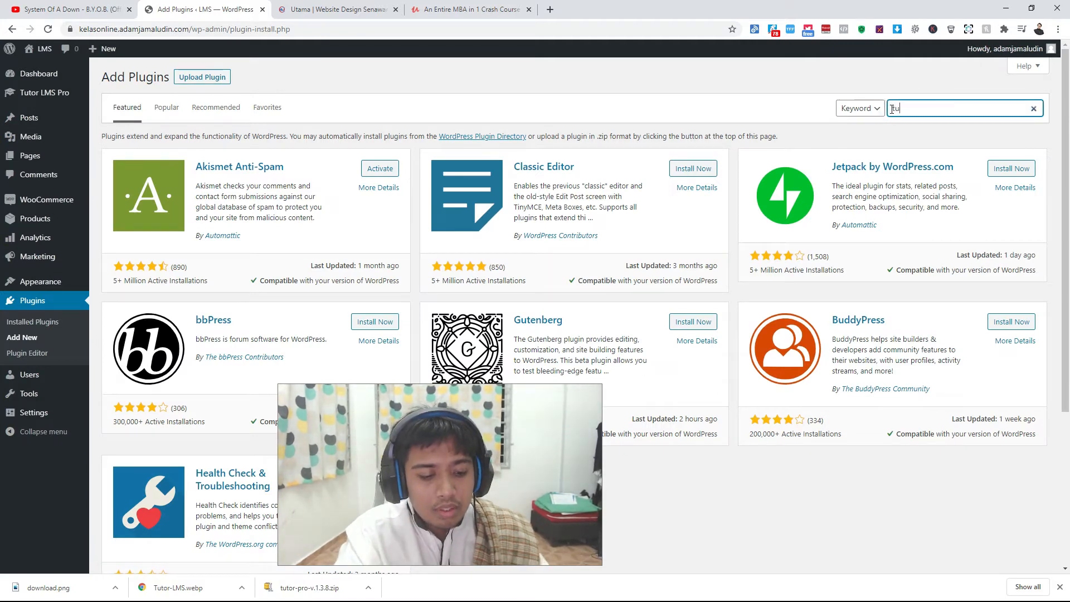
pyautogui.write(' lms')
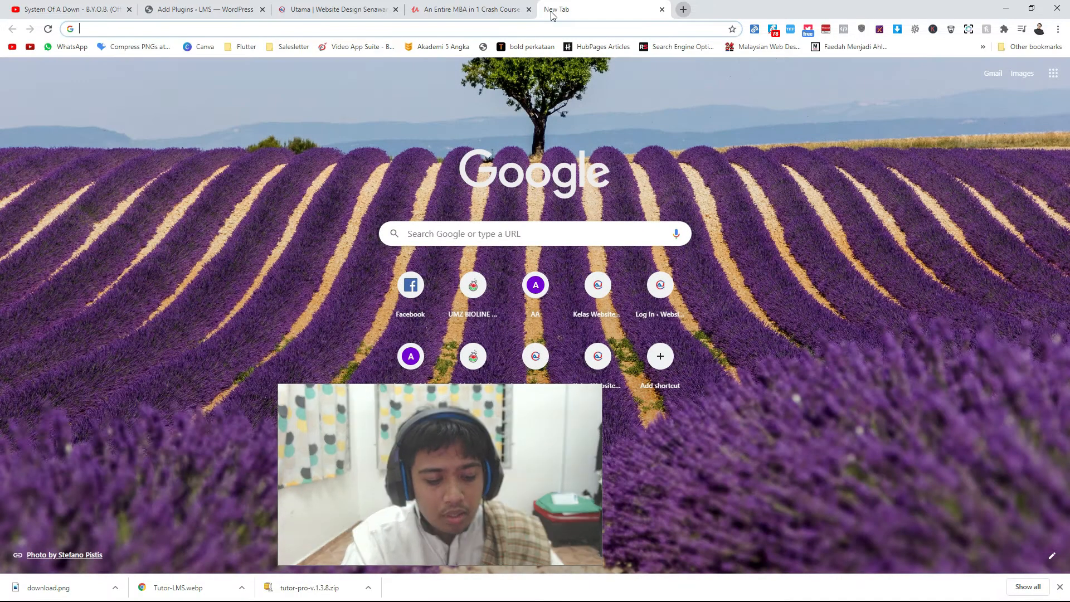
# Search Google for "tutor lms" and open Themeum's Tutor LMS product page.
pyautogui.write('tutor lms')
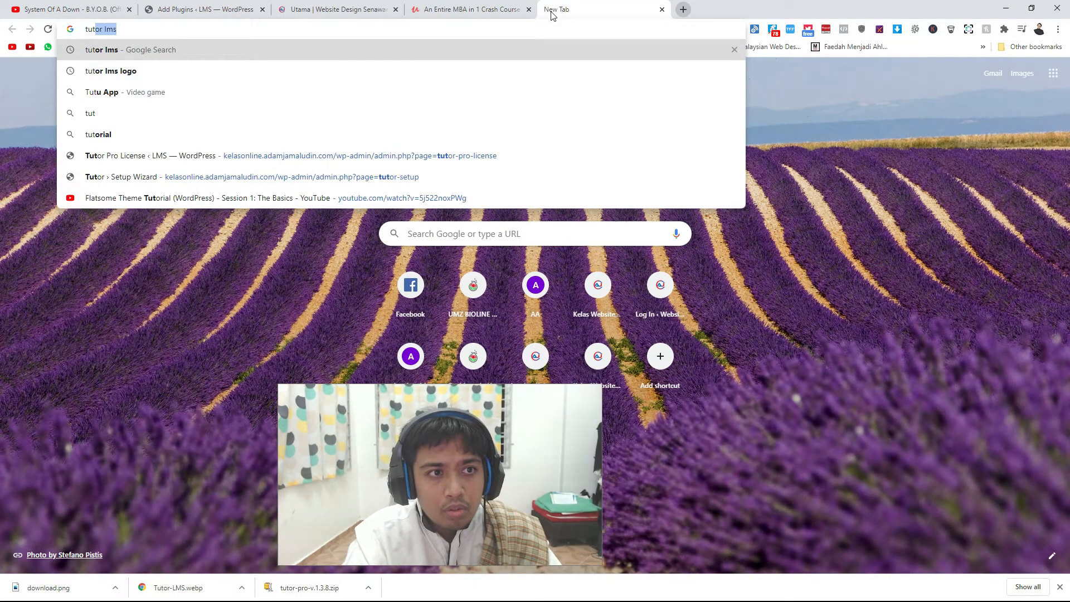
pyautogui.press('Return')
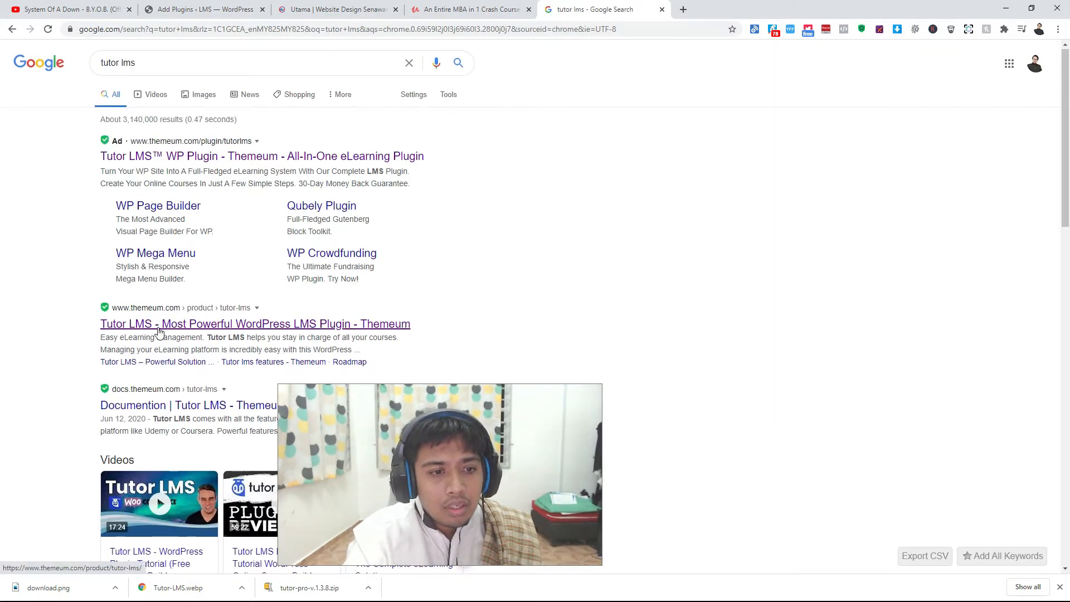
pyautogui.scroll(-1, 159, 330)
pyautogui.click(160, 273)
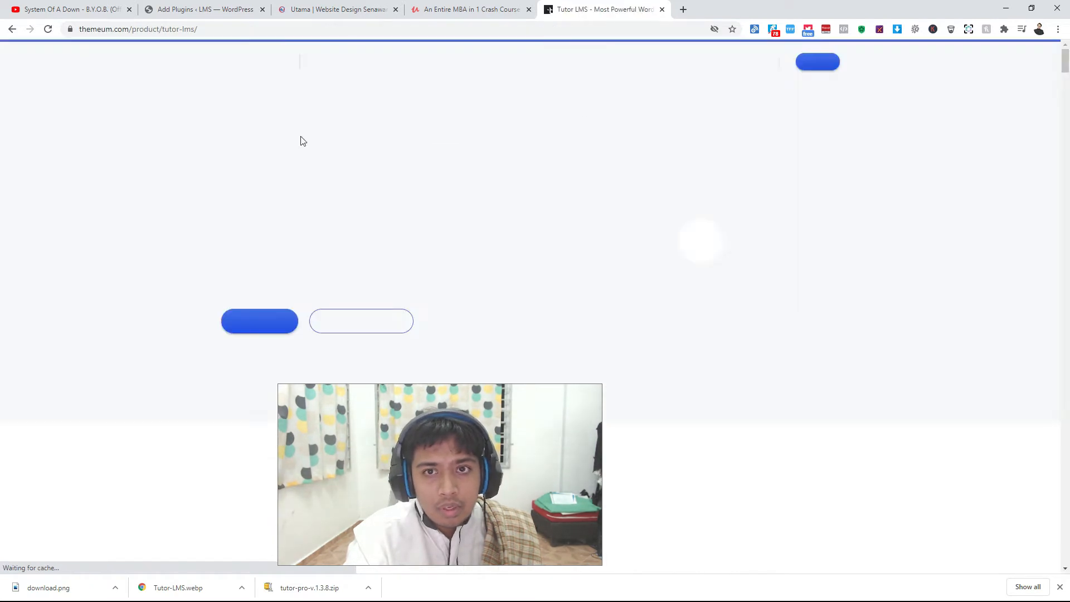
# Examine the pricing of the Single, 5 License Pack and Unlimited Tutor LMS plans and close the product page.
pyautogui.click(265, 336)
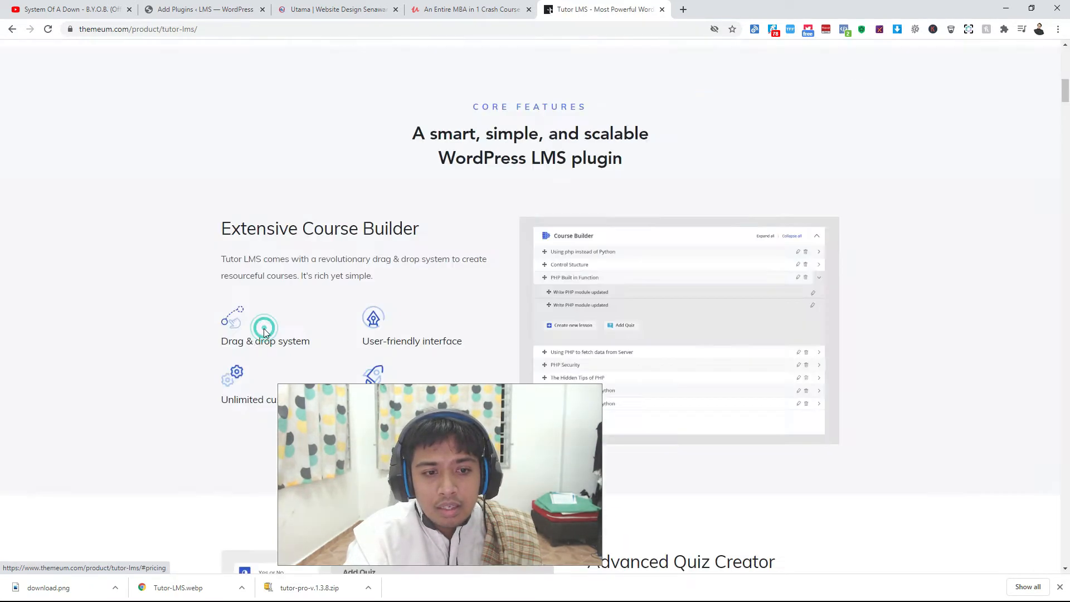
pyautogui.scroll(-2, 550, 265)
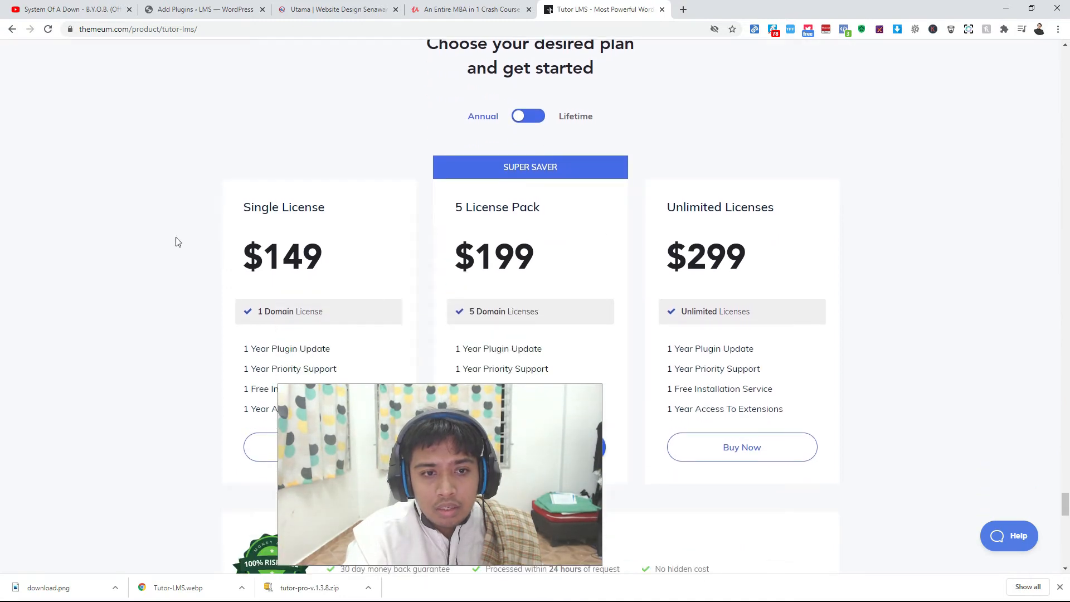
pyautogui.scroll(-2, 177, 241)
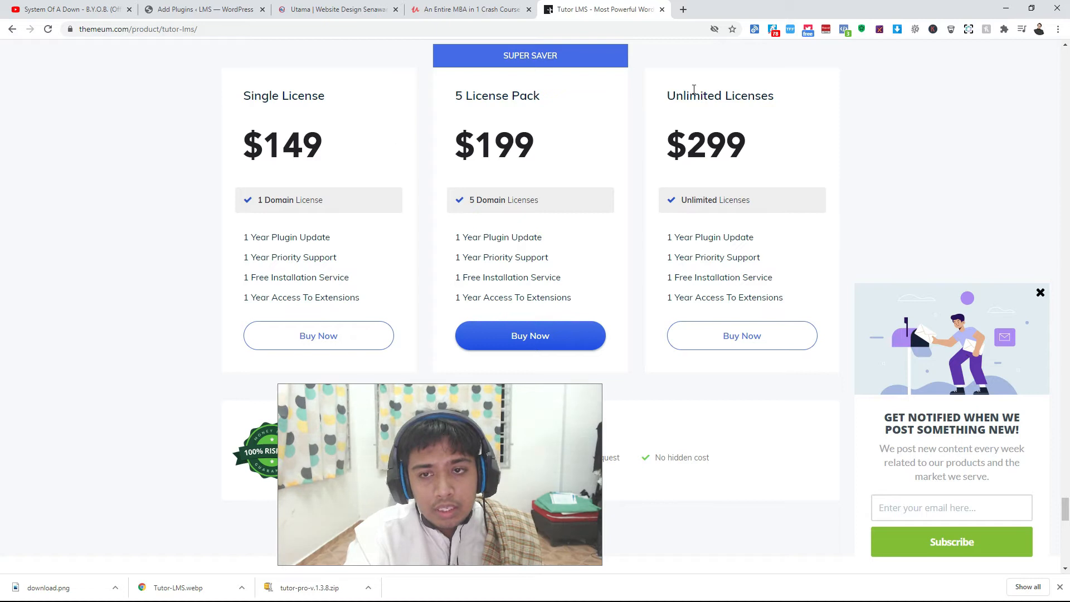
pyautogui.moveTo(667, 96); pyautogui.dragTo(756, 145)
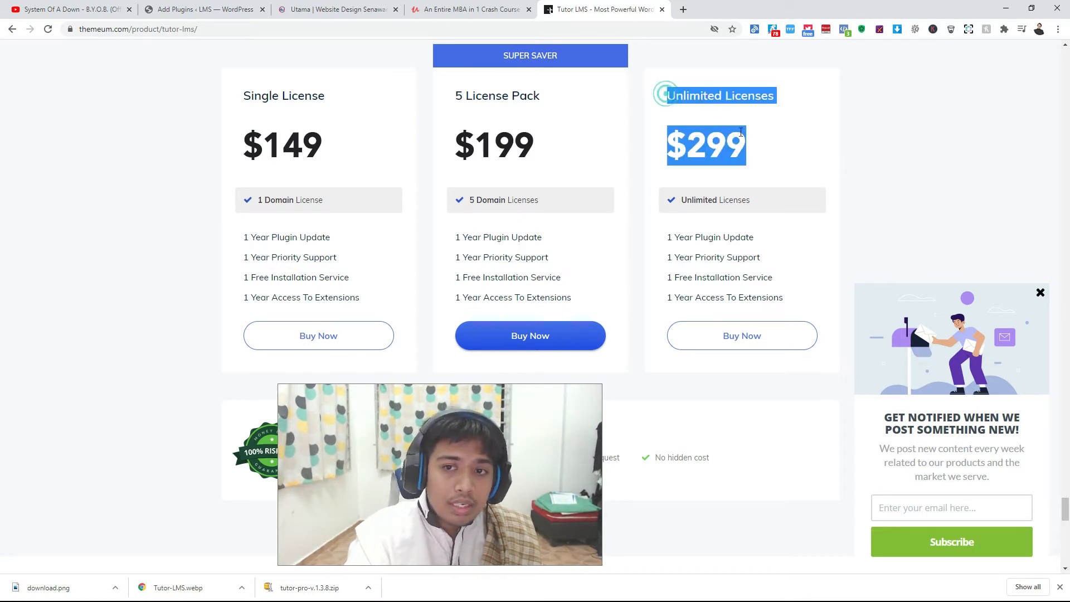
pyautogui.click(240, 132)
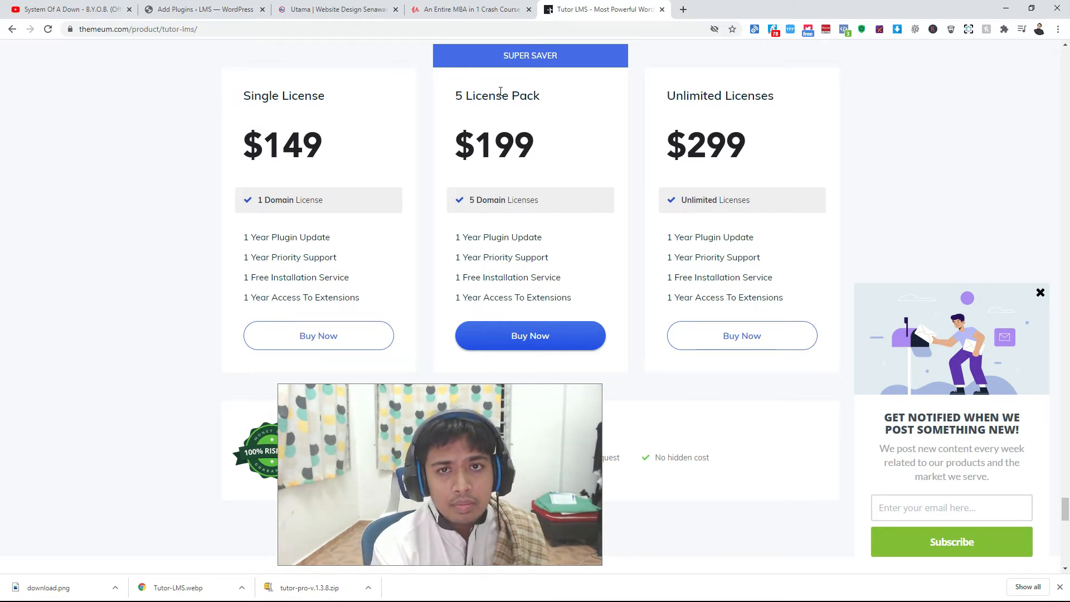
pyautogui.moveTo(241, 93); pyautogui.dragTo(317, 155)
pyautogui.click(318, 149)
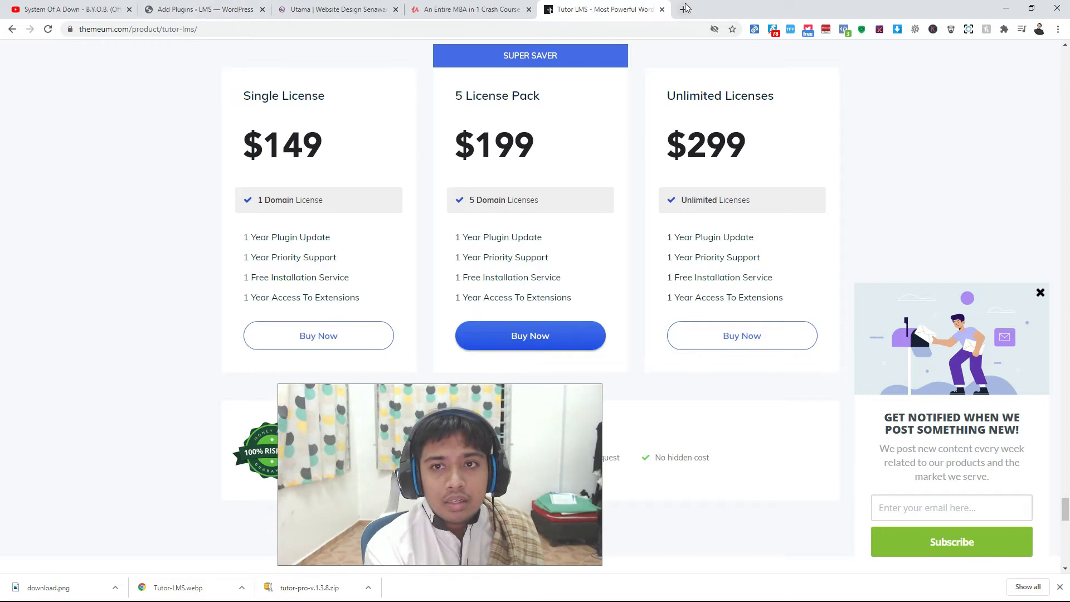
pyautogui.click(661, 9)
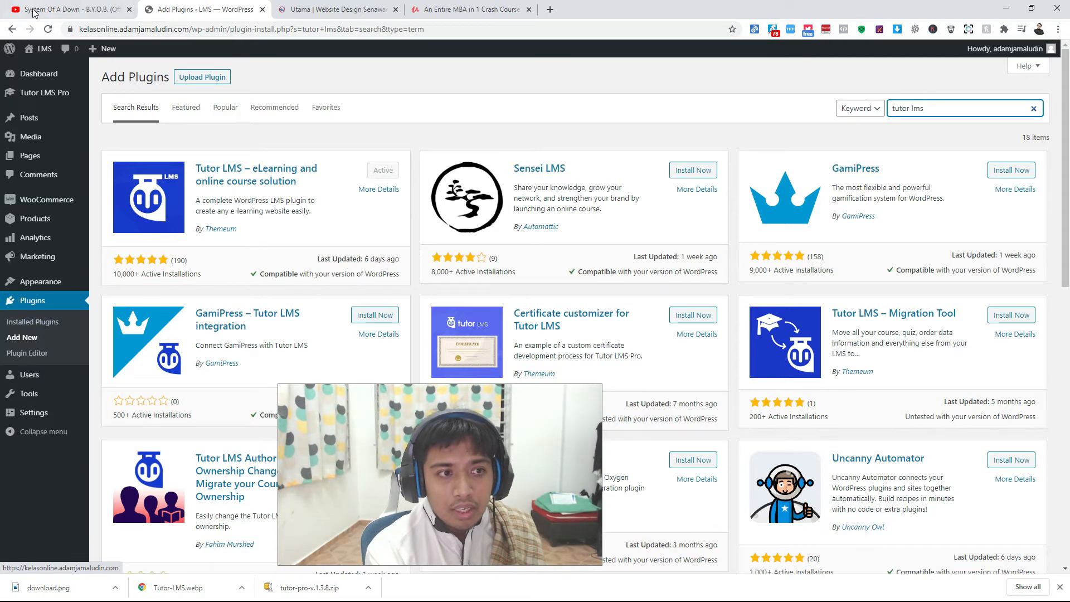
# Open the settings page of the Tutor LMS Pro plugin in the WordPress admin.
pyautogui.moveTo(48, 89)
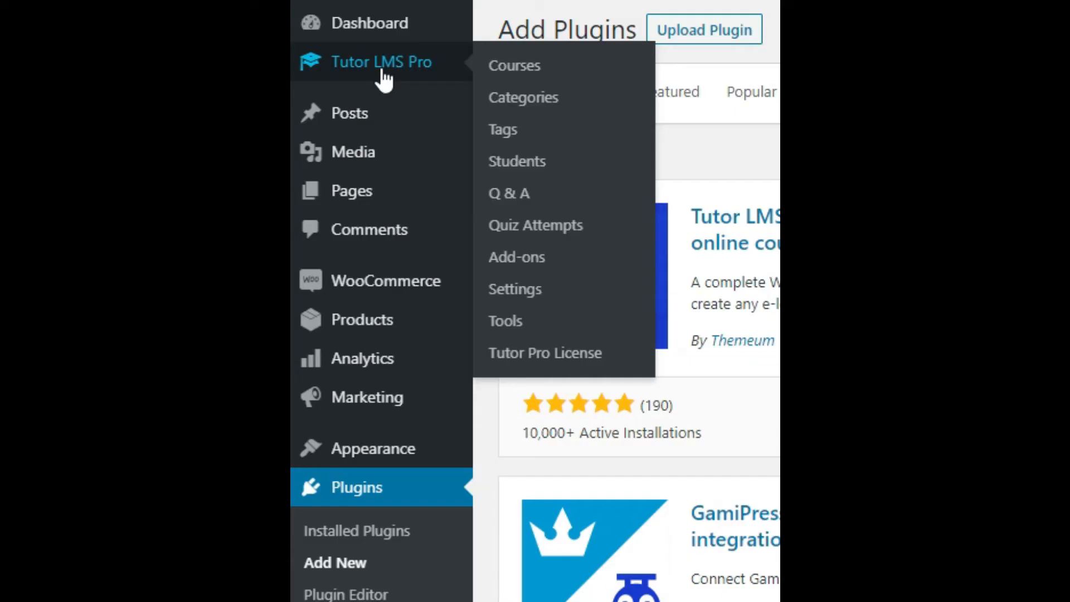
pyautogui.click(46, 95)
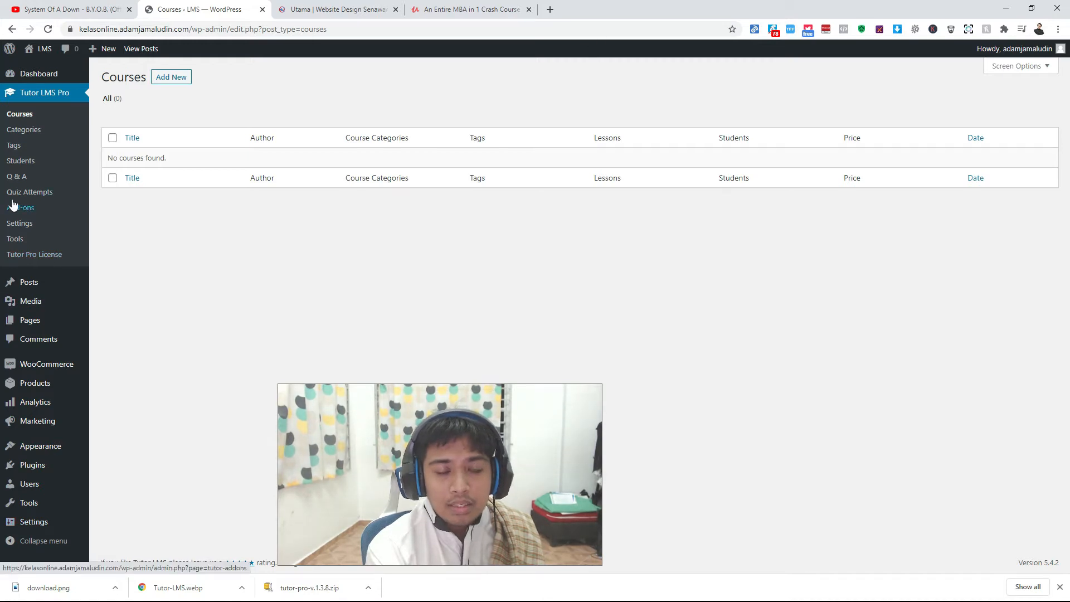
pyautogui.moveTo(417, 392); pyautogui.dragTo(871, 390)
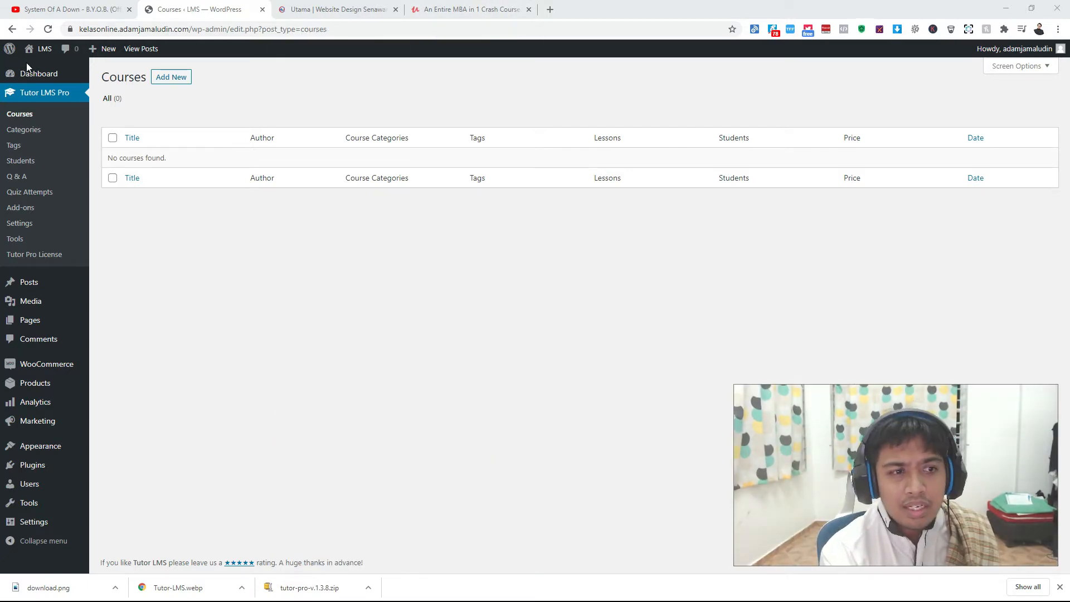
pyautogui.click(32, 224)
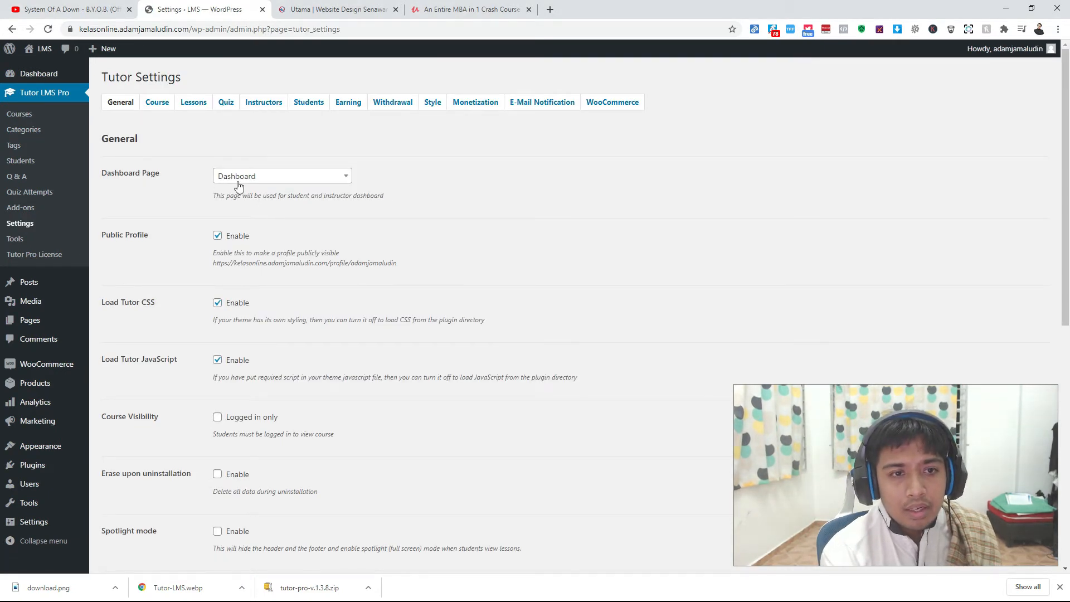
# Examine the Dashboard Page choice and its description in the General Tutor settings.
pyautogui.click(237, 182)
pyautogui.click(248, 182)
pyautogui.click(149, 195)
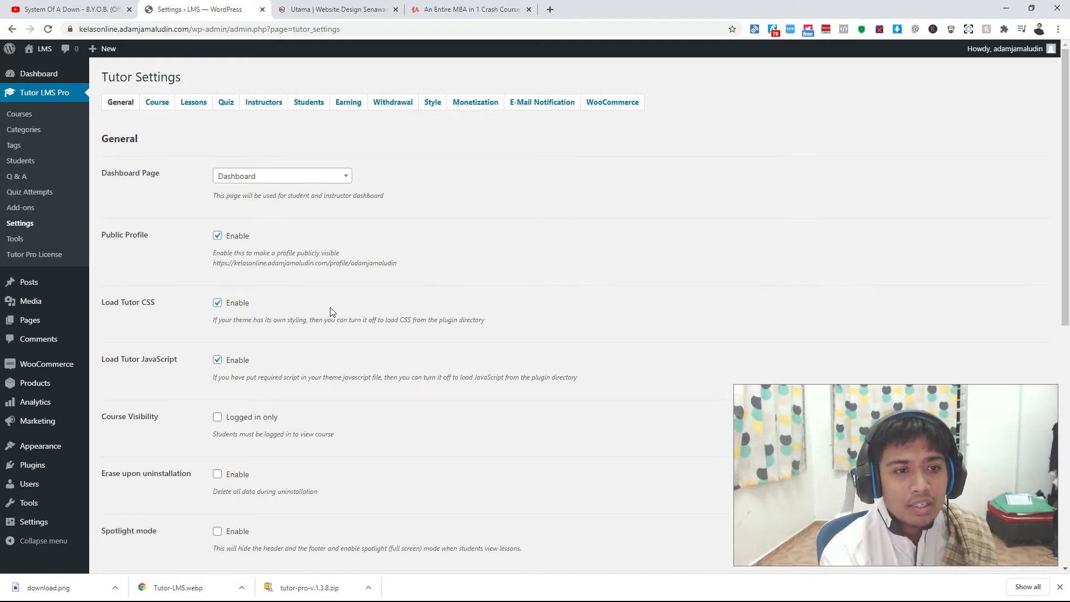
pyautogui.moveTo(220, 194); pyautogui.dragTo(292, 197)
pyautogui.click(313, 198)
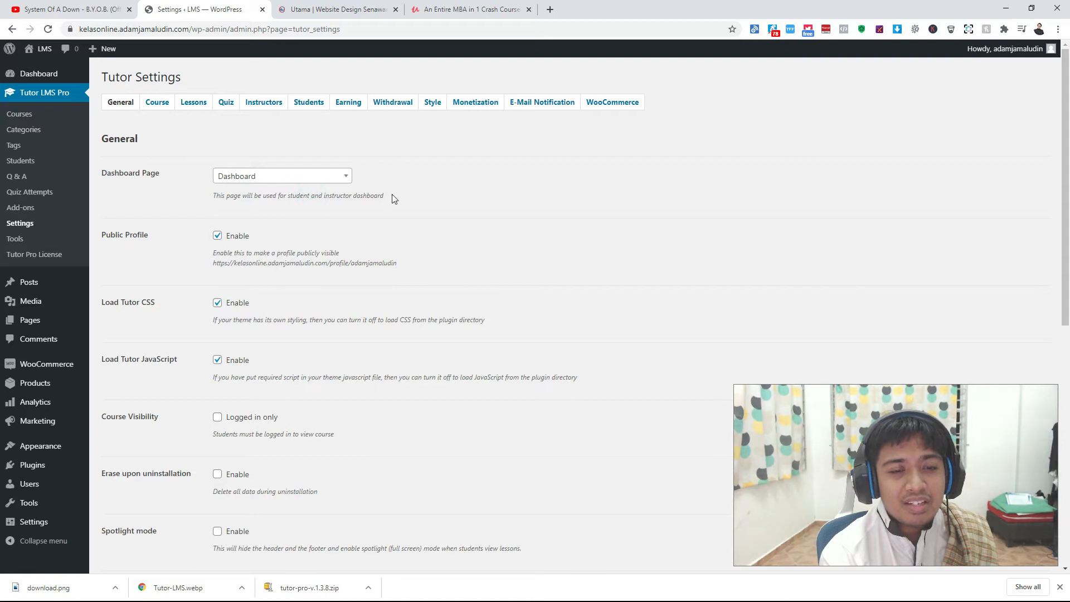
pyautogui.click(309, 197)
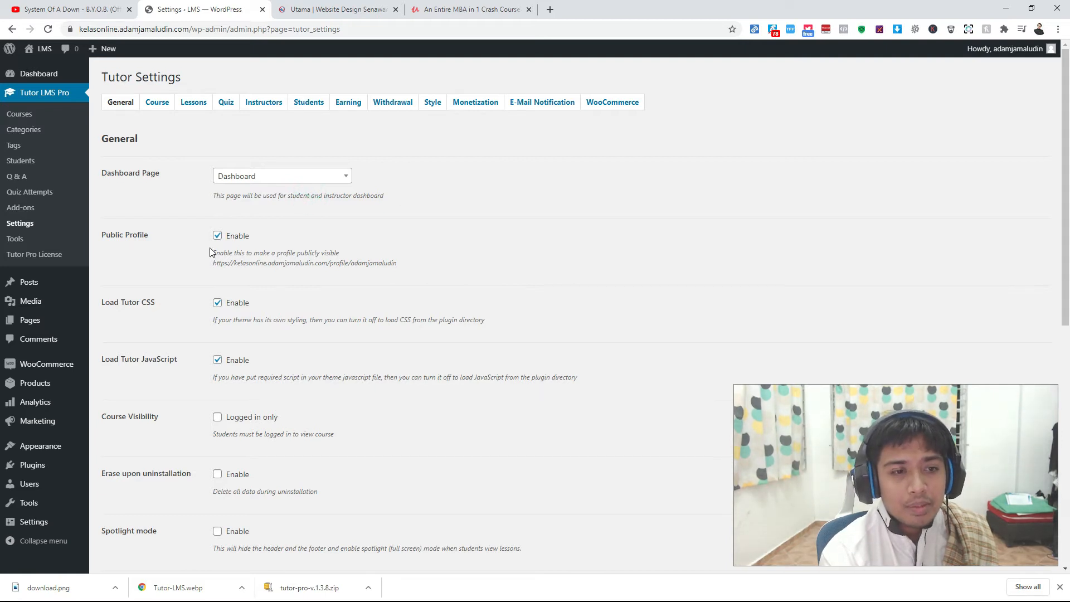
# Review the remaining General options, from Public Profile through the wrong-login error message.
pyautogui.scroll(-1, 211, 252)
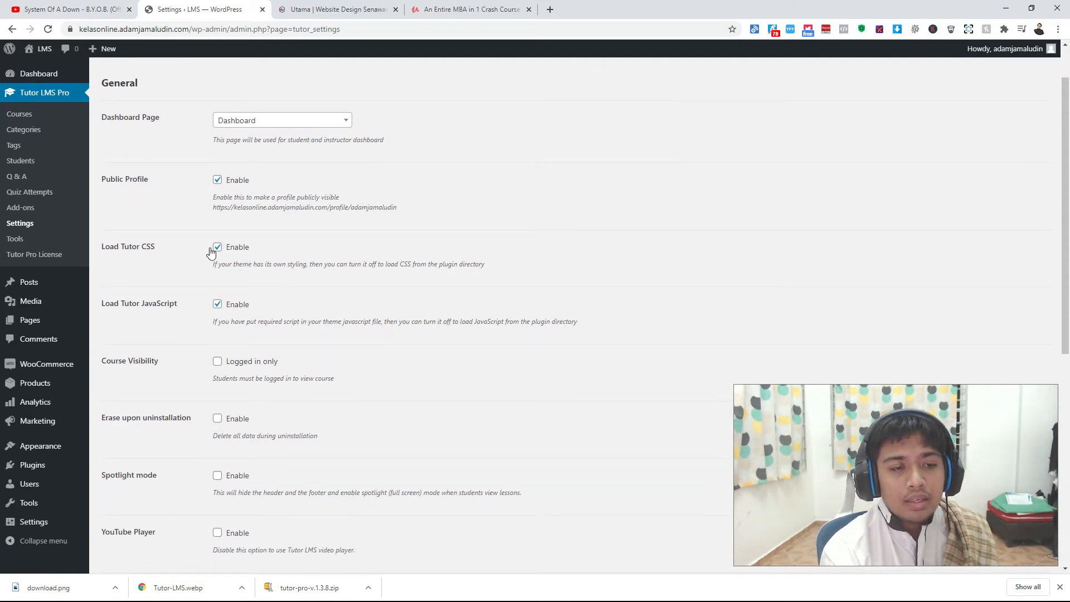
pyautogui.scroll(-3, 214, 229)
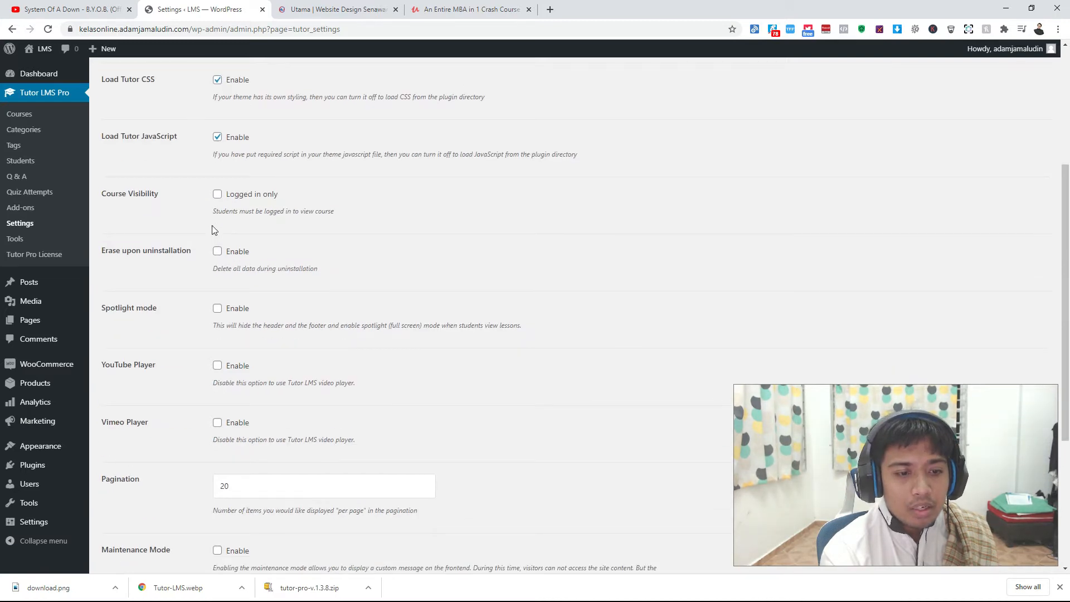
pyautogui.scroll(3, 214, 230)
pyautogui.scroll(1, 217, 199)
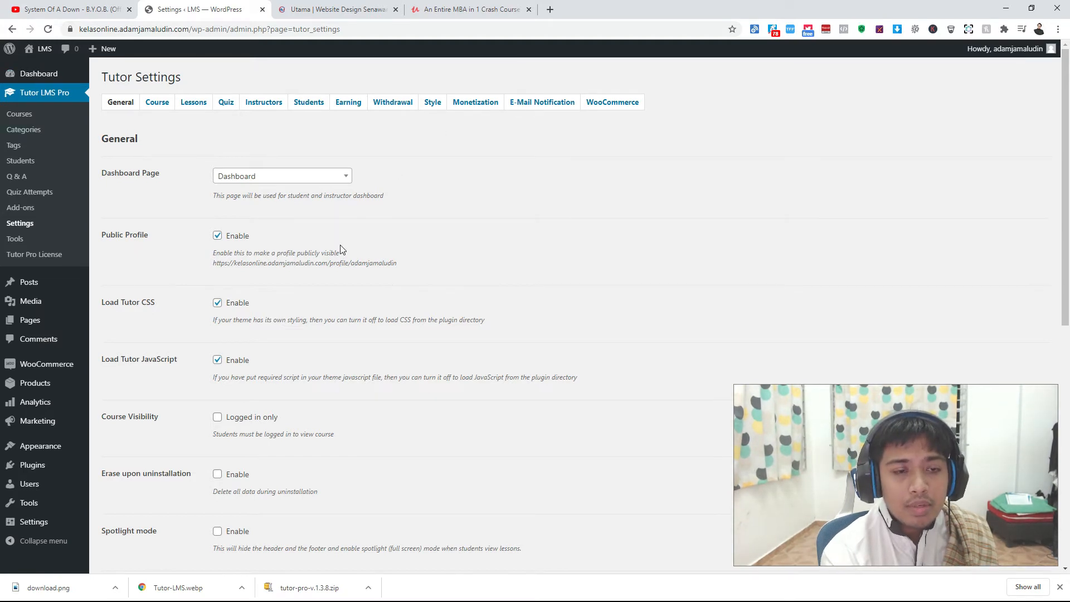
pyautogui.scroll(-1, 234, 222)
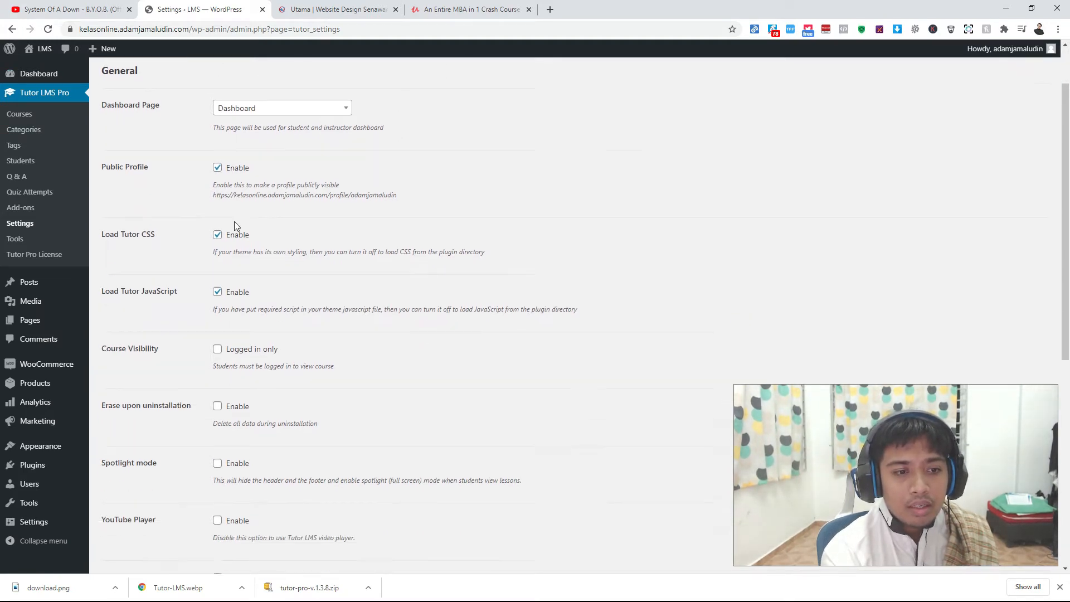
pyautogui.scroll(-6, 233, 220)
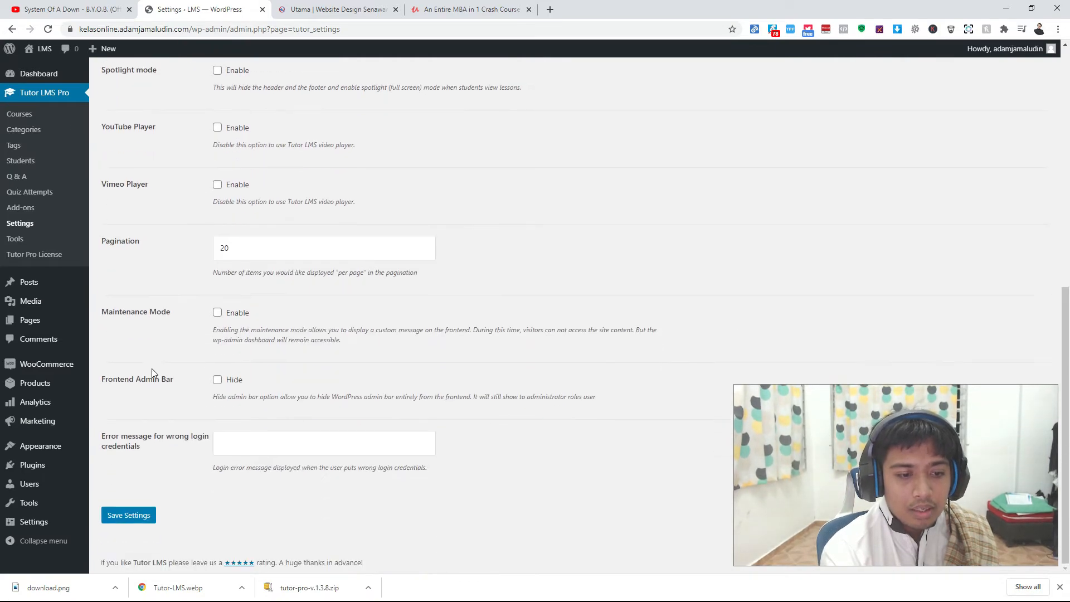
# Save the General Tutor settings.
pyautogui.scroll(7, 151, 369)
pyautogui.scroll(-5, 158, 385)
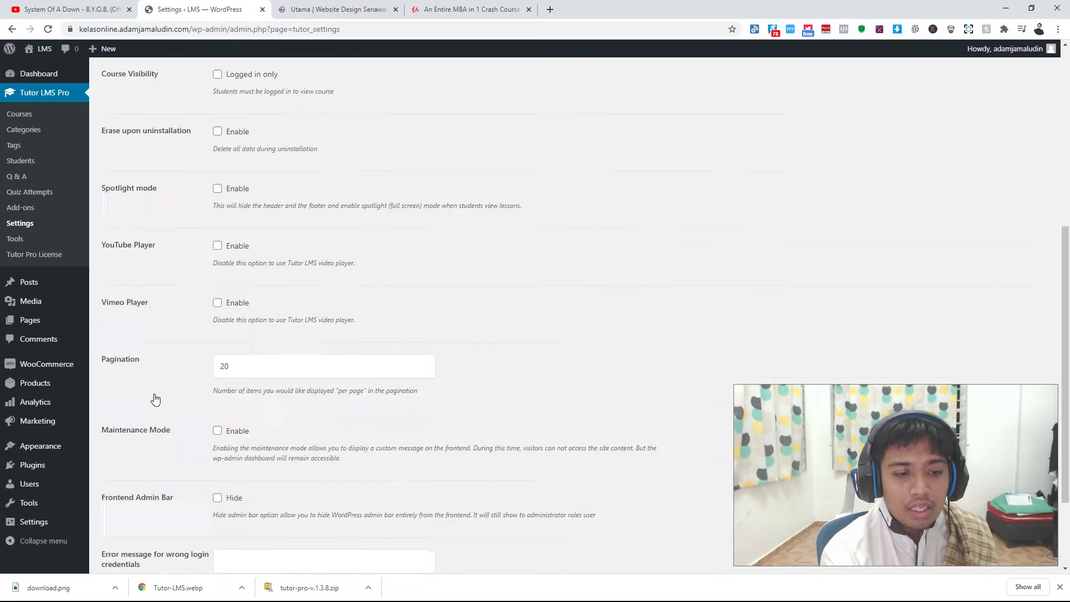
pyautogui.scroll(-2, 155, 399)
pyautogui.click(130, 530)
pyautogui.scroll(8, 442, 289)
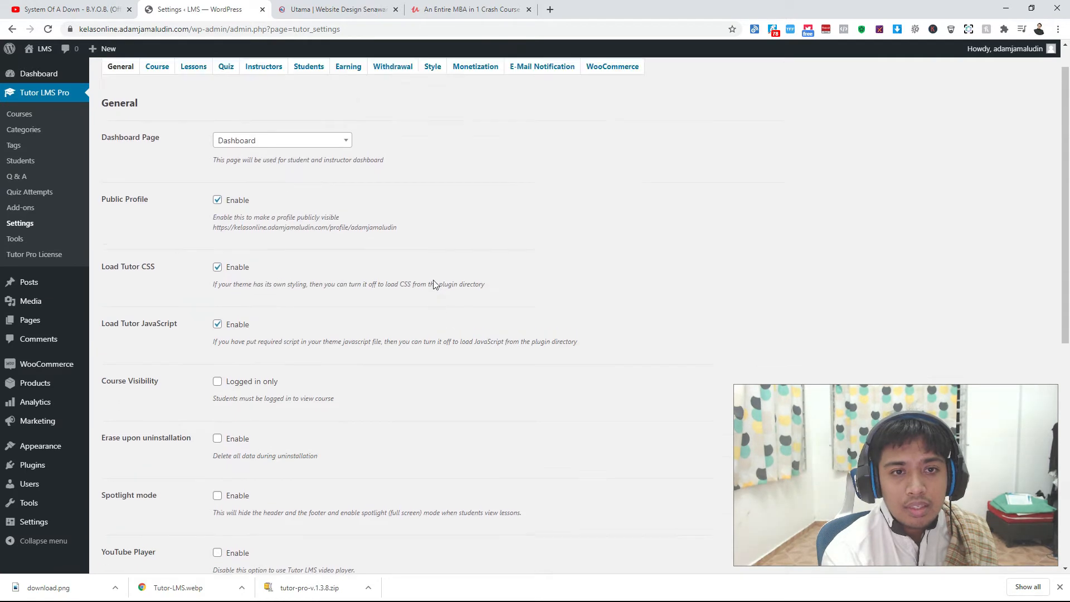
pyautogui.scroll(1, 434, 284)
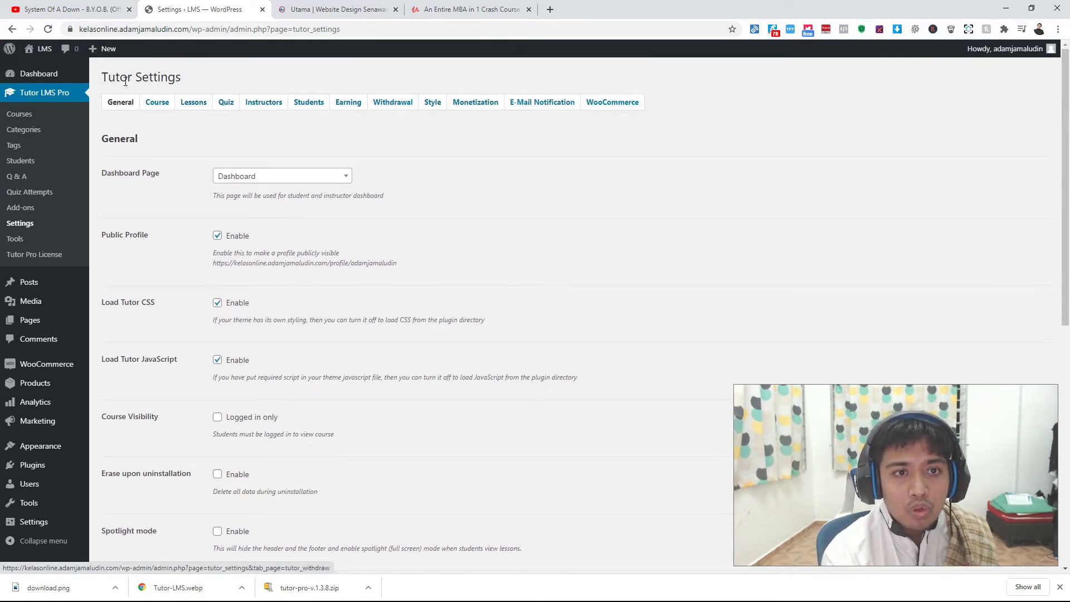
# Look through the Course settings of Tutor LMS and open its WooCommerce settings.
pyautogui.click(156, 106)
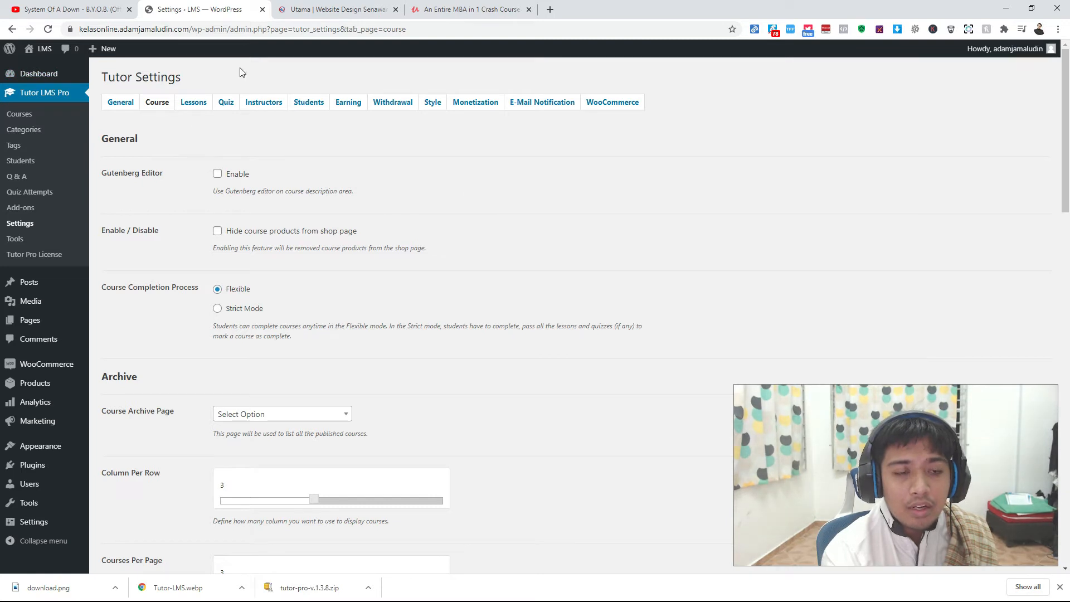
pyautogui.scroll(-3, 223, 192)
pyautogui.scroll(-9, 219, 203)
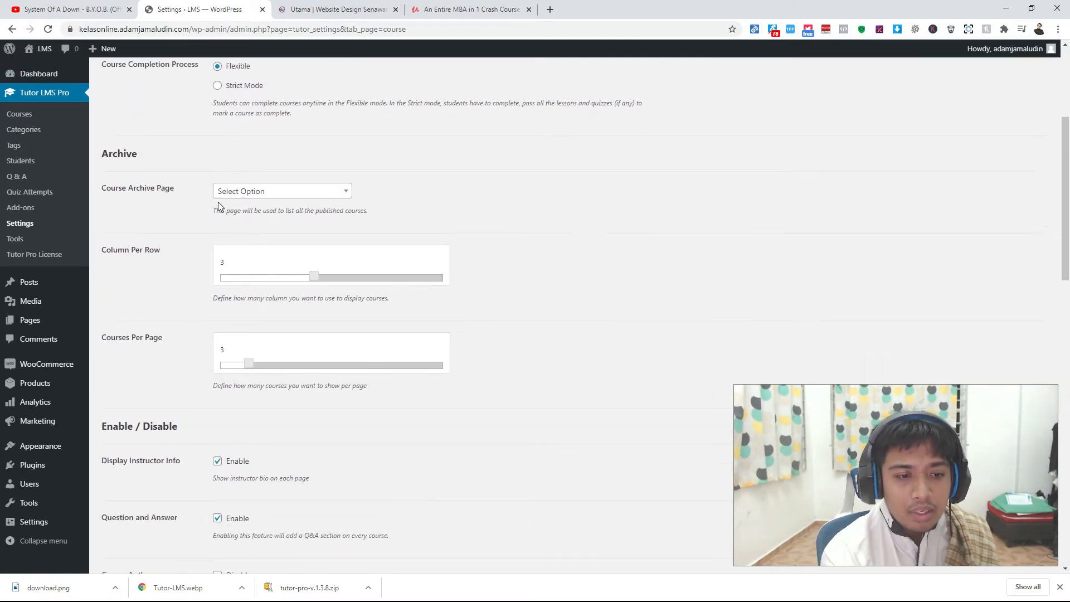
pyautogui.scroll(12, 210, 211)
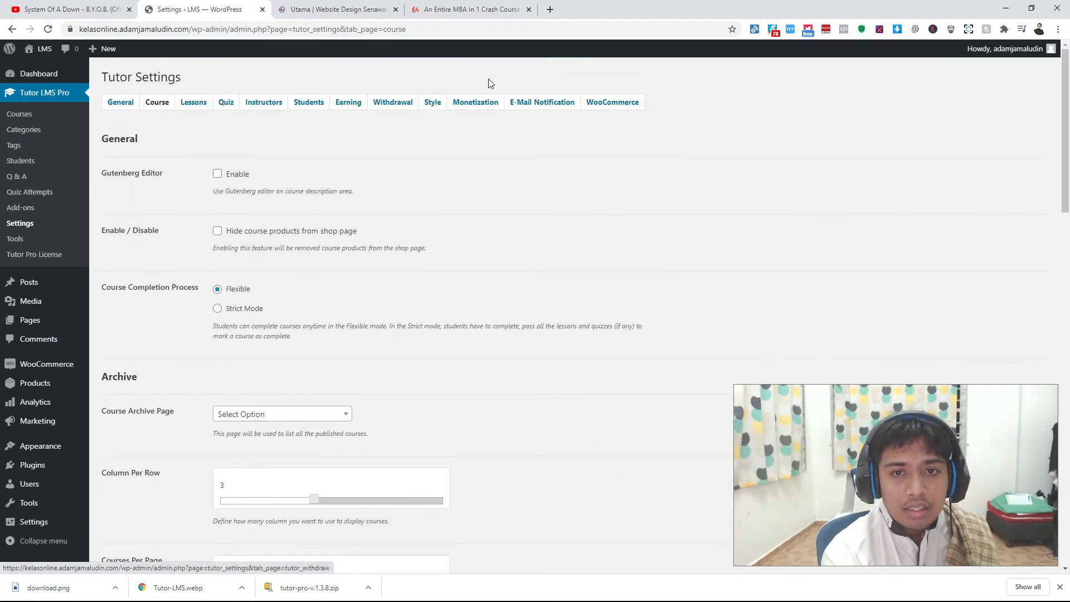
pyautogui.click(598, 103)
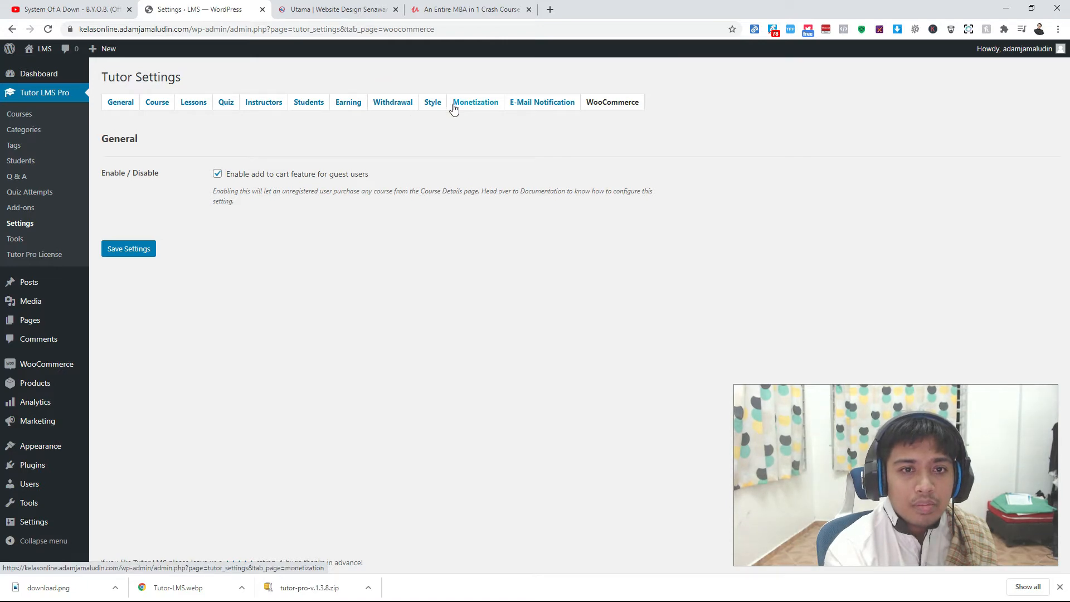
# Set the Tutor LMS monetization option to WooCommerce and save the settings.
pyautogui.click(472, 107)
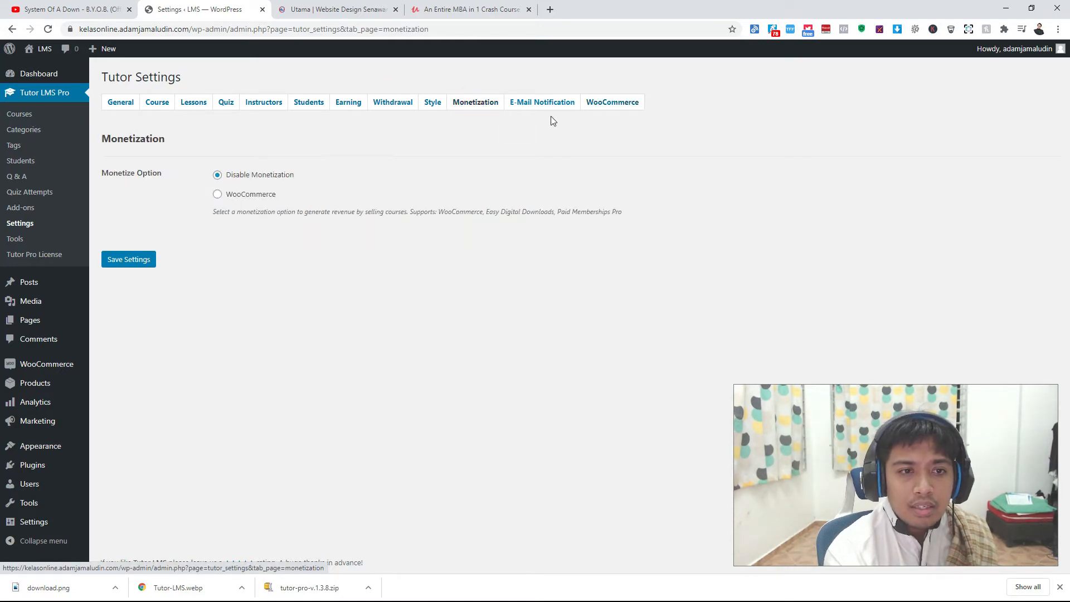
pyautogui.click(219, 196)
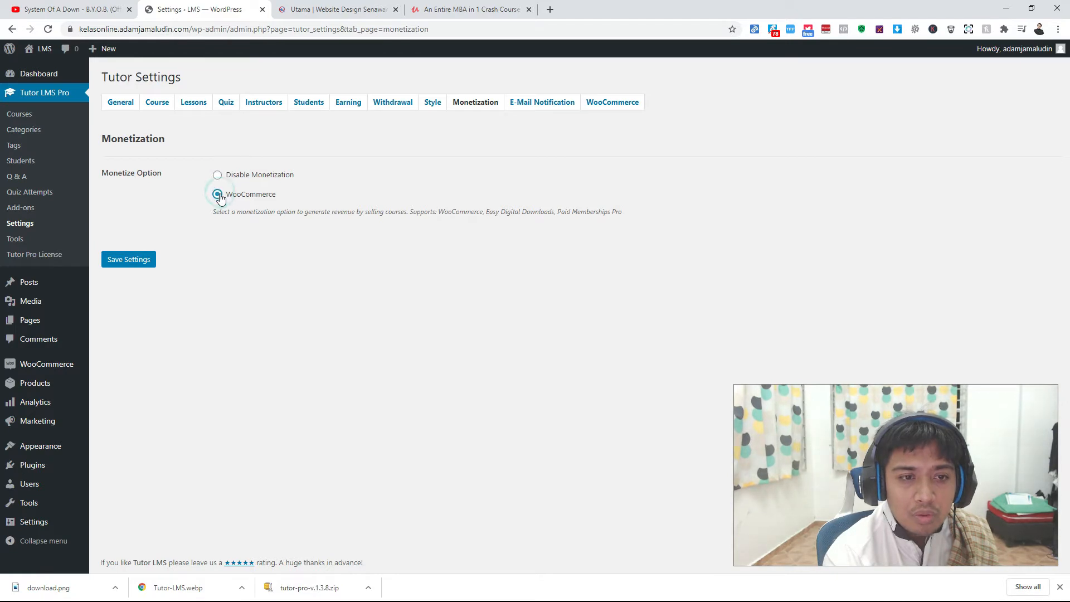
pyautogui.click(132, 269)
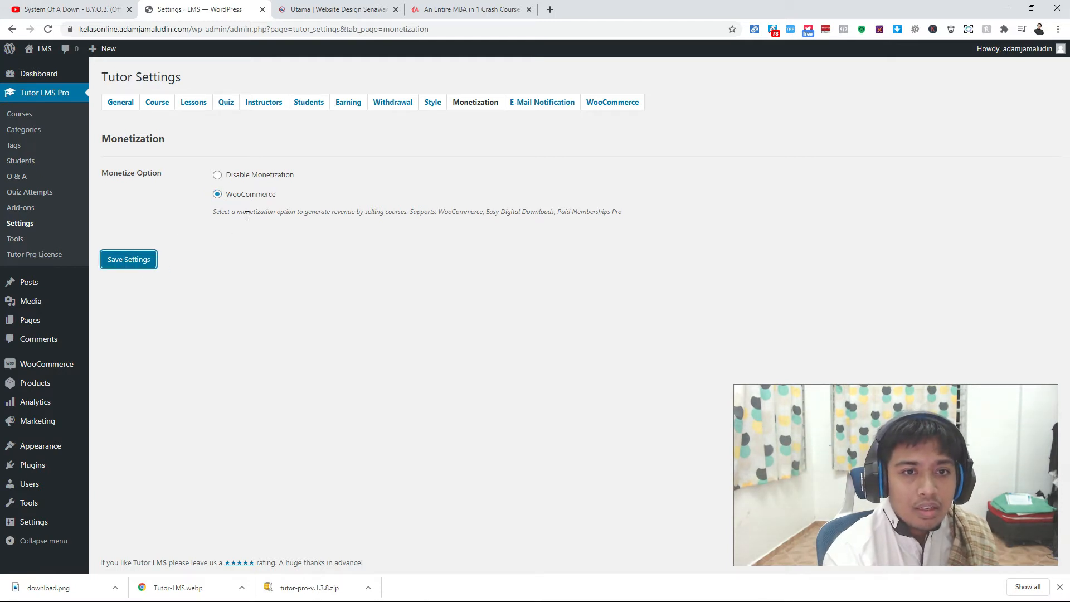
pyautogui.click(139, 260)
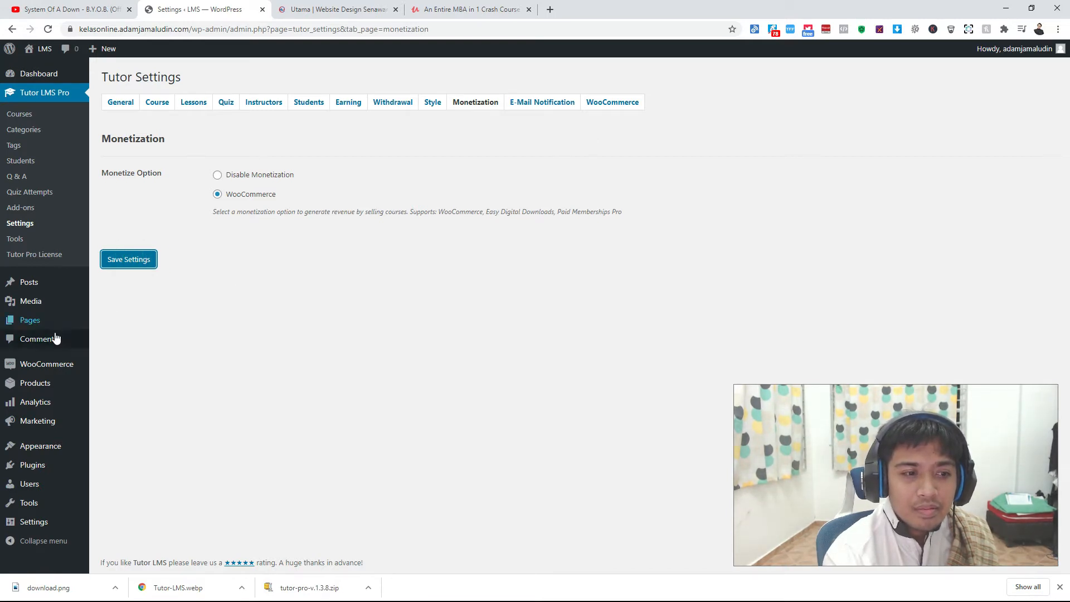
# Start creating a new WooCommerce product and dismiss the product guide.
pyautogui.moveTo(42, 370)
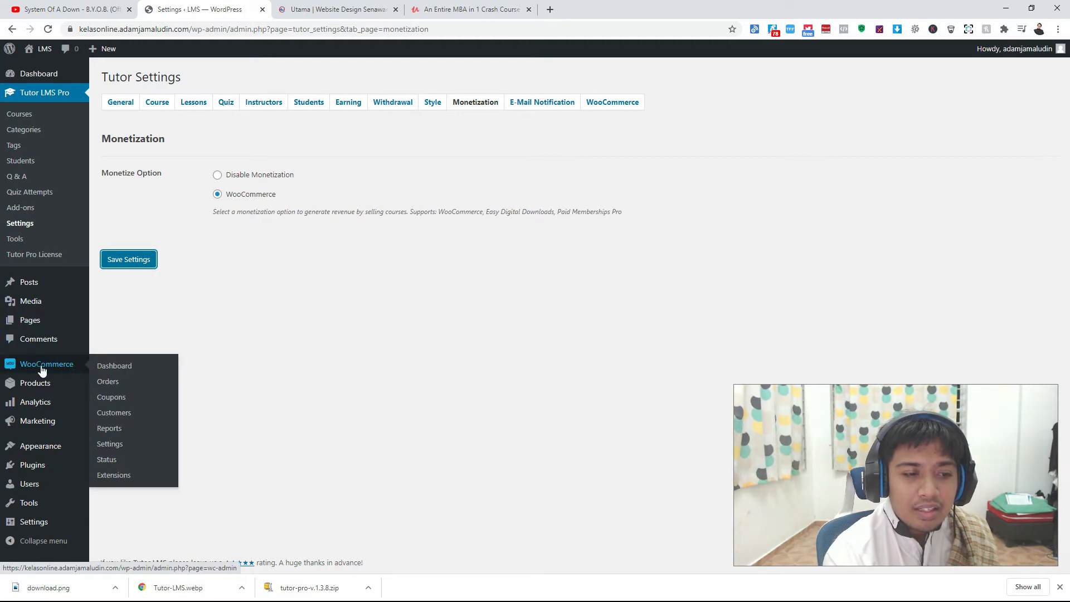
pyautogui.click(42, 370)
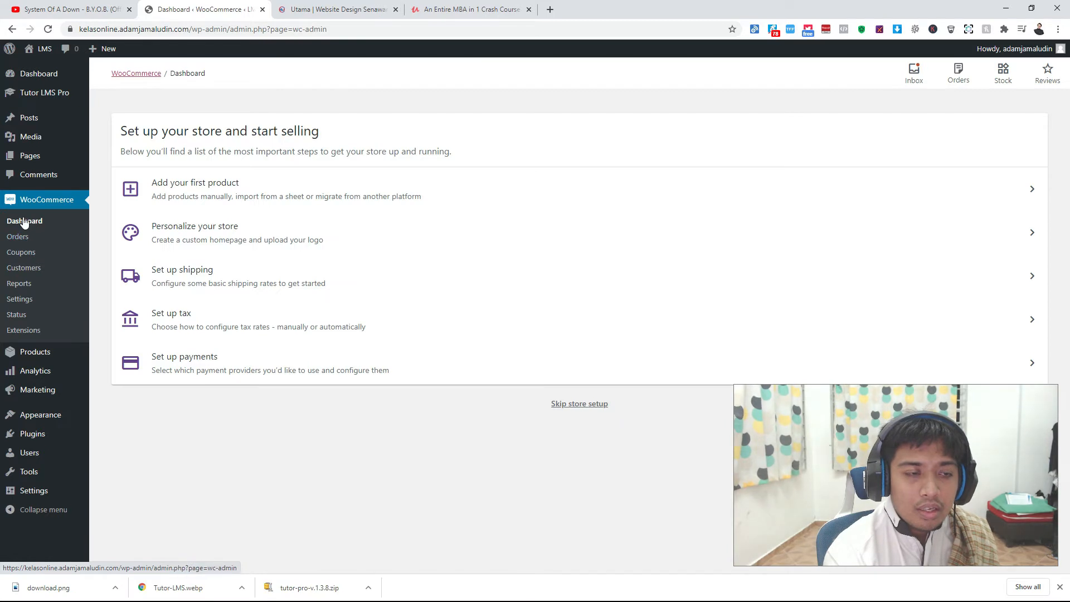
pyautogui.click(33, 351)
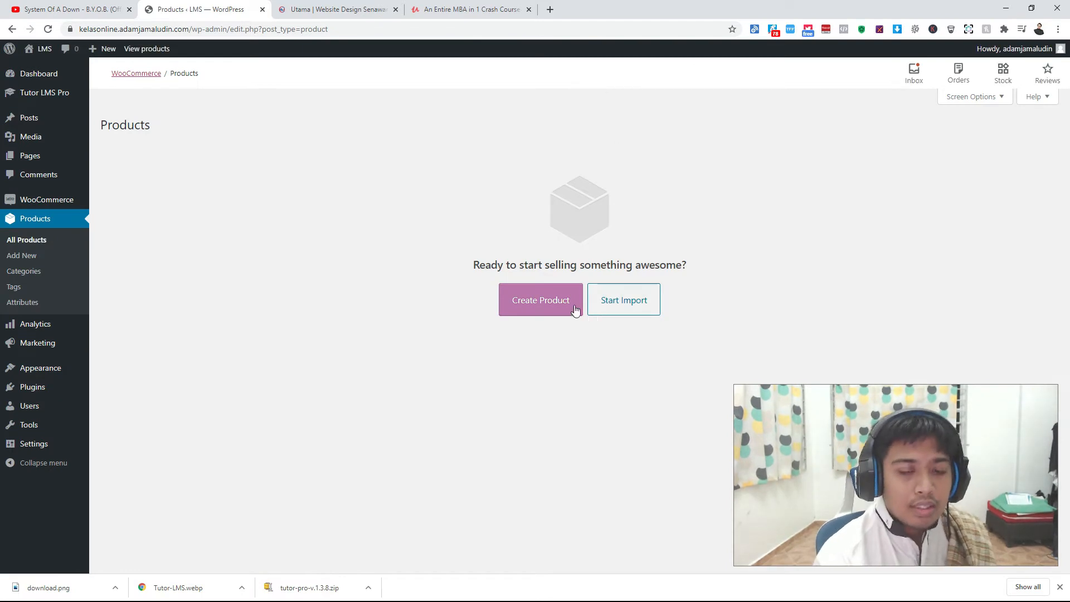
pyautogui.click(549, 305)
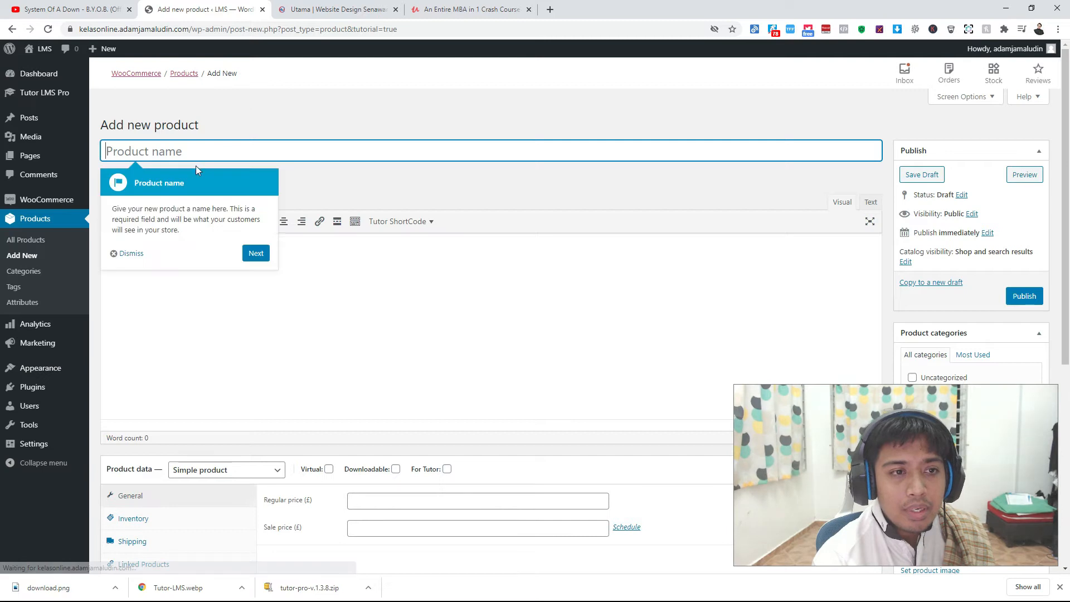
pyautogui.click(265, 254)
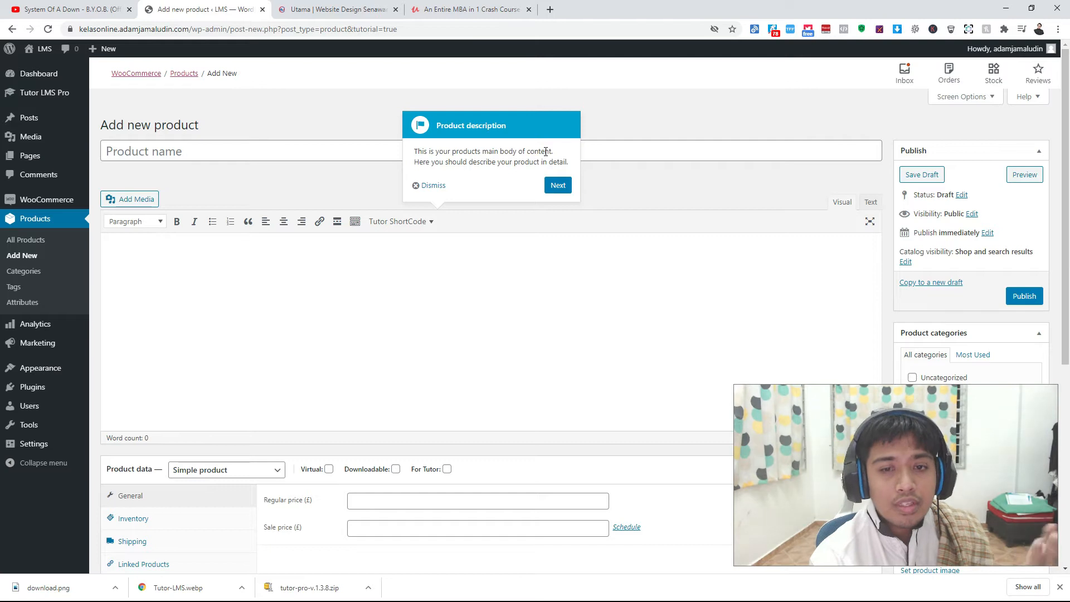
pyautogui.click(422, 185)
# Name the product "Kelas Bina Website", set its regular price to 150, and publish it.
pyautogui.click(271, 156)
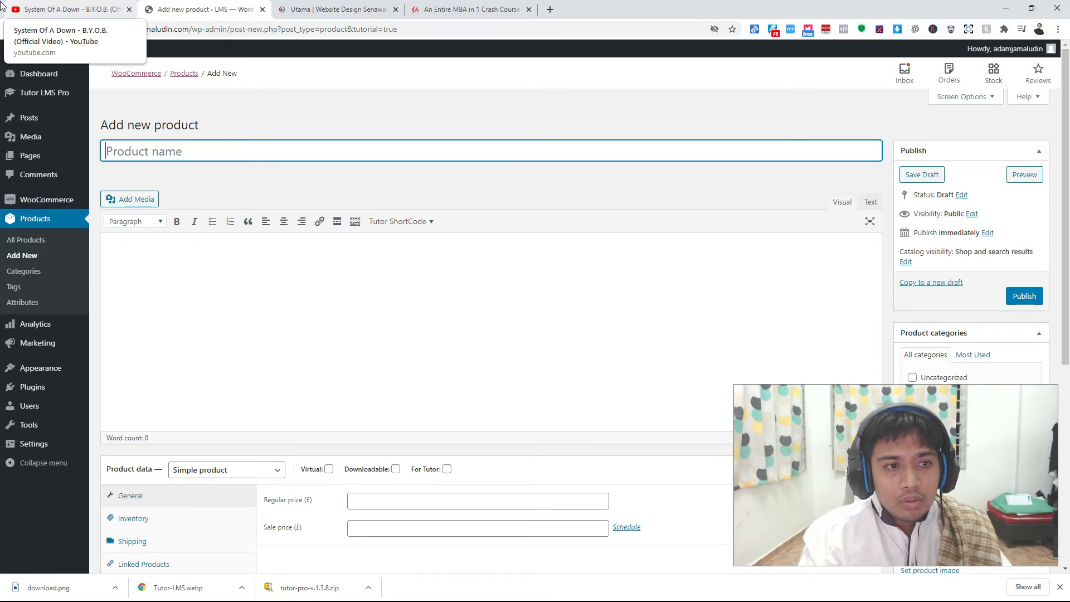
pyautogui.write('Kelas L')
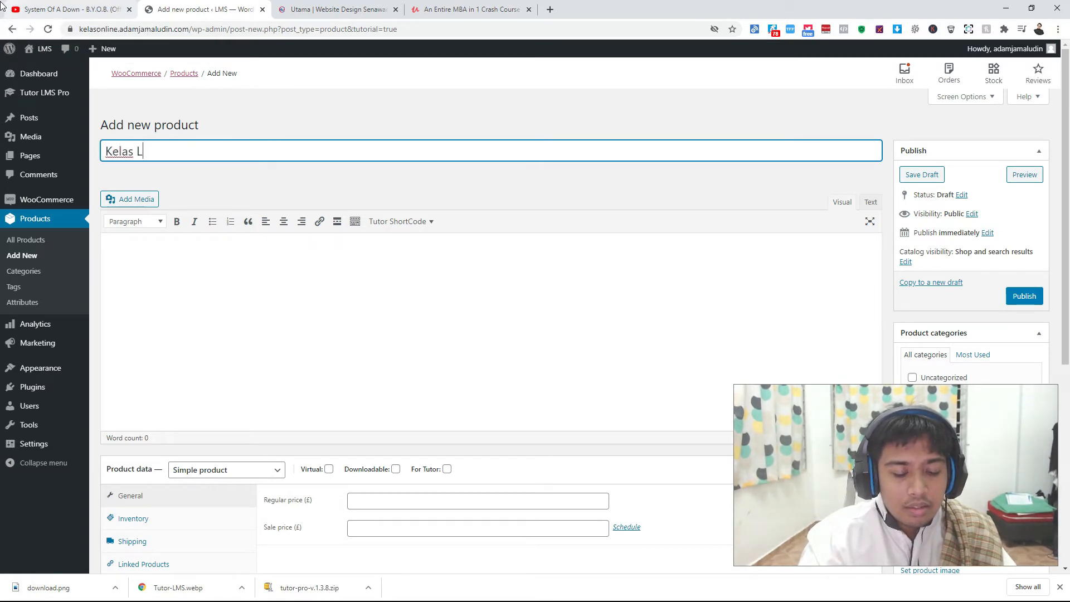
pyautogui.press('BackSpace')
pyautogui.write('Bina ')
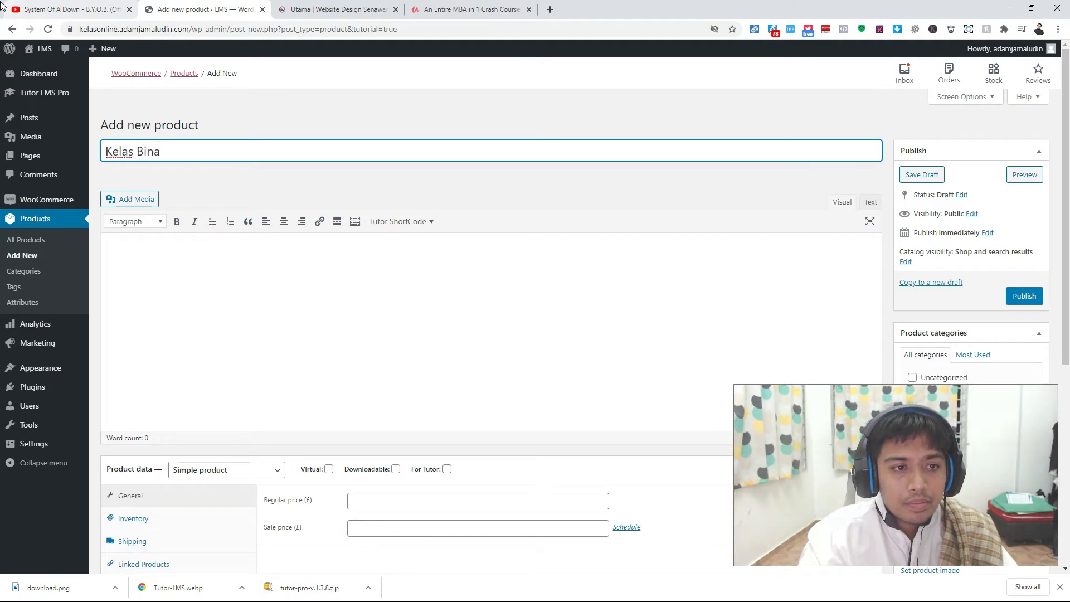
pyautogui.write('Website')
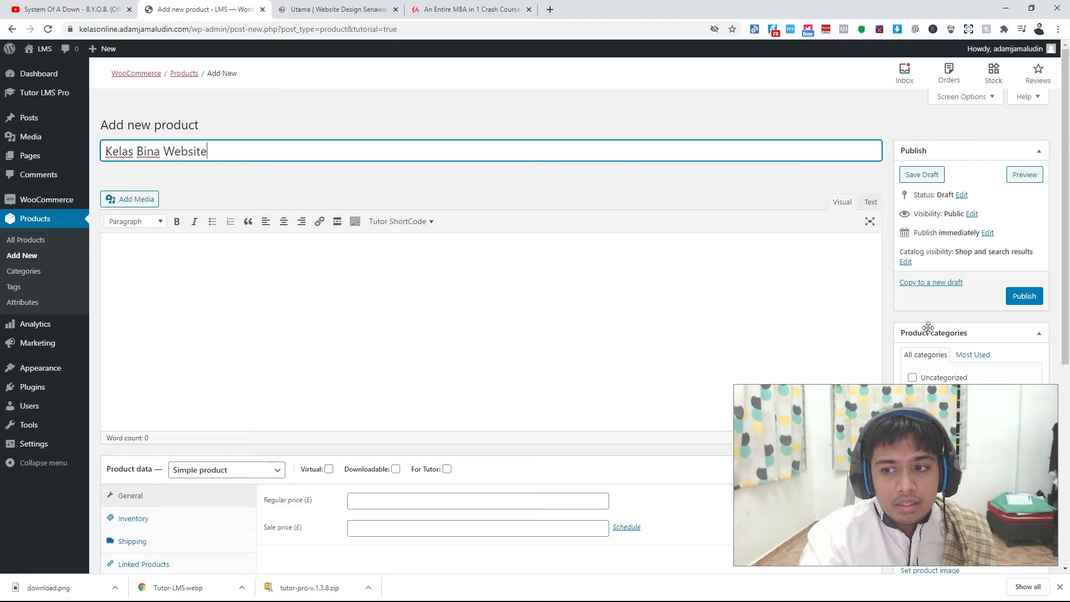
pyautogui.scroll(-3, 470, 360)
pyautogui.click(399, 333)
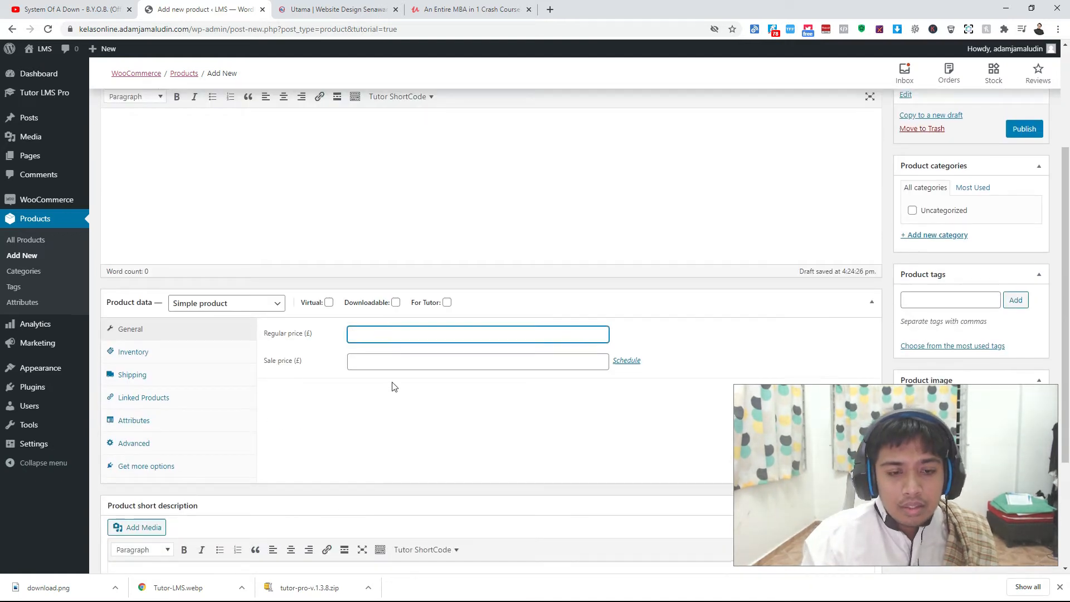
pyautogui.write('150')
pyautogui.click(1015, 189)
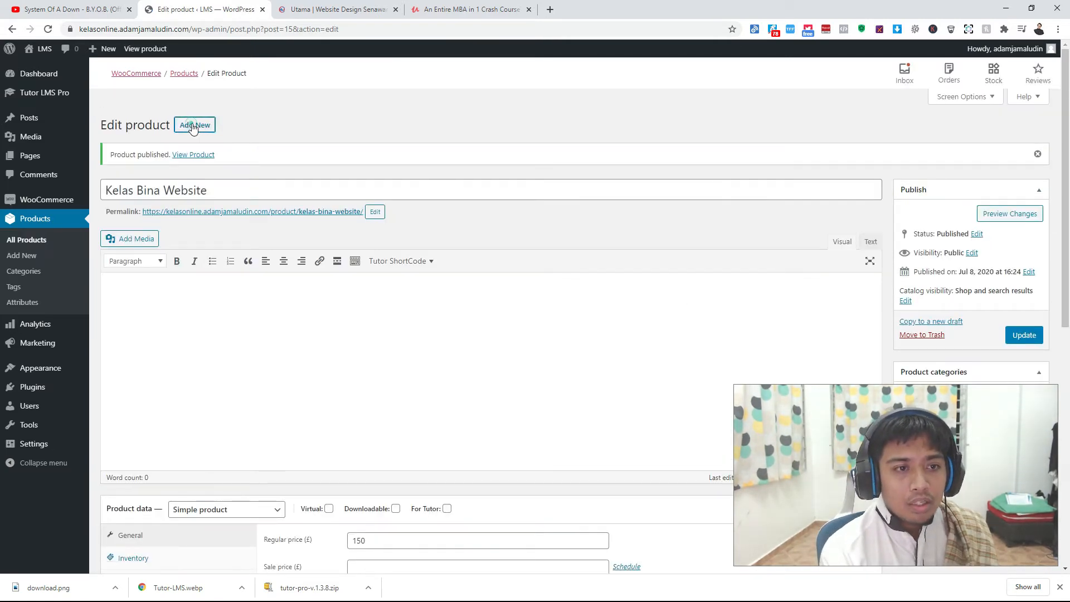
# Add and publish another product named "Kelas SEO" with a regular price of 150.
pyautogui.click(192, 125)
pyautogui.write('Kelas SEOP')
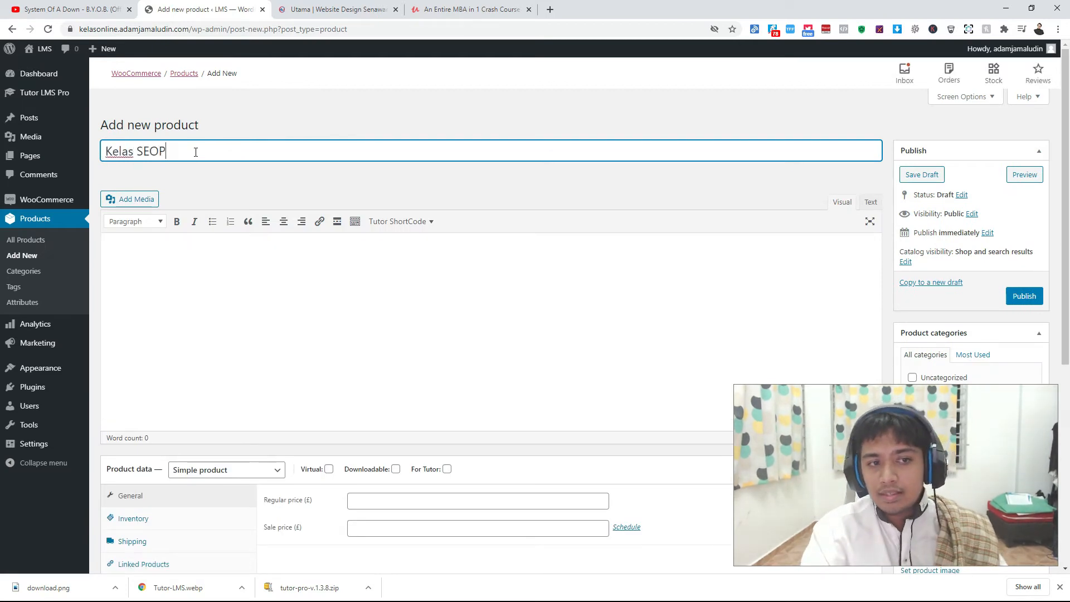
pyautogui.scroll(-3, 300, 125)
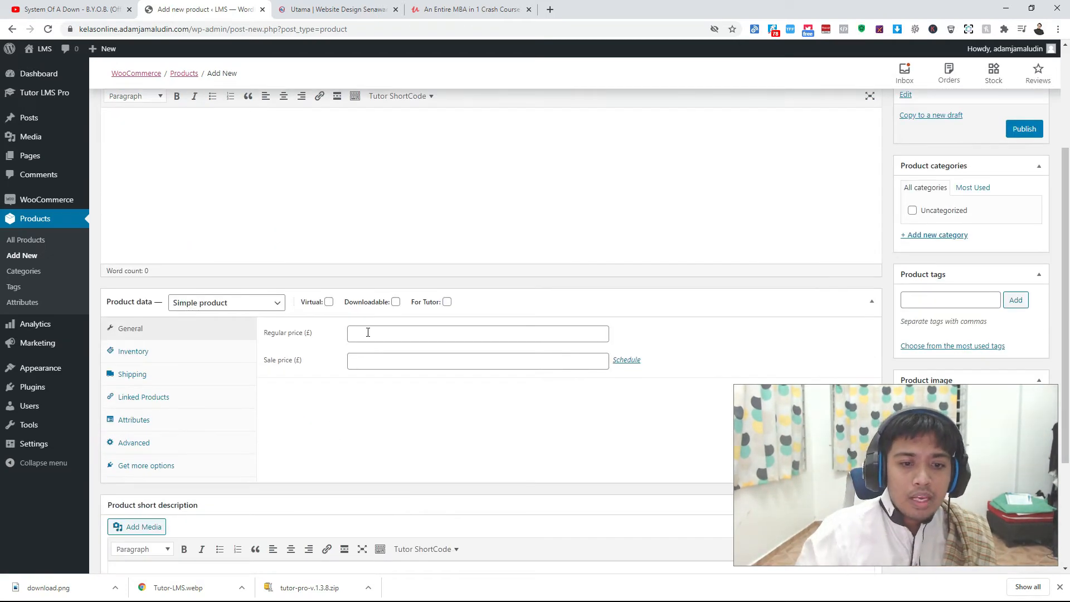
pyautogui.click(368, 332)
pyautogui.write('150')
pyautogui.click(1023, 128)
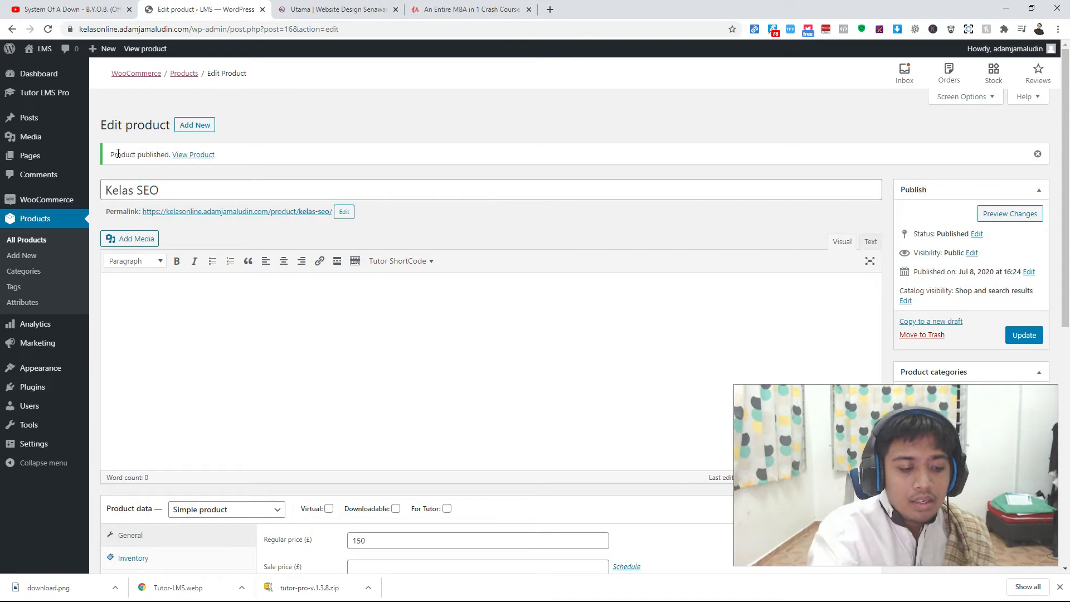
# Check the Step Setup list in the PowerPoint presentation, and start a new Tutor LMS course back in WordPress.
pyautogui.hotkey('alt', 'Tab')
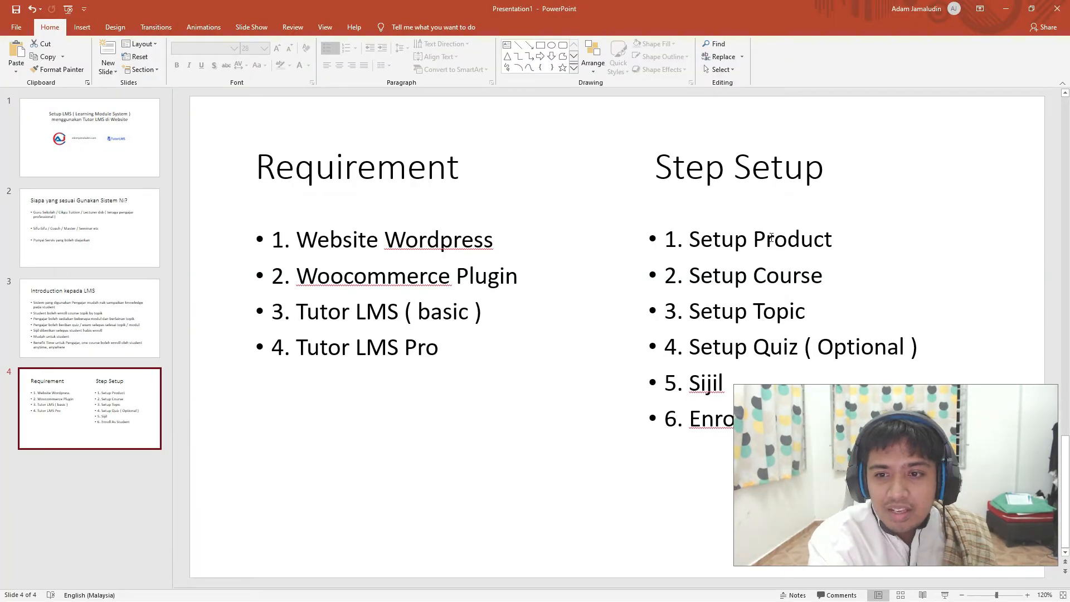
pyautogui.hotkey('alt', 'Tab')
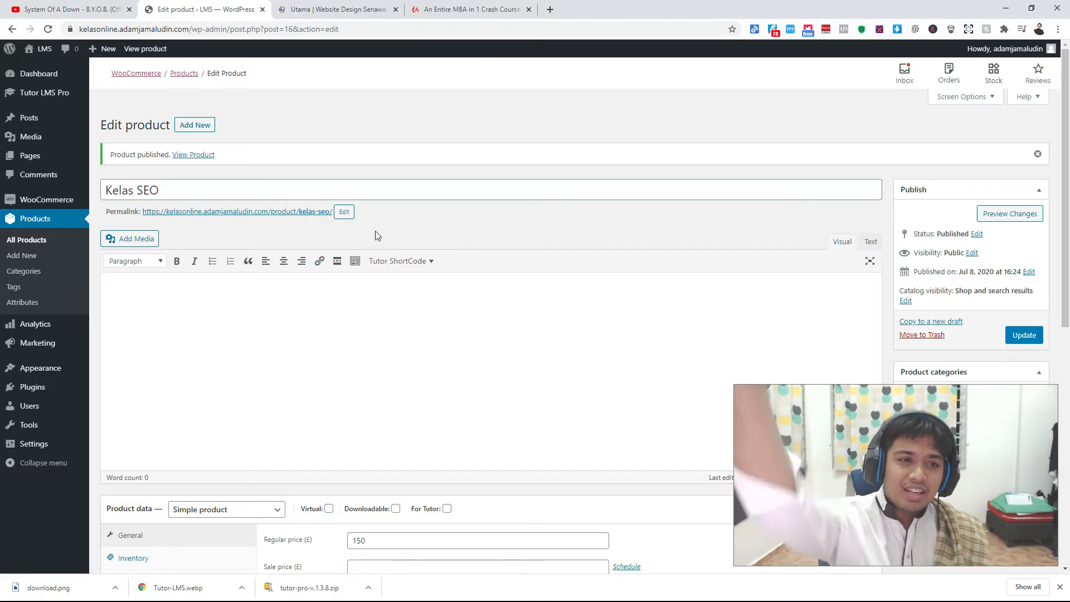
pyautogui.click(51, 93)
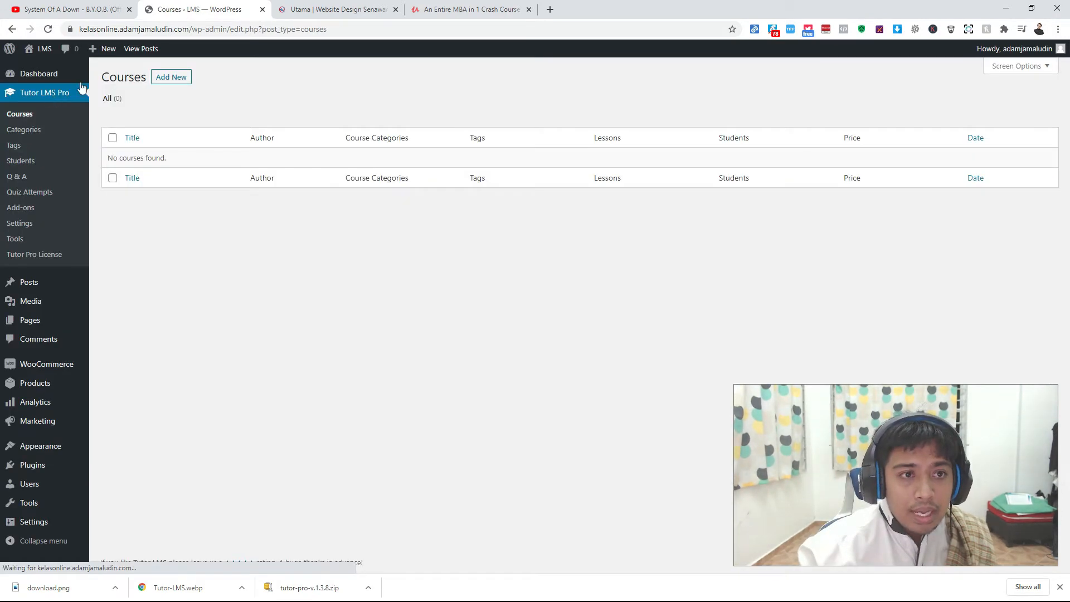
pyautogui.click(165, 78)
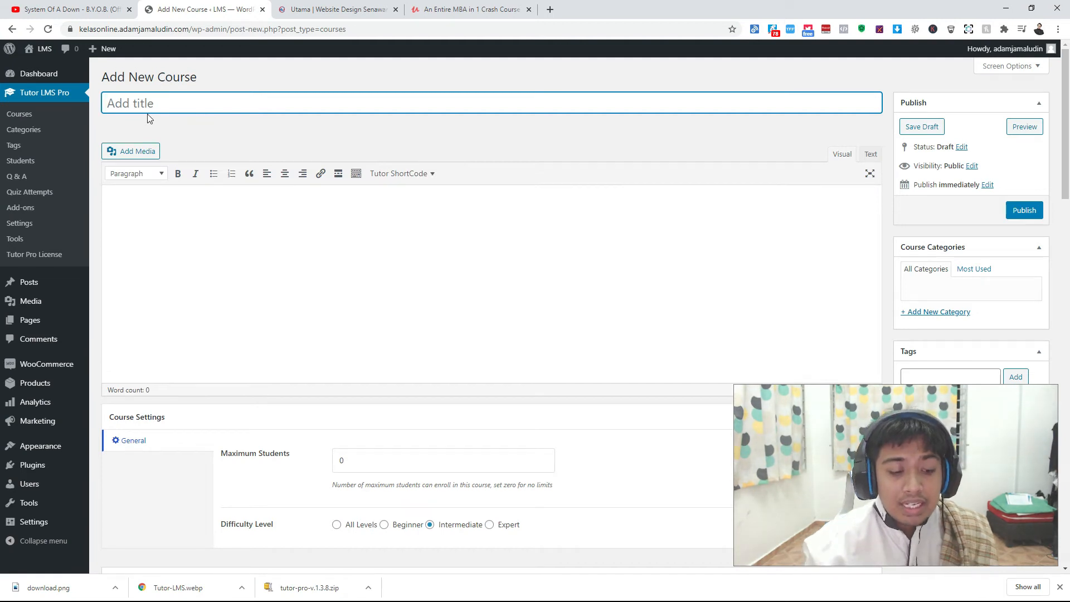
# Enter "Kelas Bina Website" as the title of the new course.
pyautogui.write('Tu')
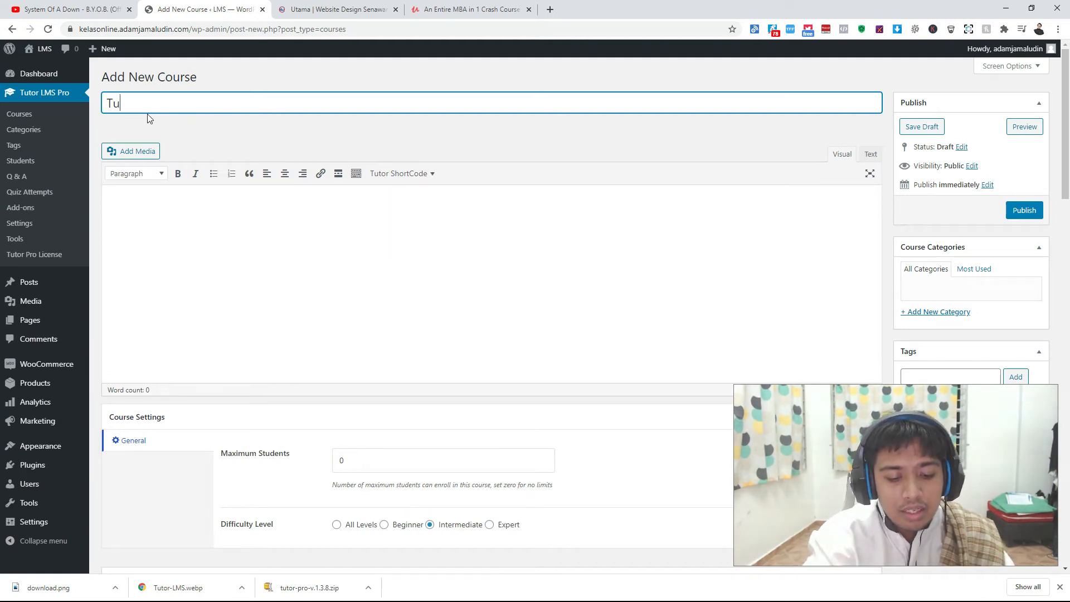
pyautogui.press('BackSpace')
pyautogui.write('Kewlas B')
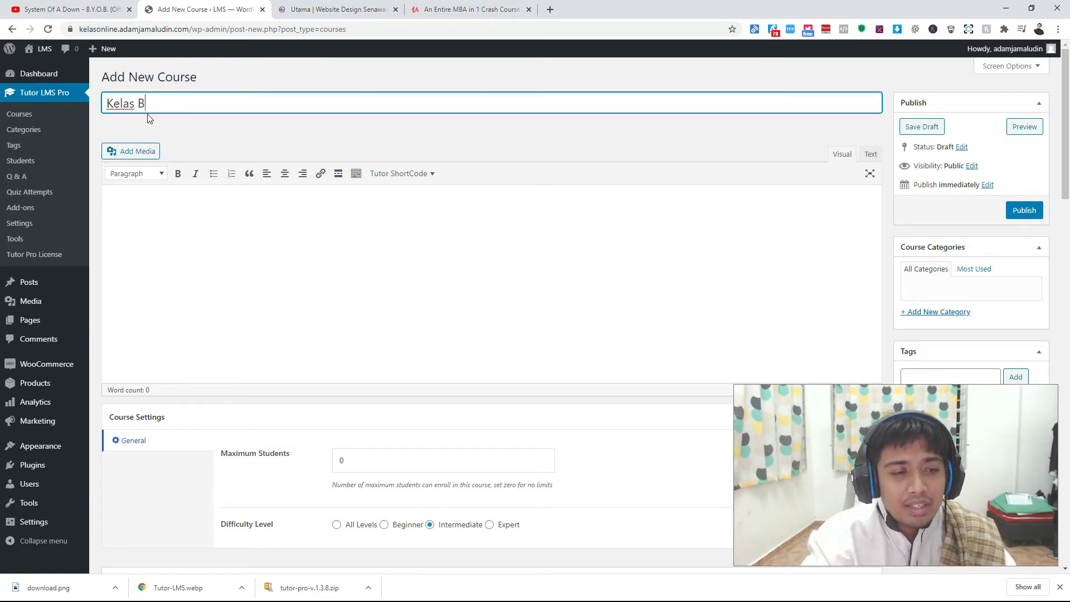
pyautogui.press('BackSpace')
pyautogui.write('Website')
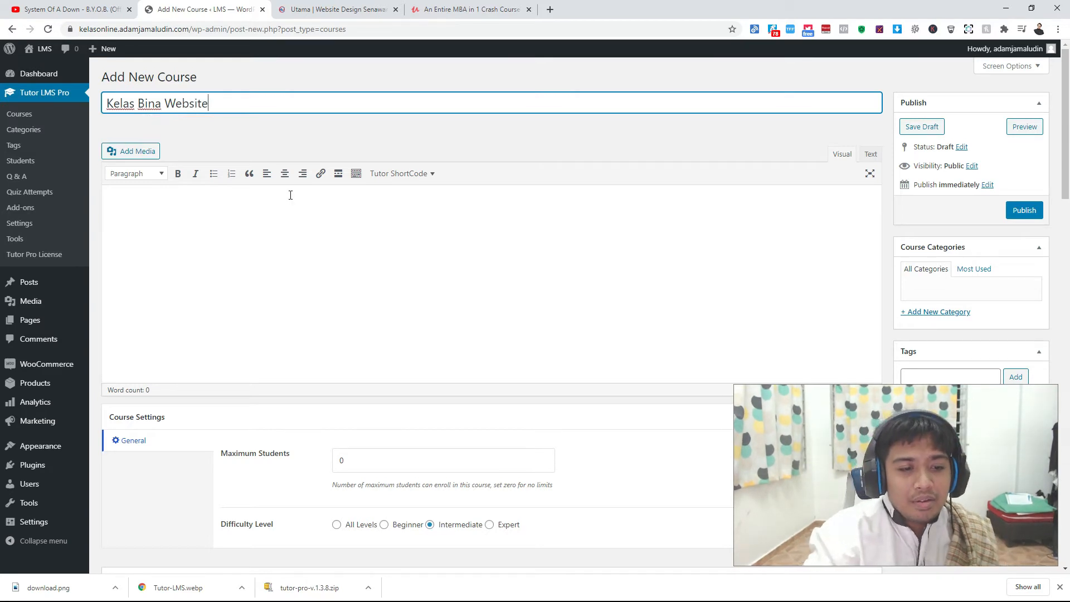
# Leave the course's maximum students at 0 and set its difficulty level to All Levels.
pyautogui.scroll(-1, 291, 203)
pyautogui.moveTo(368, 355); pyautogui.dragTo(280, 358)
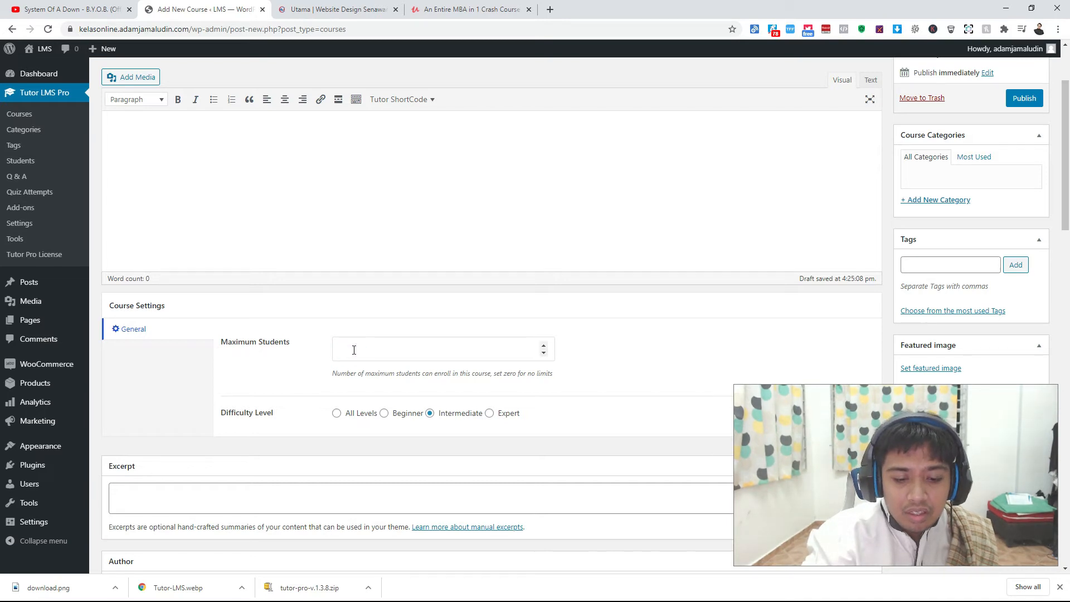
pyautogui.click(156, 390)
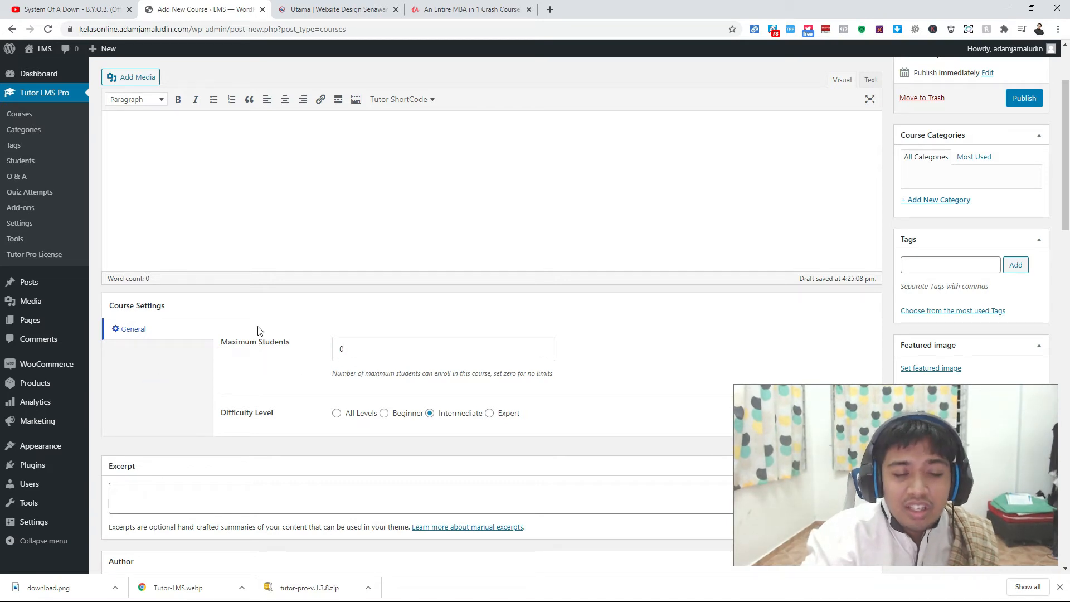
pyautogui.scroll(-1, 227, 371)
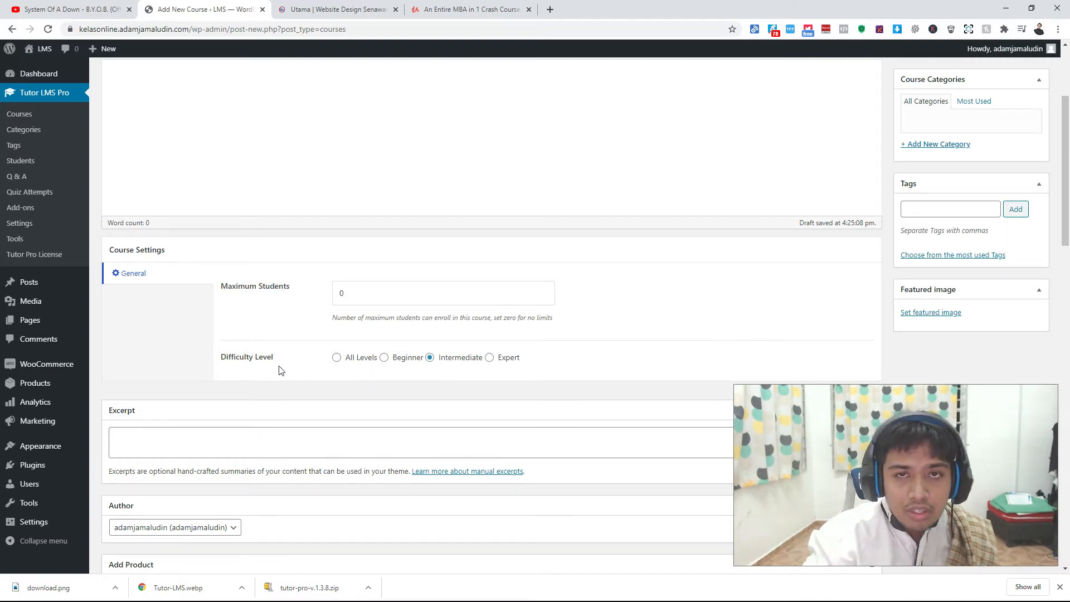
pyautogui.click(490, 357)
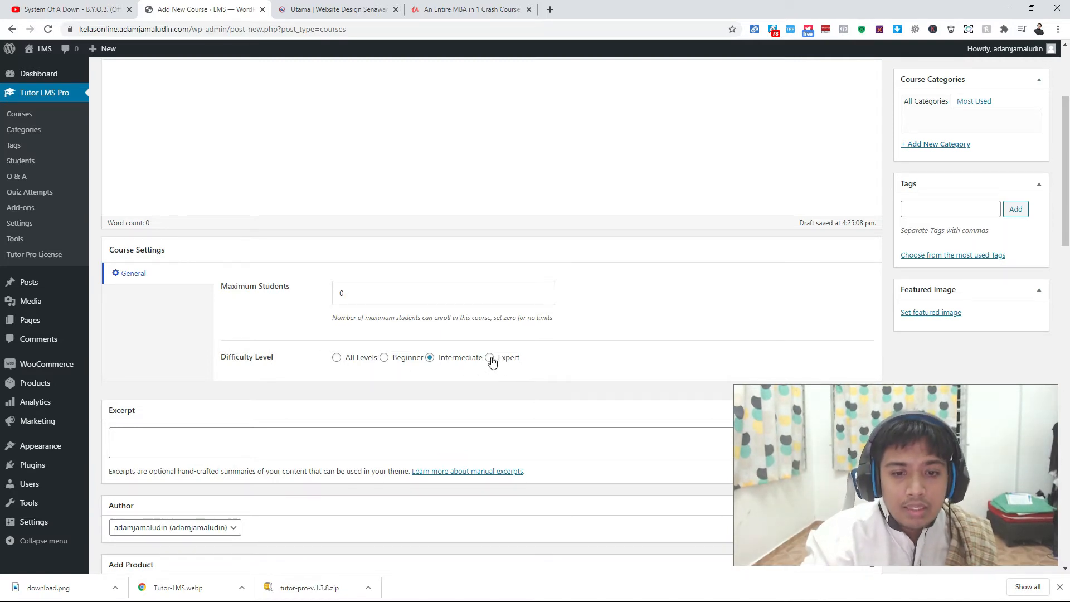
pyautogui.click(337, 358)
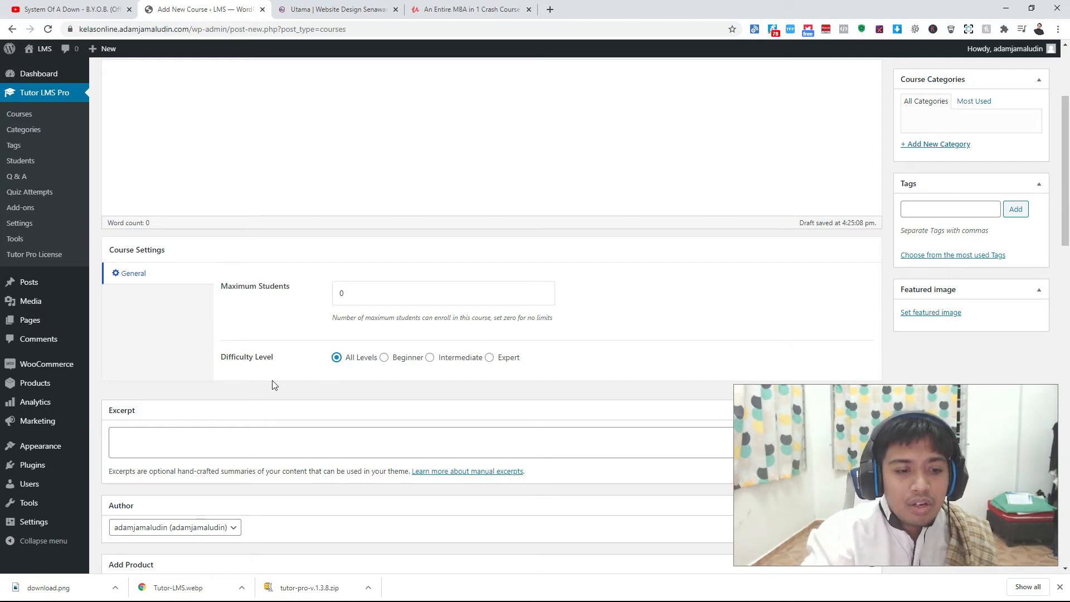
# Review the course's Excerpt and Add Product sections and examine the available Author choices.
pyautogui.scroll(-2, 272, 381)
pyautogui.scroll(-2, 233, 320)
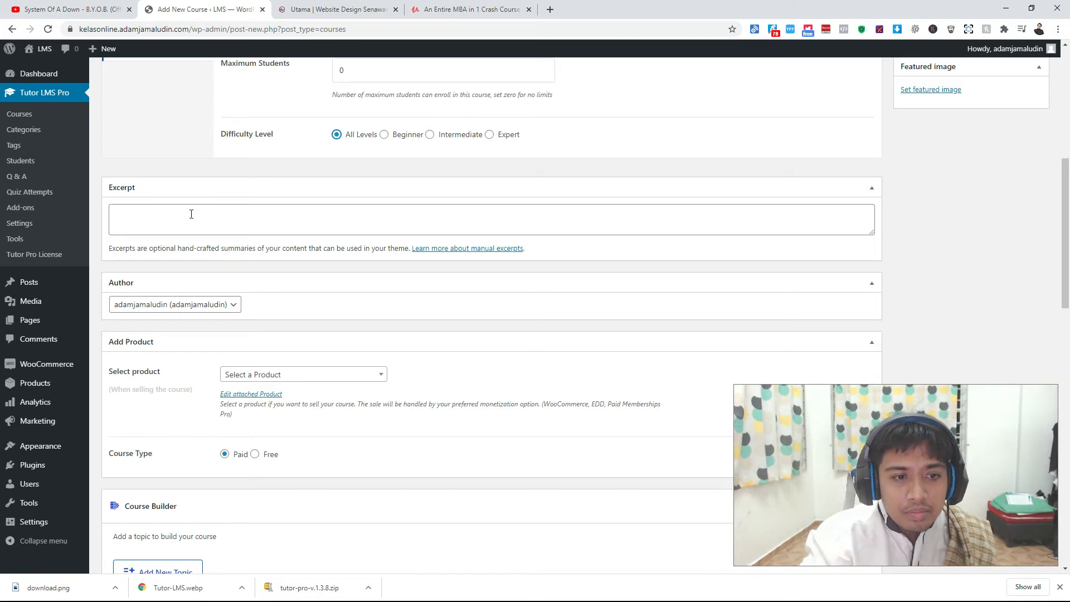
pyautogui.scroll(-2, 246, 290)
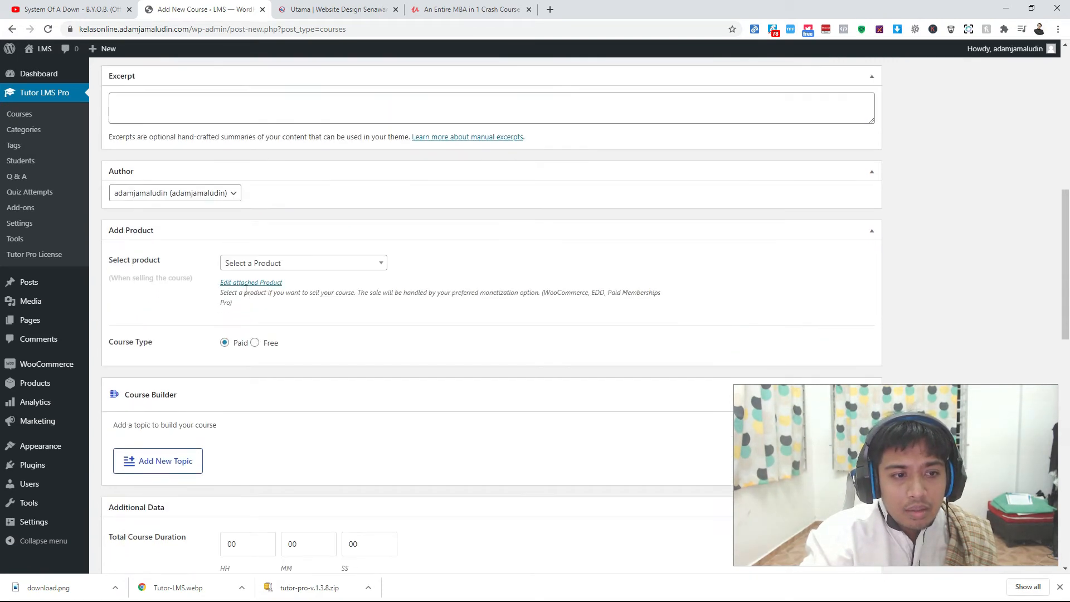
pyautogui.click(233, 194)
pyautogui.click(232, 194)
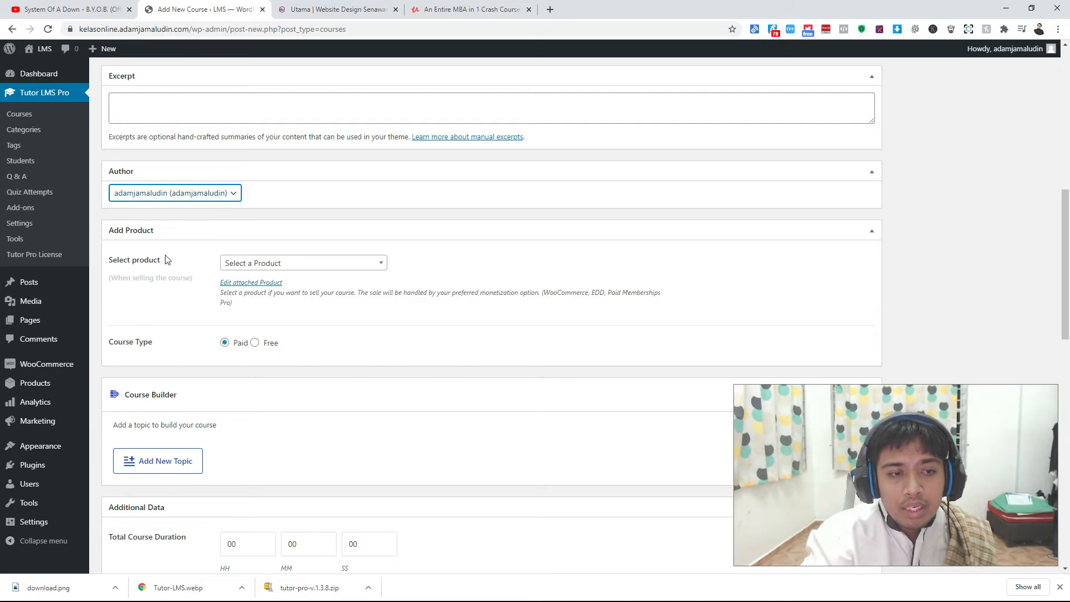
pyautogui.click(232, 192)
pyautogui.click(232, 193)
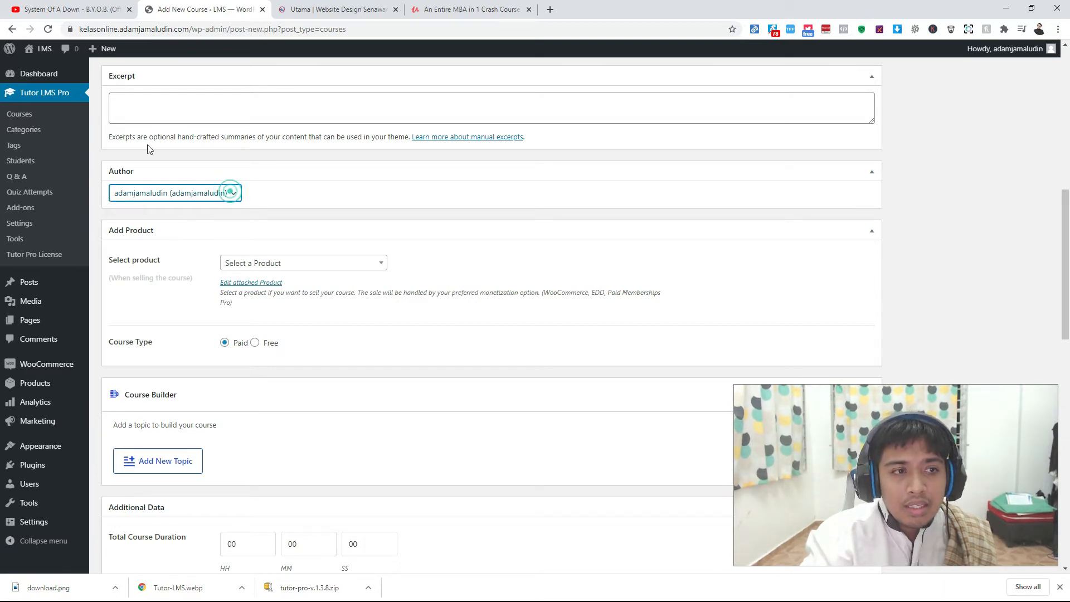
pyautogui.click(234, 192)
pyautogui.click(234, 192)
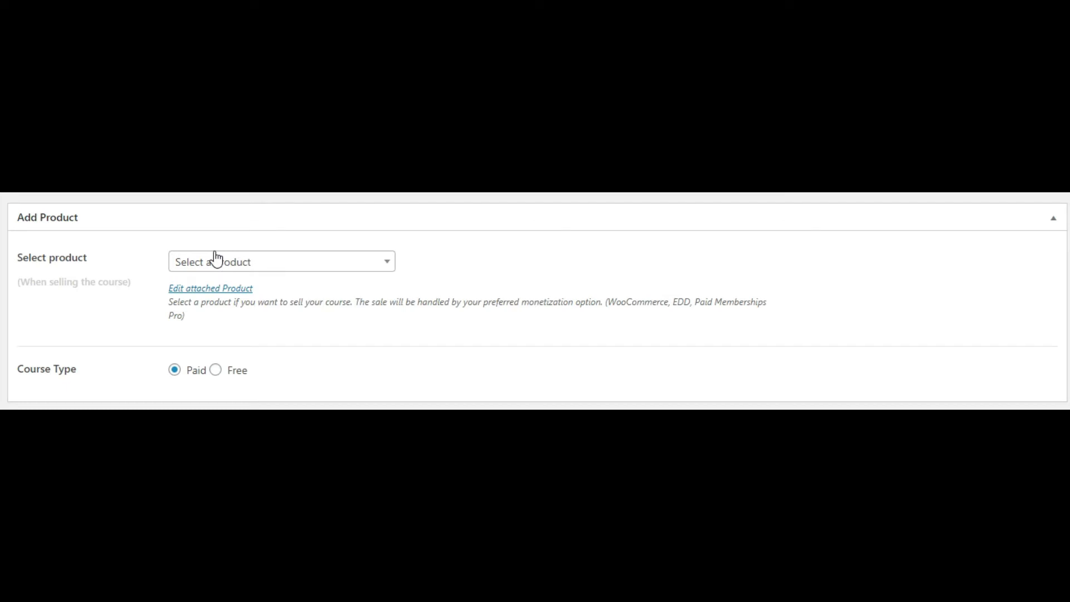
# Attach the Kelas Bina Website product to the course and set the course type to Free.
pyautogui.click(217, 260)
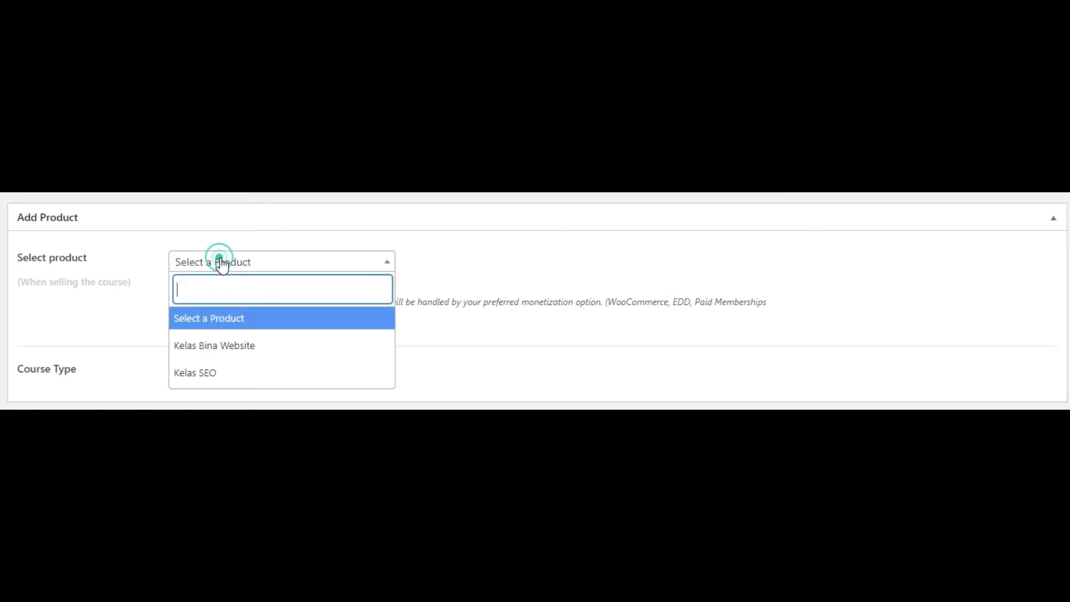
pyautogui.click(226, 351)
pyautogui.click(497, 262)
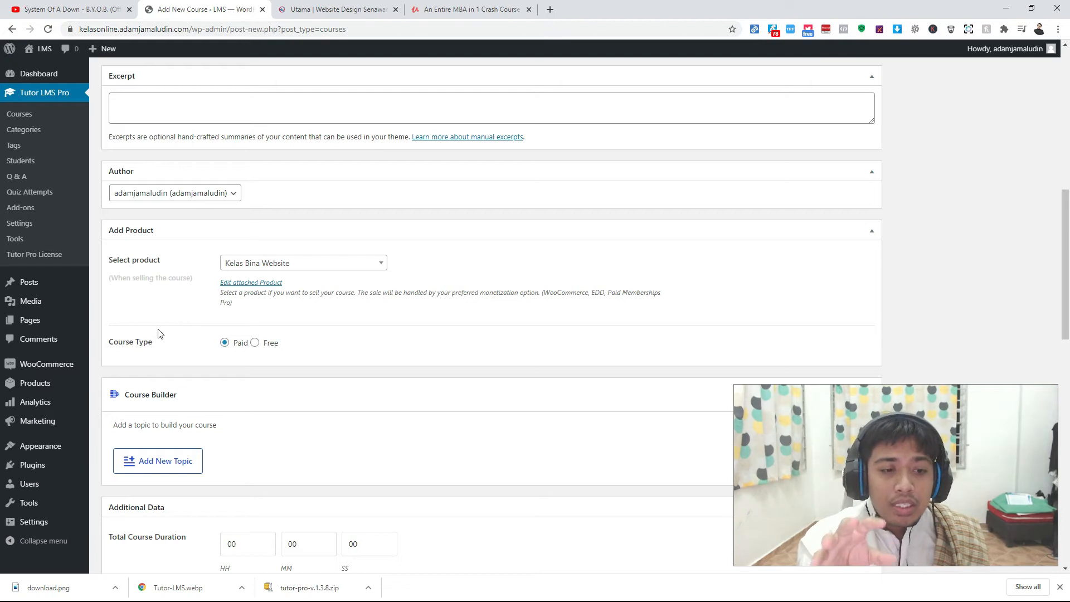
pyautogui.scroll(-1, 158, 332)
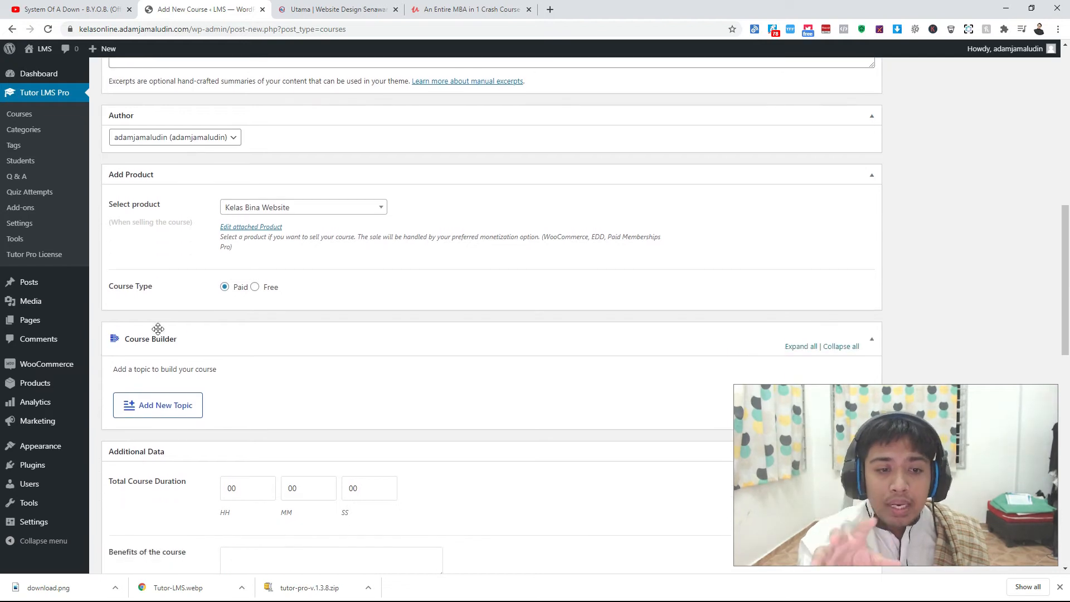
pyautogui.click(255, 287)
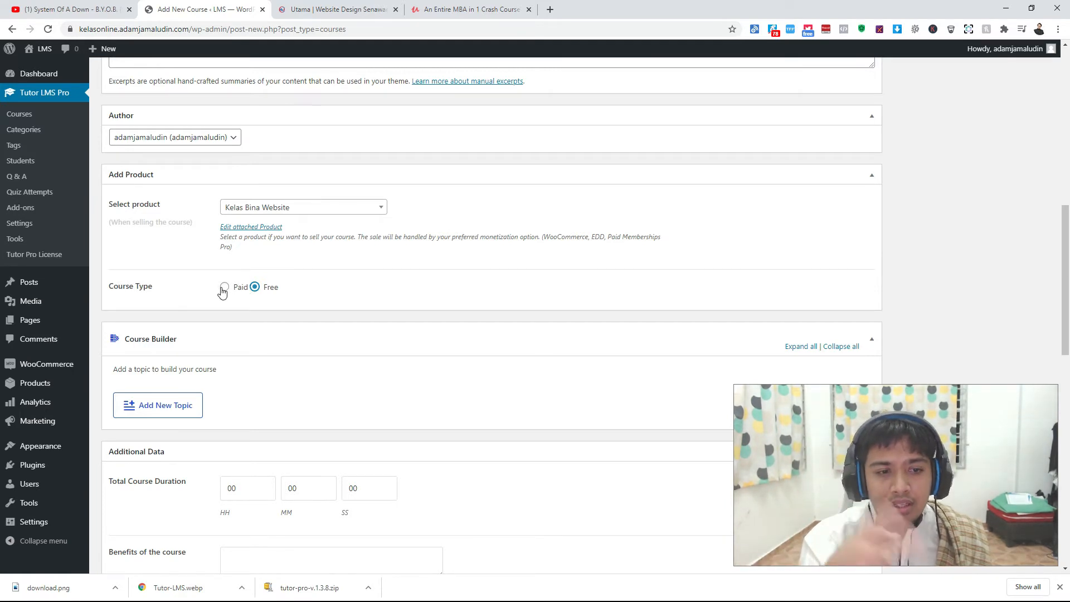
# Start a new topic in the Course Builder and name it "1. Pembelian Hosting".
pyautogui.scroll(-1, 260, 319)
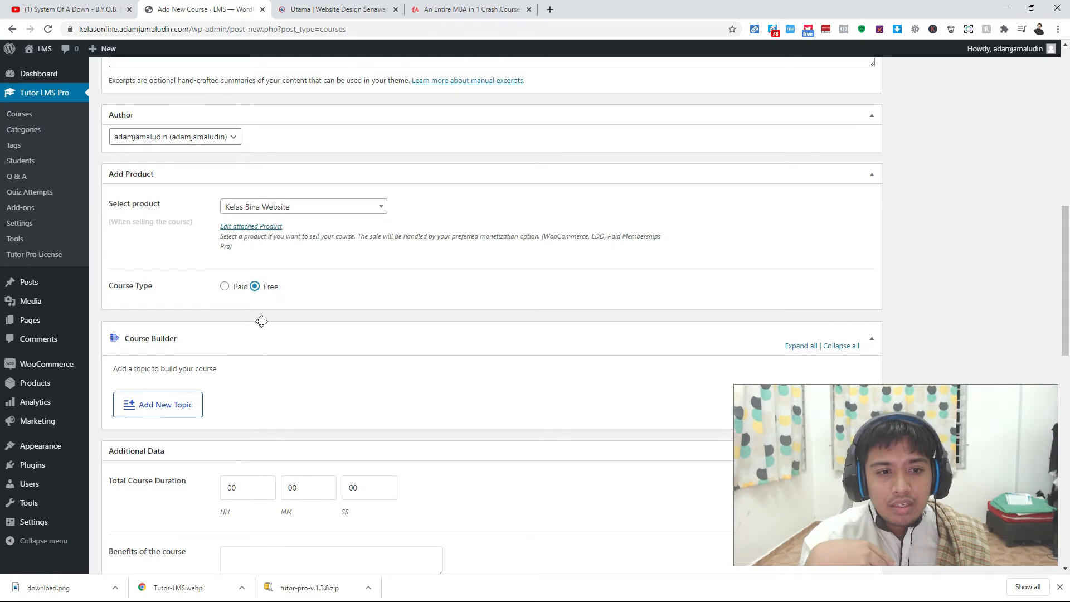
pyautogui.scroll(-3, 489, 305)
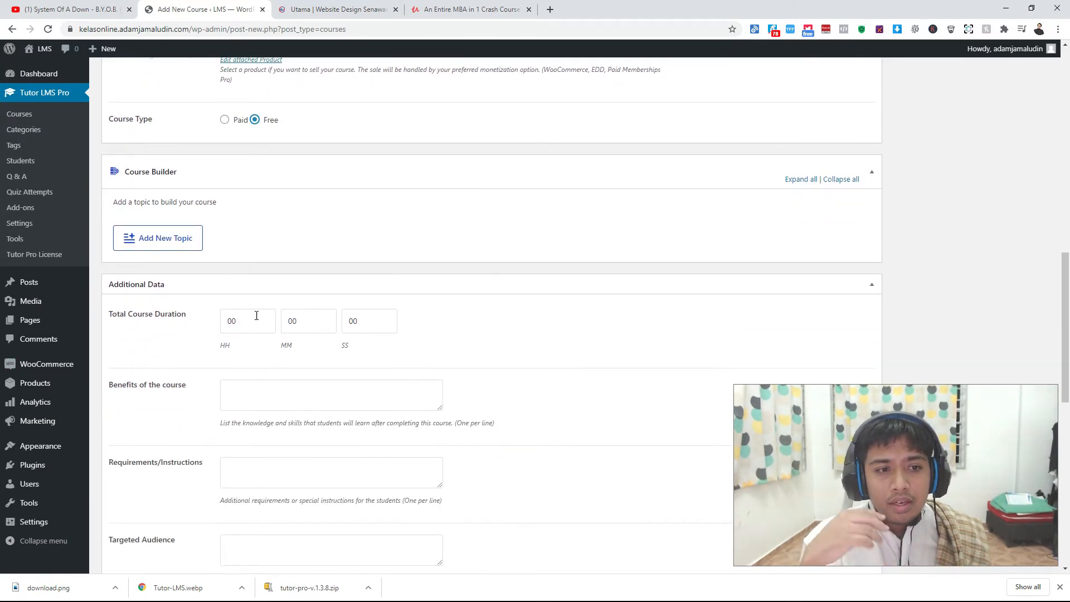
pyautogui.scroll(1, 255, 312)
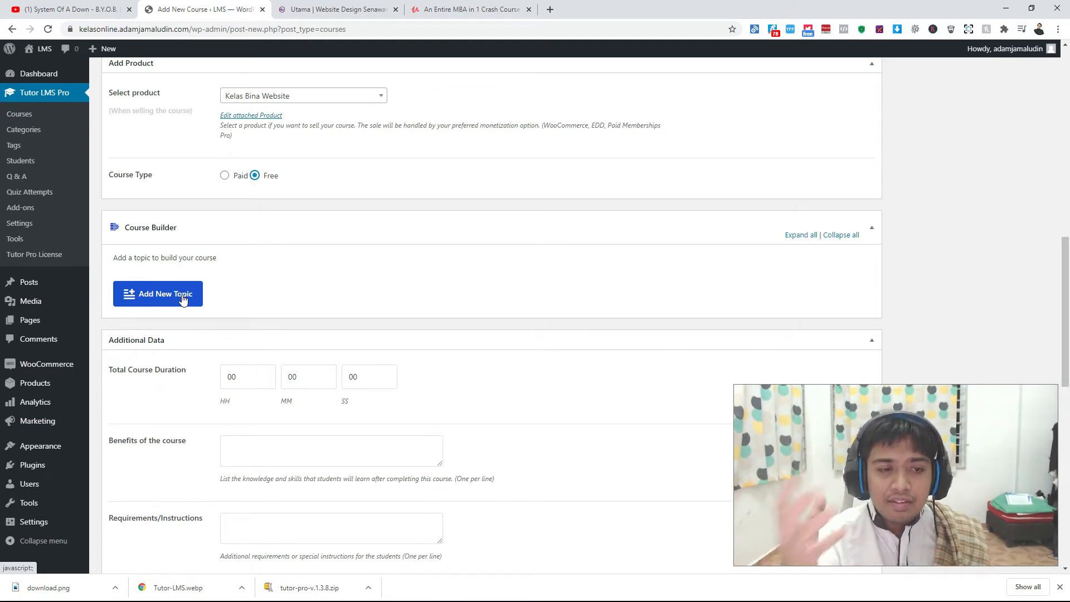
pyautogui.click(183, 299)
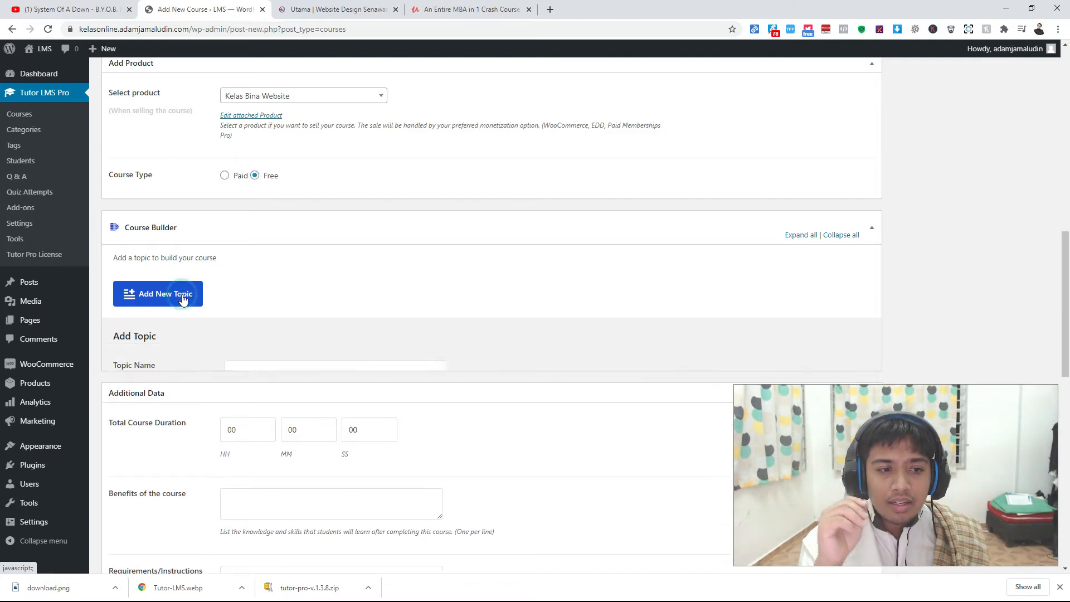
pyautogui.click(249, 377)
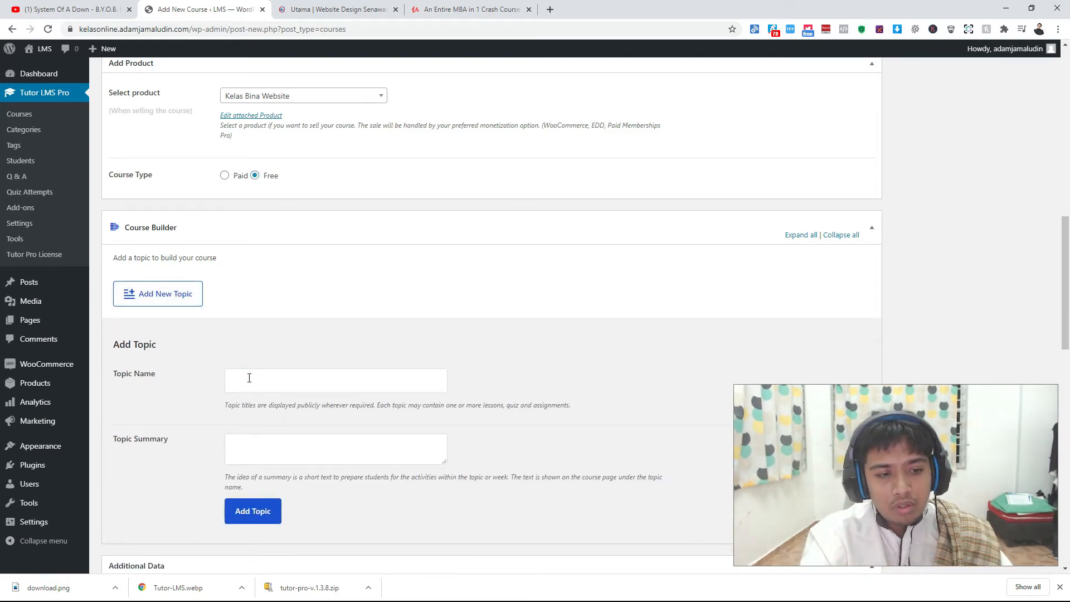
pyautogui.write('Setup')
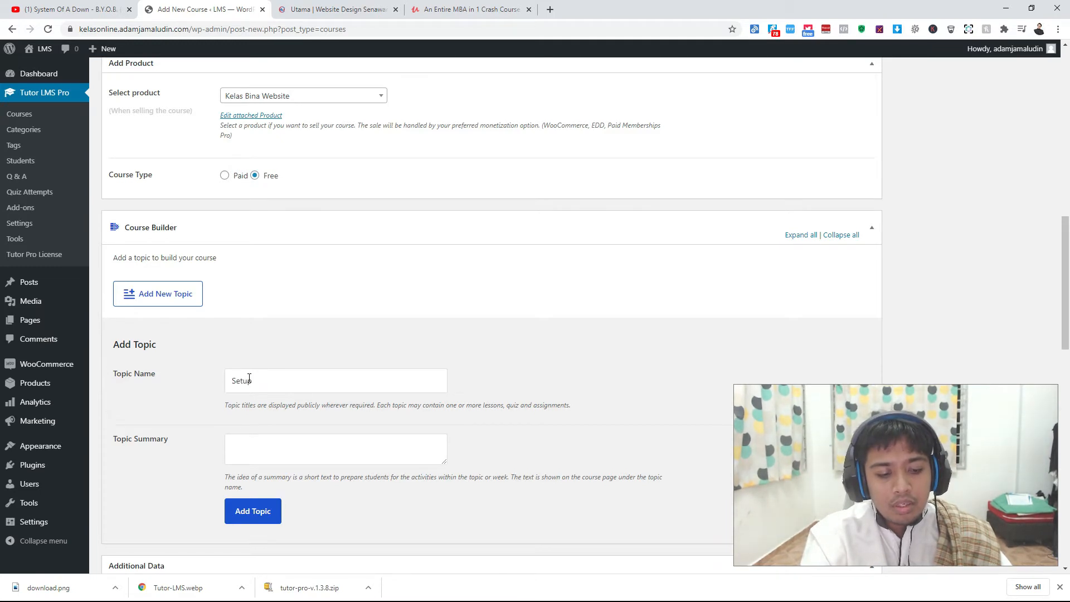
pyautogui.doubleClick(249, 377)
pyautogui.write('Pembelian')
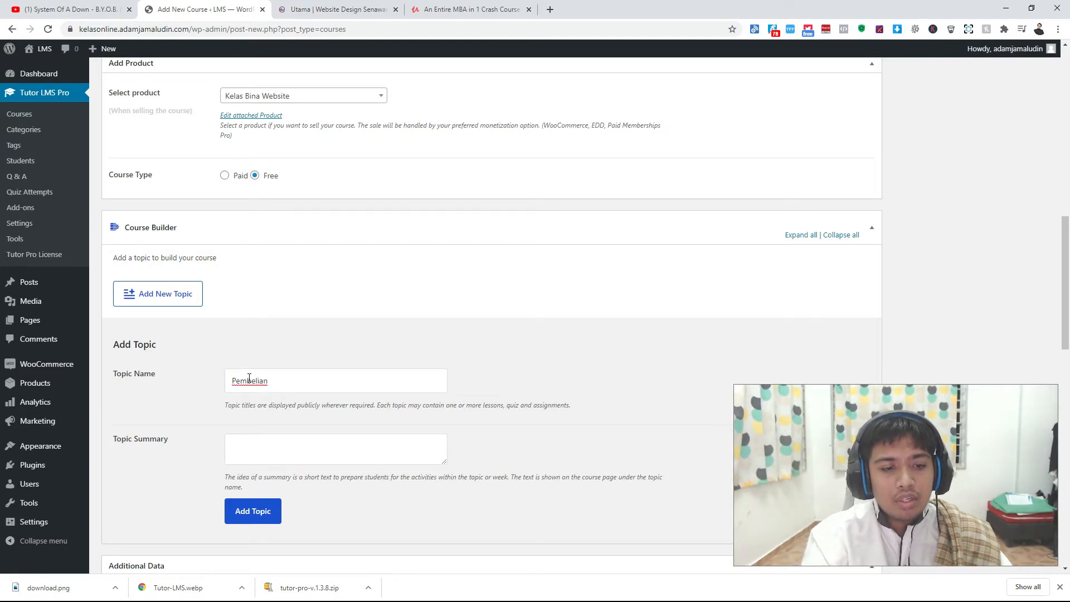
pyautogui.press('Home')
pyautogui.write('1.')
pyautogui.press('End')
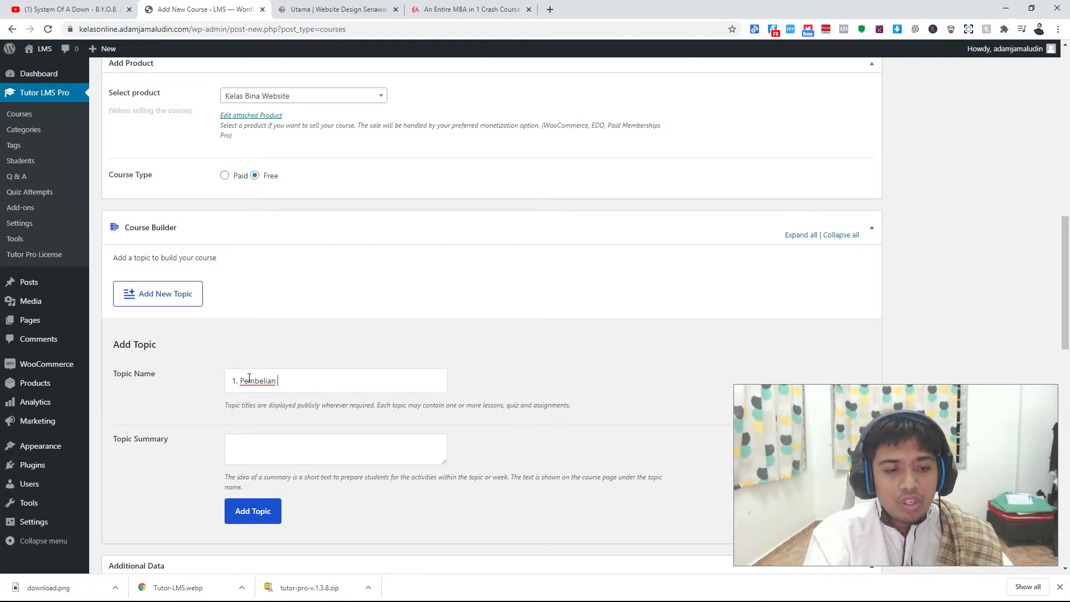
pyautogui.write('Hosting')
# Enter "beli hosting" as the topic summary and add the topic to the course.
pyautogui.click(310, 307)
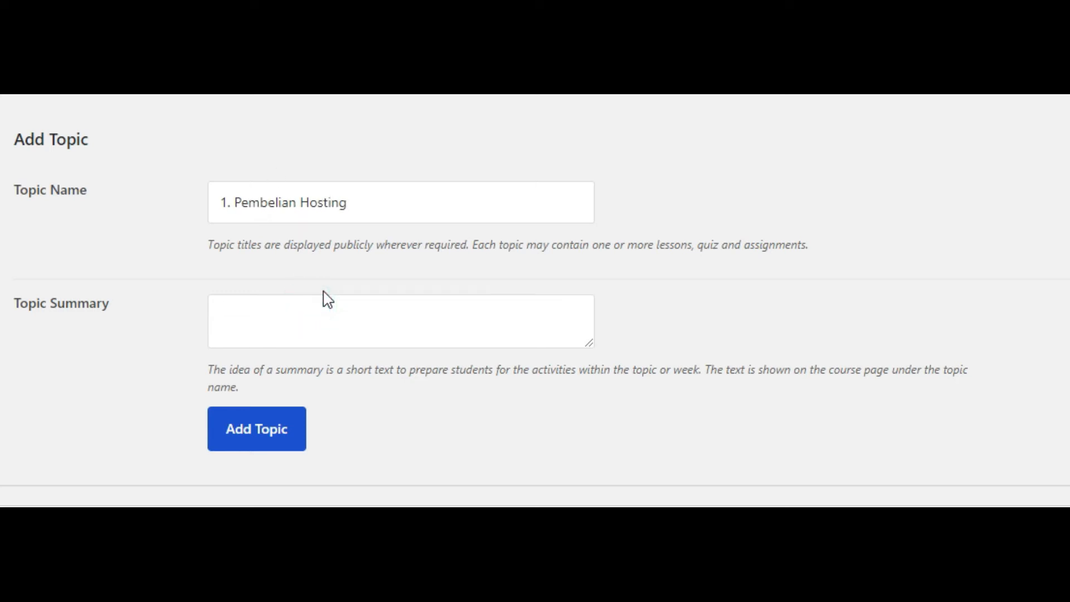
pyautogui.write('beli hosting')
pyautogui.scroll(-5, 307, 200)
pyautogui.click(262, 151)
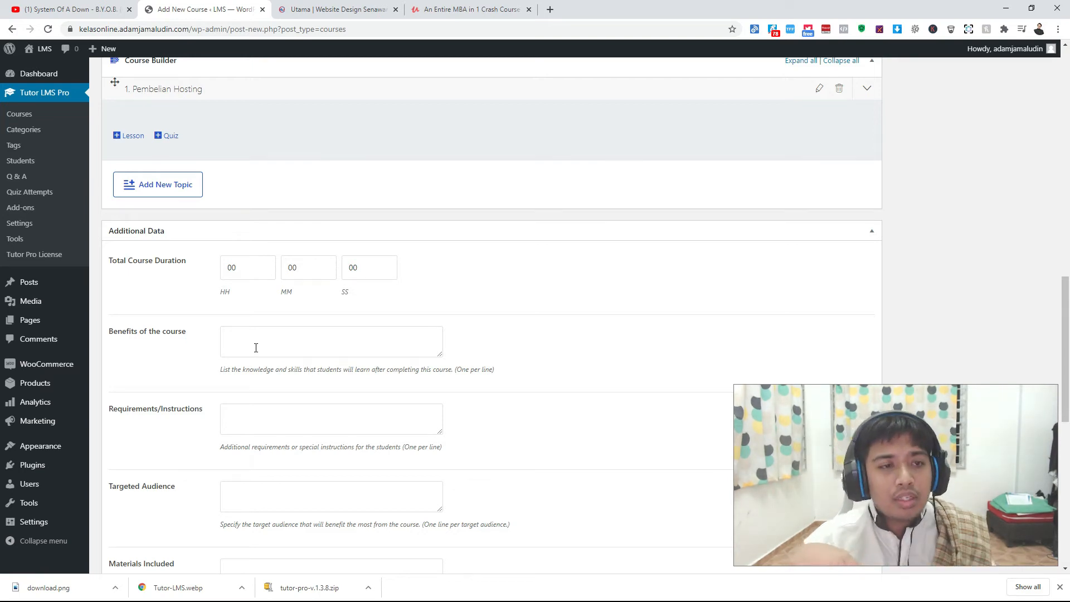
pyautogui.scroll(3, 215, 382)
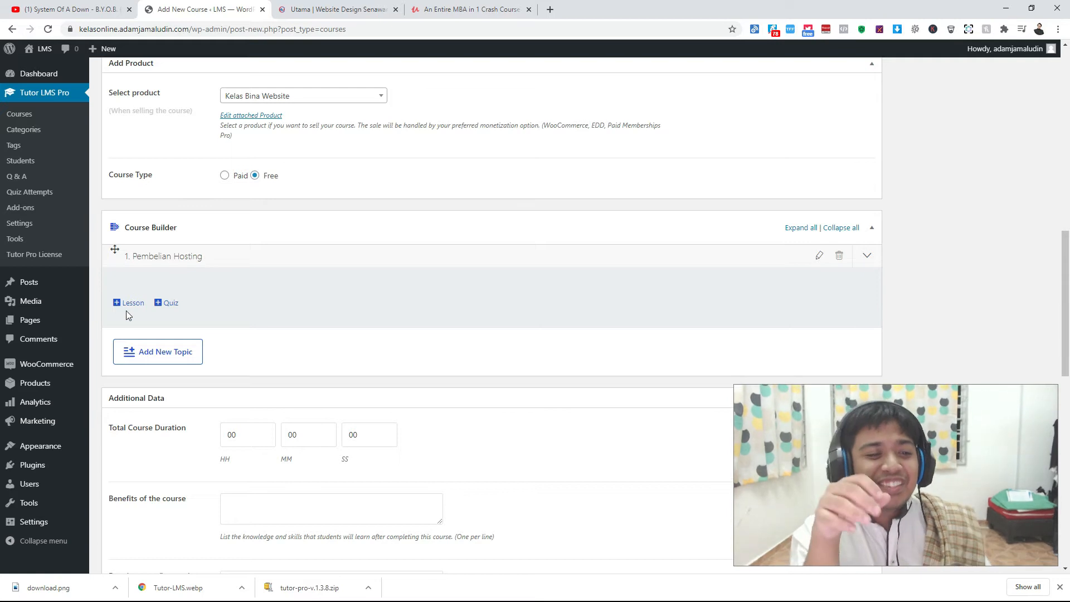
pyautogui.click(206, 256)
pyautogui.click(209, 257)
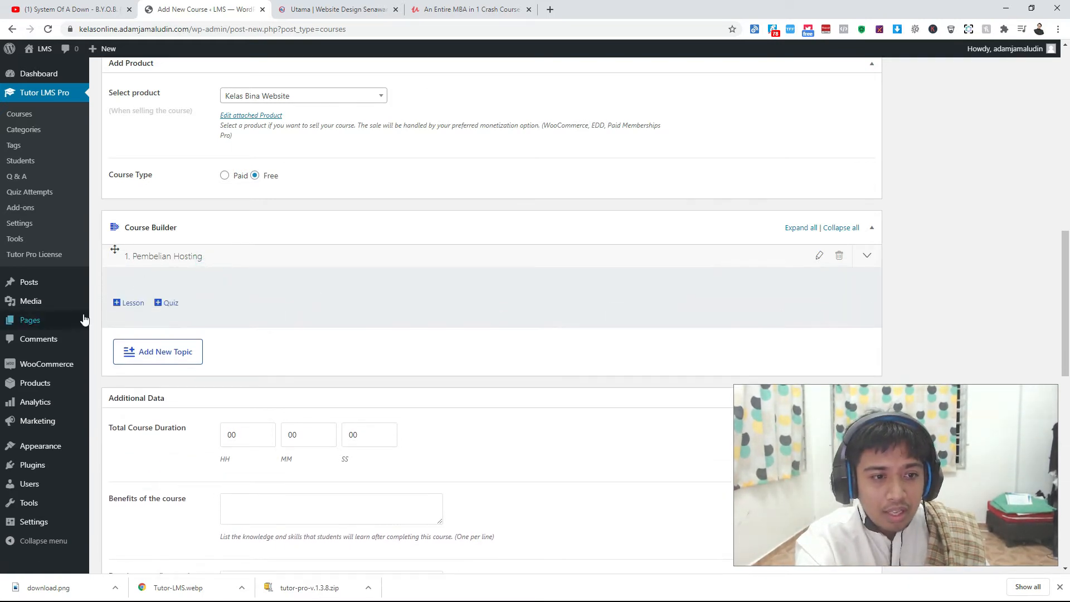
pyautogui.click(129, 302)
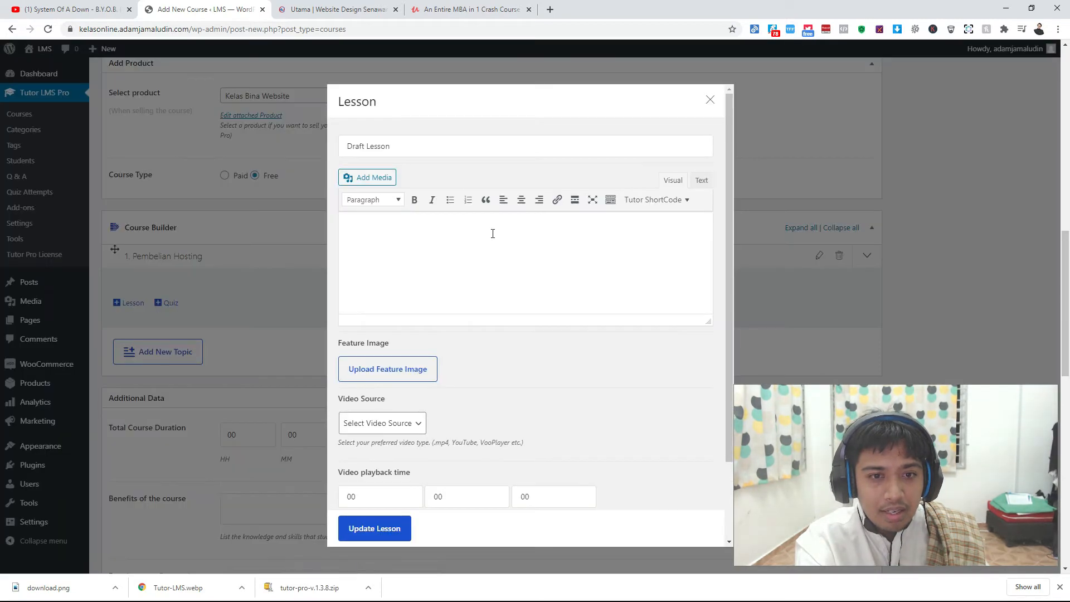
pyautogui.click(710, 100)
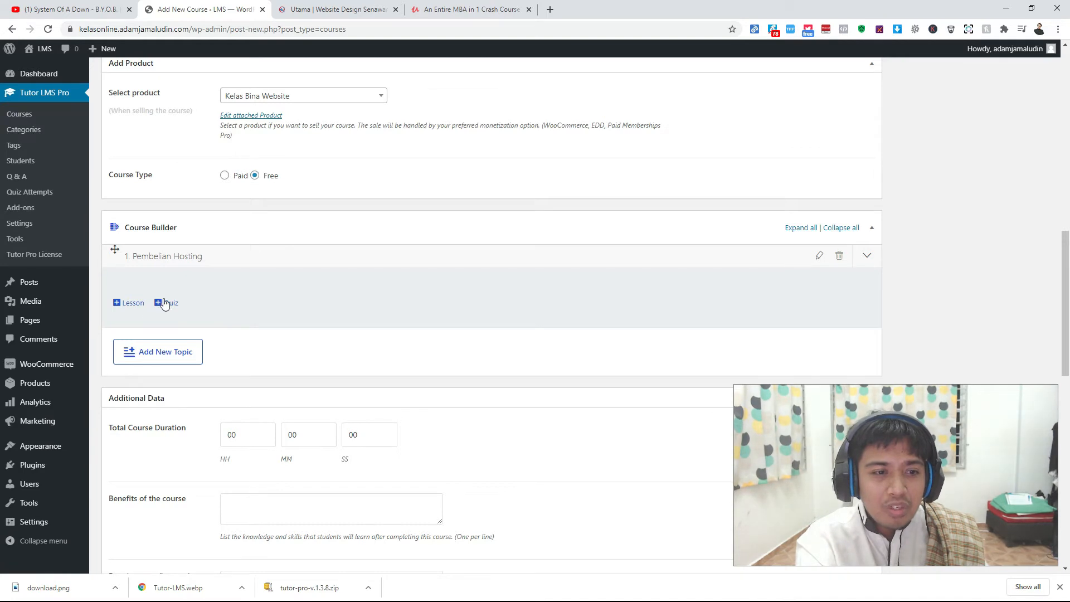
# Add a lesson to the Pembelian Hosting topic and title it "Pilih Domain".
pyautogui.click(117, 303)
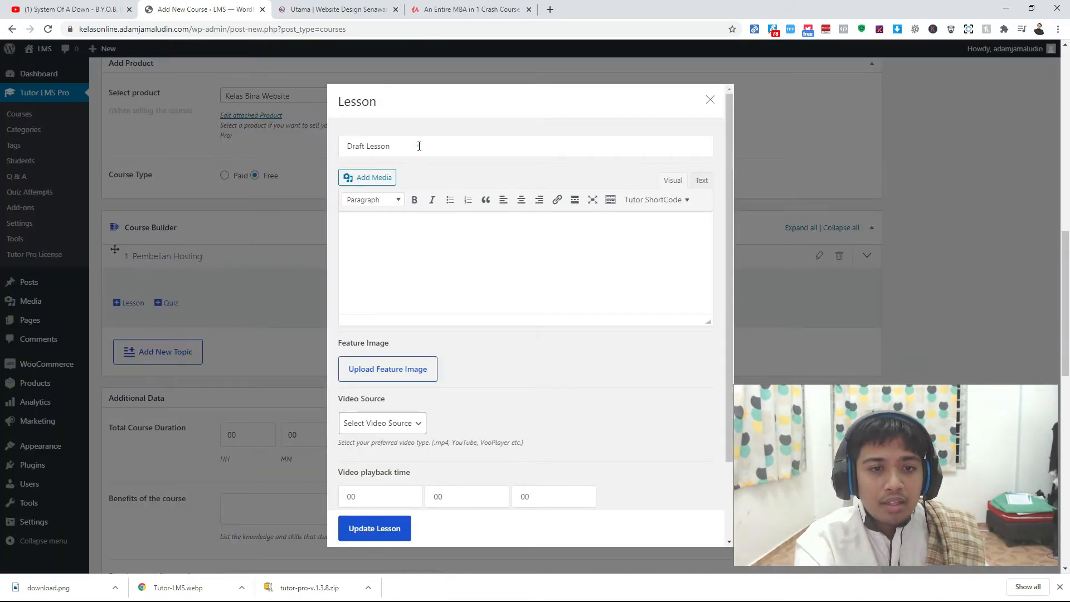
pyautogui.moveTo(420, 146); pyautogui.dragTo(258, 148)
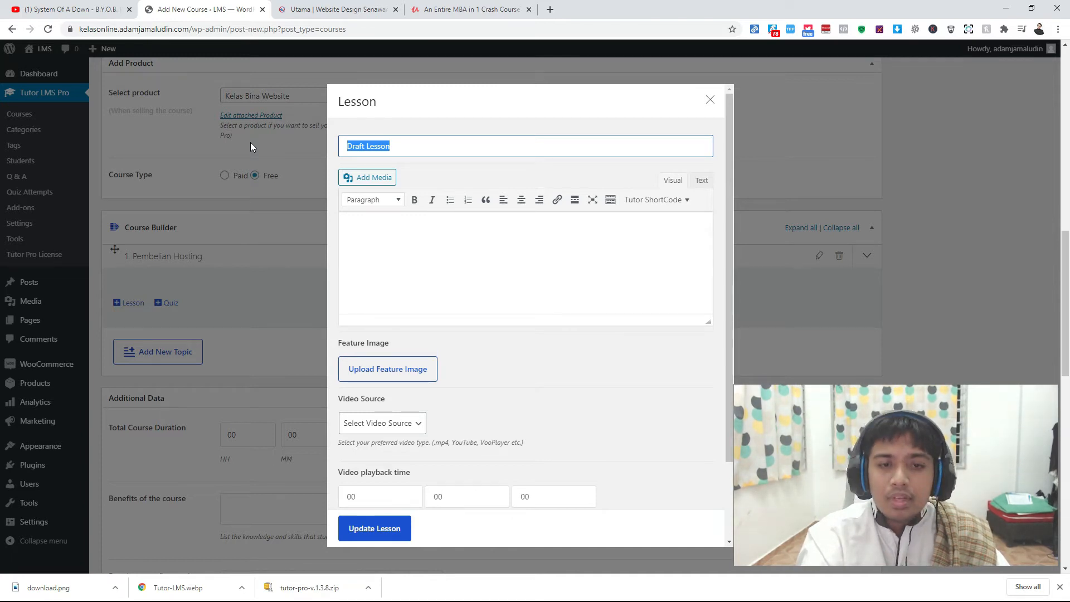
pyautogui.write('Bel')
pyautogui.press('BackSpace')
pyautogui.press('BackSpace')
pyautogui.press('BackSpace')
pyautogui.write('Pilih Domain')
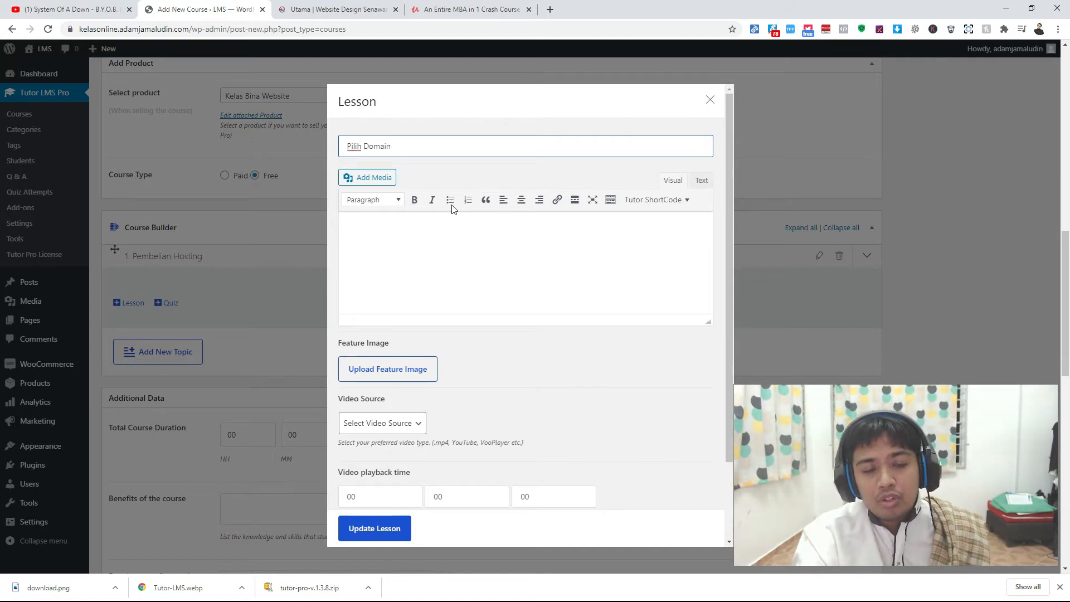
pyautogui.click(506, 236)
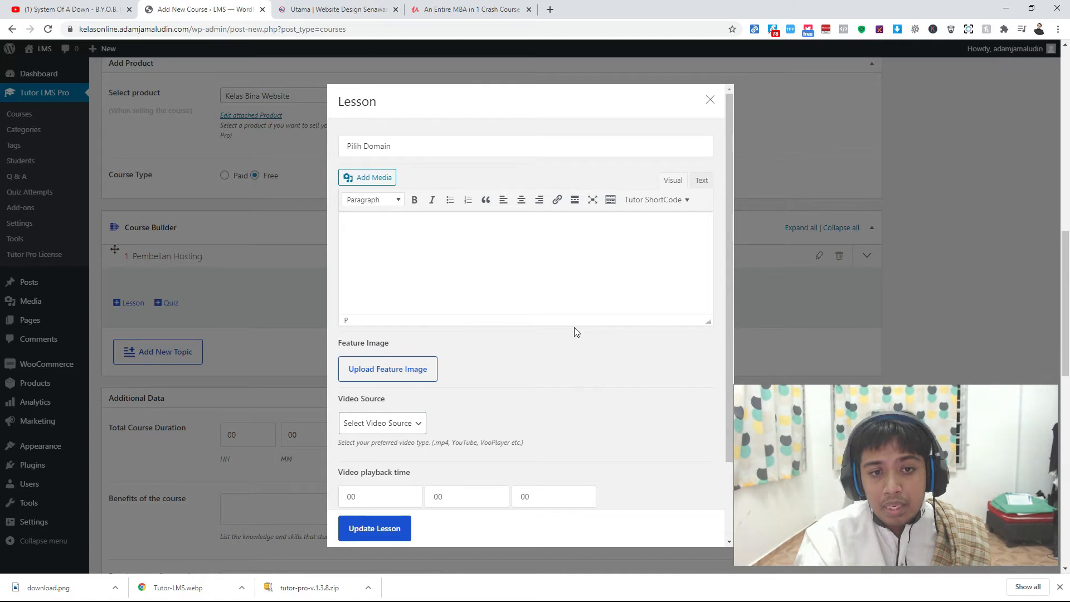
pyautogui.scroll(-1, 489, 342)
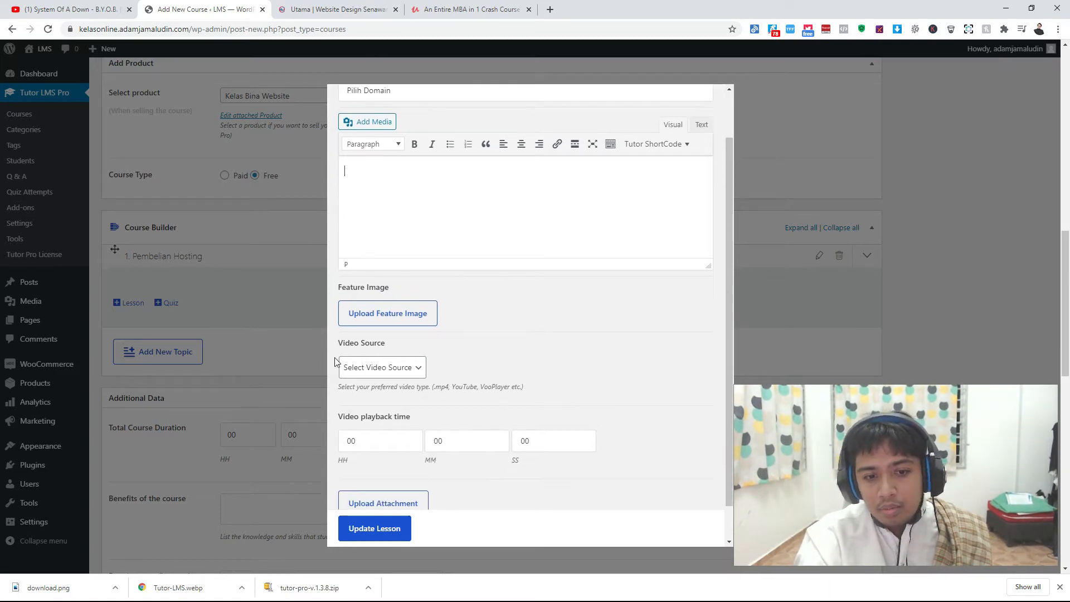
pyautogui.click(389, 367)
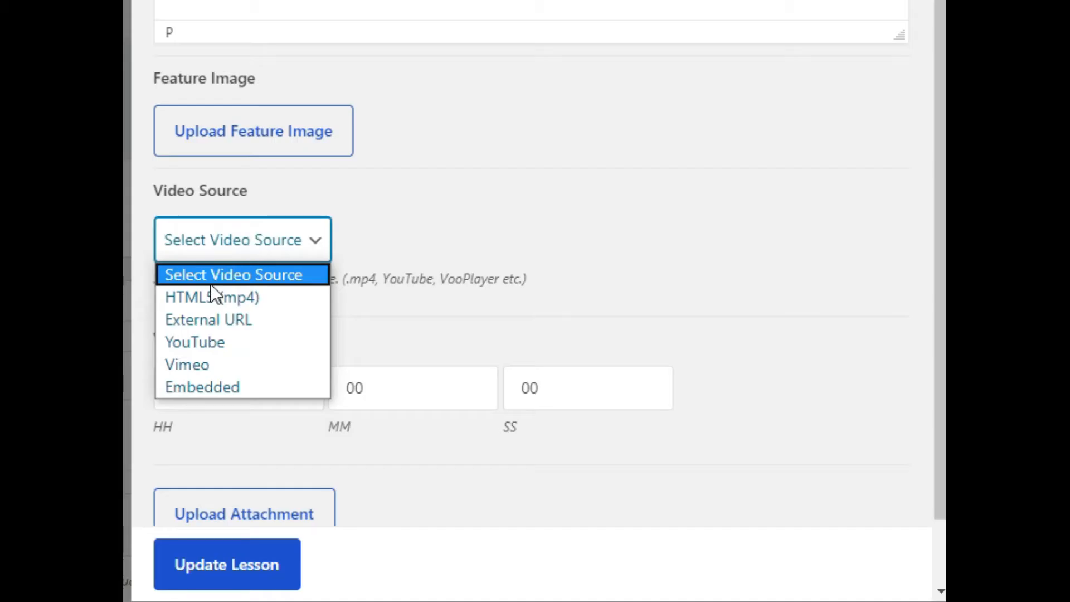
pyautogui.click(591, 337)
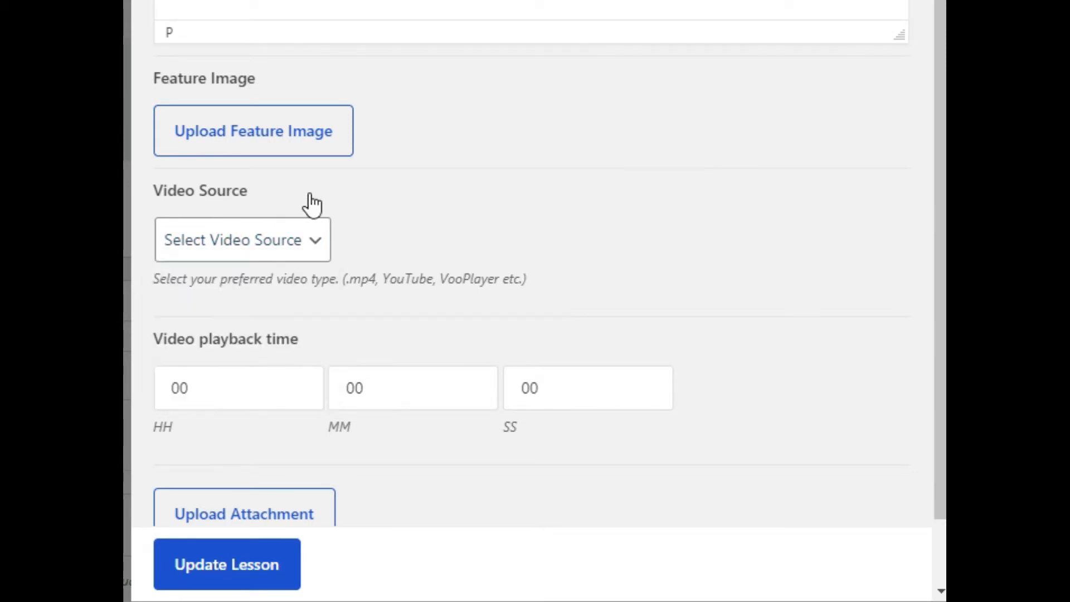
pyautogui.click(279, 261)
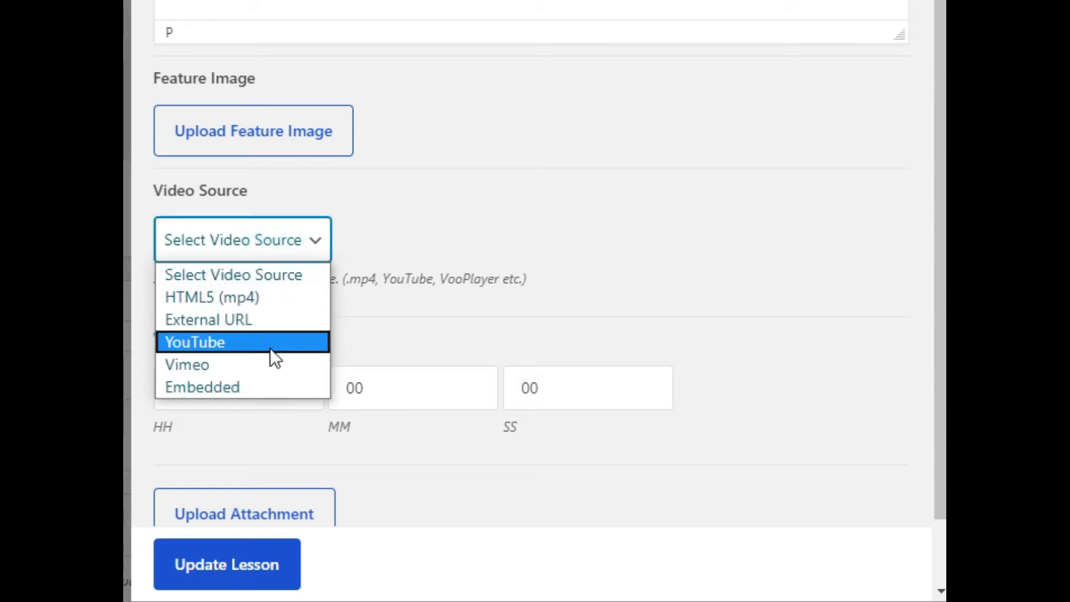
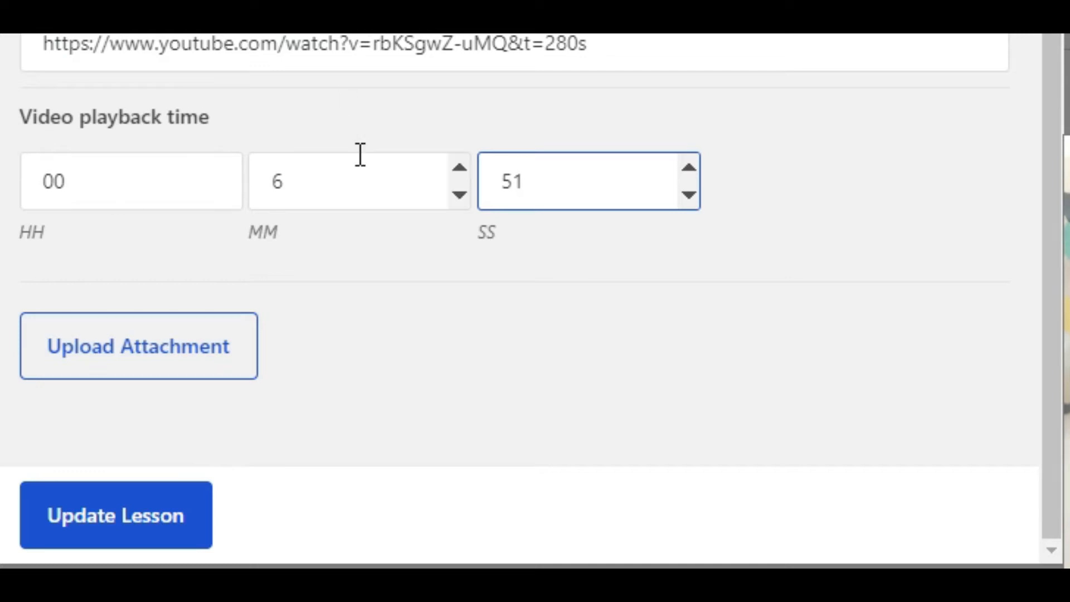
pyautogui.scroll(5, 112, 446)
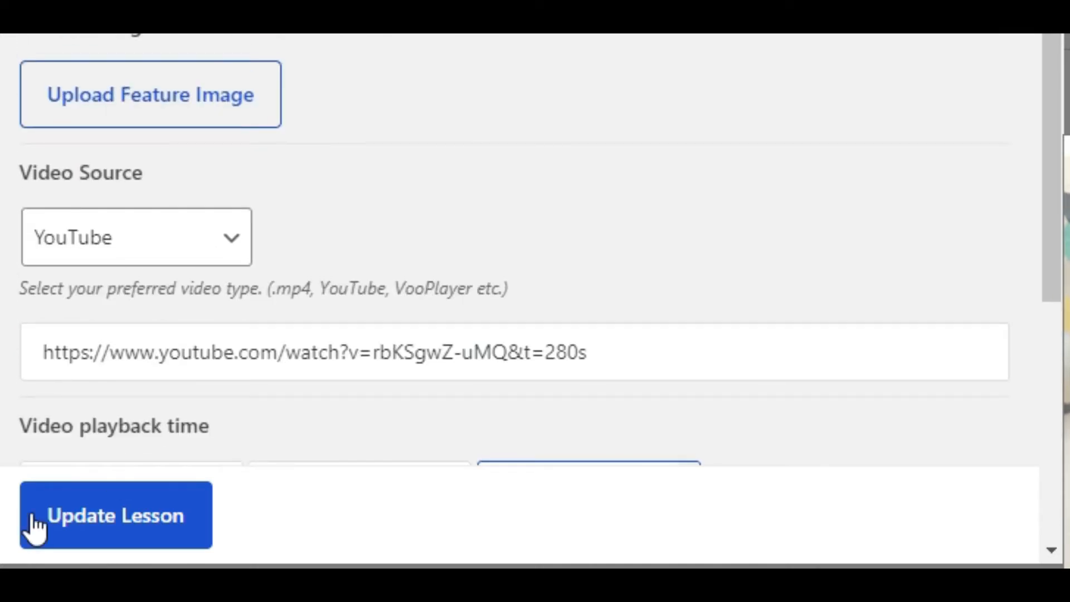
pyautogui.click(109, 533)
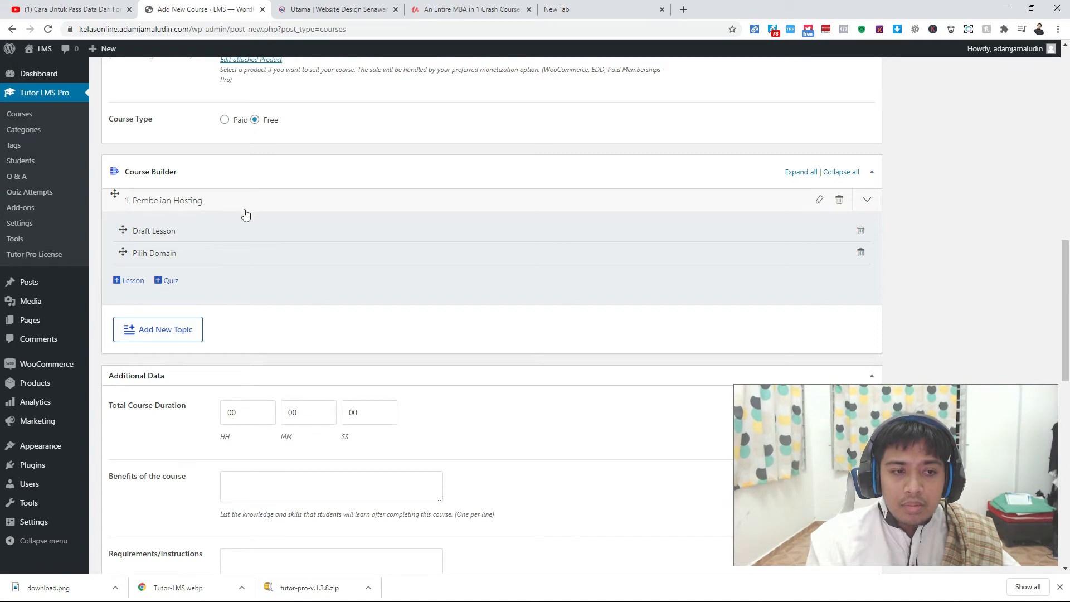
# Delete the unneeded Draft Lesson from the Pembelian Hosting topic.
pyautogui.click(860, 233)
pyautogui.click(585, 92)
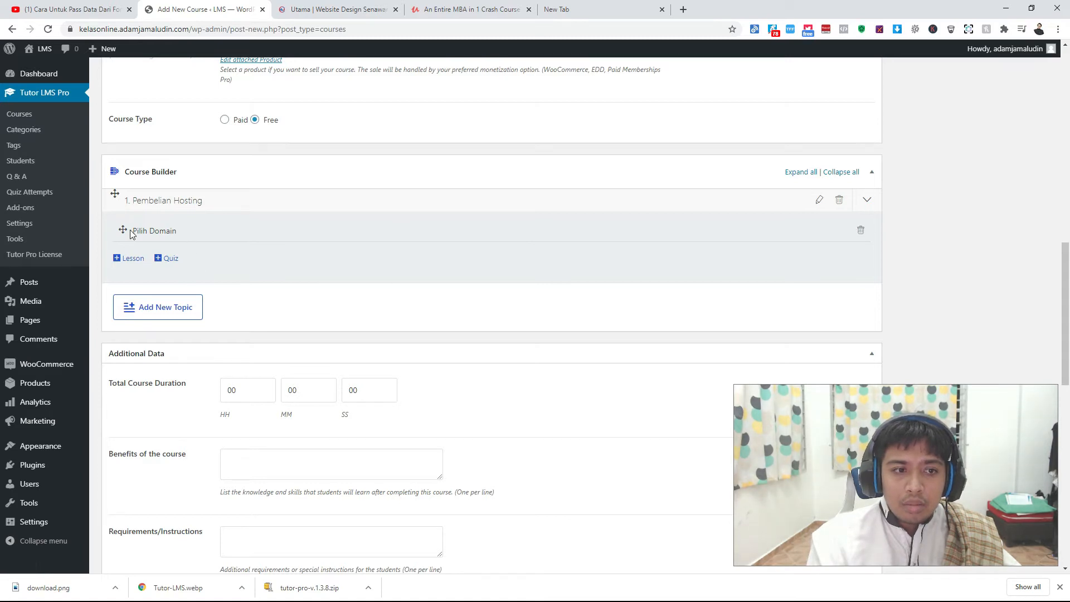
# Add a lesson to the Pembelian Hosting topic and title it "Buat Pembayaran".
pyautogui.click(117, 262)
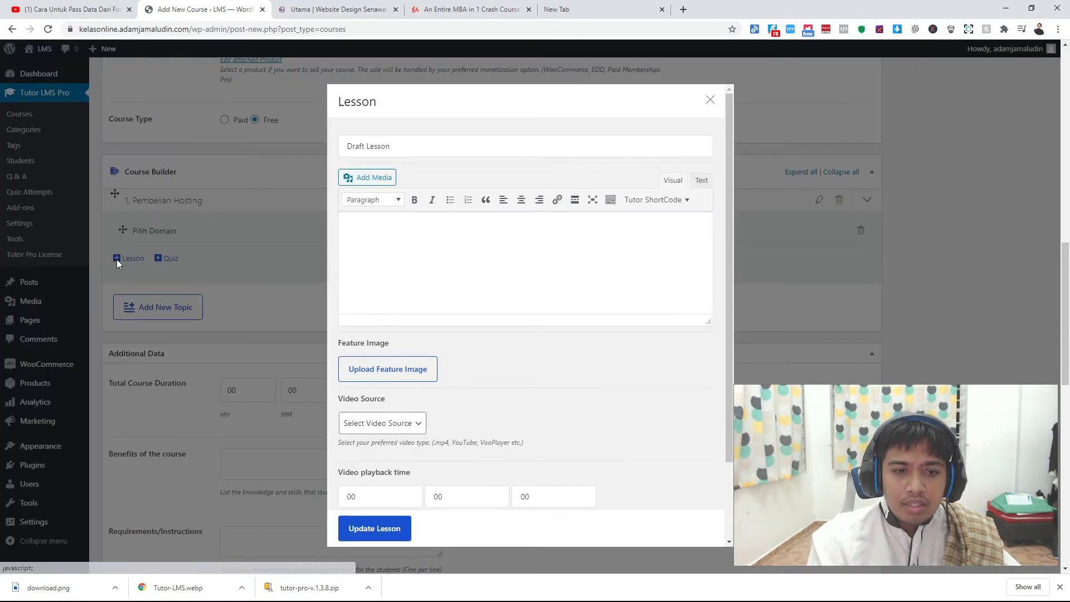
pyautogui.moveTo(377, 144); pyautogui.dragTo(365, 139)
pyautogui.hotkey('ctrl', 'a')
pyautogui.hotkey('ctrl', 's')
pyautogui.write('B')
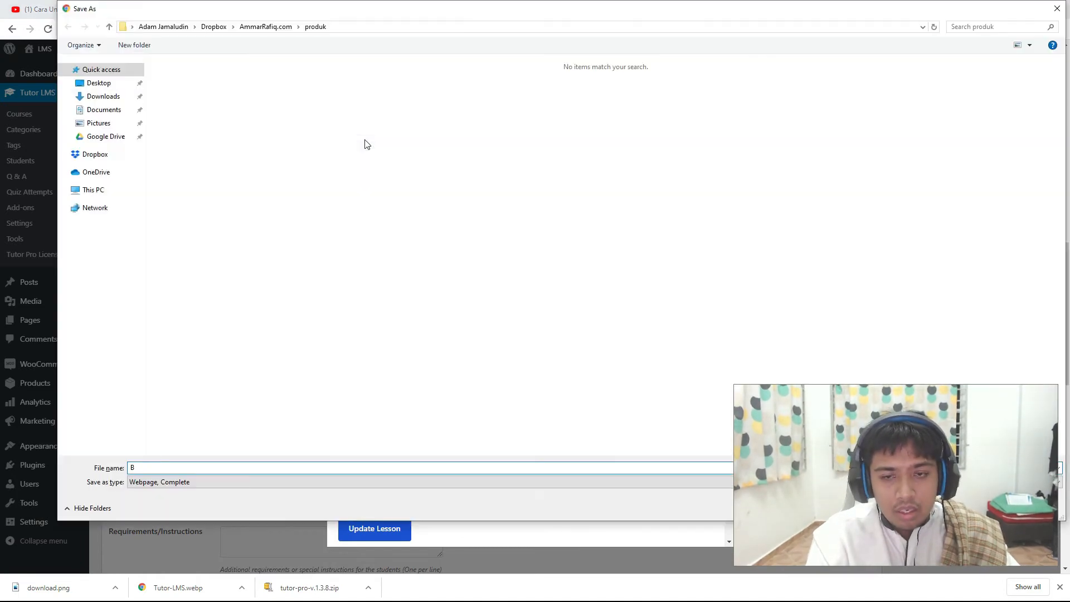
pyautogui.click(1056, 11)
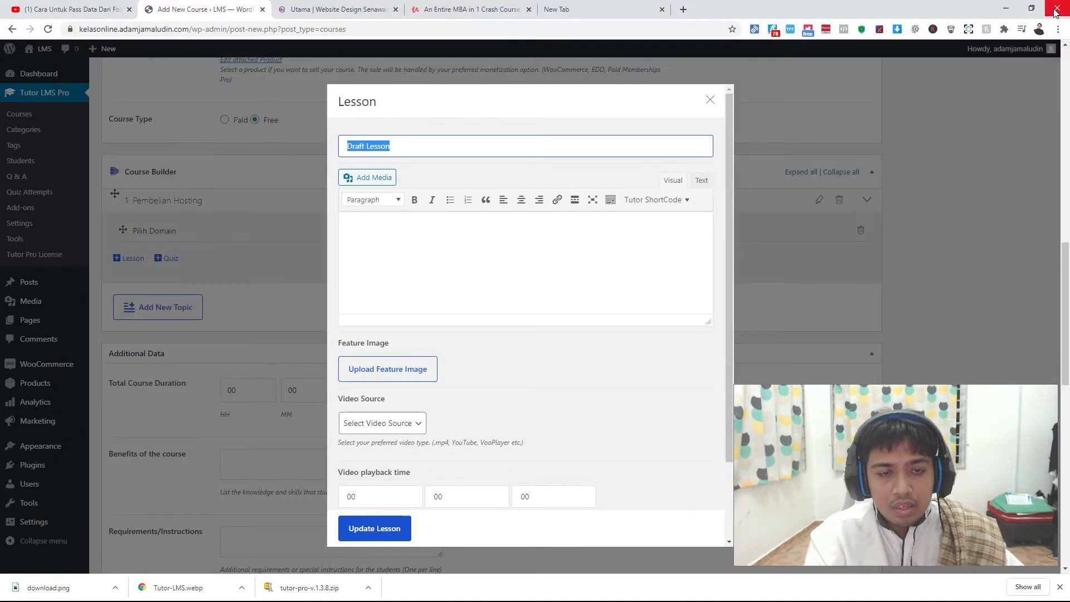
pyautogui.write('Buat Pembayaran')
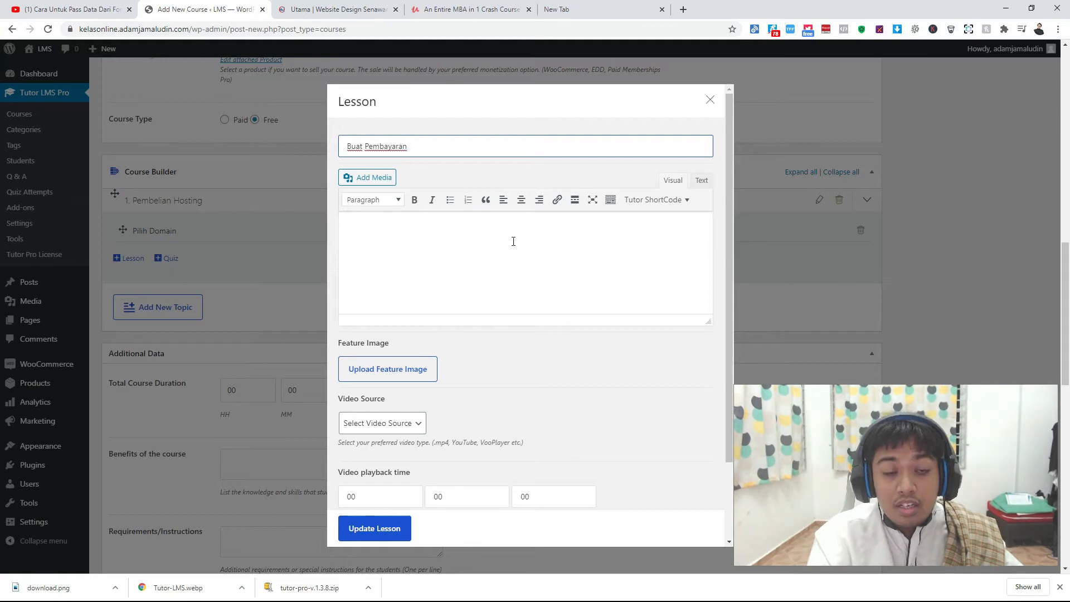
pyautogui.click(382, 423)
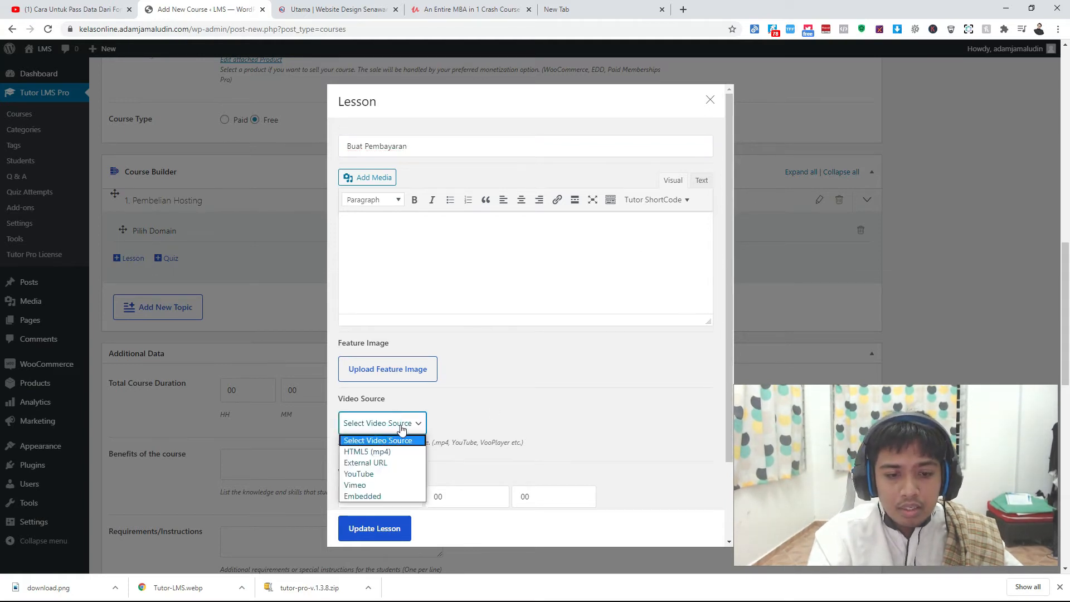
pyautogui.click(360, 474)
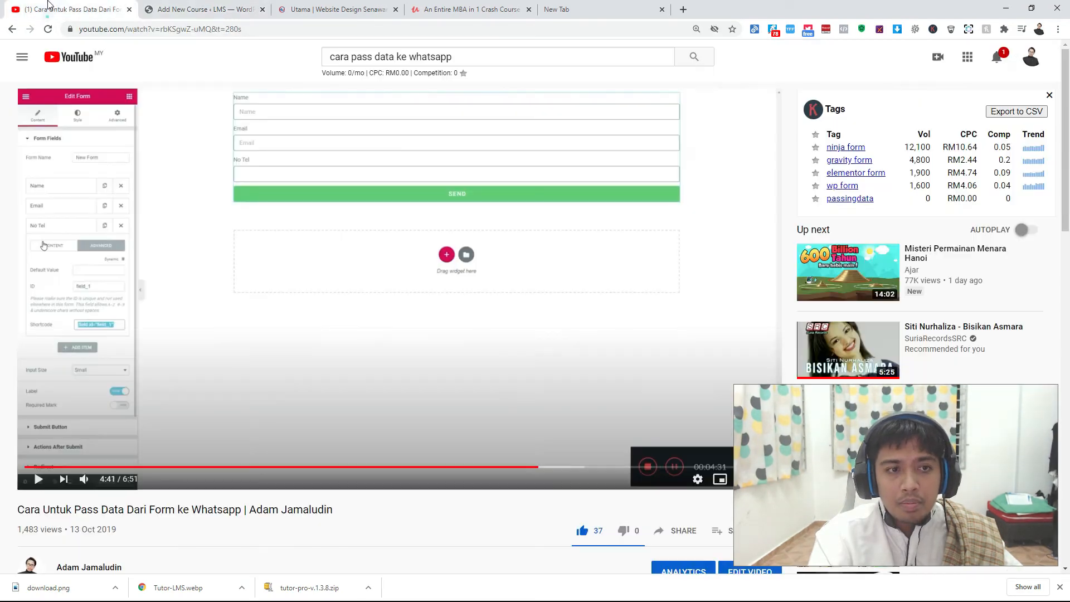
pyautogui.click(55, 9)
pyautogui.scroll(-2, 394, 418)
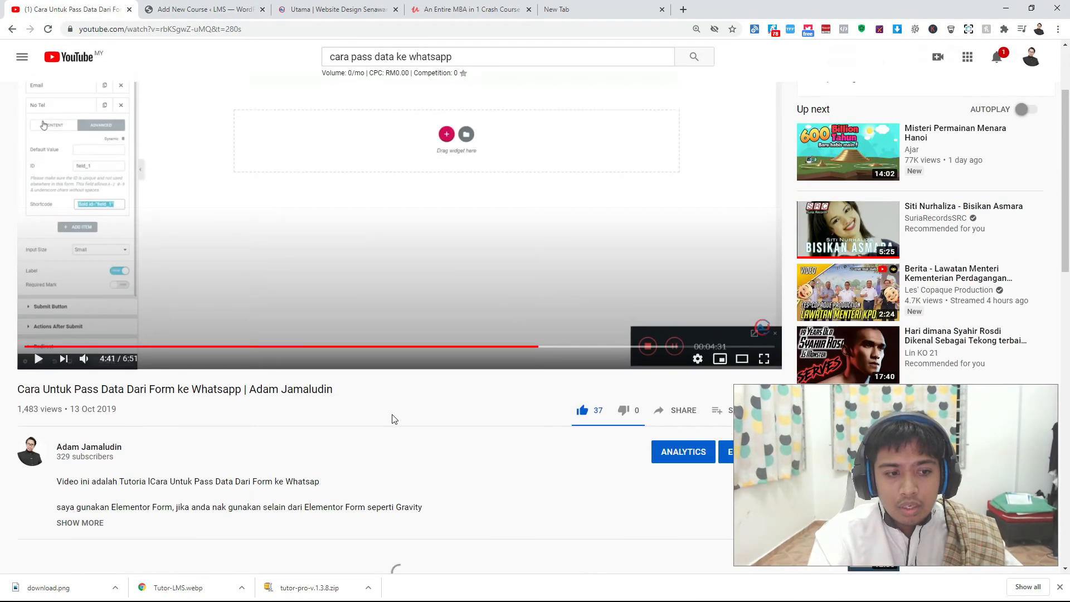
pyautogui.scroll(2, 437, 399)
pyautogui.click(11, 28)
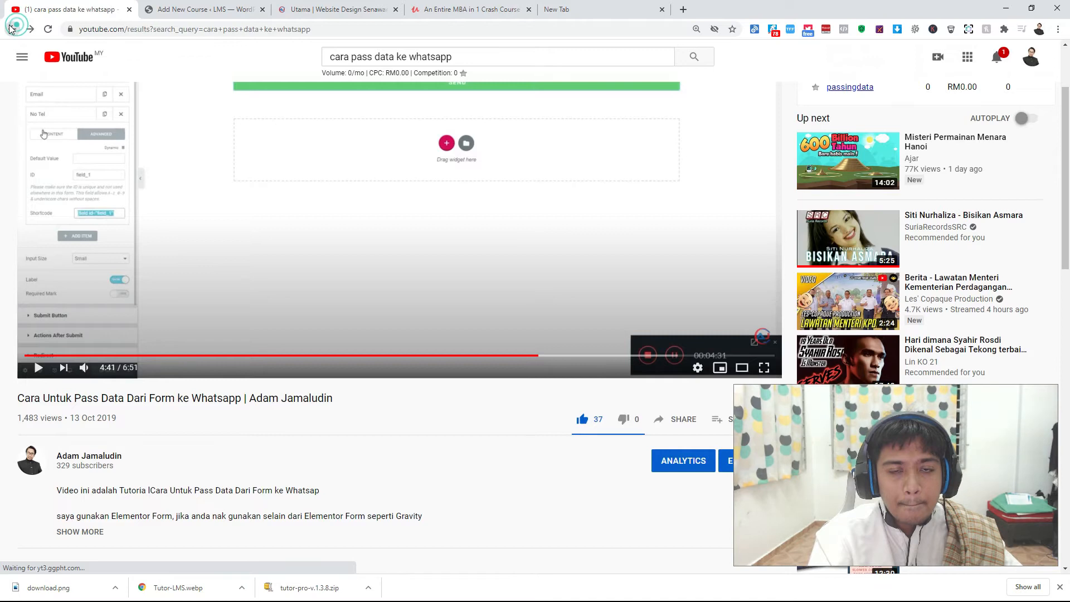
pyautogui.click(11, 28)
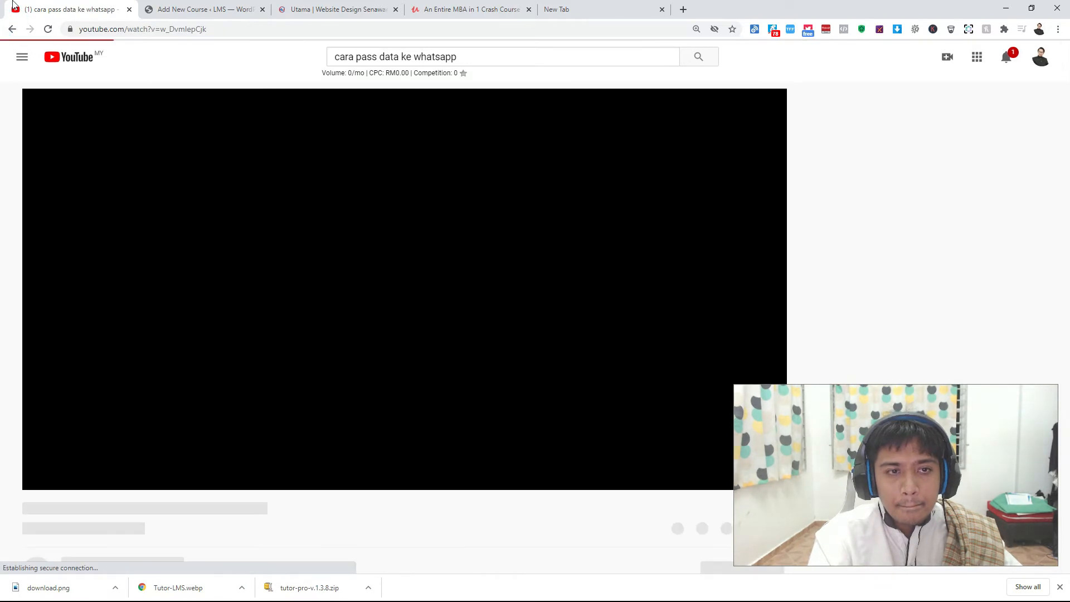
pyautogui.click(94, 26)
pyautogui.hotkey('ctrl', 'c')
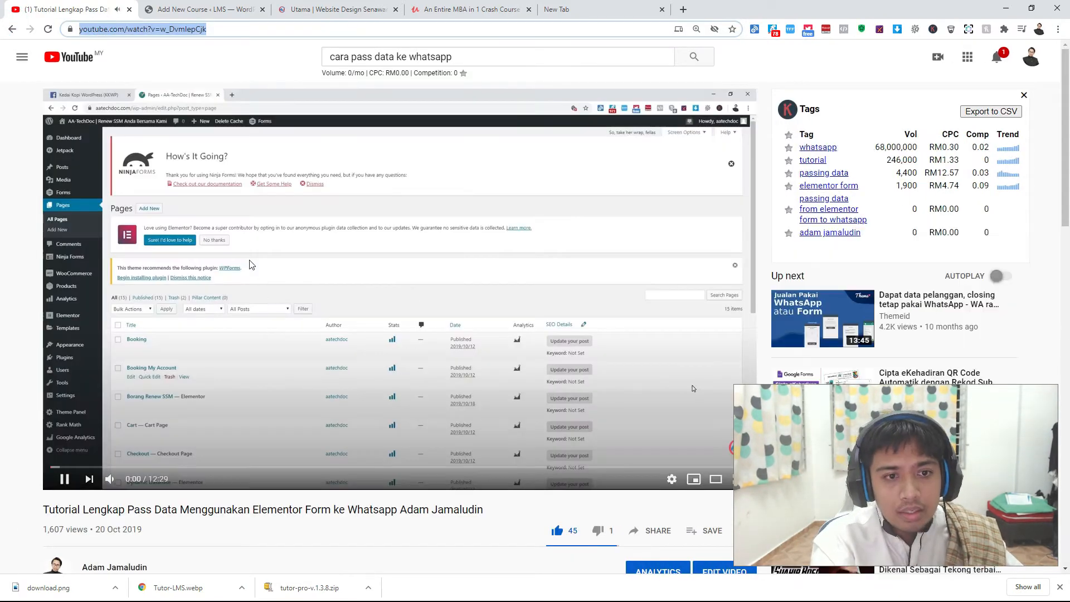
pyautogui.click(196, 10)
pyautogui.click(418, 466)
pyautogui.hotkey('ctrl', 'v')
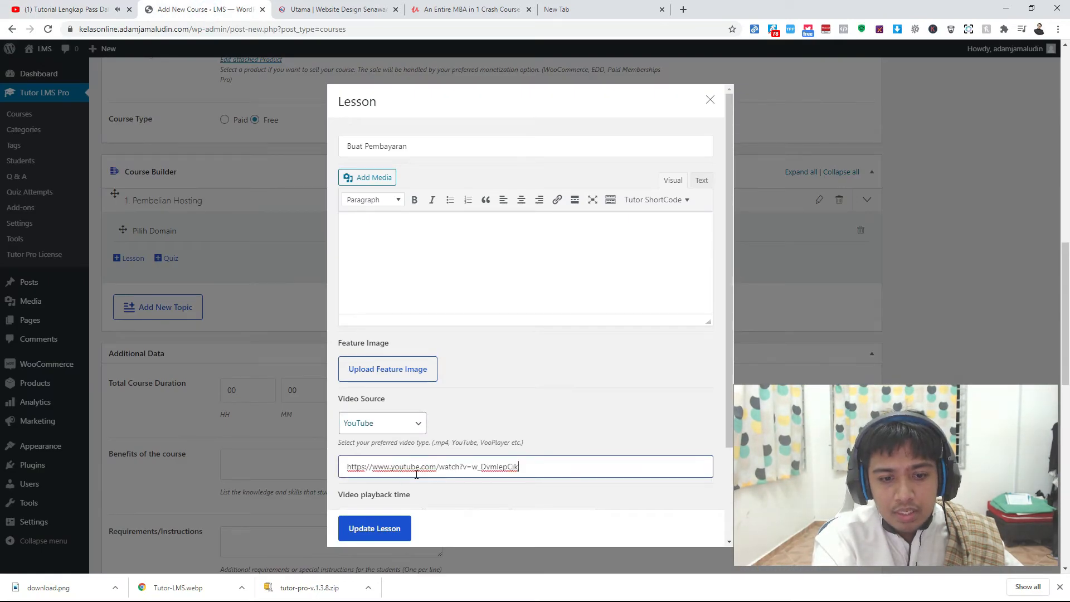
# Set the Buat Pembayaran lesson's playback time to 12 minutes 29 seconds, matching the YouTube video, and update the lesson.
pyautogui.click(92, 7)
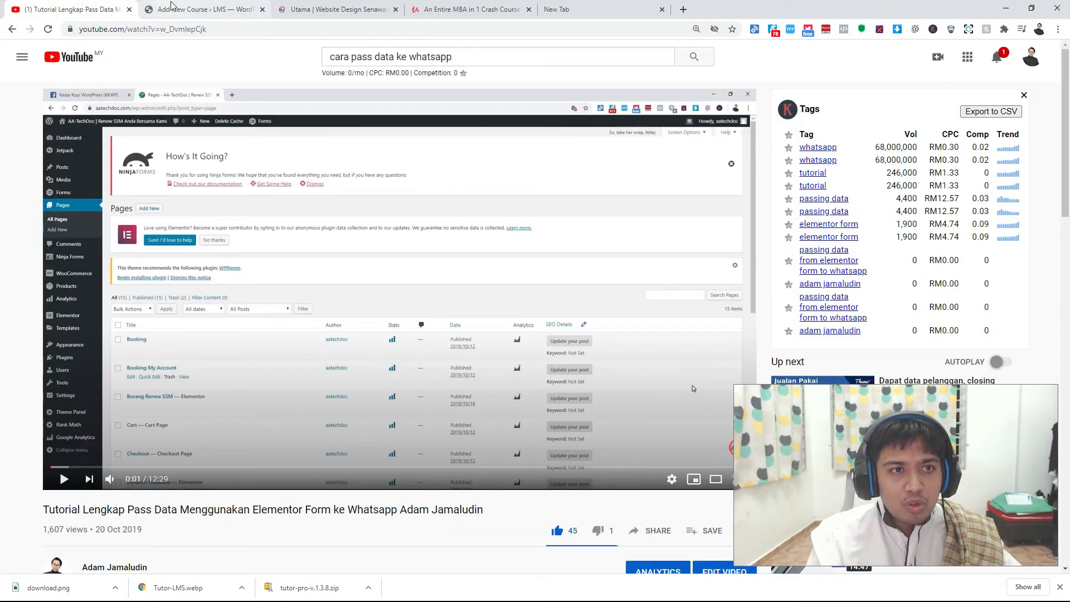
pyautogui.click(172, 7)
pyautogui.scroll(-2, 440, 459)
pyautogui.doubleClick(444, 408)
pyautogui.write('12')
pyautogui.doubleClick(522, 409)
pyautogui.write('9')
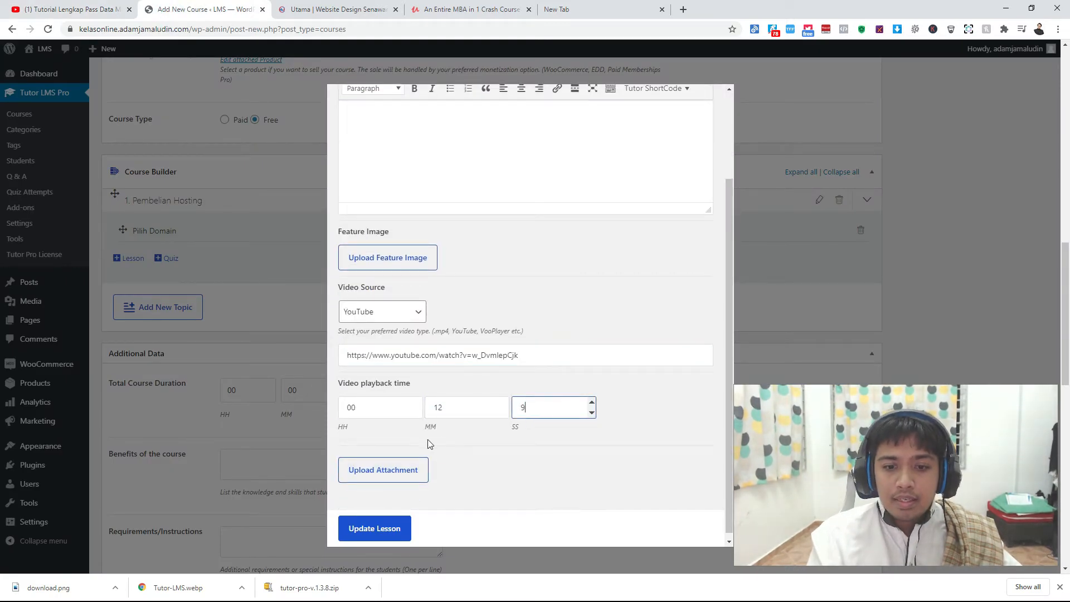
pyautogui.write('9')
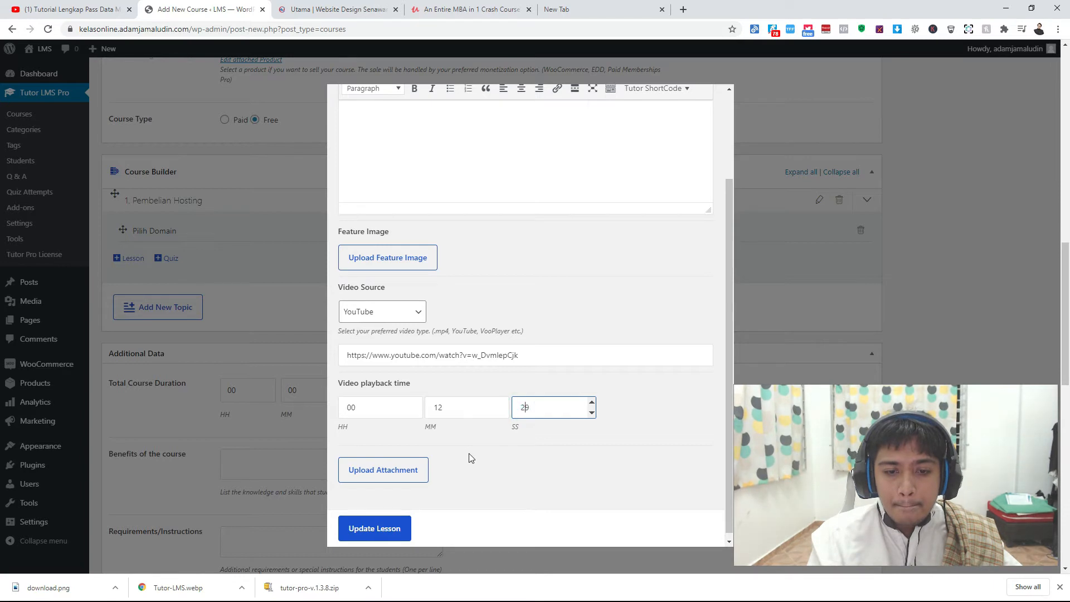
pyautogui.click(375, 529)
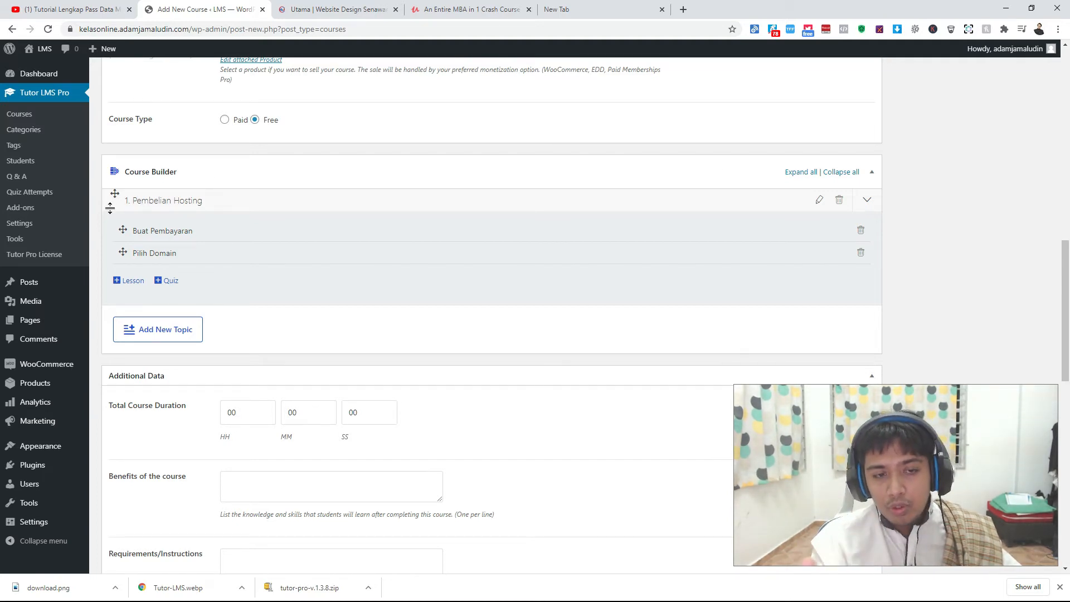
pyautogui.click(870, 205)
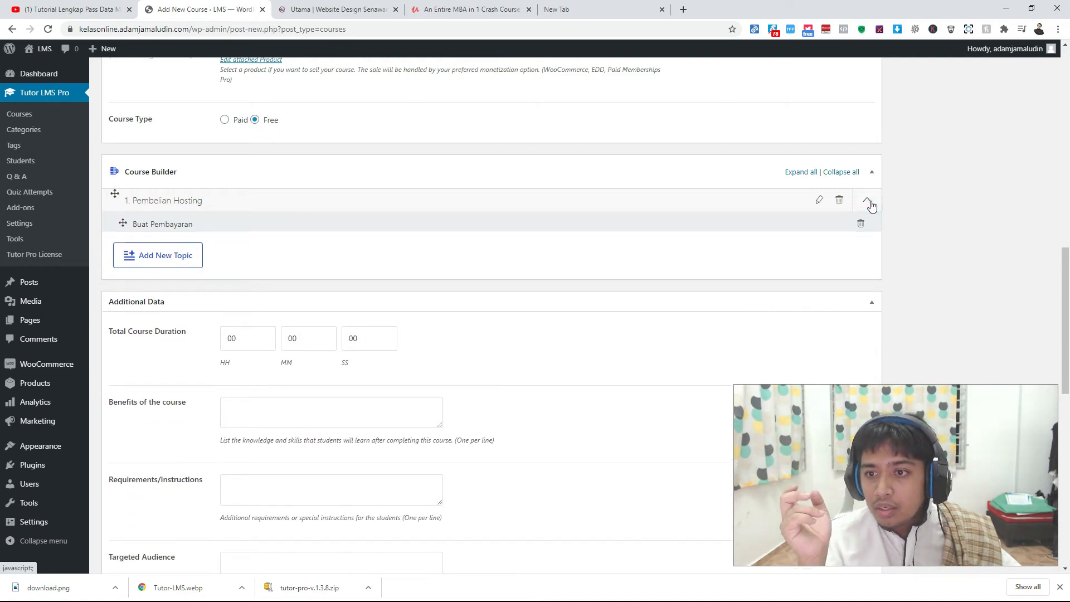
pyautogui.click(868, 201)
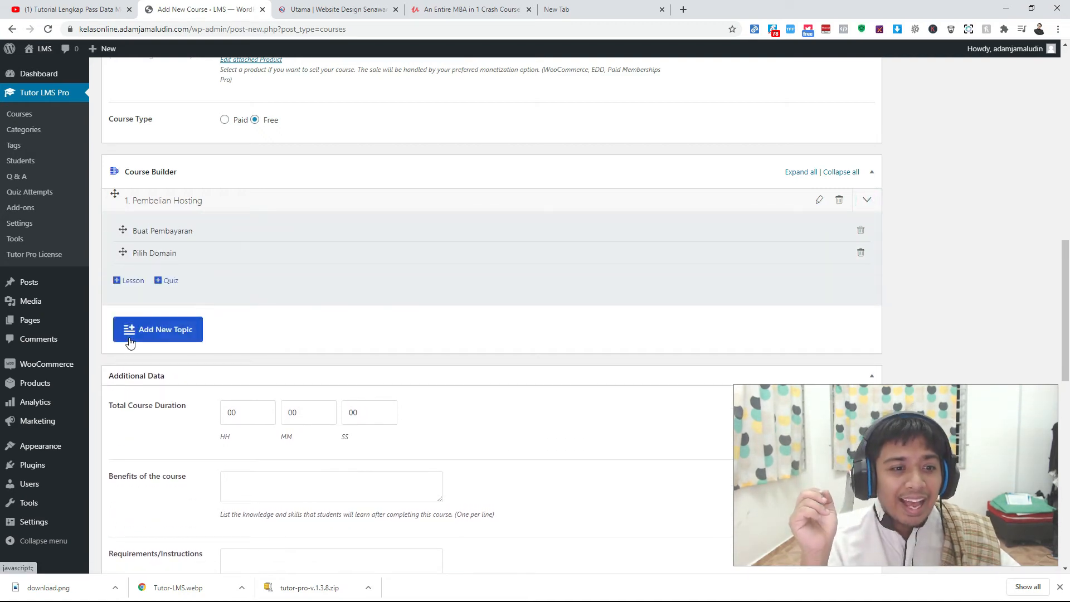
# Add a new topic named "Setup Cpanel" with a short setup summary to the course.
pyautogui.click(130, 337)
pyautogui.click(234, 415)
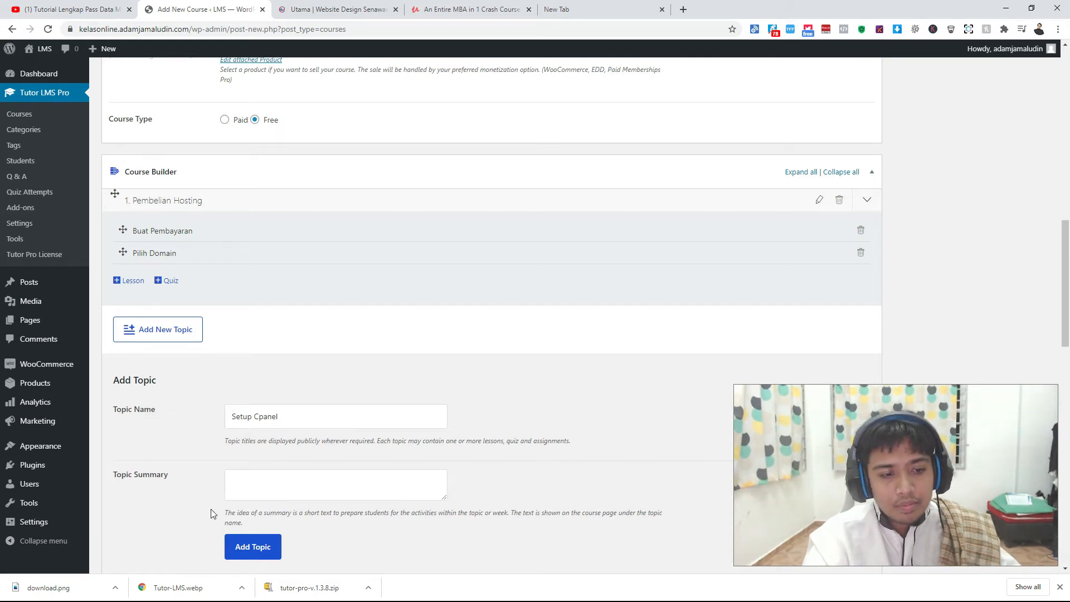
pyautogui.scroll(-1, 255, 551)
pyautogui.click(256, 417)
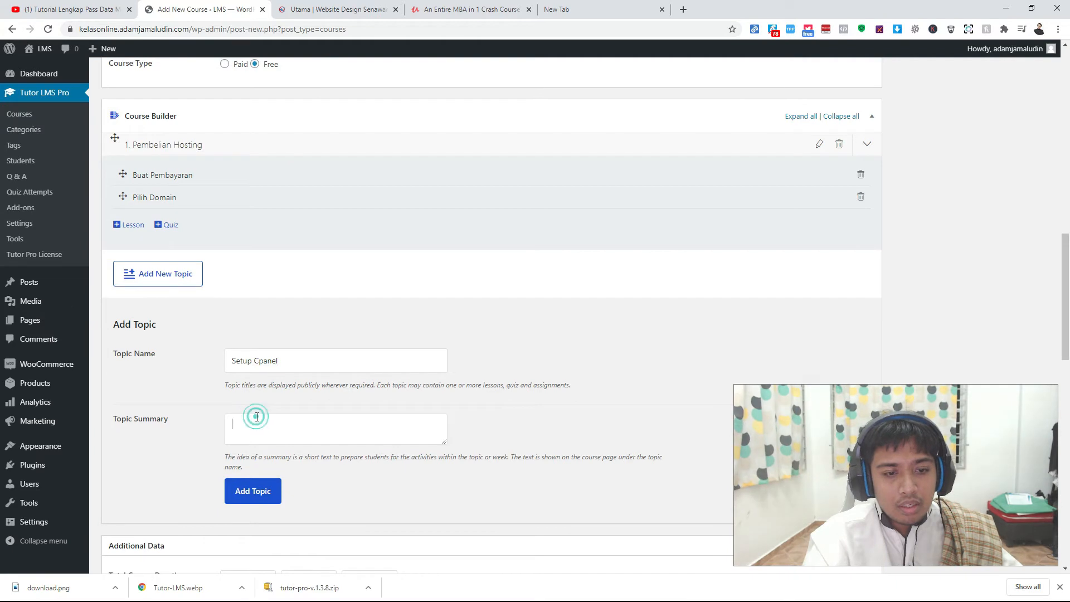
pyautogui.write('setuip')
pyautogui.write('p c')
pyautogui.write(' Cpanel')
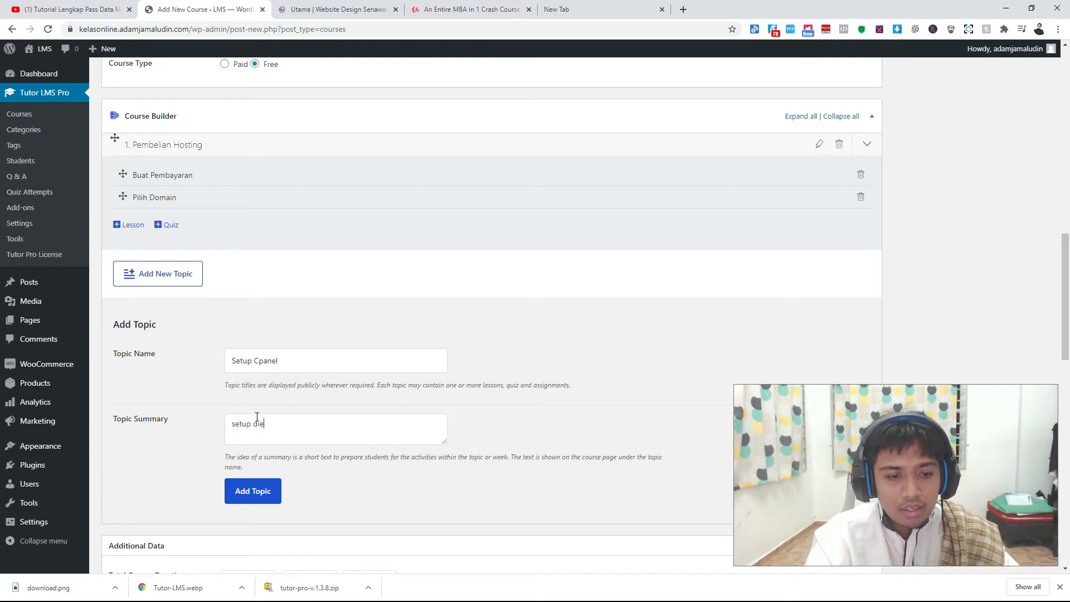
pyautogui.click(253, 491)
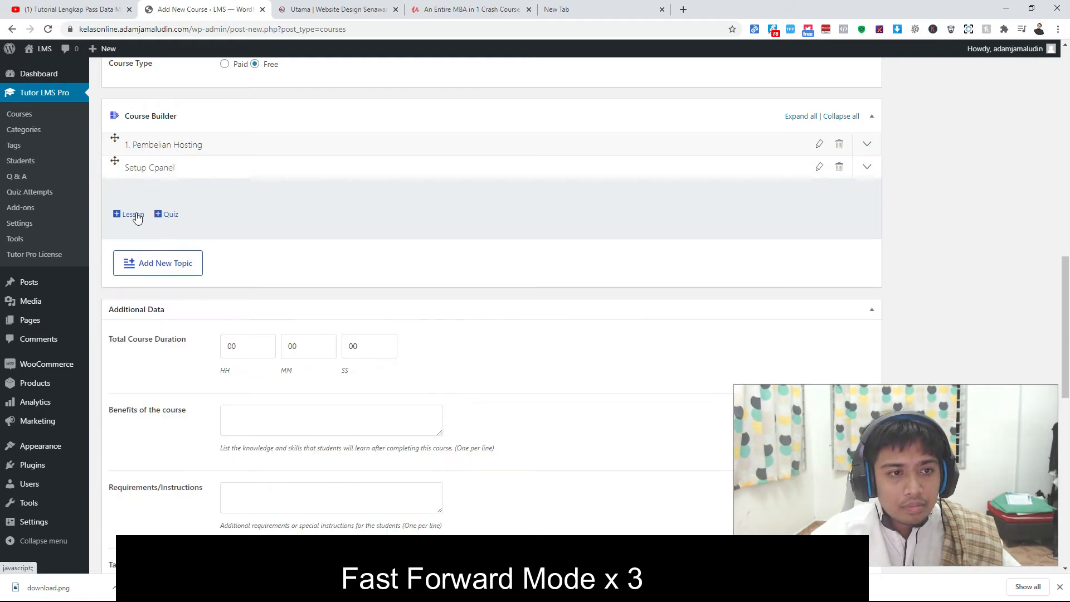
# Add a "Setup Email" lesson to the Setup Cpanel topic with YouTube as video source and the copied video address.
pyautogui.click(132, 215)
pyautogui.write('Setup Email')
pyautogui.scroll(-3, 486, 429)
pyautogui.click(392, 330)
pyautogui.click(367, 378)
pyautogui.click(111, 9)
pyautogui.click(172, 31)
pyautogui.hotkey('ctrl', 'c')
pyautogui.click(174, 12)
pyautogui.click(369, 375)
pyautogui.hotkey('ctrl', 'v')
# Set the Setup Email lesson's playback time to 12 minutes 29 seconds and update the lesson.
pyautogui.click(111, 9)
pyautogui.click(205, 6)
pyautogui.doubleClick(439, 424)
pyautogui.write('12')
pyautogui.doubleClick(548, 422)
pyautogui.write('29')
pyautogui.click(386, 528)
# Add another lesson to the Setup Cpanel topic and title it "Install Software Wordpress".
pyautogui.click(130, 396)
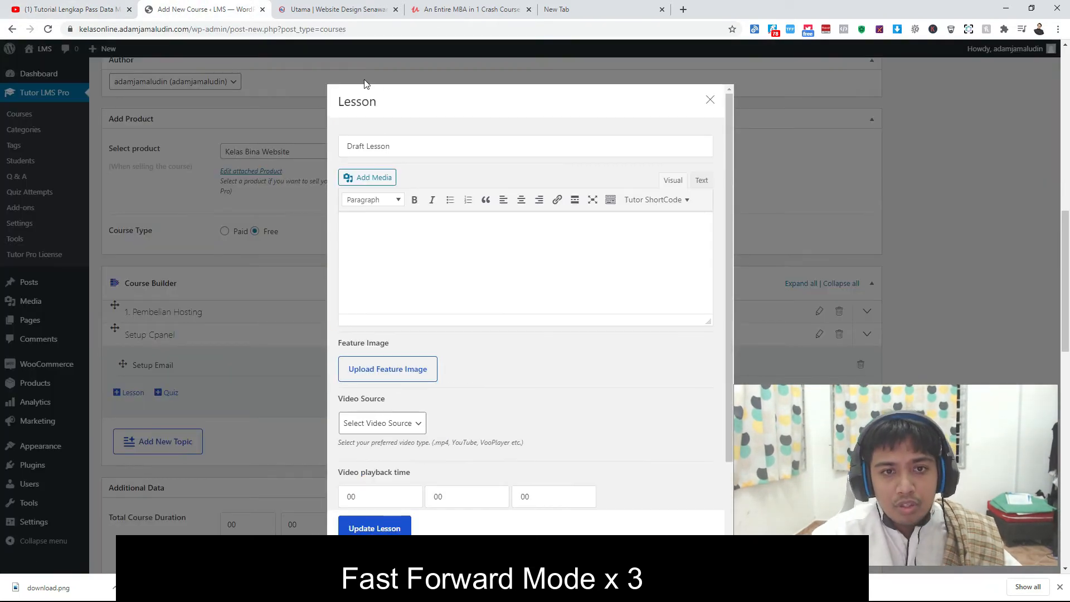
pyautogui.write('Setup E')
pyautogui.press('BackSpace')
pyautogui.press('BackSpace')
pyautogui.press('BackSpace')
pyautogui.press('BackSpace')
pyautogui.press('BackSpace')
pyautogui.press('BackSpace')
pyautogui.press('BackSpace')
pyautogui.write('Install Software Wordpress')
# Set the Install Software Wordpress lesson's video source to YouTube with the address copied from the open video page.
pyautogui.click(390, 425)
pyautogui.click(376, 469)
pyautogui.click(100, 10)
pyautogui.click(109, 31)
pyautogui.hotkey('ctrl', 'c')
pyautogui.click(195, 10)
pyautogui.click(458, 479)
pyautogui.hotkey('ctrl', 'v')
# Set the Install Software Wordpress lesson's playback time to 12 minutes 29 seconds and update the lesson.
pyautogui.scroll(-2, 390, 490)
pyautogui.click(466, 402)
pyautogui.write('12')
pyautogui.click(553, 402)
pyautogui.write('29')
pyautogui.click(379, 529)
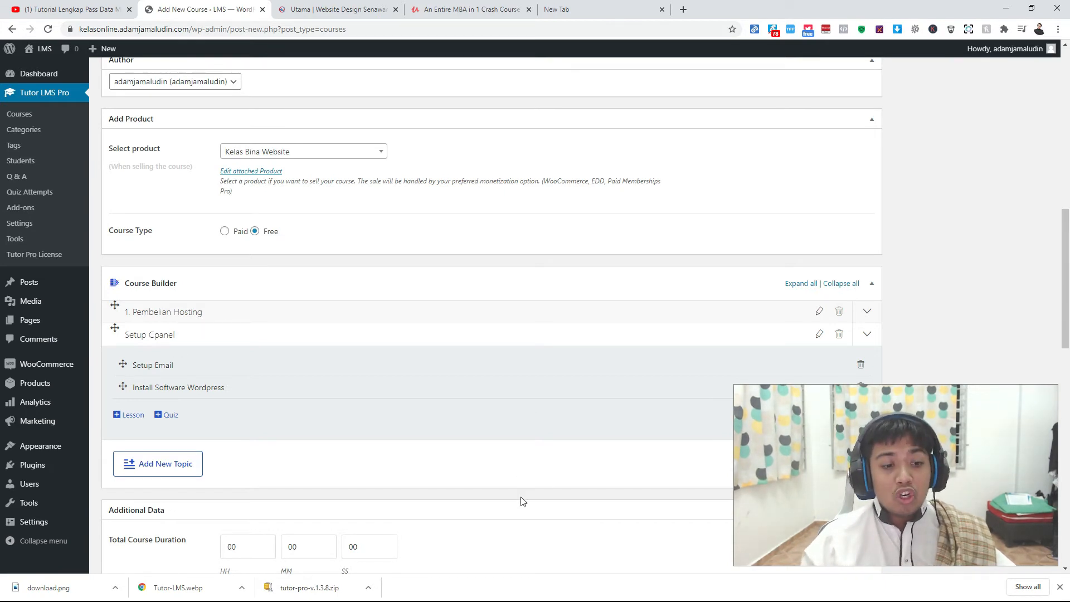
# Set the total course duration to 4 hours 30 minutes.
pyautogui.scroll(-4, 202, 377)
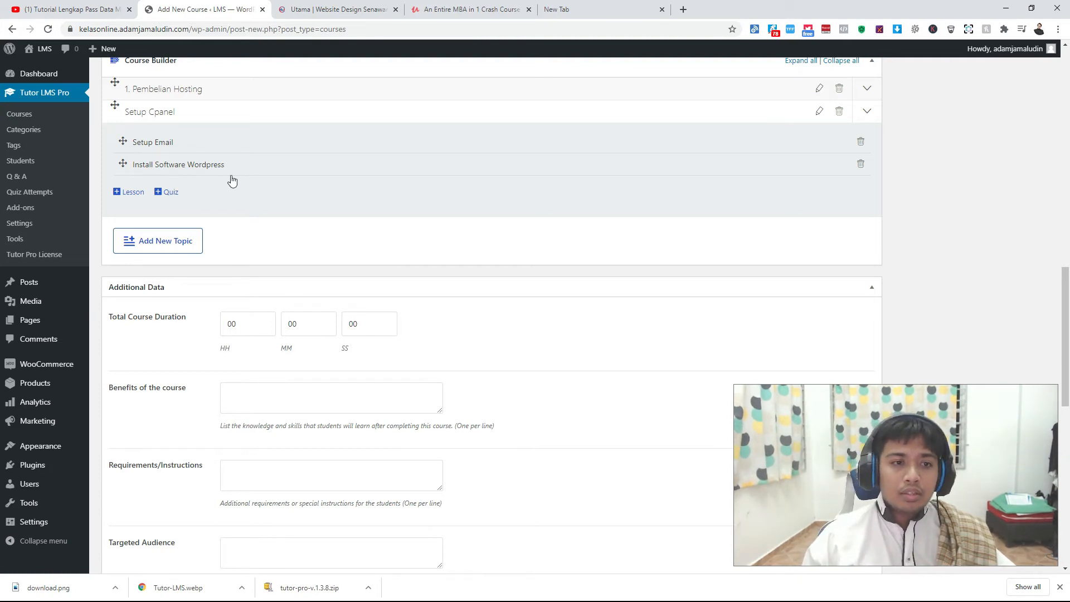
pyautogui.doubleClick(288, 324)
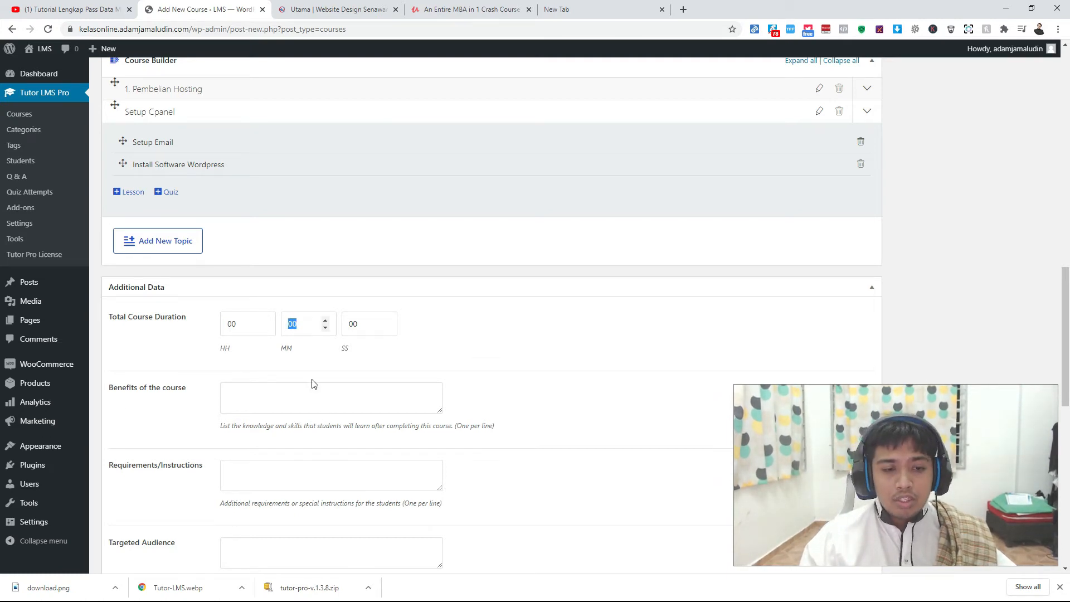
pyautogui.write('4')
pyautogui.doubleClick(265, 323)
pyautogui.write('4')
pyautogui.doubleClick(289, 323)
pyautogui.write('0')
pyautogui.doubleClick(306, 324)
pyautogui.write('30')
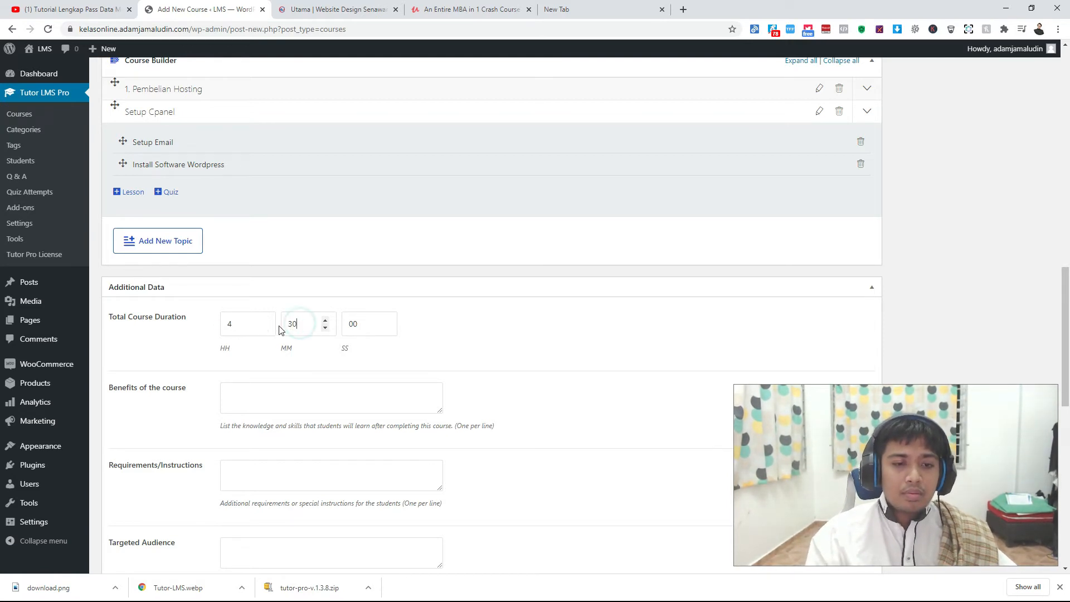
# Enter "Anda akan mudah mempelajari cara untuk bina website" as the benefits of the course.
pyautogui.scroll(-1, 346, 406)
pyautogui.click(301, 339)
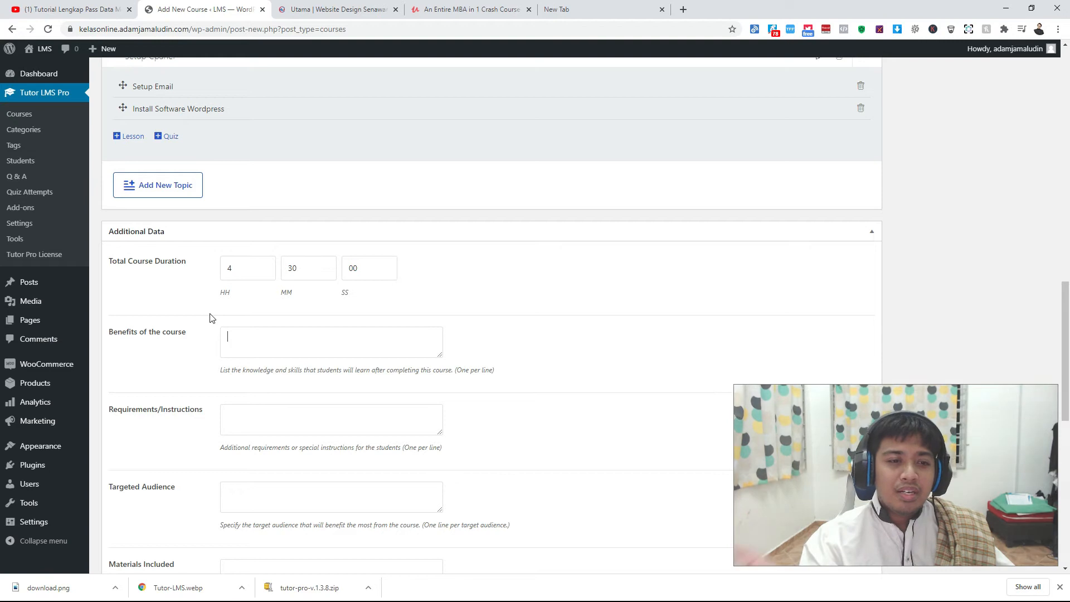
pyautogui.write('An')
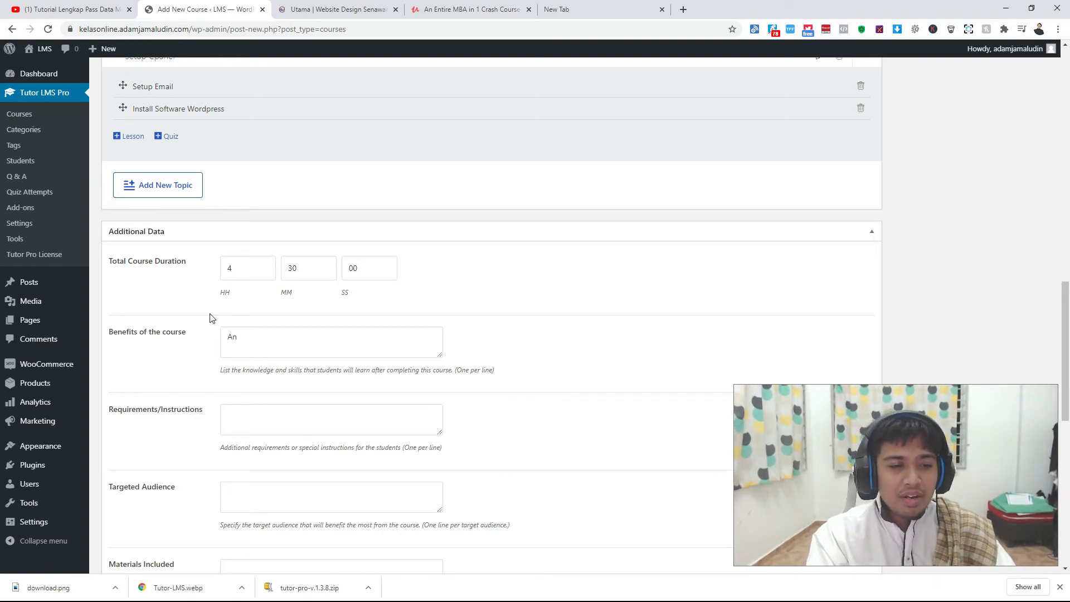
pyautogui.write('da akan jadi')
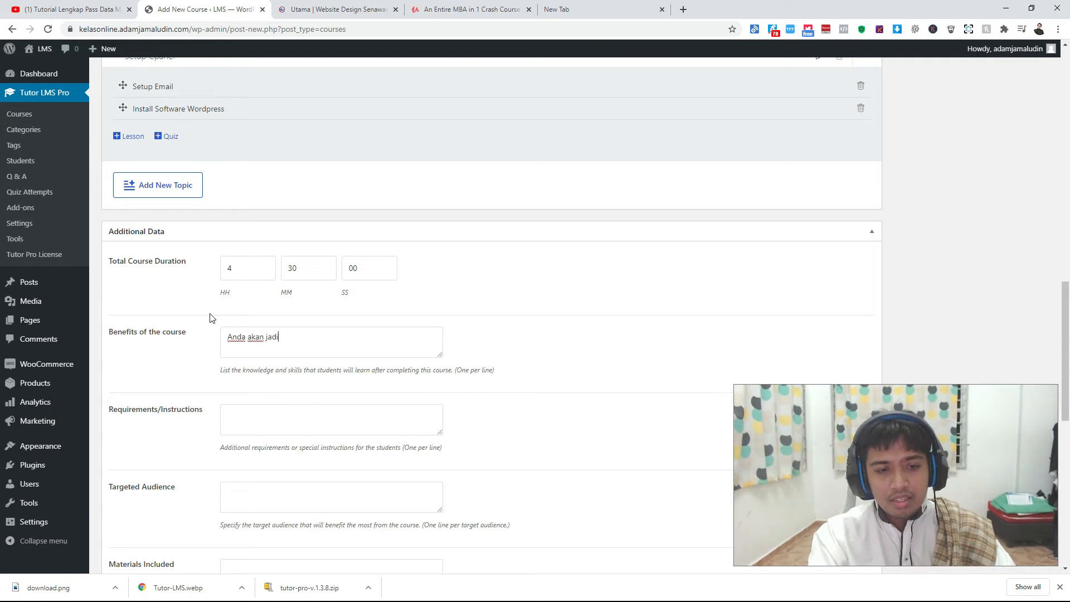
pyautogui.press('BackSpace')
pyautogui.press('BackSpace')
pyautogui.press('BackSpace')
pyautogui.press('BackSpace')
pyautogui.write('mudah memep')
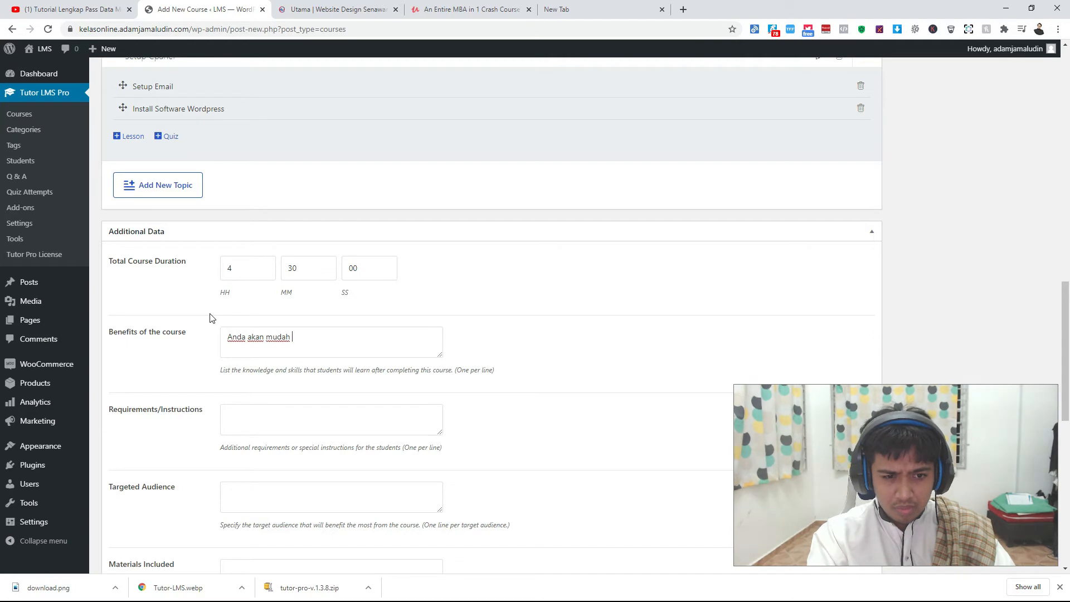
pyautogui.press('BackSpace')
pyautogui.press('BackSpace')
pyautogui.write('pelajari ca')
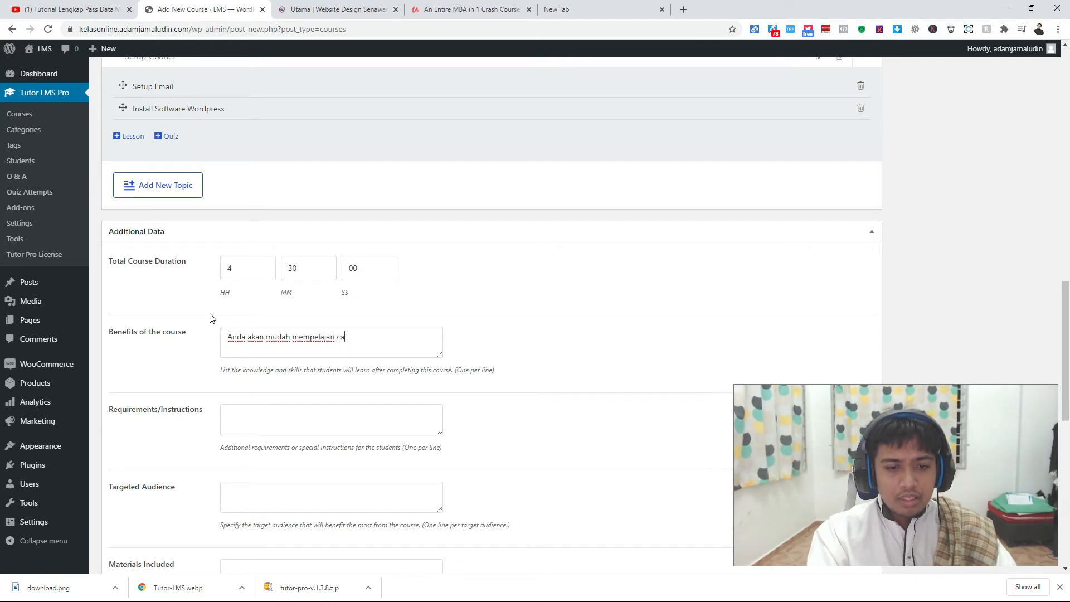
pyautogui.press('BackSpace')
pyautogui.write('ar')
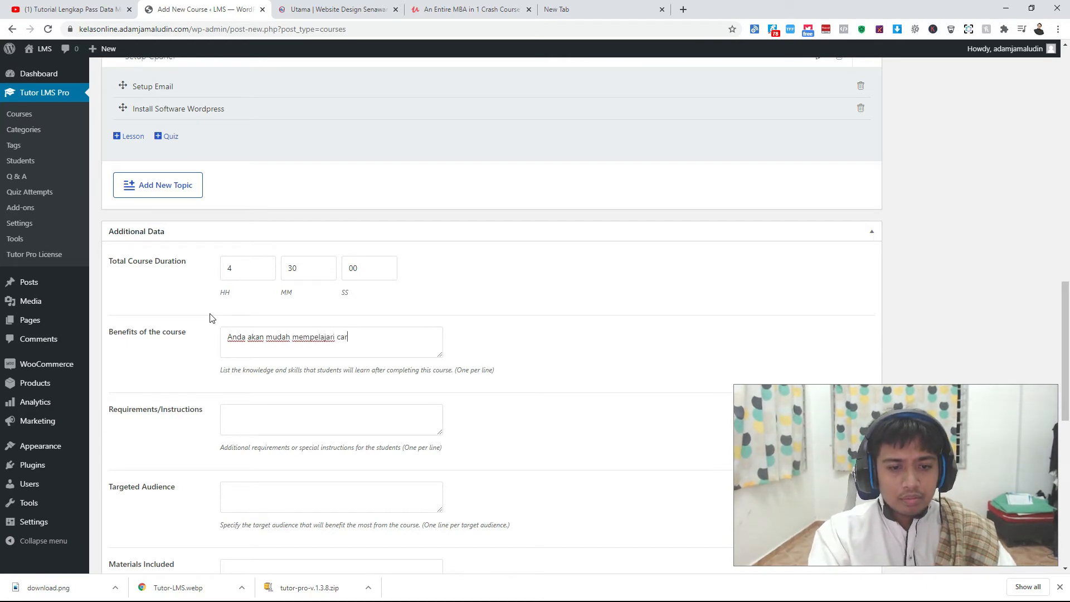
pyautogui.write('a untuk bina website')
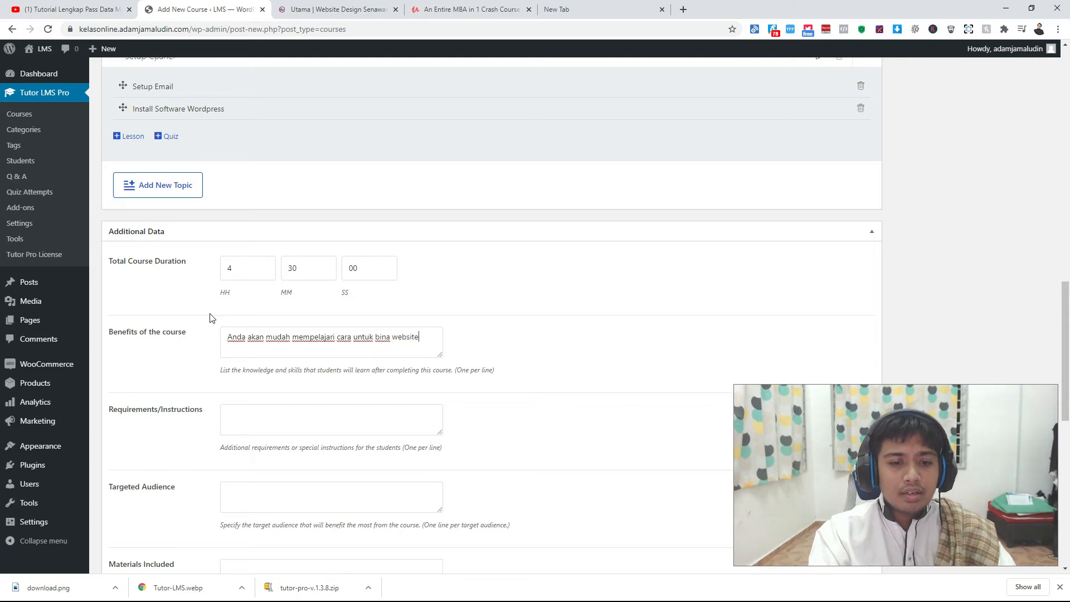
# Enter "1. Handphone pintar atau Laptop" and "2. Internet yang laju." on separate lines as the course requirements.
pyautogui.click(276, 405)
pyautogui.scroll(-2, 244, 289)
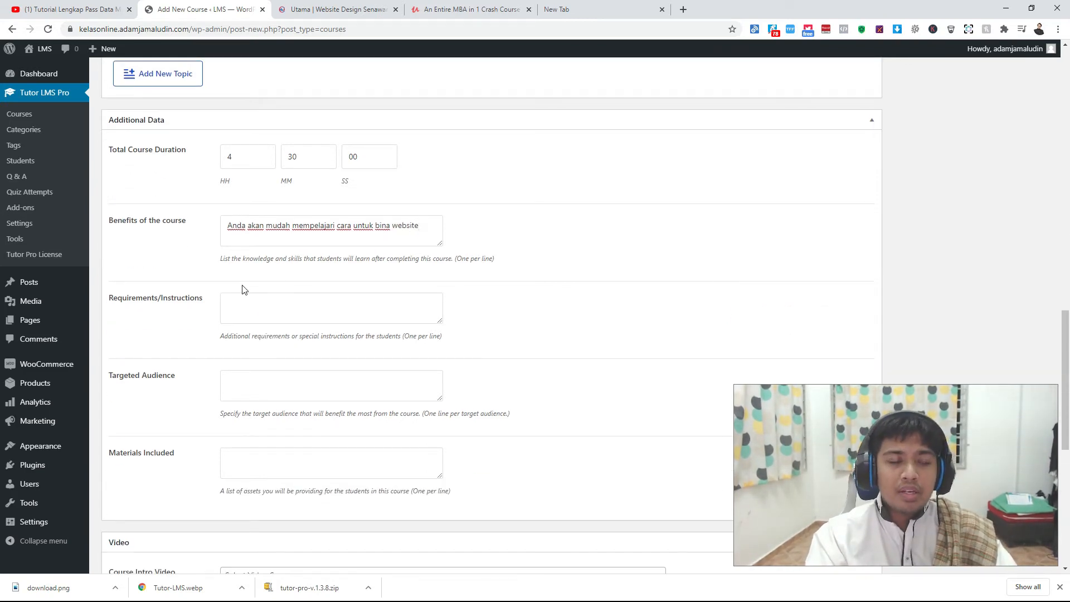
pyautogui.write('1. Handph')
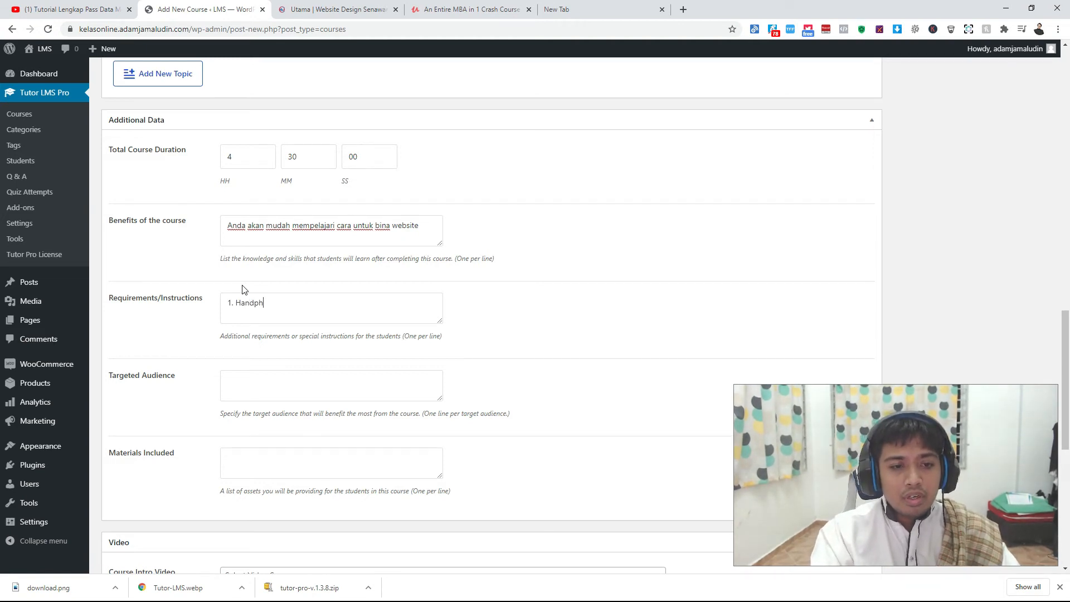
pyautogui.write('one pintar ')
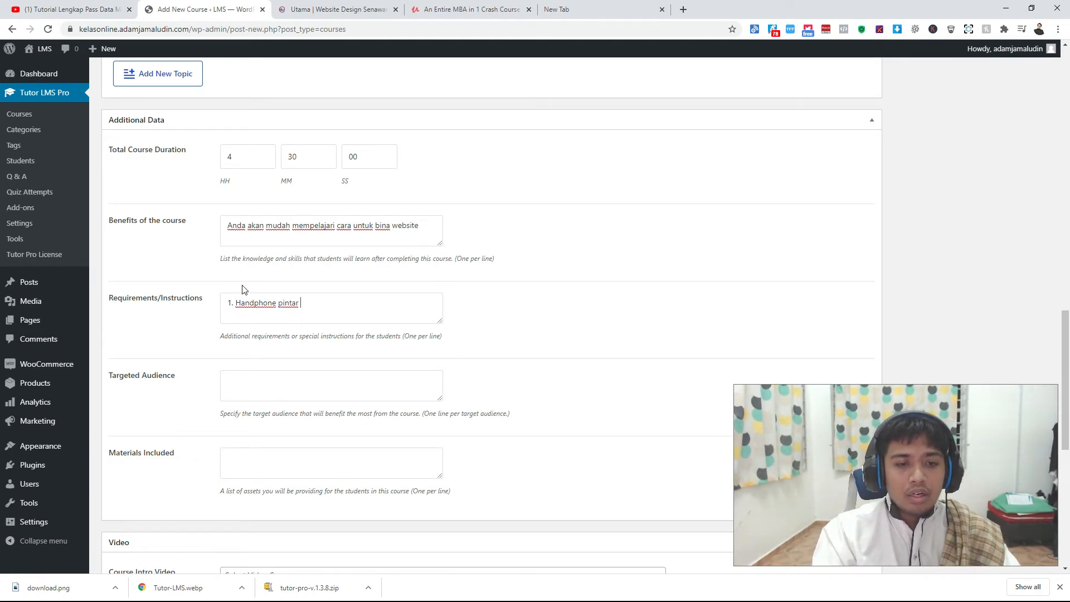
pyautogui.write('atau Lapt')
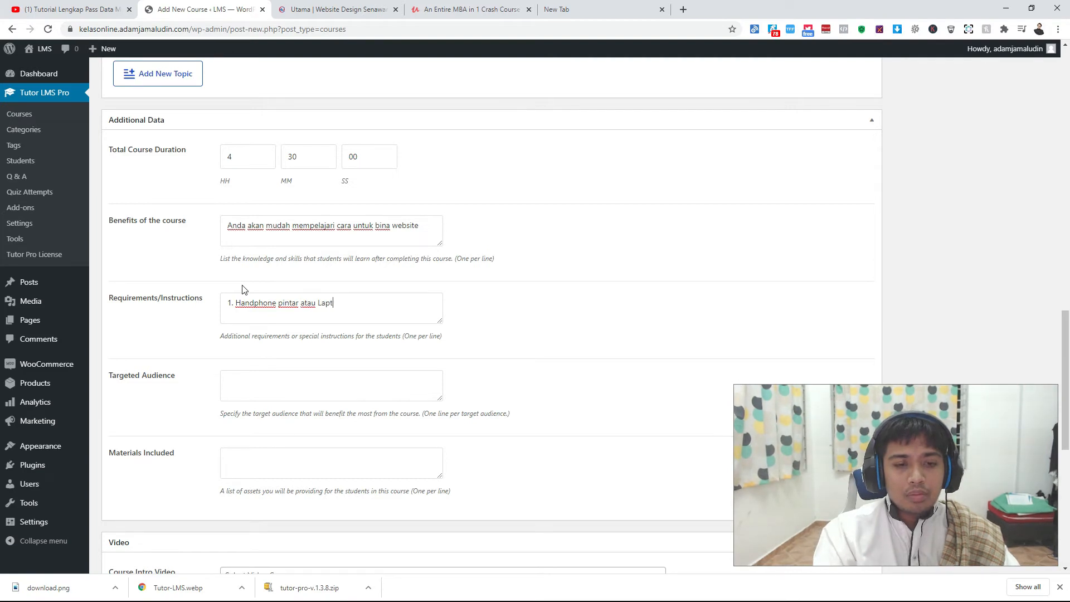
pyautogui.write('op 2. INter')
pyautogui.press('BackSpace')
pyautogui.write('nterenet')
pyautogui.press('BackSpace')
pyautogui.press('BackSpace')
pyautogui.press('BackSpace')
pyautogui.write('net ynag')
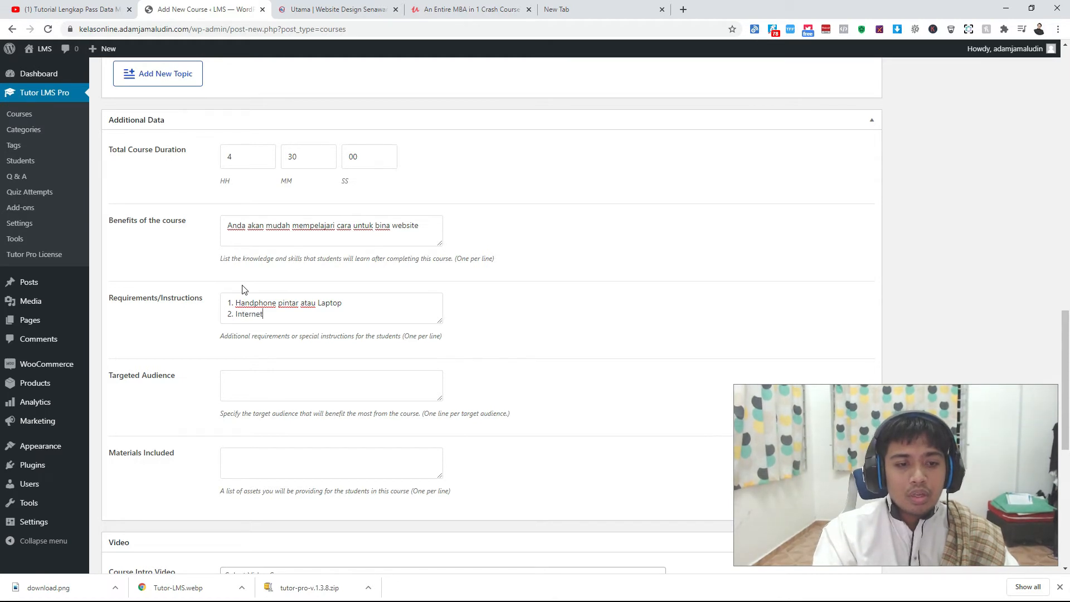
pyautogui.press('BackSpace')
pyautogui.press('BackSpace')
pyautogui.press('BackSpace')
pyautogui.write('nag')
pyautogui.press('BackSpace')
pyautogui.press('BackSpace')
pyautogui.press('BackSpace')
pyautogui.write('ang laju.')
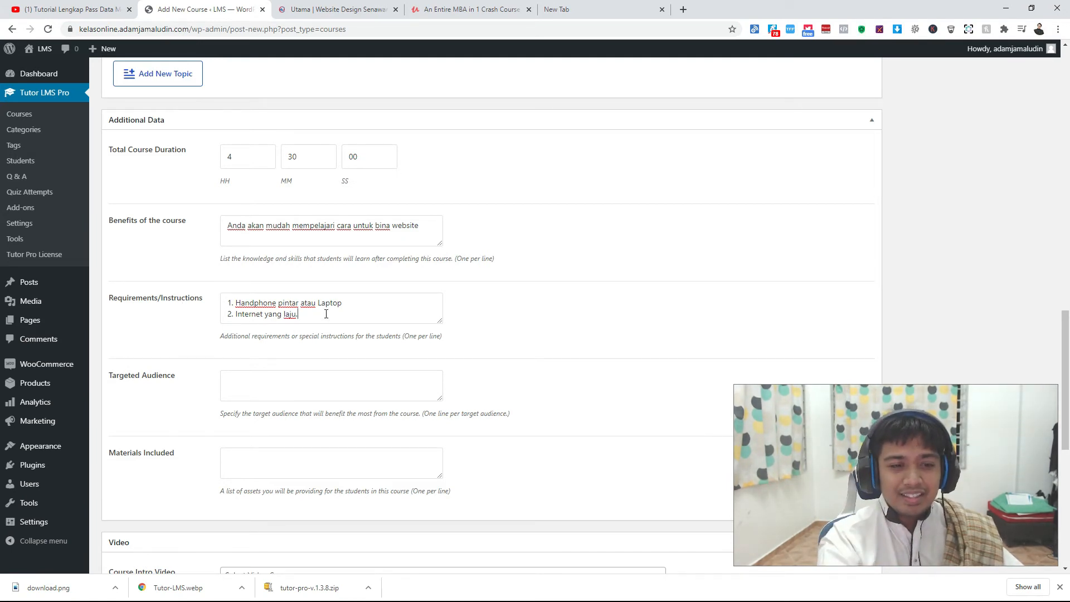
# Add "3. Domain dan Hosting" as a third line in the course requirements.
pyautogui.press('Return')
pyautogui.write('3. D')
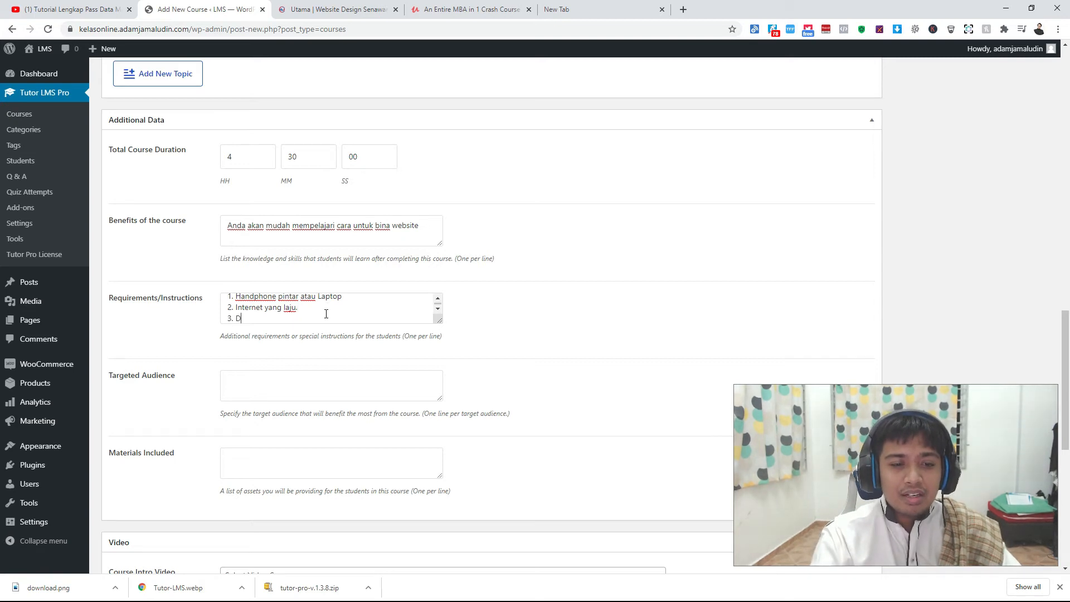
pyautogui.write('omain dan Hosting')
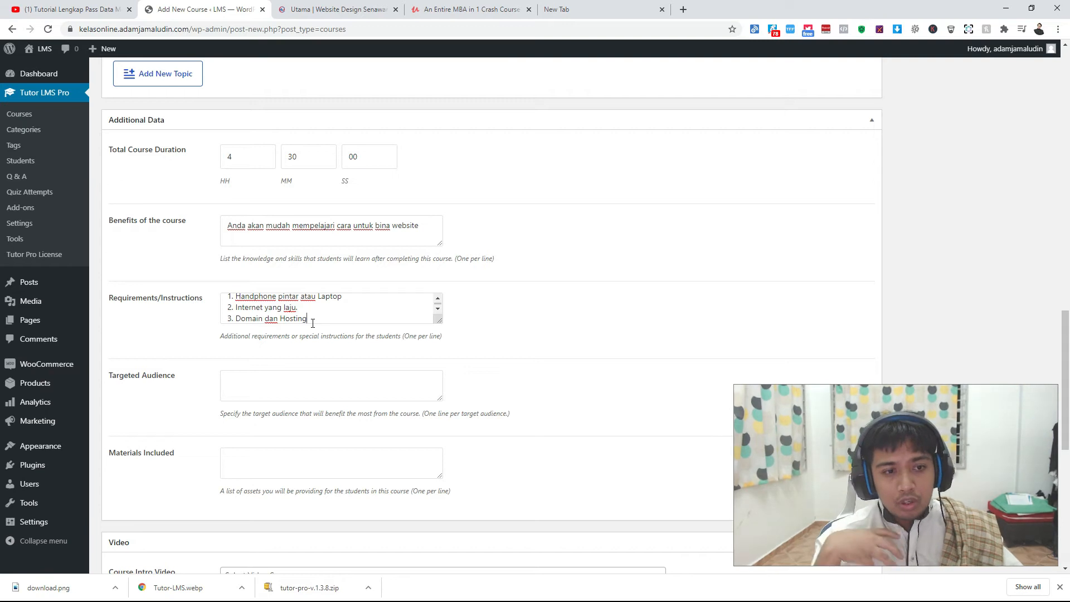
# Enter "1. Usahawan" and "2. Pengasas Produk" on separate lines as the course's targeted audience.
pyautogui.click(287, 390)
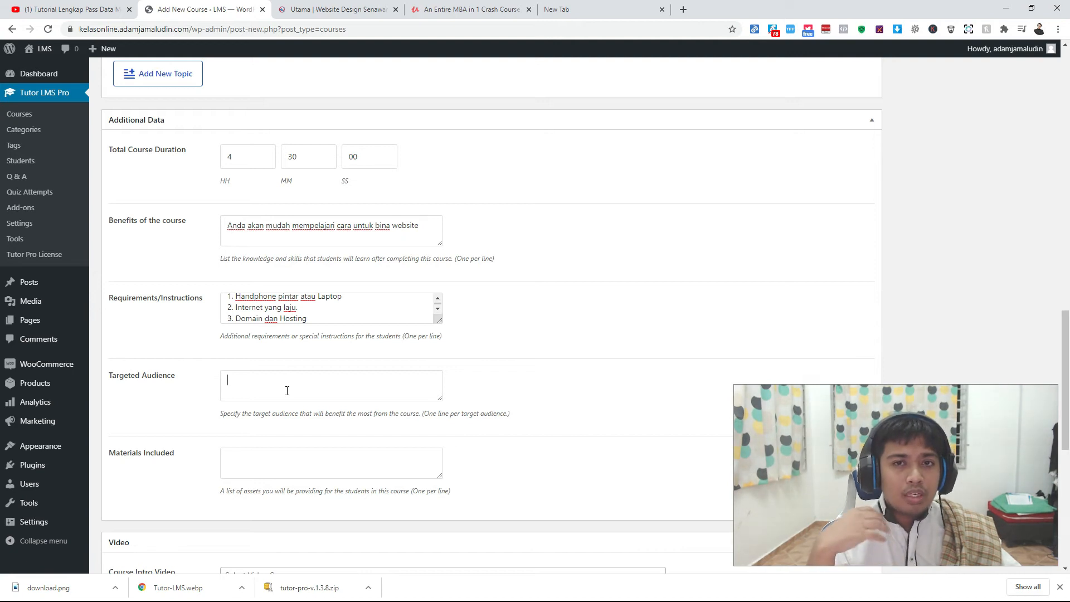
pyautogui.write('1.')
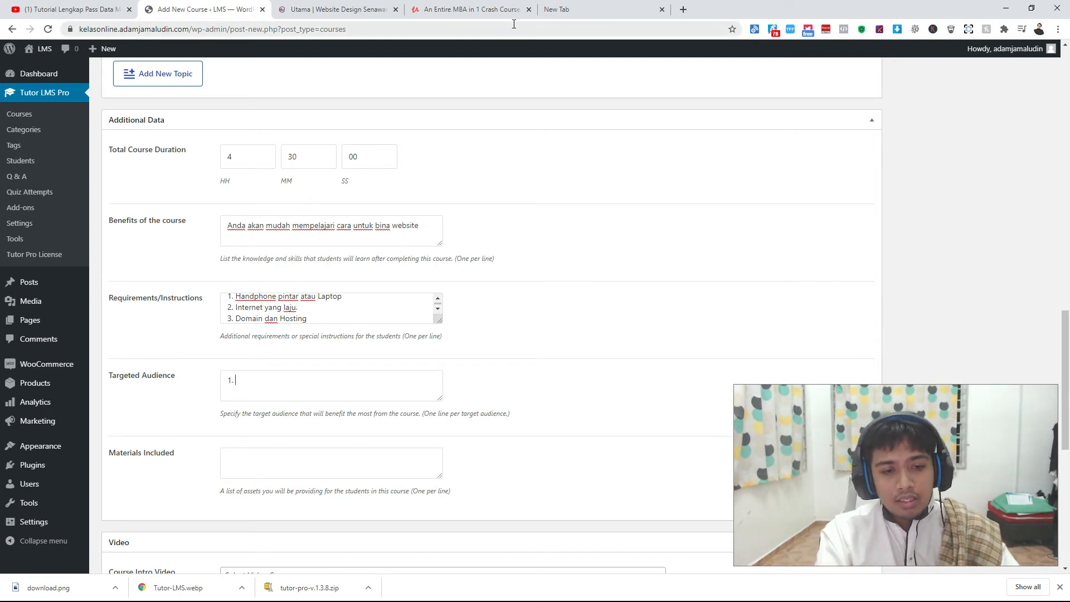
pyautogui.write(' Usahawan')
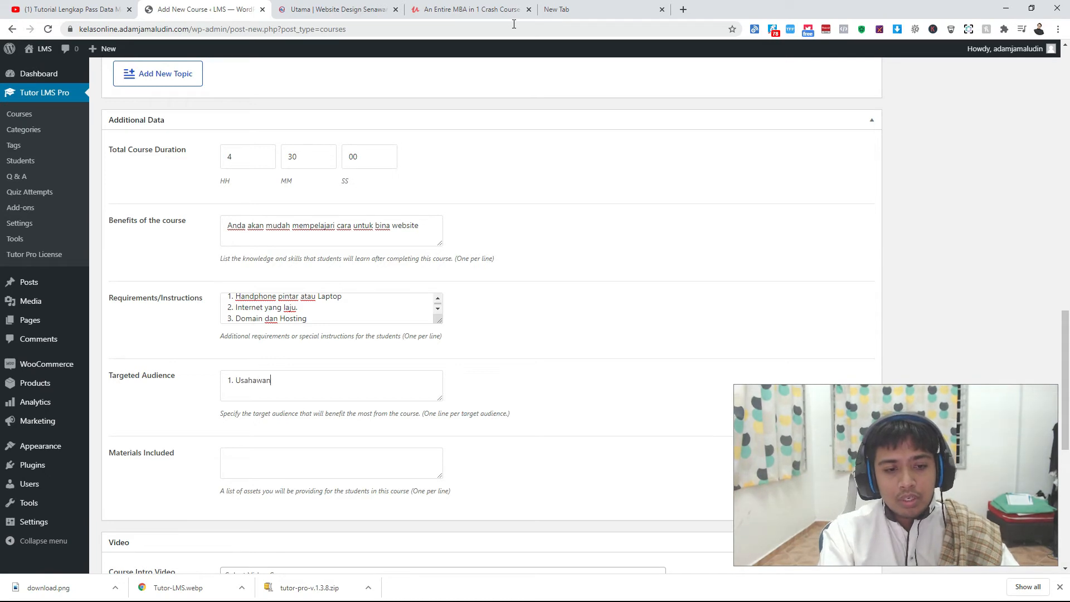
pyautogui.press('Return')
pyautogui.write('2.')
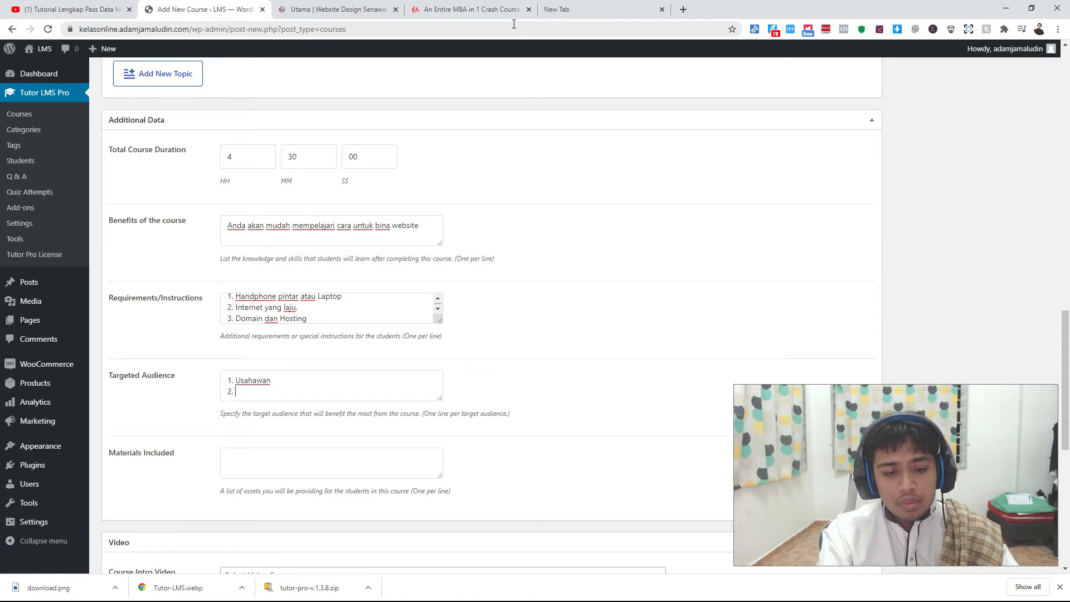
pyautogui.write(' Peng')
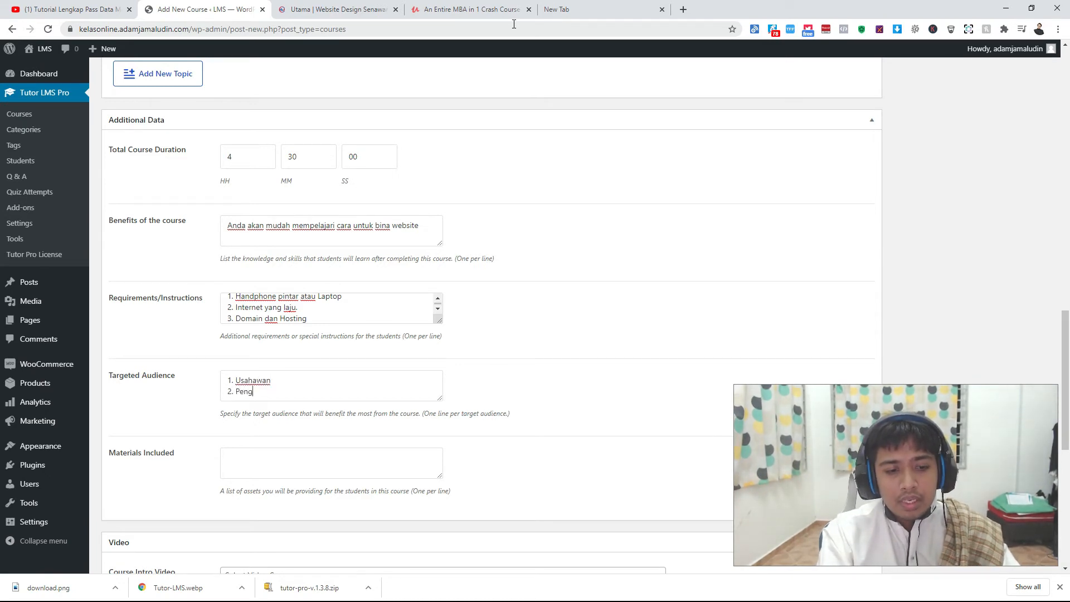
pyautogui.write('asas Produk')
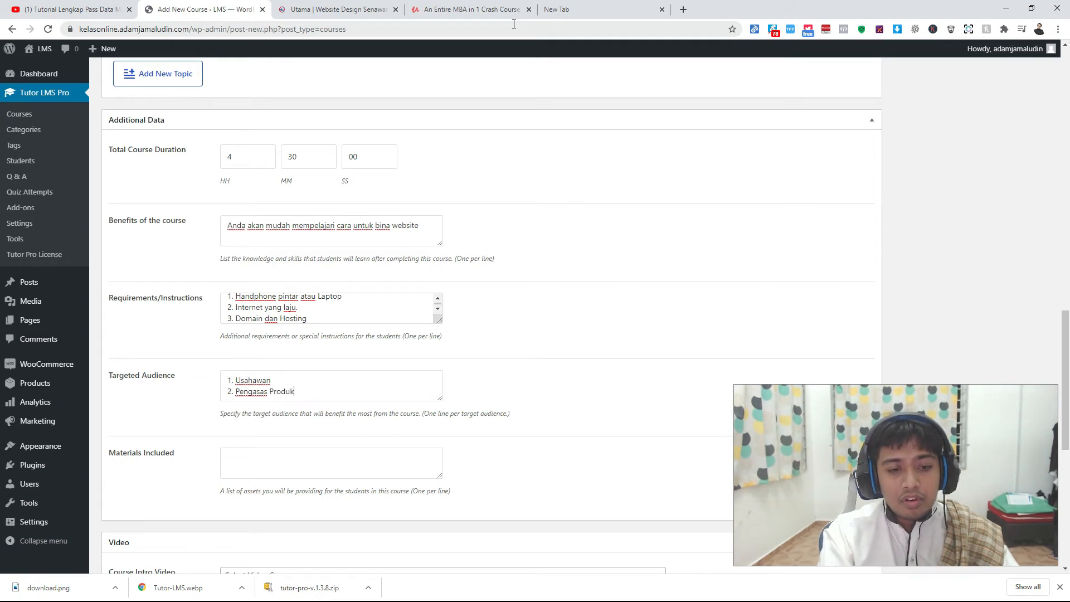
# Add the lines "3. Student" and "4. Mereka yang nak jana pendapatan melalui Internet" to the targeted audience.
pyautogui.press('Return')
pyautogui.write('3. Student')
pyautogui.press('Return')
pyautogui.write('4. Me')
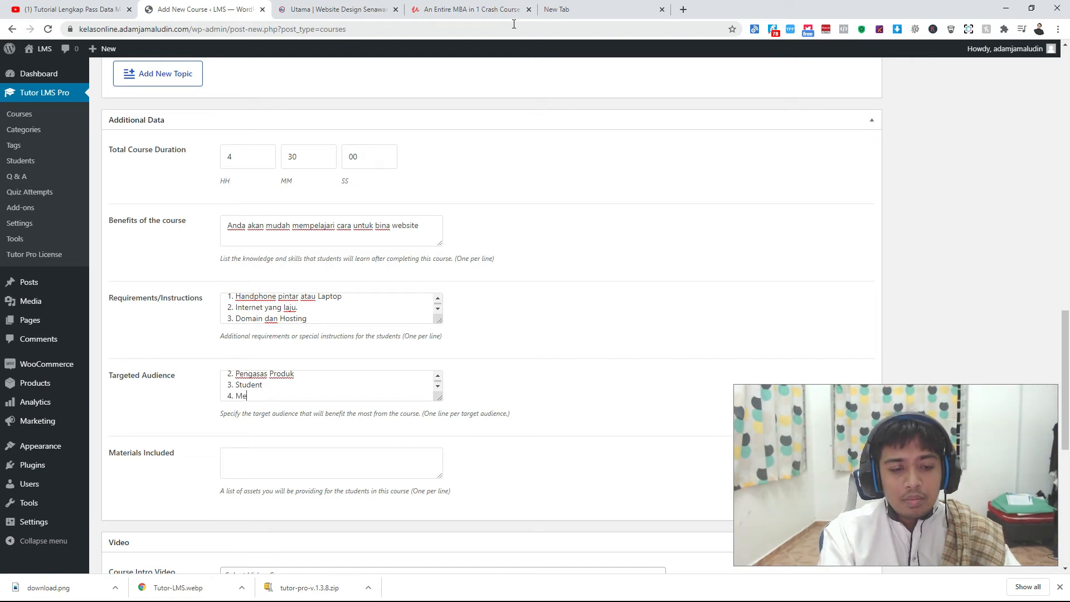
pyautogui.write('reka yang nak jana')
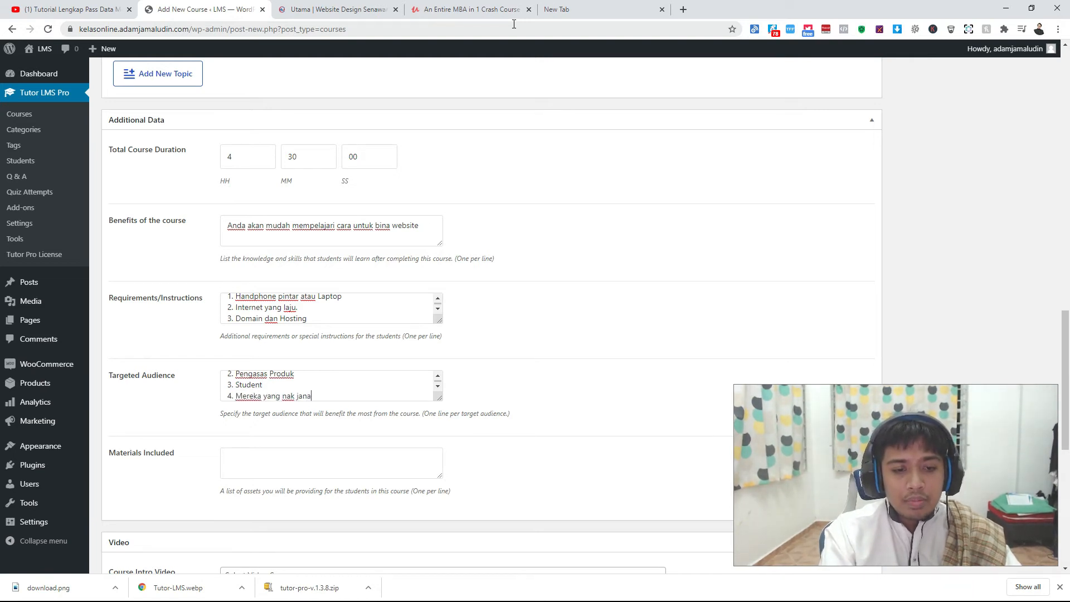
pyautogui.write(' pendapatan melalui')
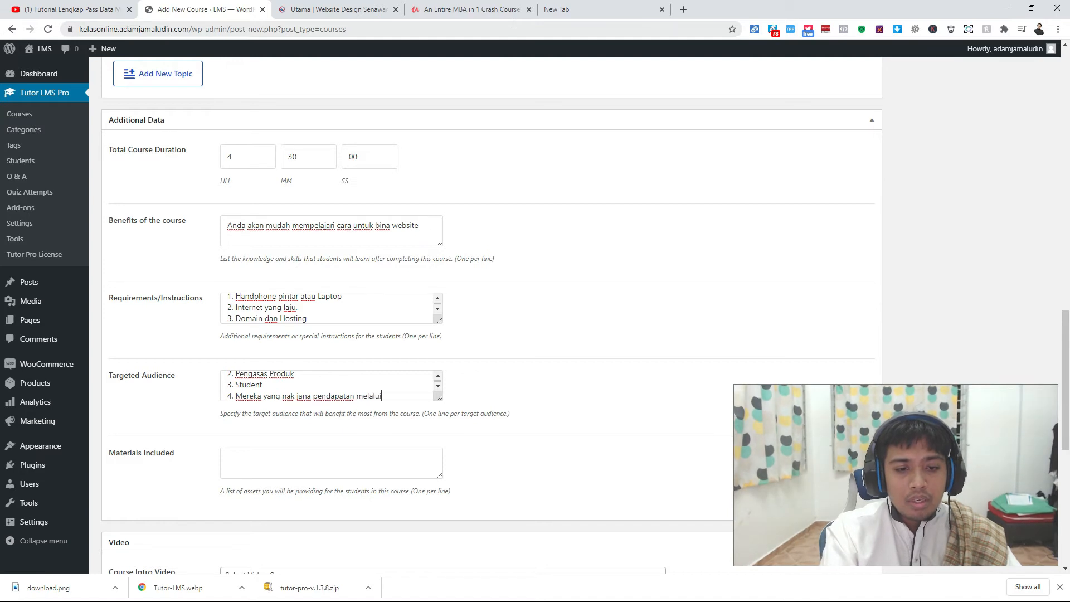
pyautogui.write(' Inten')
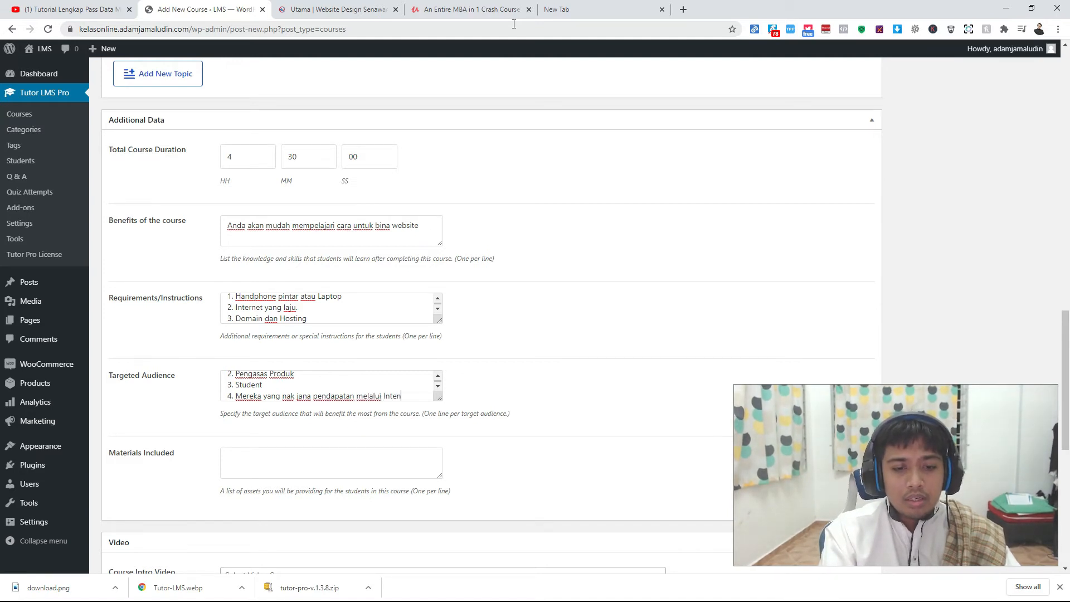
pyautogui.press('BackSpace')
pyautogui.write('rnet')
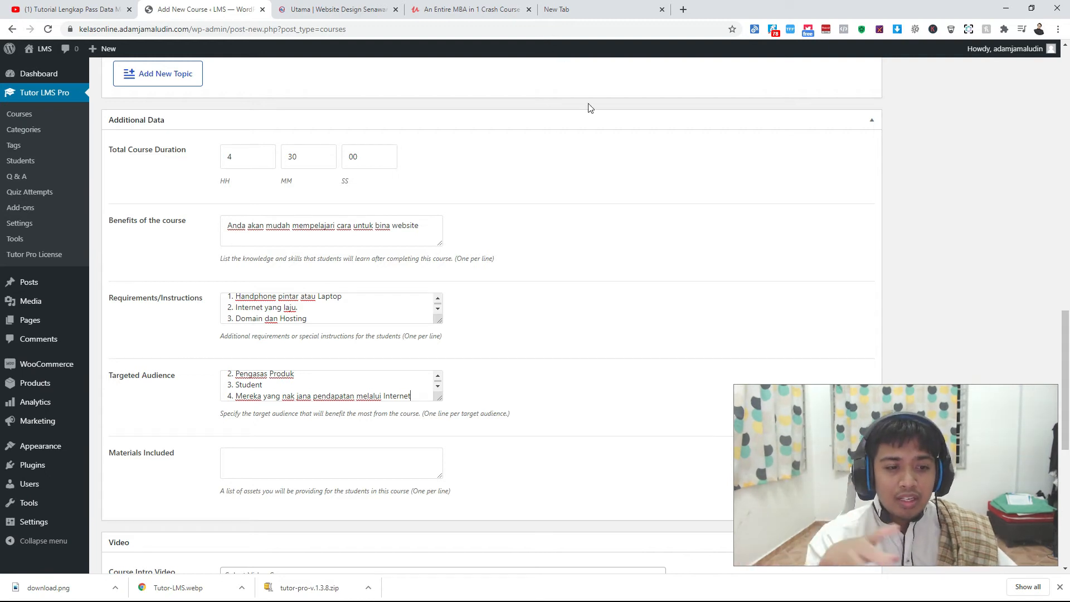
# Enter "Video berdurasai 4 jam" as the first line of the materials included in the course.
pyautogui.click(246, 460)
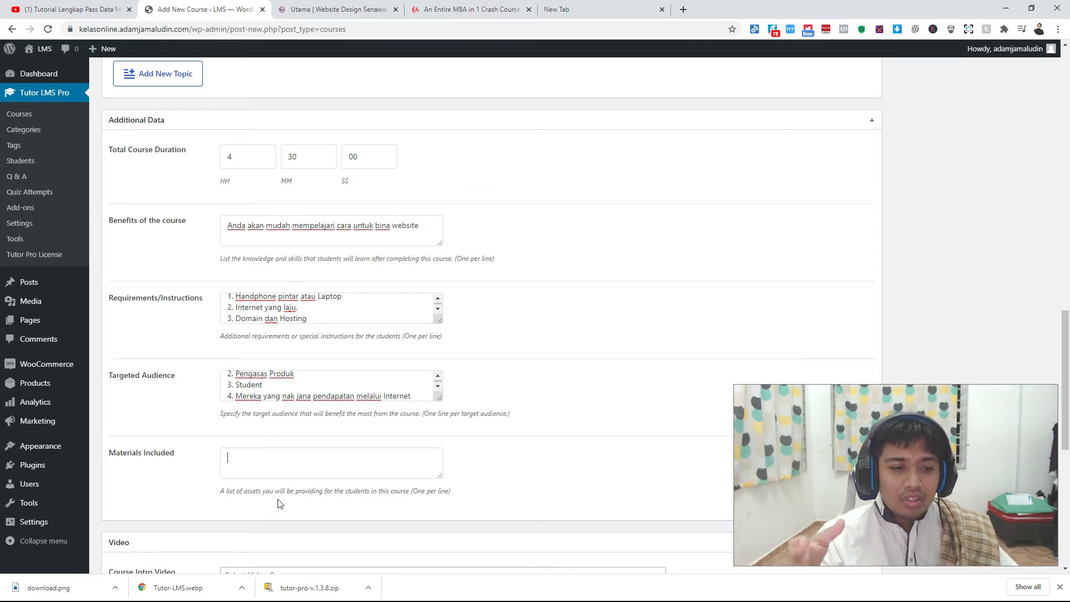
pyautogui.scroll(-1, 296, 490)
pyautogui.write('Video berudr')
pyautogui.press('BackSpace')
pyautogui.press('BackSpace')
pyautogui.press('BackSpace')
pyautogui.write('drua')
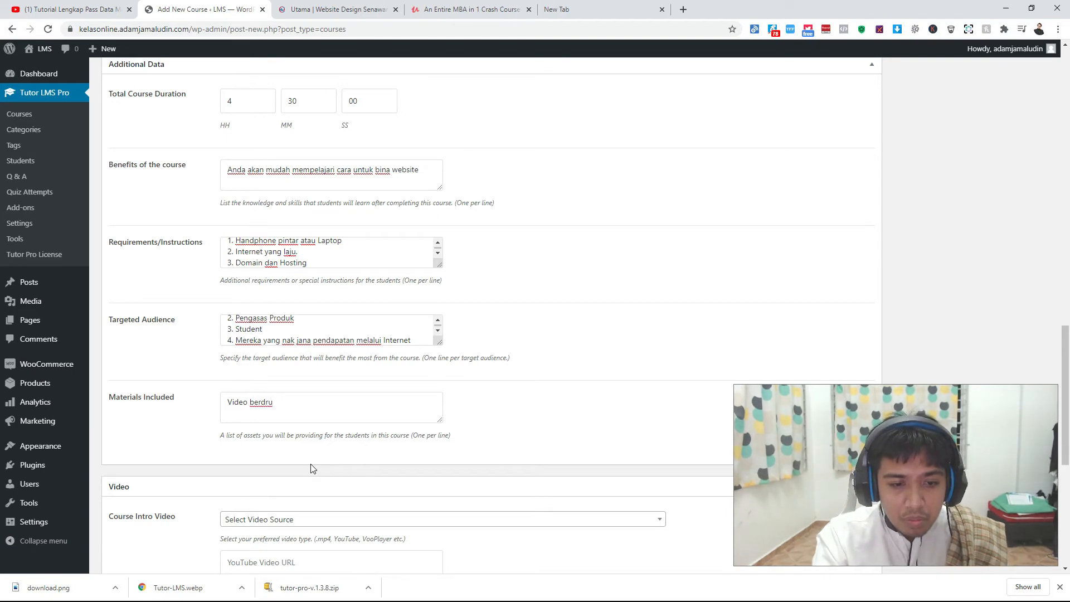
pyautogui.press('BackSpace')
pyautogui.press('BackSpace')
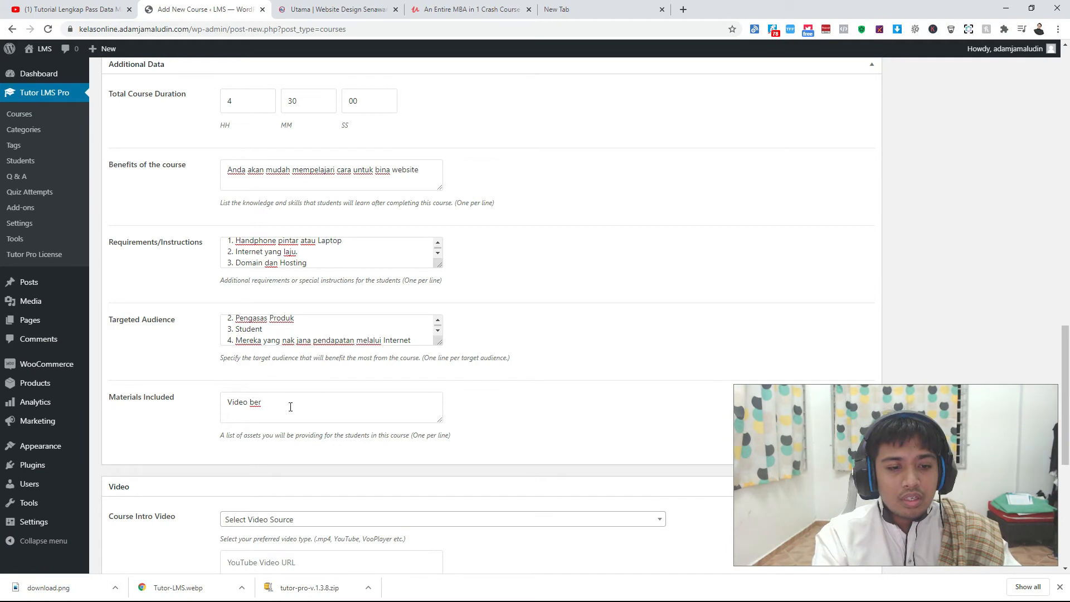
pyautogui.write('due')
pyautogui.press('BackSpace')
pyautogui.write('rasai 3')
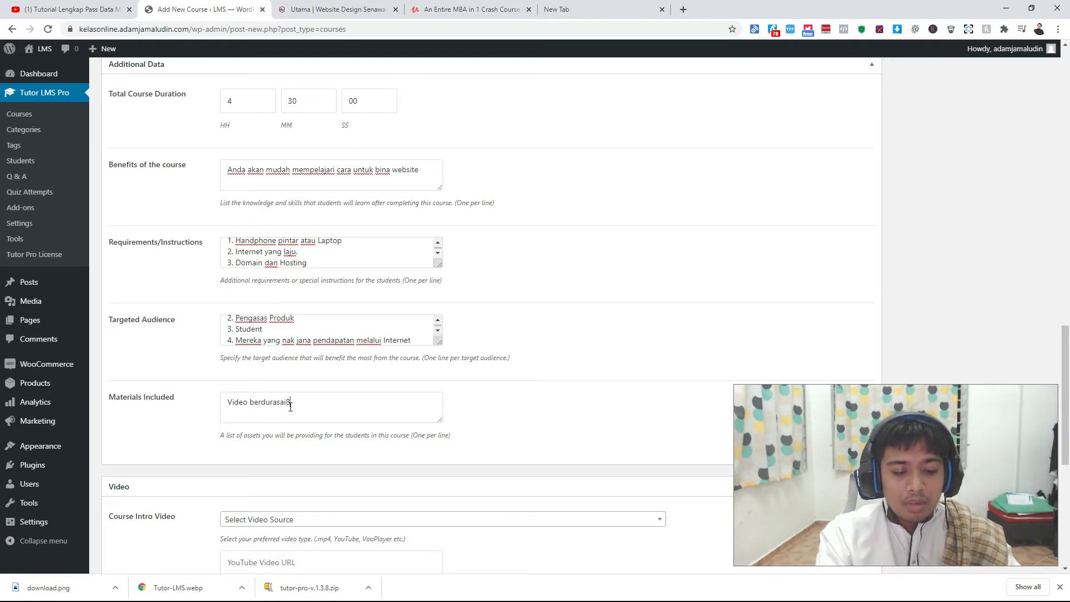
pyautogui.write(' jam')
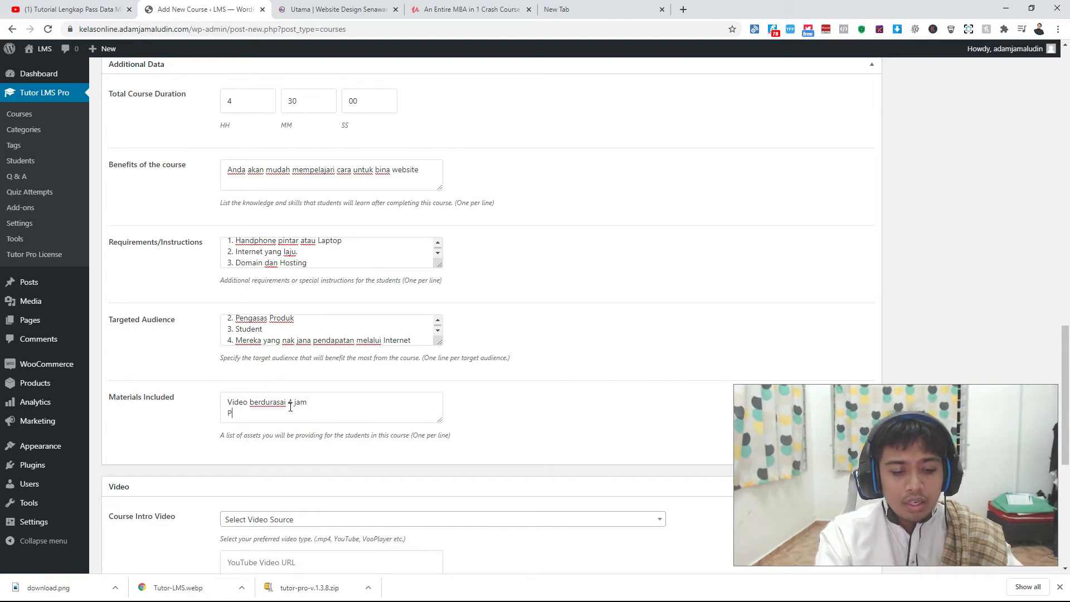
# Add "Ebook tambahan rujukan" as the second line of the included materials.
pyautogui.write('Ebook')
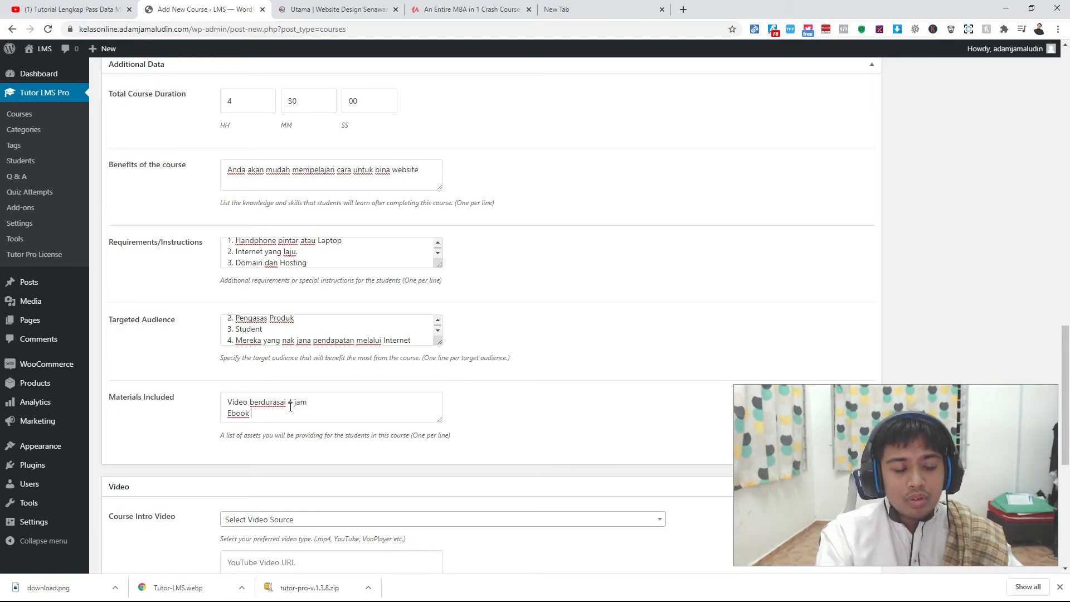
pyautogui.write(' untu')
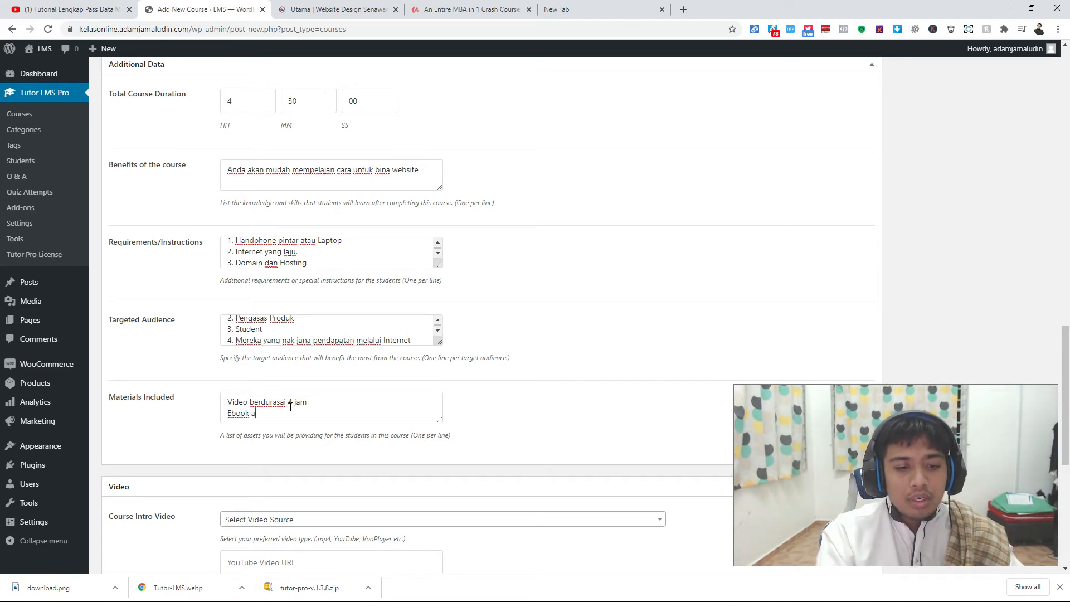
pyautogui.press('BackSpace')
pyautogui.write('tambahan rujukan')
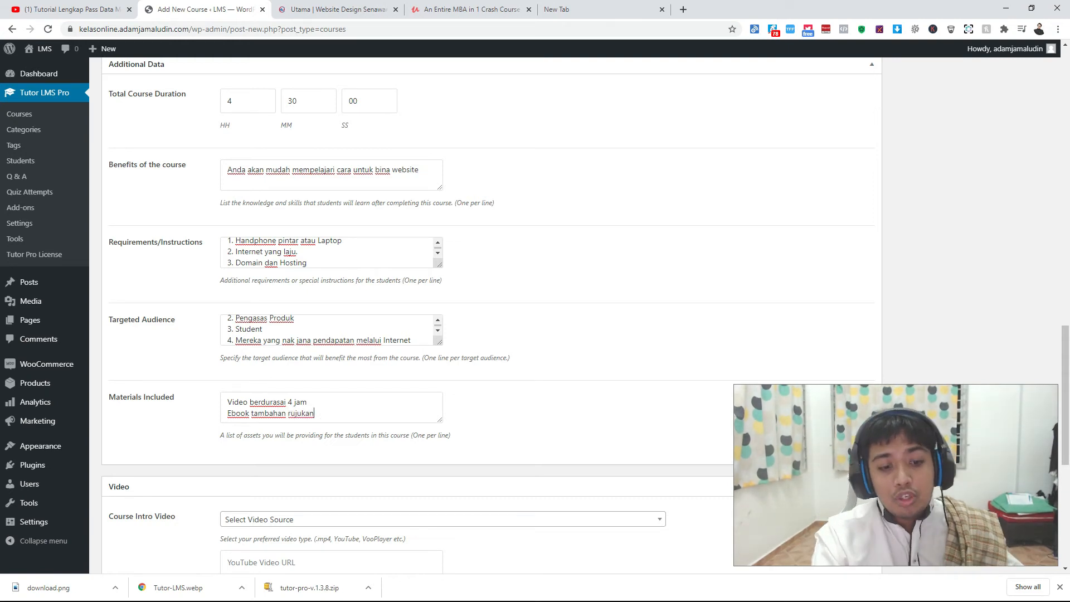
# Set the course intro video source to YouTube with the address copied from the open YouTube video page.
pyautogui.scroll(-3, 346, 468)
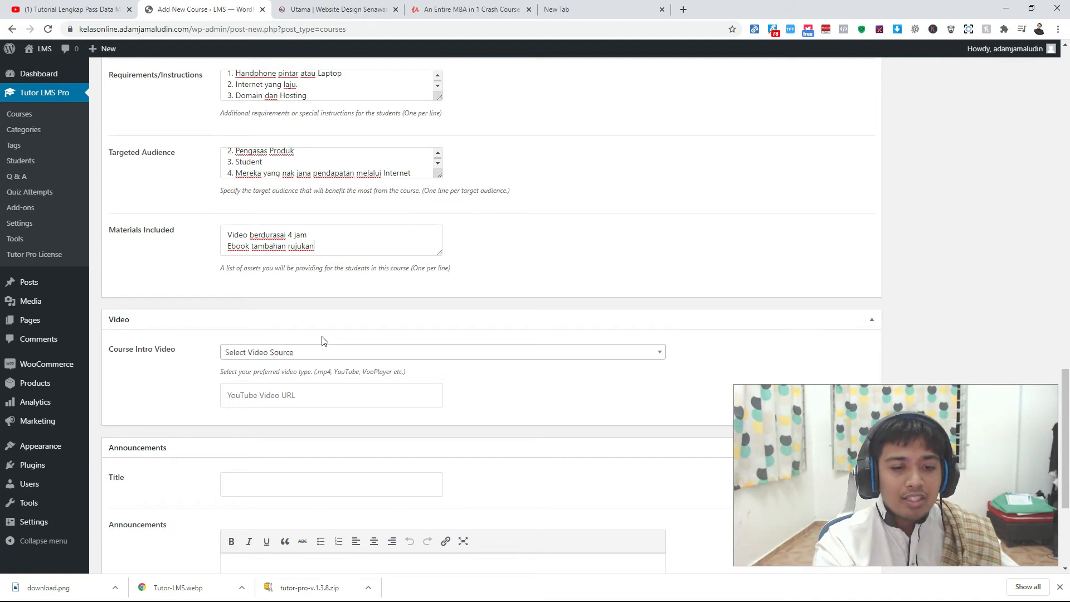
pyautogui.click(314, 353)
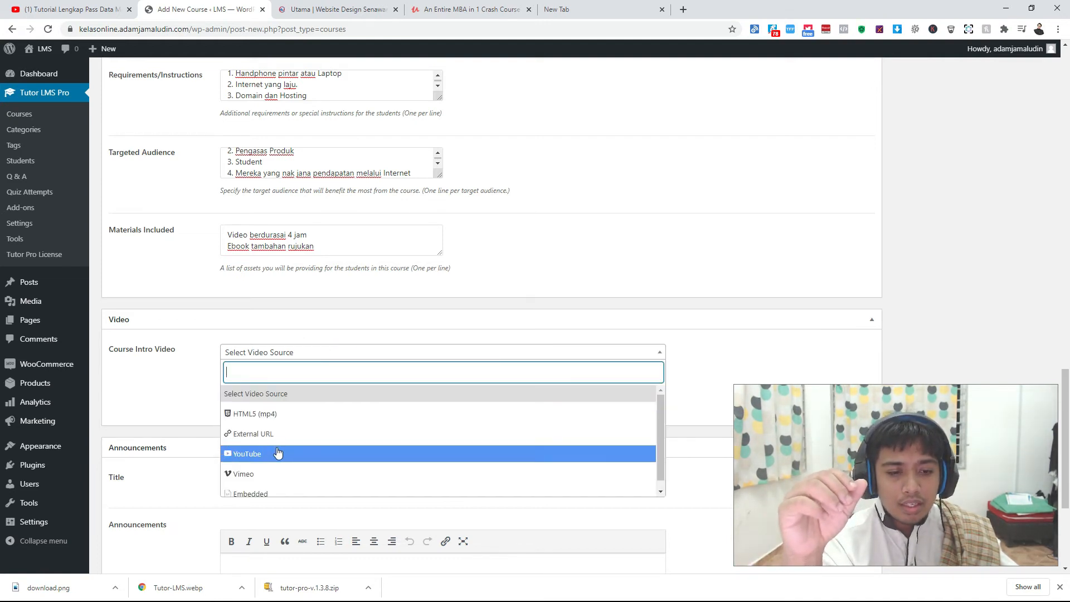
pyautogui.click(247, 453)
pyautogui.click(35, 10)
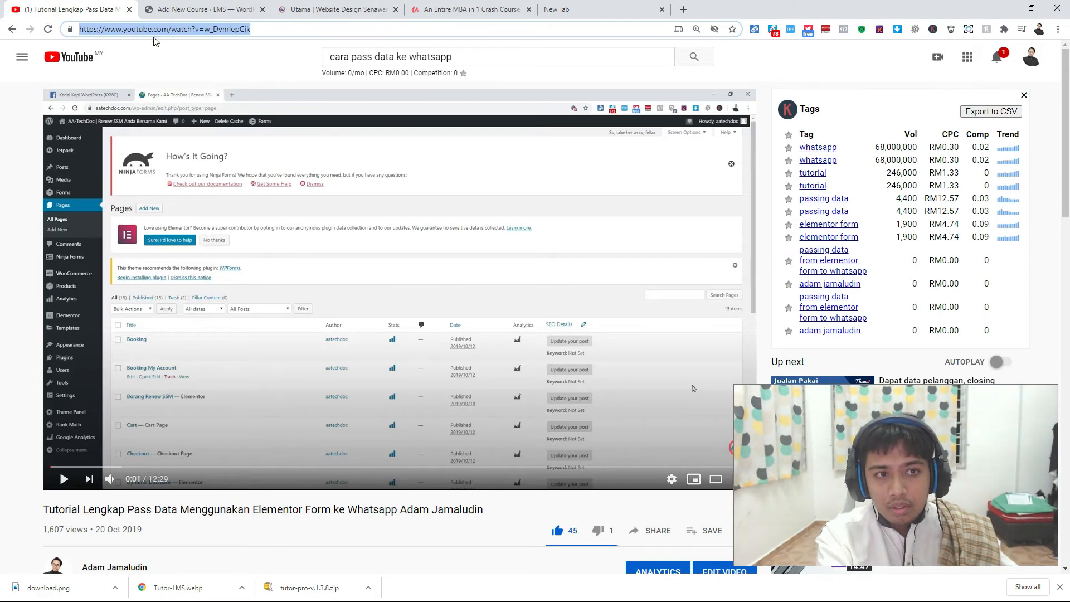
pyautogui.tripleClick(331, 57)
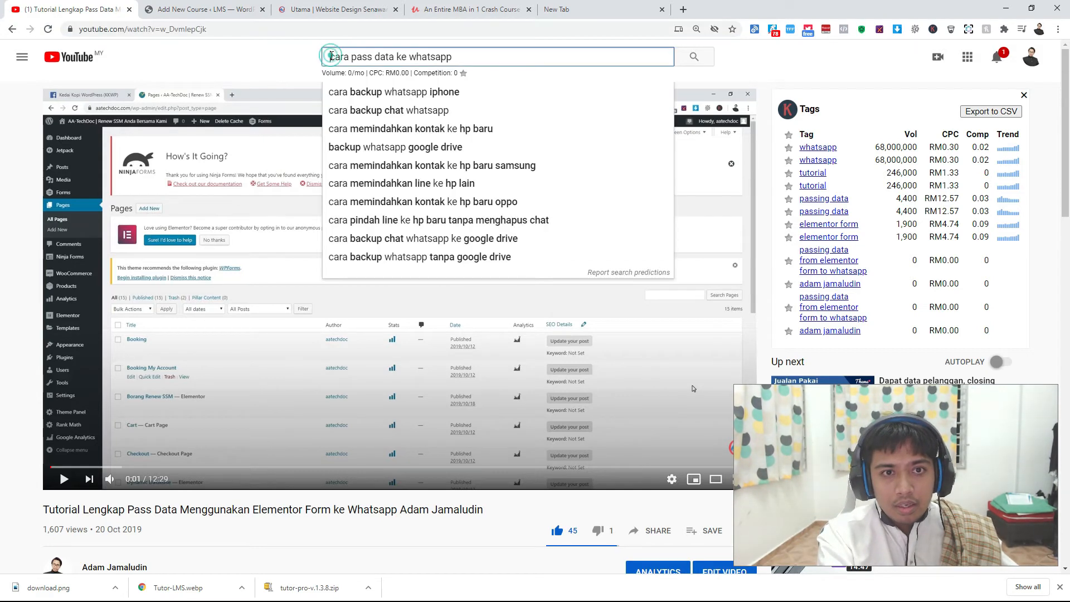
pyautogui.click(190, 32)
pyautogui.hotkey('ctrl', 'c')
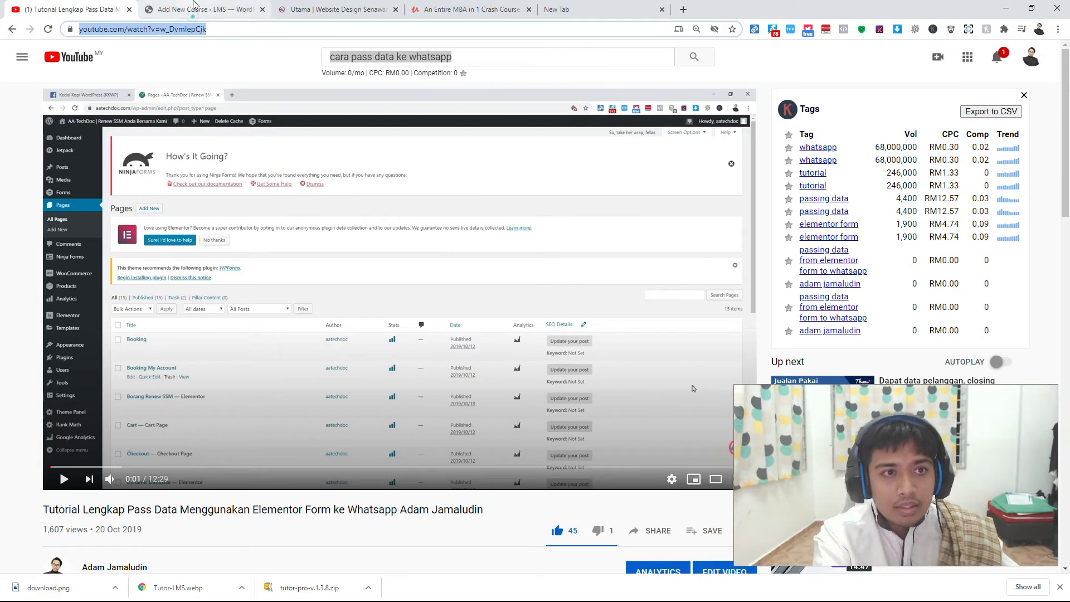
pyautogui.click(189, 9)
pyautogui.click(264, 355)
pyautogui.click(264, 357)
pyautogui.click(250, 405)
pyautogui.hotkey('ctrl', 'v')
# Upload download.png and set it as the featured image of the course.
pyautogui.scroll(-4, 359, 318)
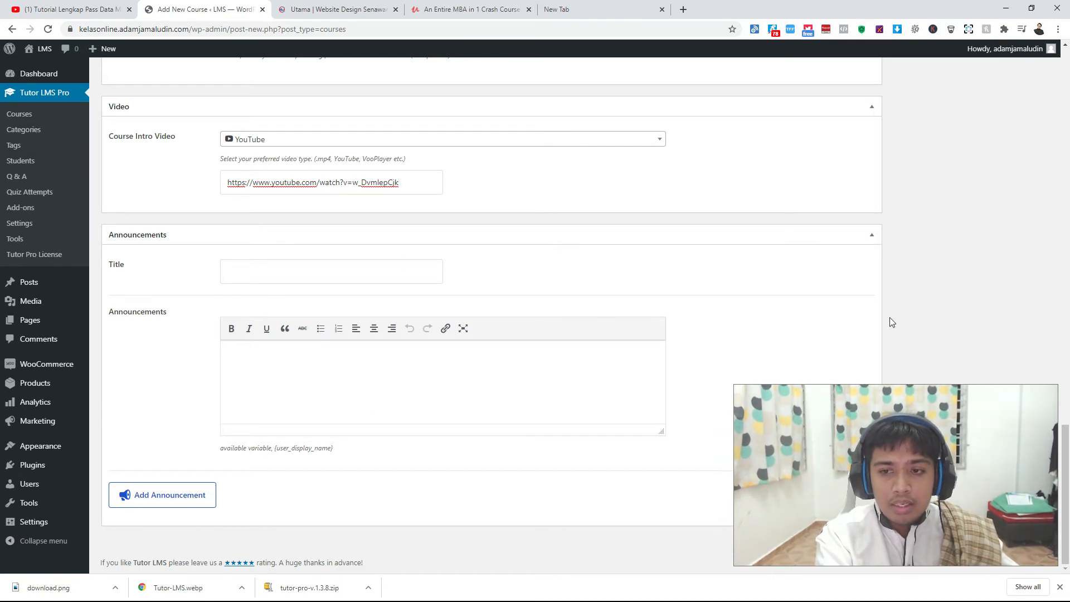
pyautogui.scroll(20, 897, 228)
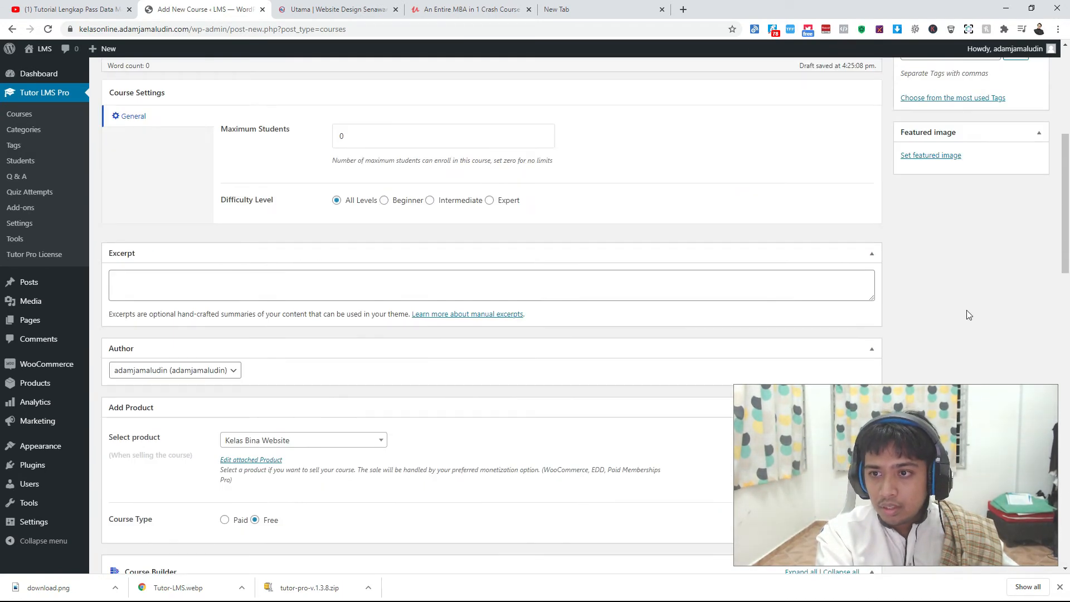
pyautogui.scroll(-4, 750, 336)
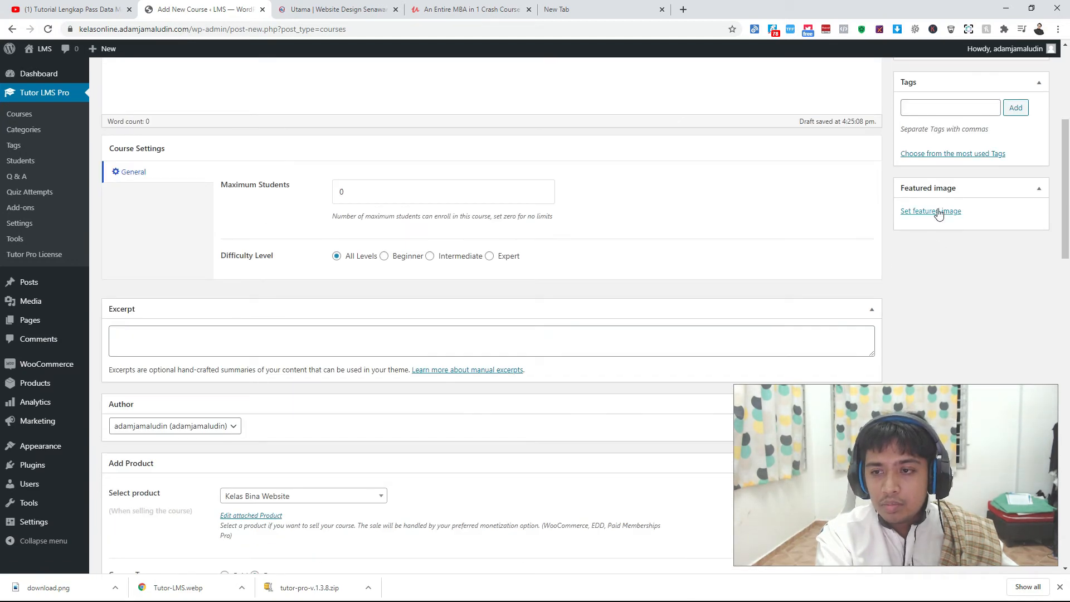
pyautogui.click(939, 211)
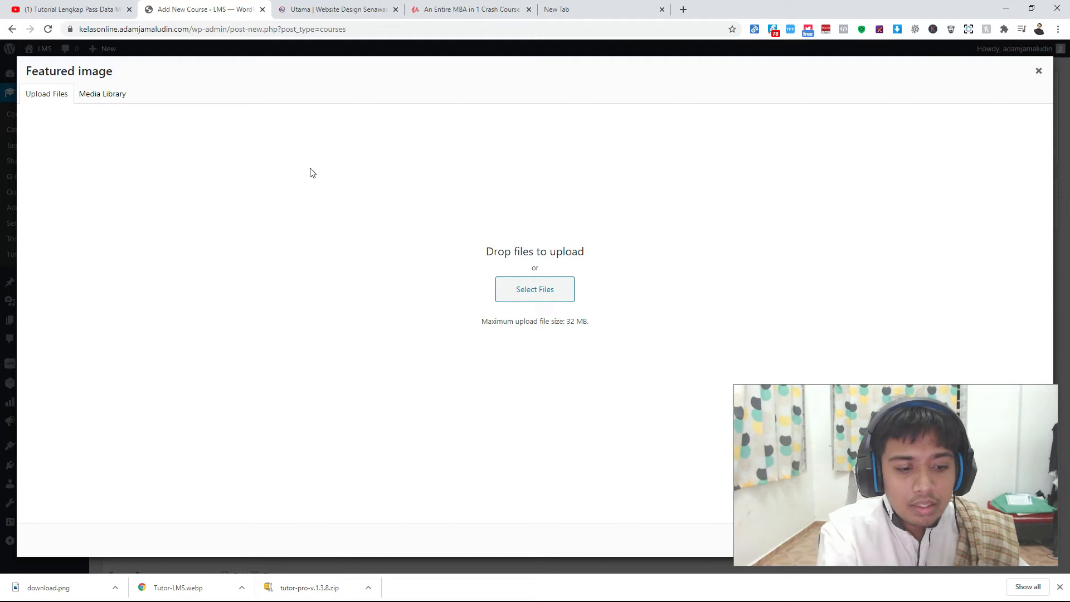
pyautogui.moveTo(78, 595); pyautogui.dragTo(440, 335)
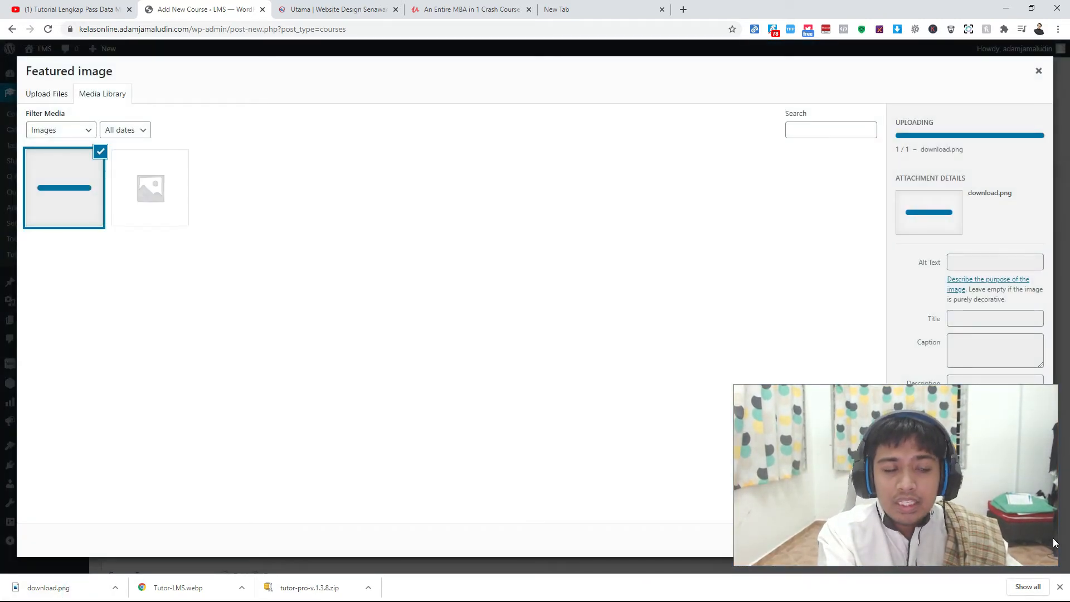
pyautogui.moveTo(925, 437); pyautogui.dragTo(661, 425)
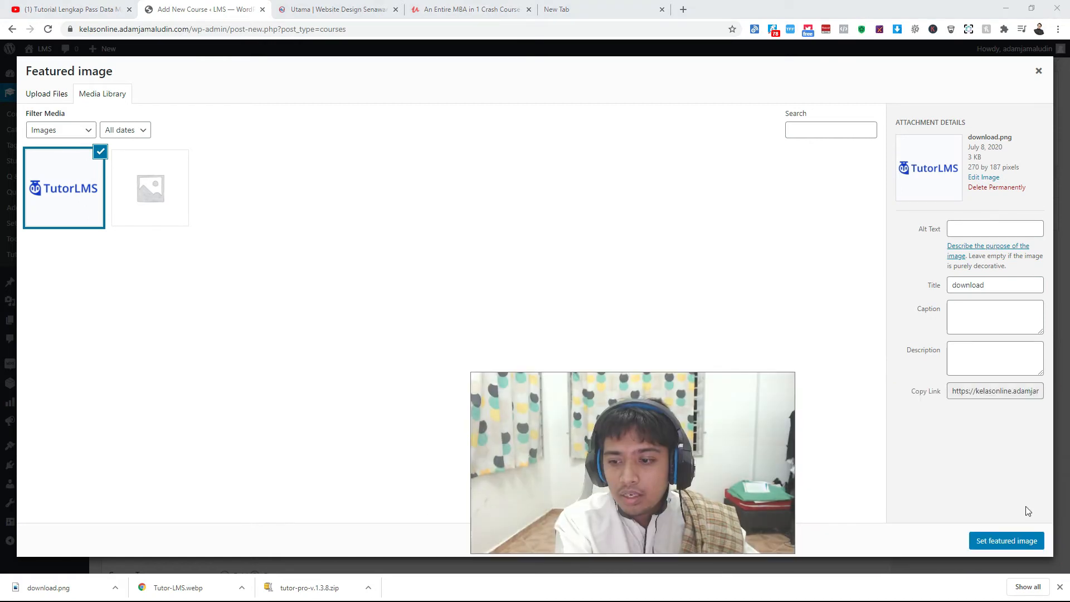
pyautogui.click(1007, 540)
# Add a new course category named "Online Courses" to the course.
pyautogui.scroll(3, 934, 294)
pyautogui.click(936, 222)
pyautogui.scroll(2, 964, 313)
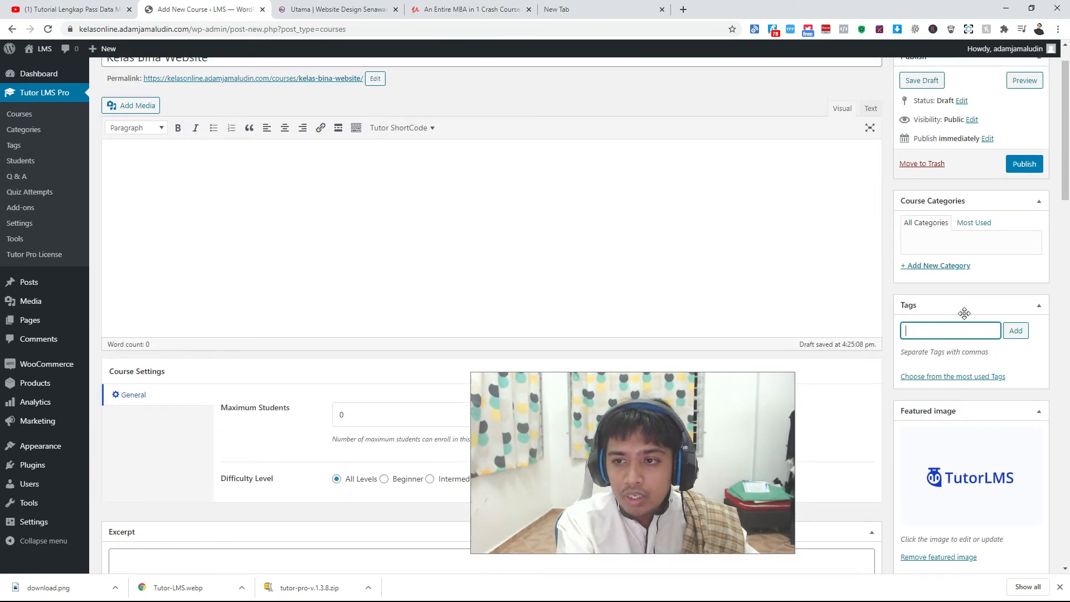
pyautogui.scroll(1, 964, 313)
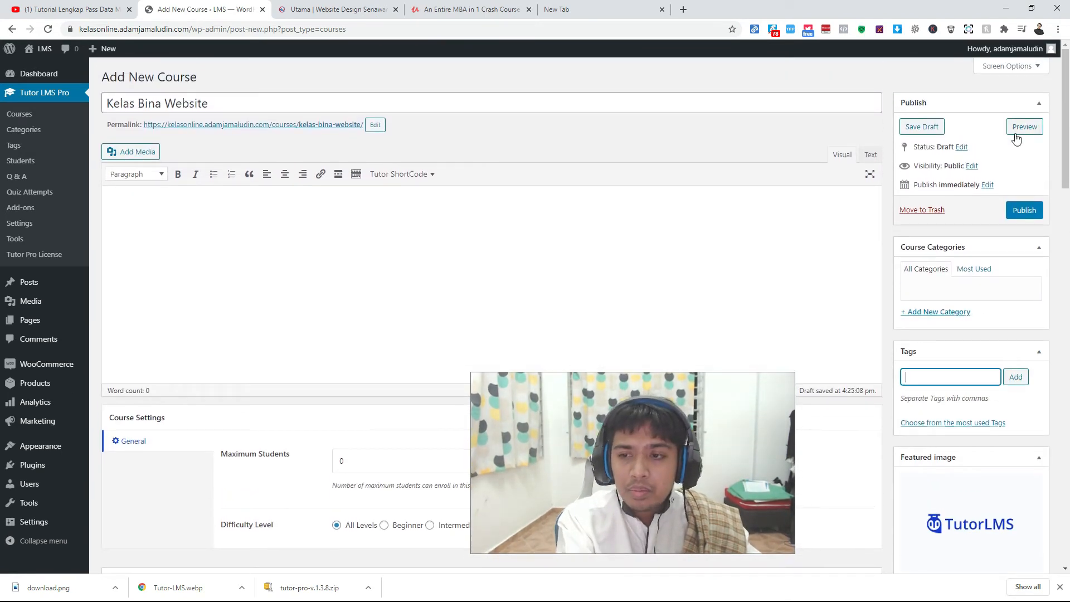
pyautogui.click(938, 315)
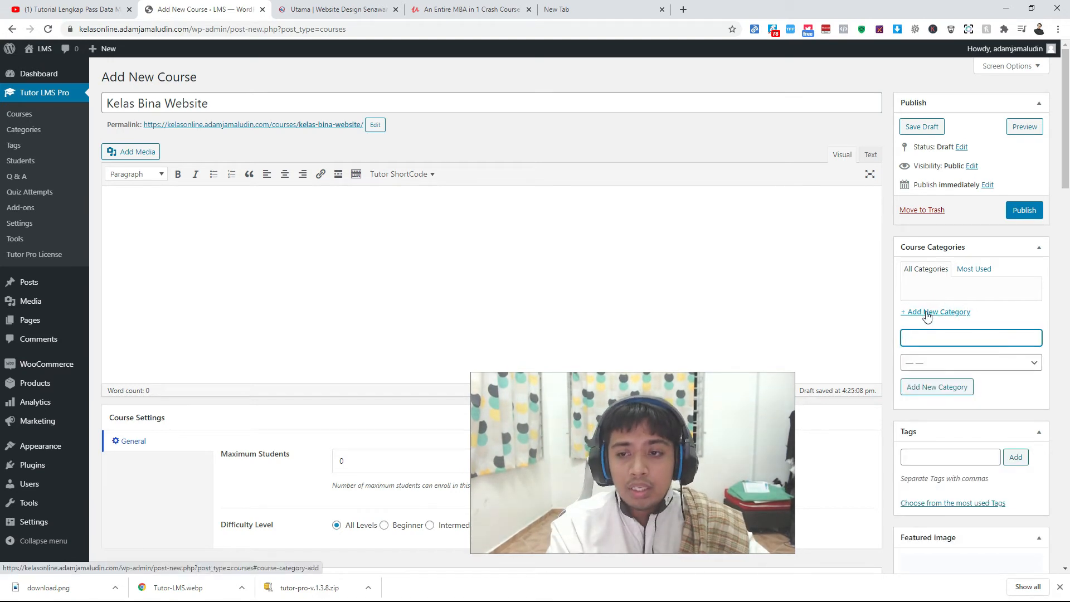
pyautogui.write('Online ')
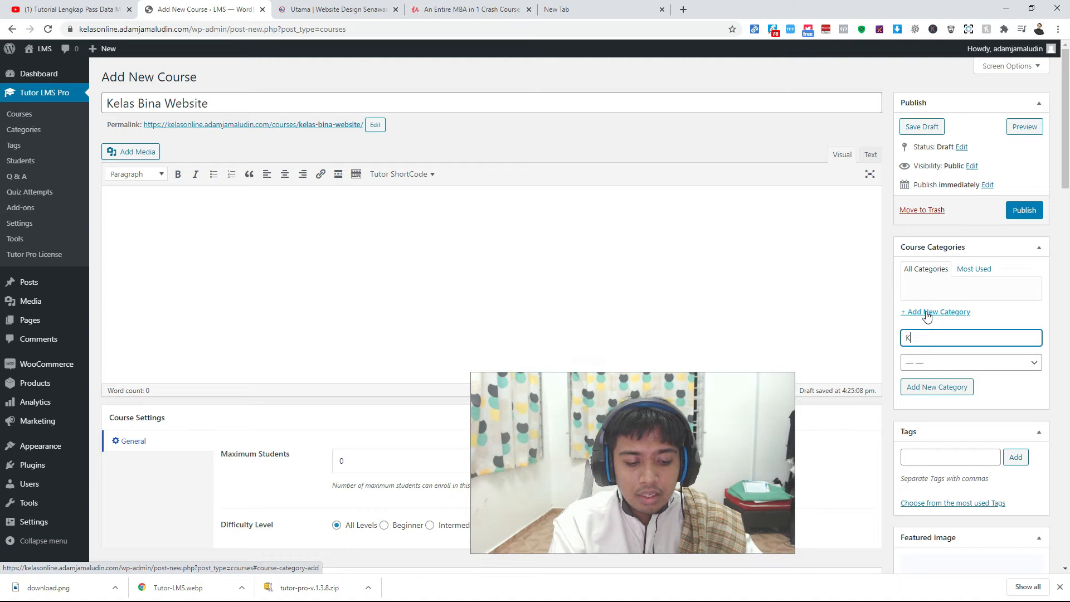
pyautogui.write('Courises')
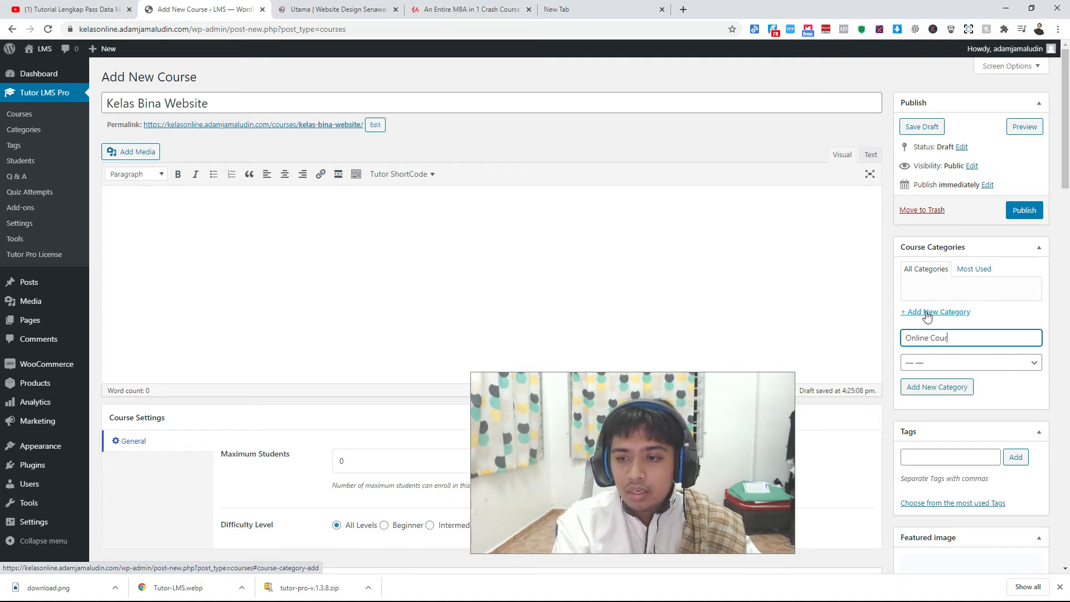
pyautogui.press('BackSpace')
pyautogui.press('BackSpace')
pyautogui.press('BackSpace')
pyautogui.press('BackSpace')
pyautogui.write('ses')
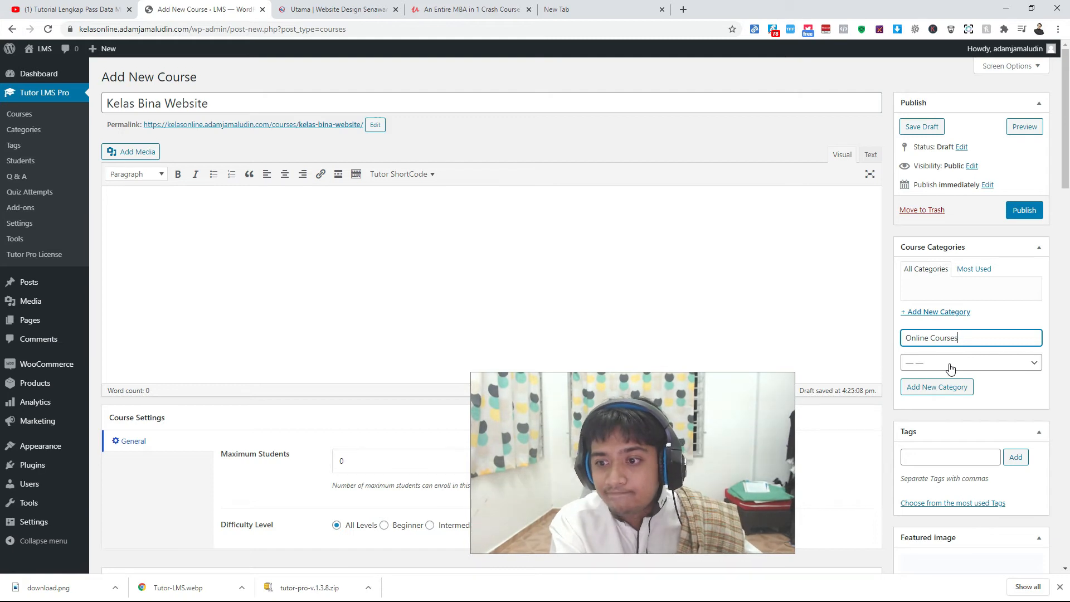
pyautogui.click(947, 388)
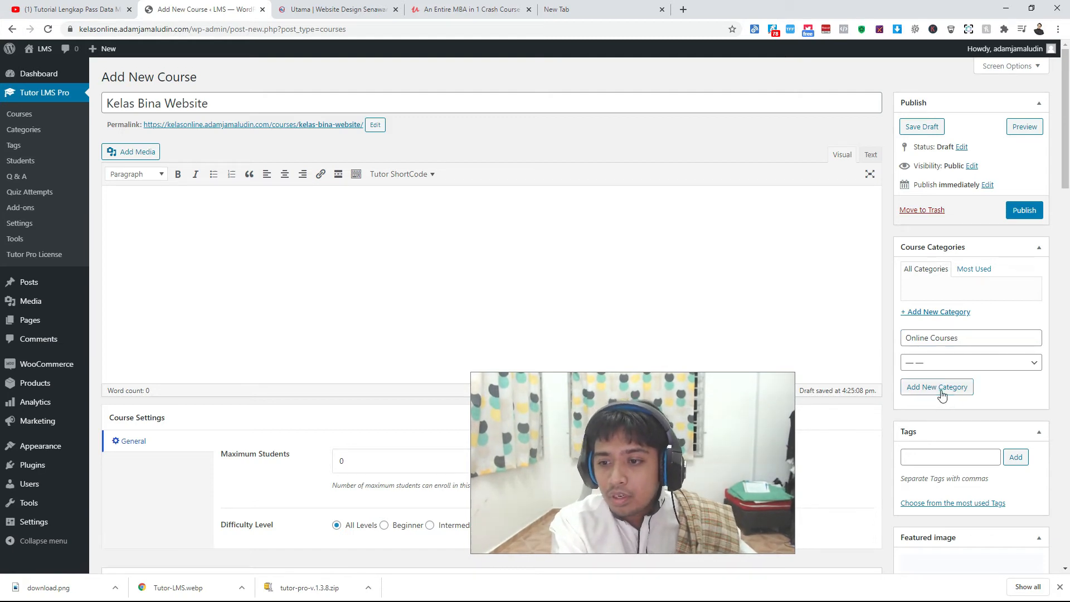
# Publish the Kelas Bina Website course and open its public page in a new tab.
pyautogui.click(1024, 213)
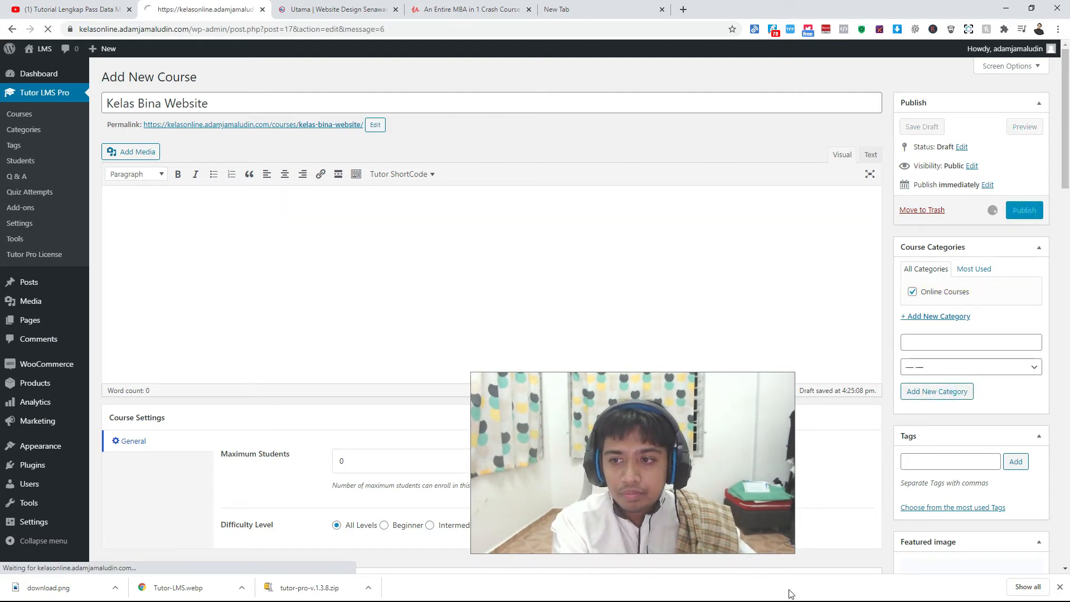
pyautogui.scroll(-4, 374, 480)
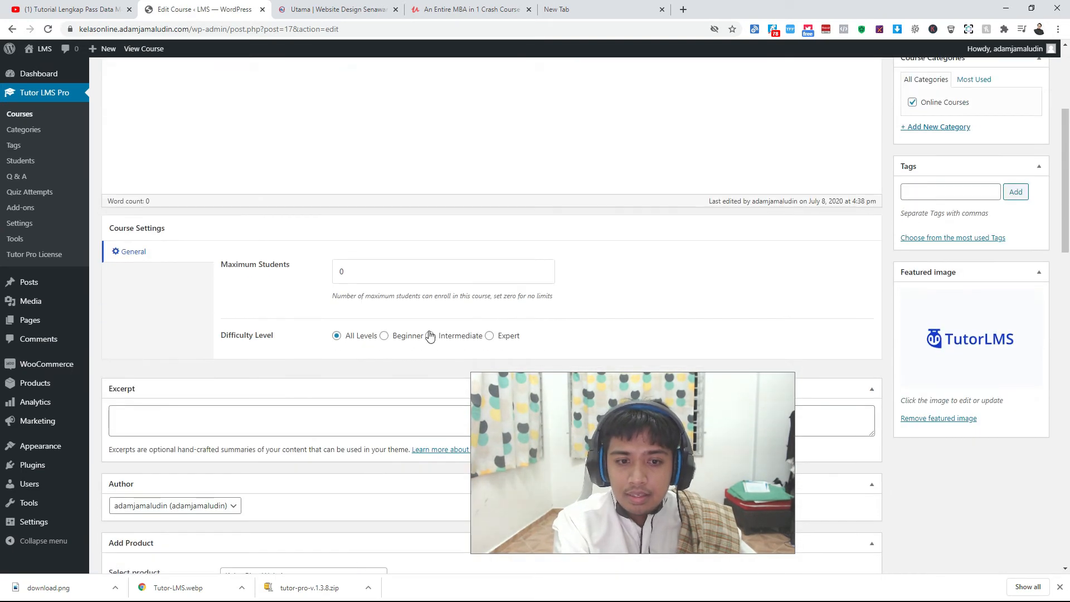
pyautogui.scroll(-3, 379, 424)
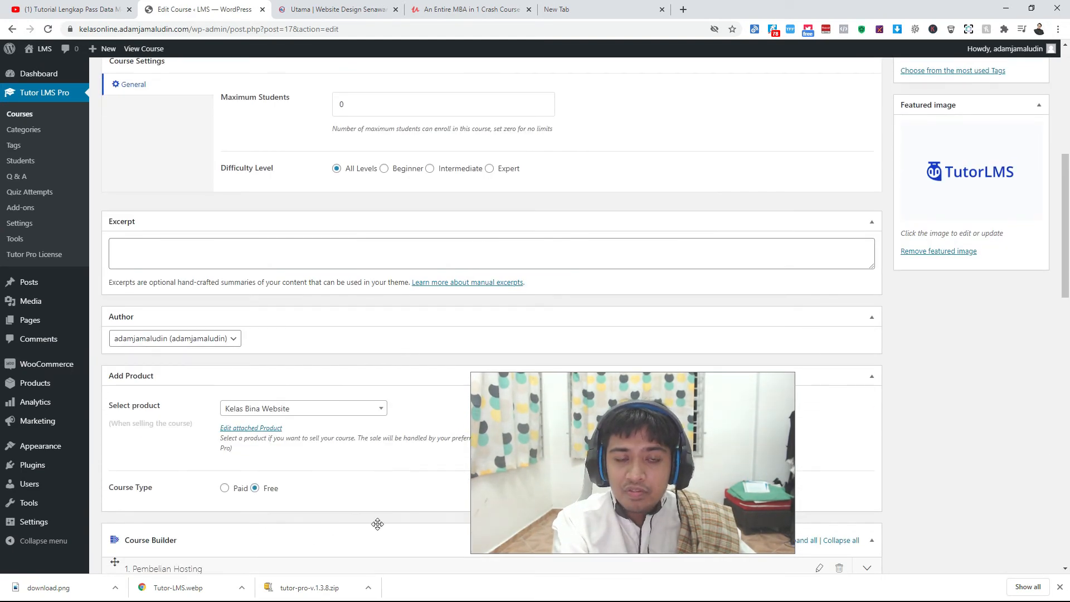
pyautogui.scroll(5, 341, 431)
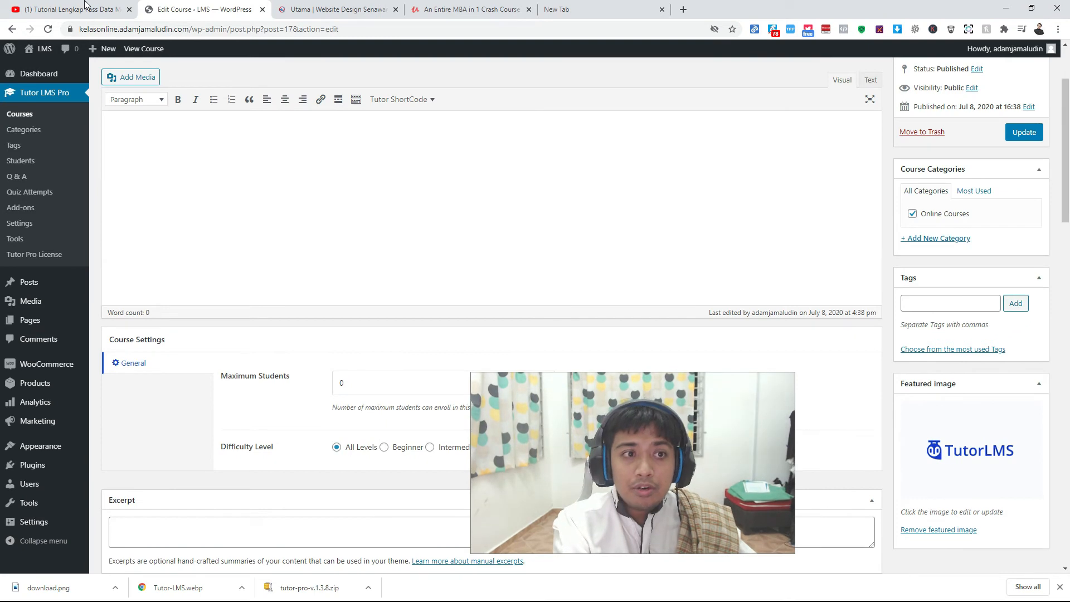
pyautogui.middleClick(129, 54)
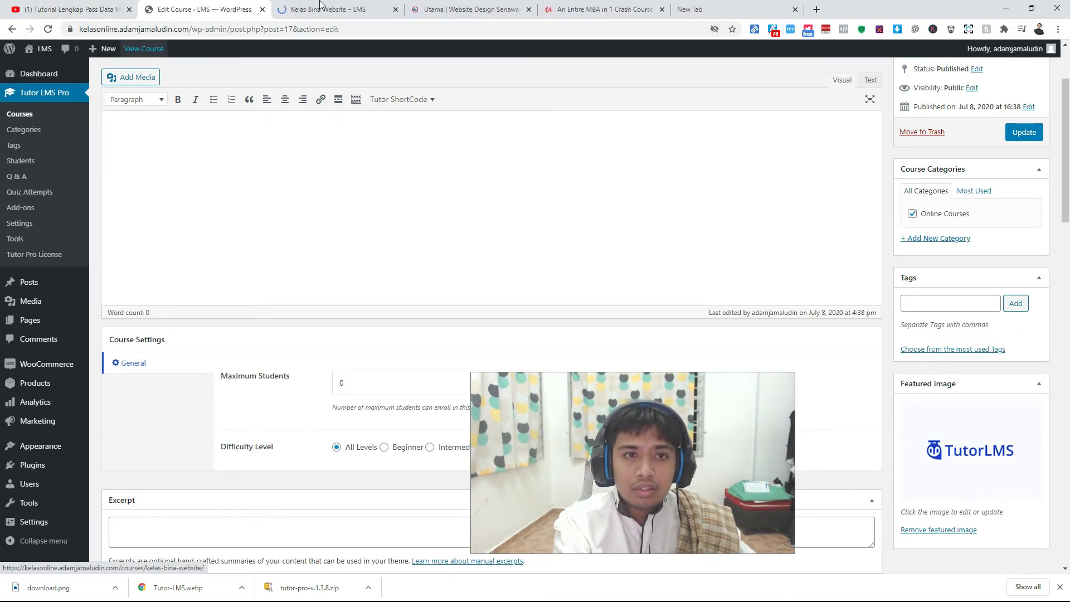
pyautogui.click(335, 9)
# Review the published course page, including the course details, benefits, topics, requirements and target audience.
pyautogui.moveTo(617, 392); pyautogui.dragTo(869, 409)
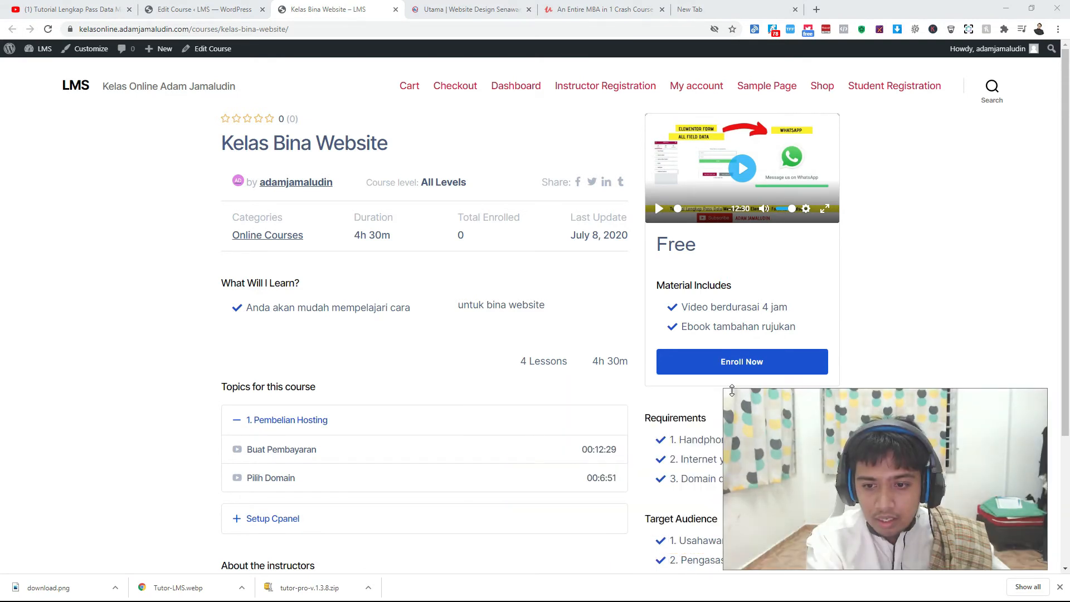
pyautogui.moveTo(722, 389); pyautogui.dragTo(838, 432)
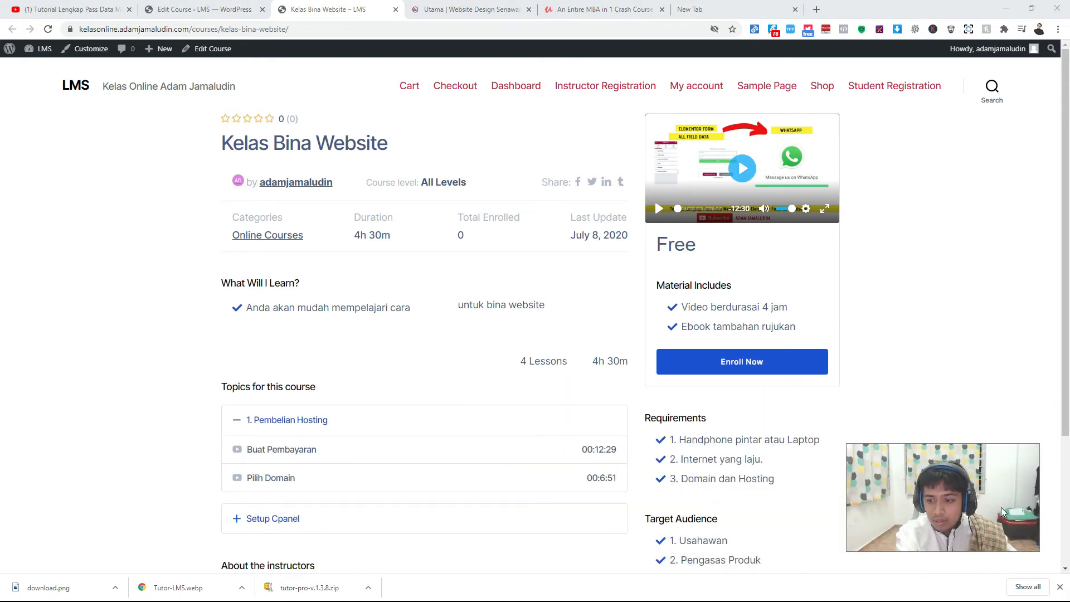
pyautogui.moveTo(1001, 511); pyautogui.dragTo(1020, 519)
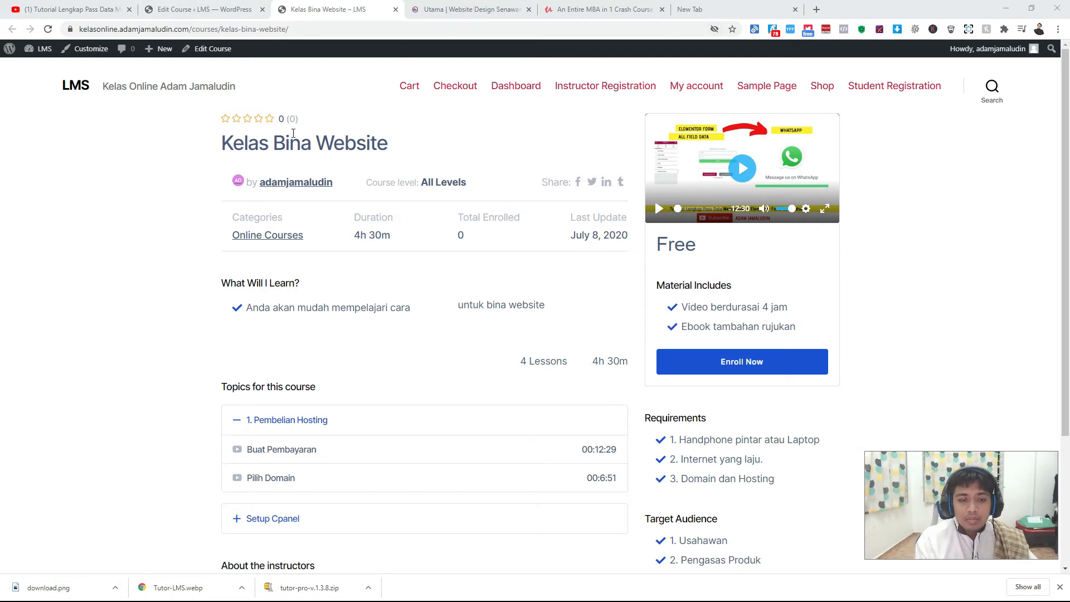
pyautogui.scroll(-1, 341, 175)
pyautogui.scroll(1, 334, 191)
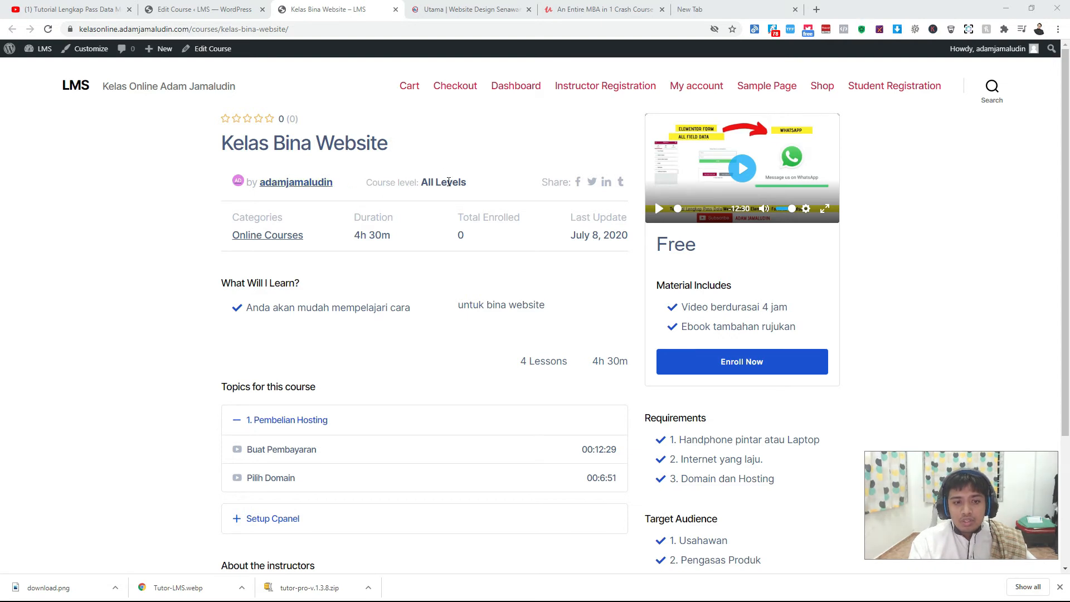
pyautogui.scroll(-3, 387, 205)
pyautogui.scroll(3, 385, 206)
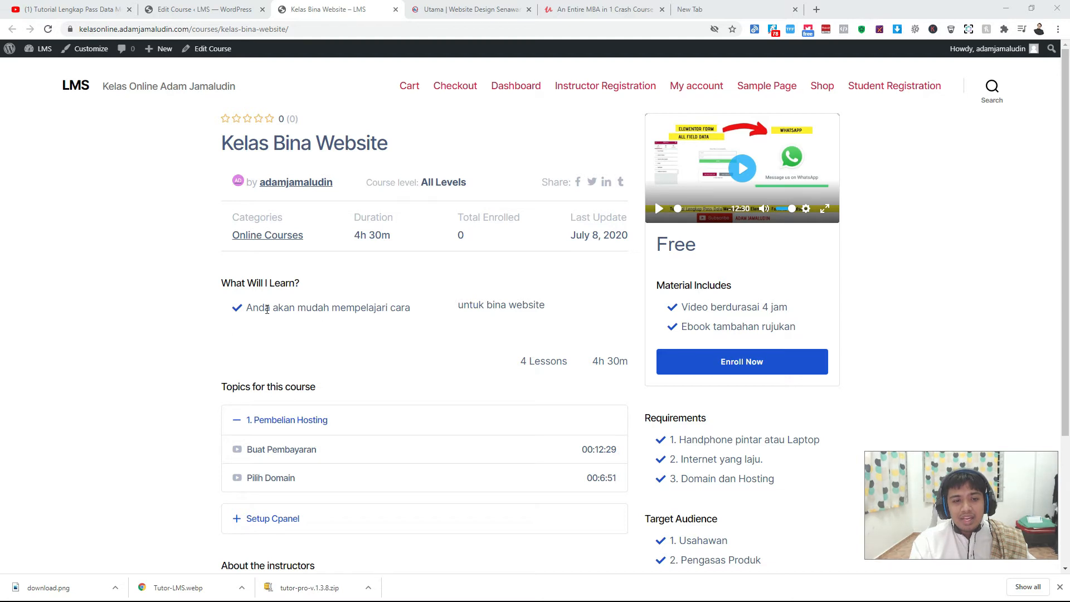
pyautogui.scroll(-2, 456, 303)
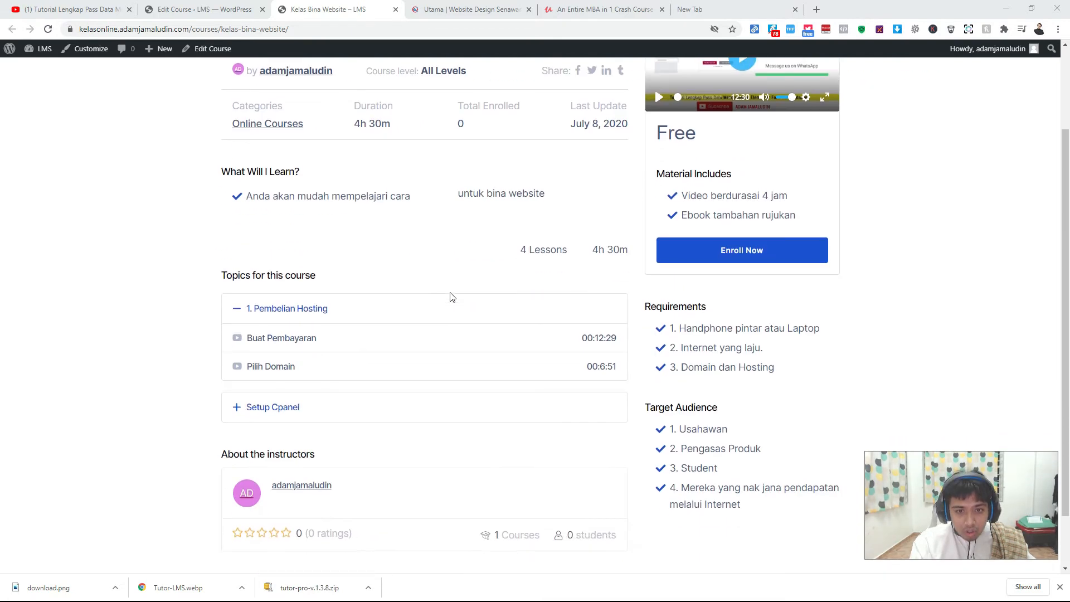
pyautogui.click(437, 191)
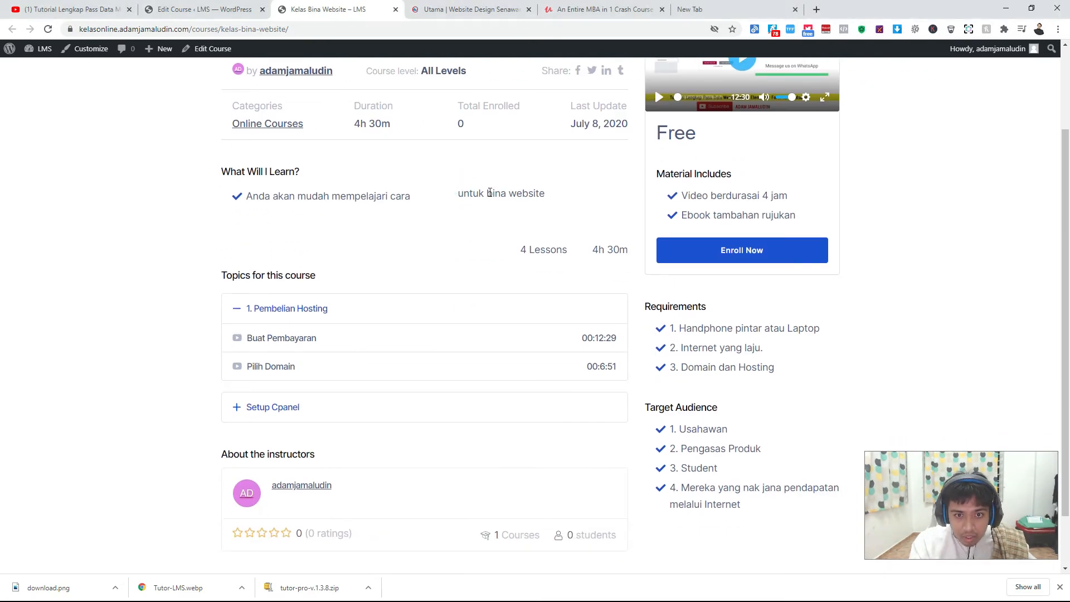
# Compare the benefits text in the course editor with the What Will I Learn section on the public course page.
pyautogui.click(219, 5)
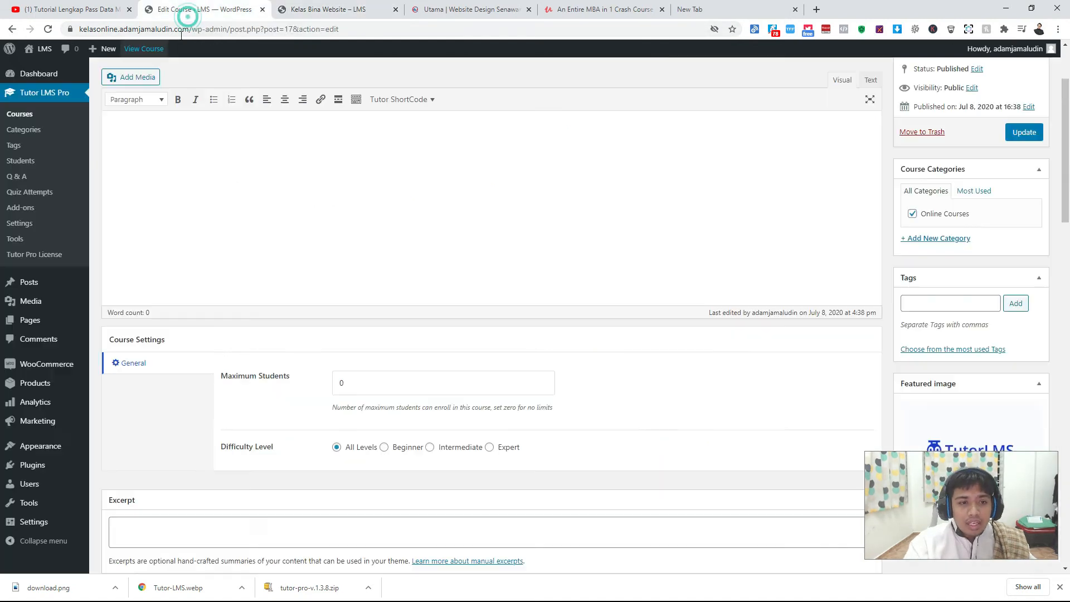
pyautogui.scroll(2, 227, 274)
pyautogui.scroll(-5, 215, 275)
pyautogui.scroll(-5, 195, 340)
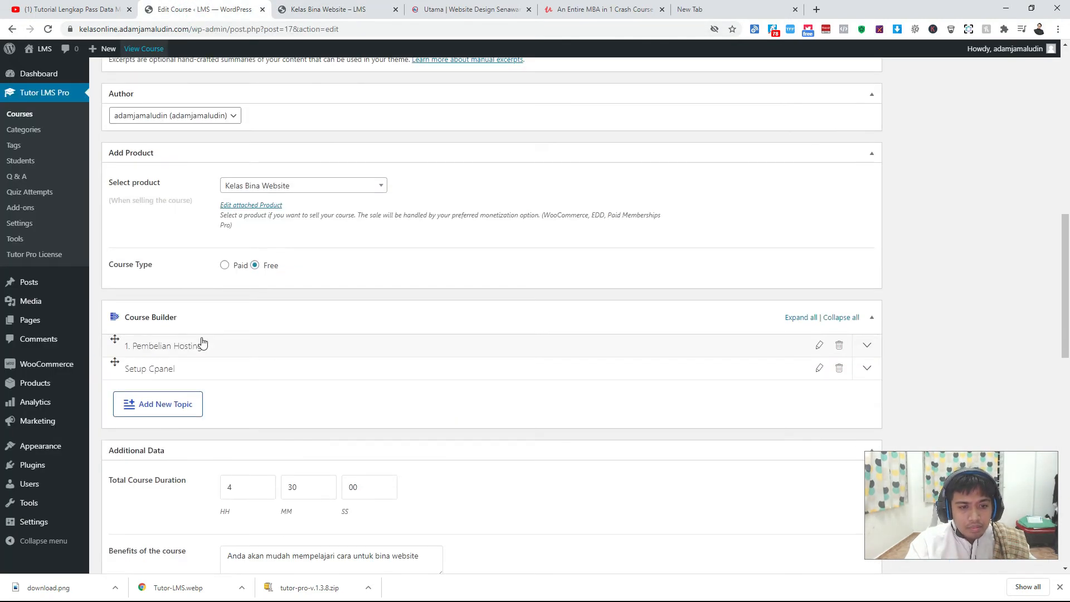
pyautogui.scroll(2, 201, 340)
pyautogui.scroll(-3, 183, 340)
pyautogui.scroll(-5, 179, 340)
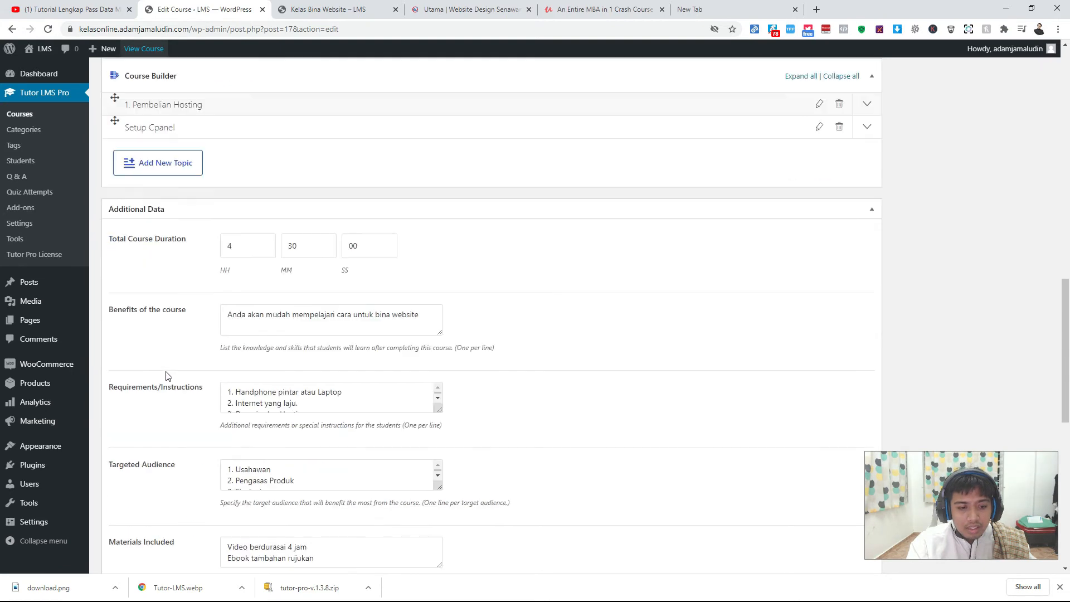
pyautogui.click(345, 222)
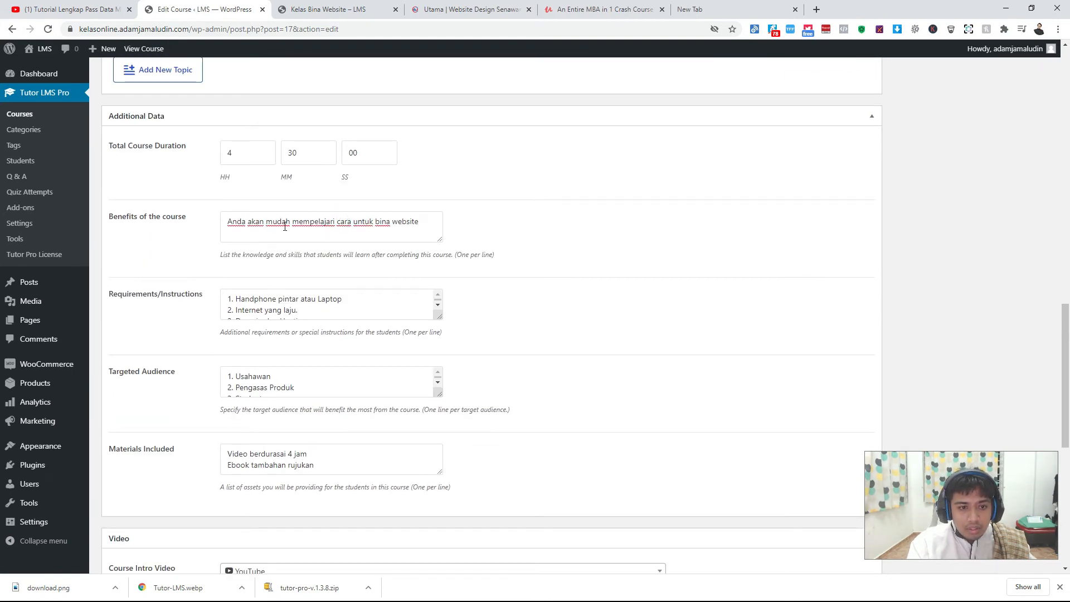
pyautogui.click(315, 9)
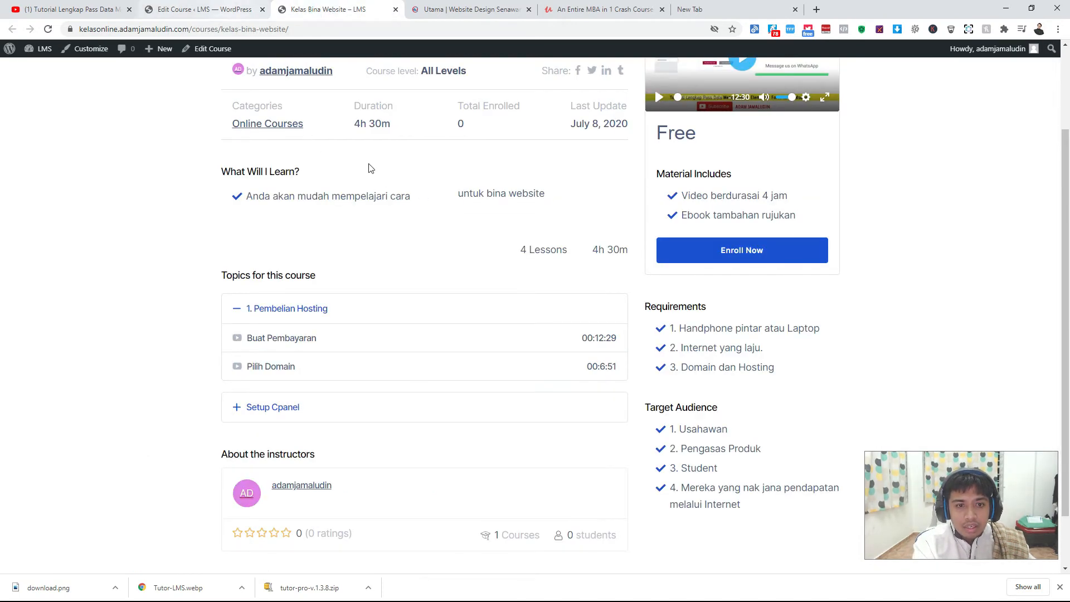
pyautogui.click(236, 6)
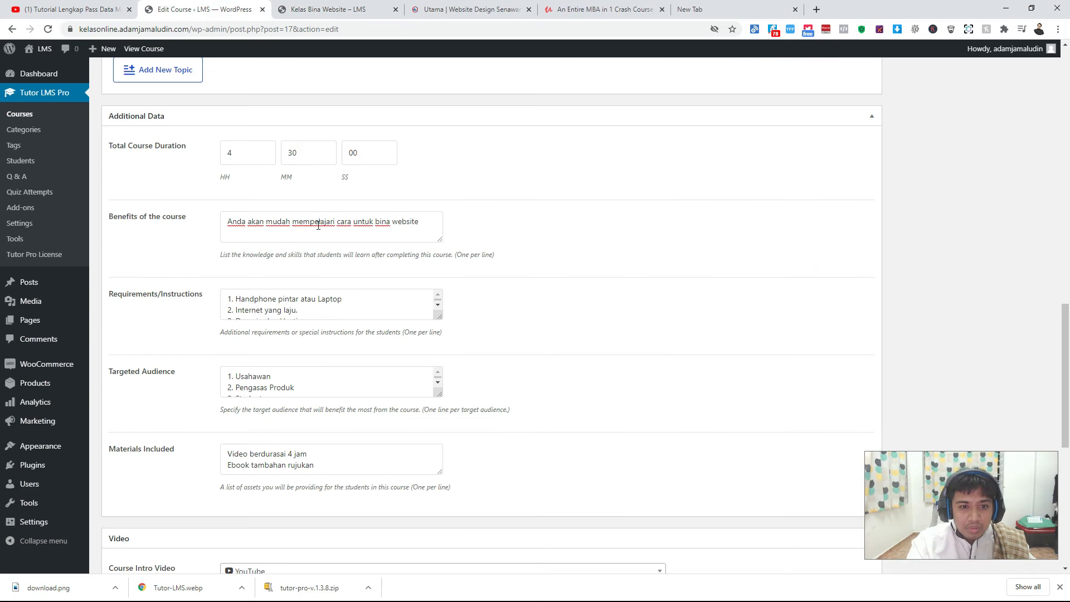
pyautogui.click(353, 223)
pyautogui.scroll(3, 313, 211)
pyautogui.click(313, 11)
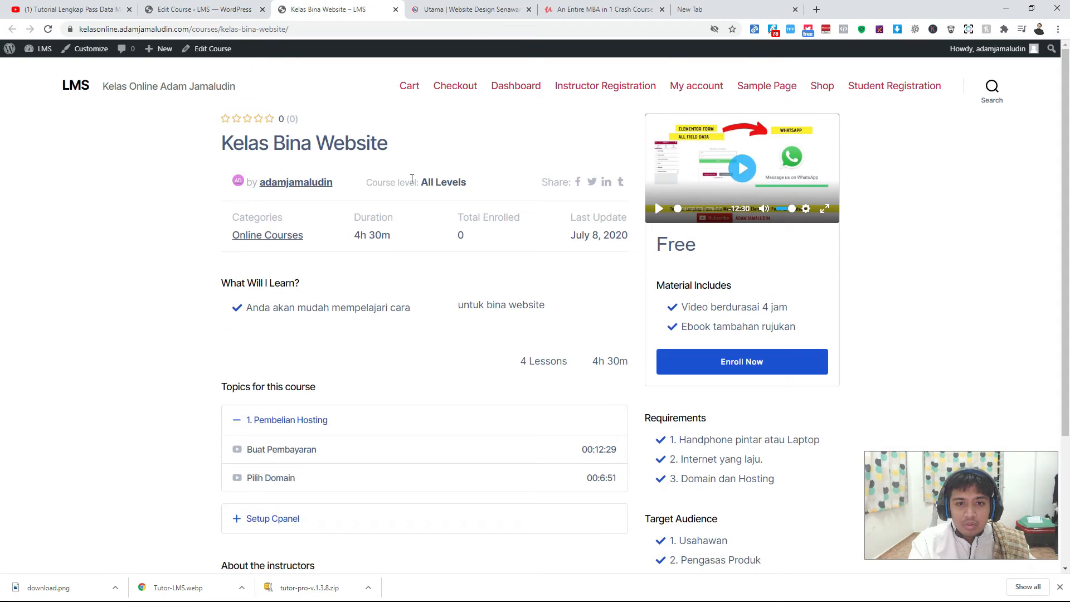
# Rename the second course topic, Setup Cpanel, as "2. Setup Cpanel" in the course builder.
pyautogui.scroll(-3, 412, 368)
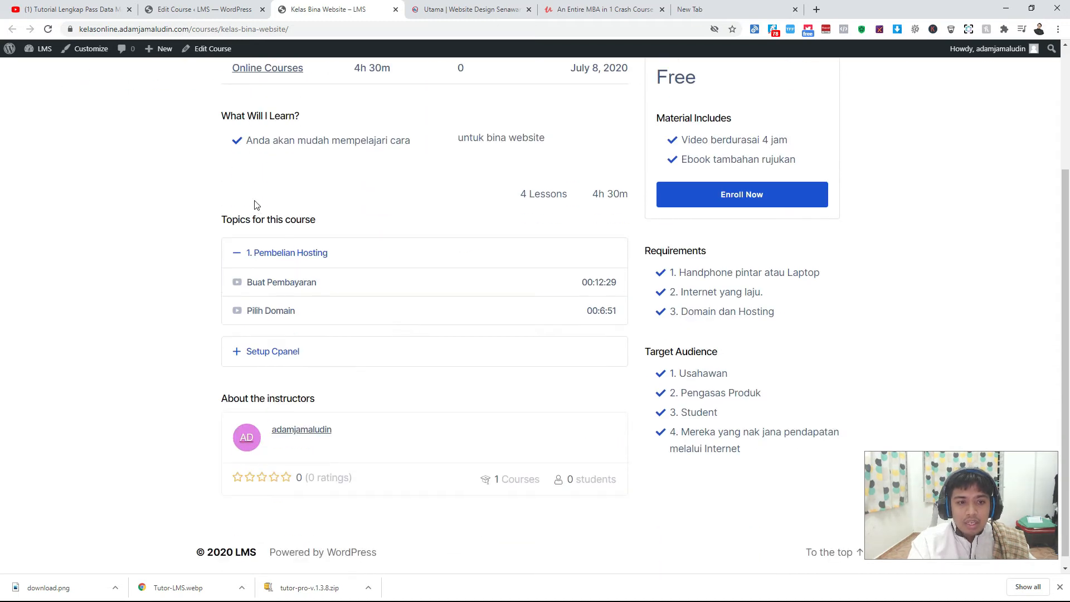
pyautogui.click(239, 253)
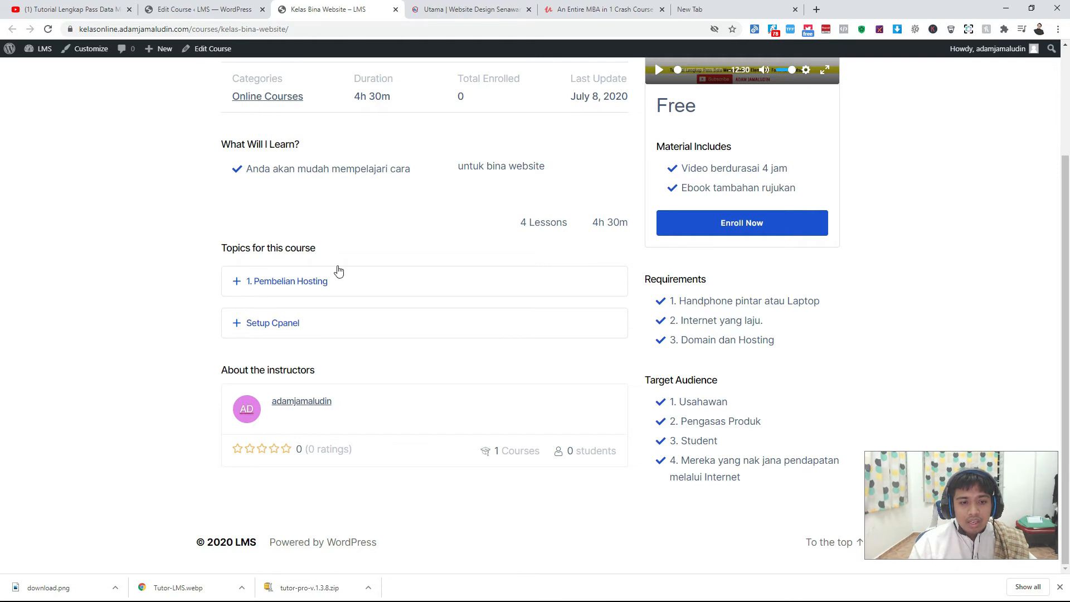
pyautogui.click(233, 9)
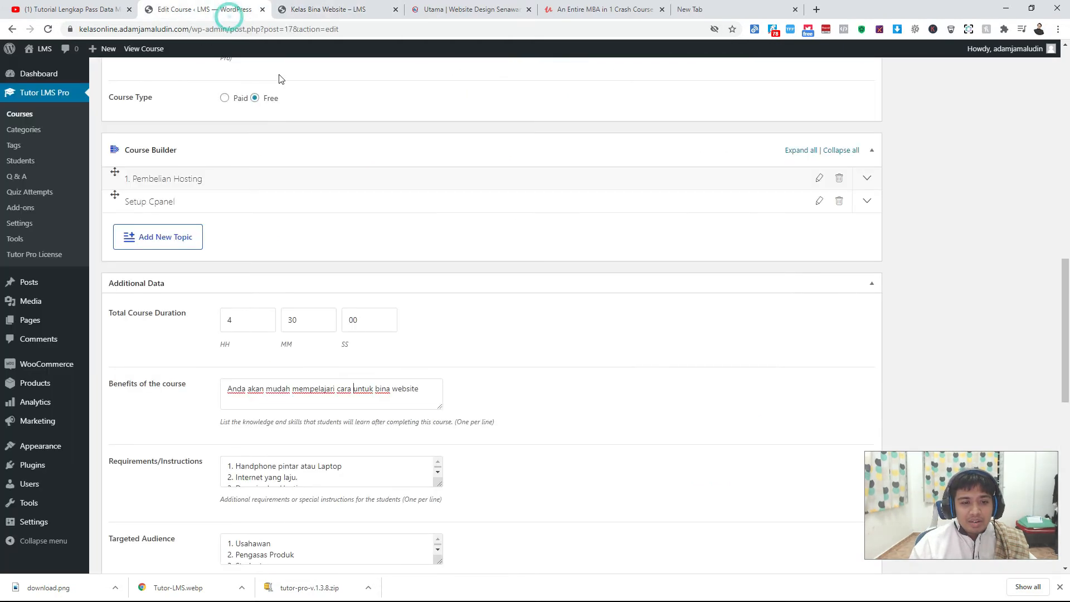
pyautogui.click(138, 209)
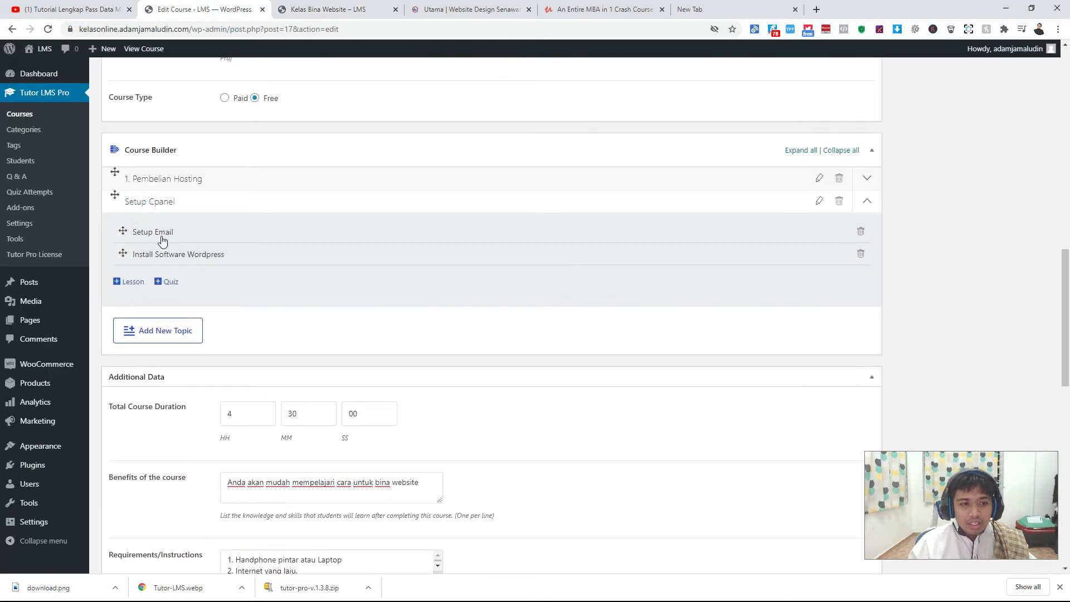
pyautogui.click(819, 200)
pyautogui.click(228, 247)
pyautogui.write('2. Setup Cpanel')
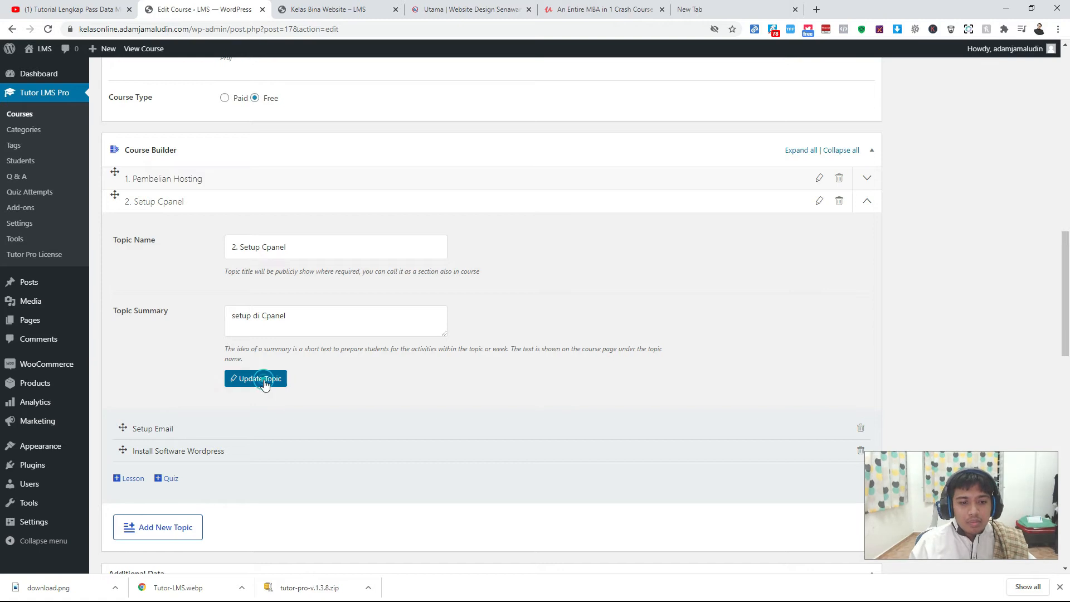
# Save the "2. Setup Cpanel" topic and update the Kelas Bina Website course.
pyautogui.click(256, 379)
pyautogui.scroll(13, 597, 256)
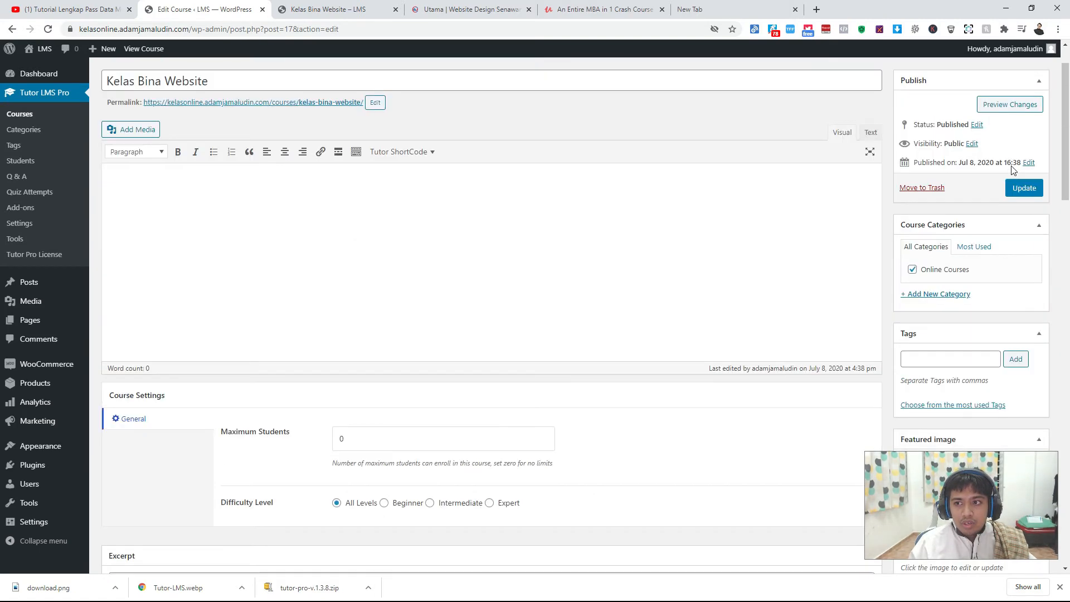
pyautogui.click(1028, 248)
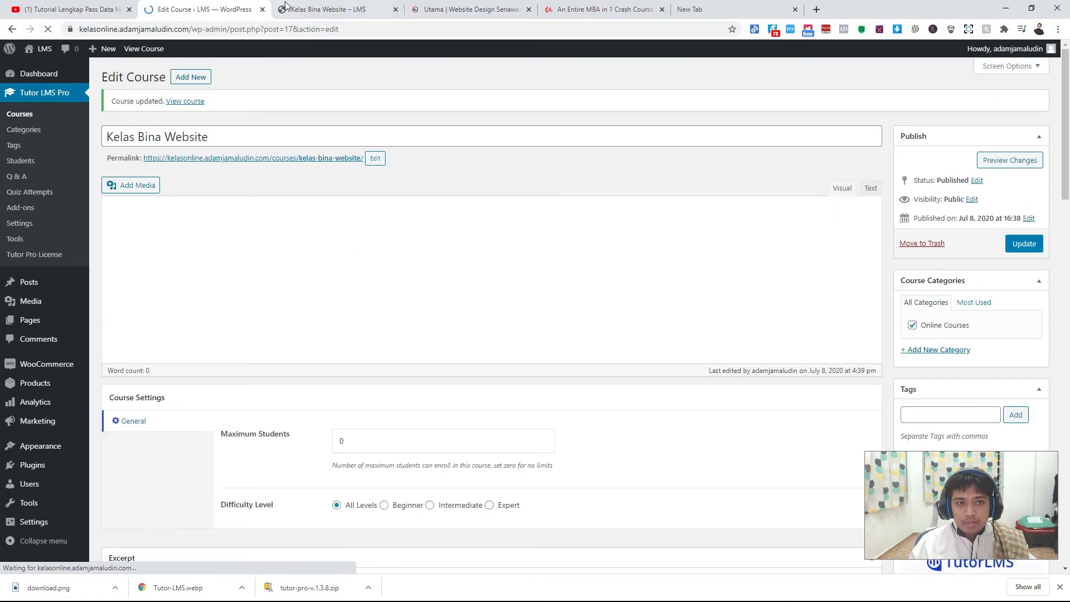
# On the public Kelas Bina Website page, review the lessons under Pembelian Hosting and Setup Cpanel, and collapse both topics.
pyautogui.click(285, 6)
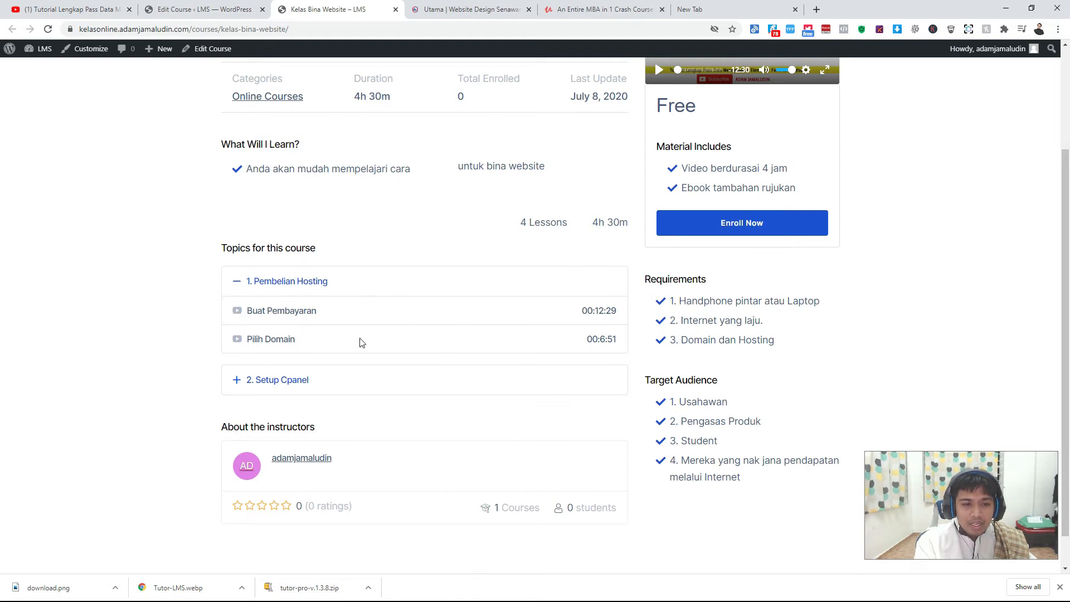
pyautogui.moveTo(325, 315); pyautogui.dragTo(251, 315)
pyautogui.click(235, 314)
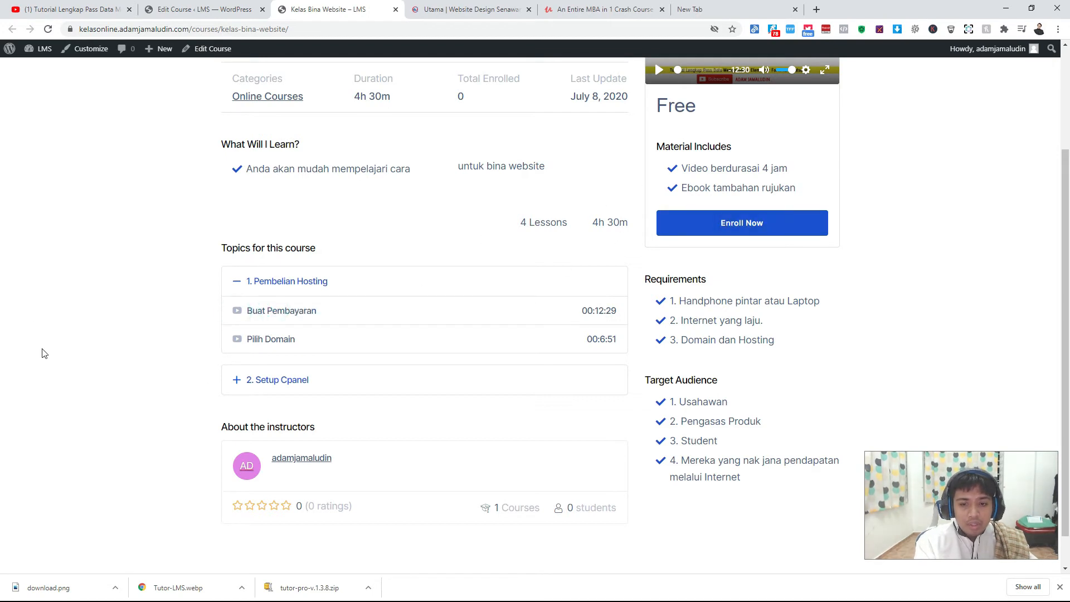
pyautogui.click(236, 381)
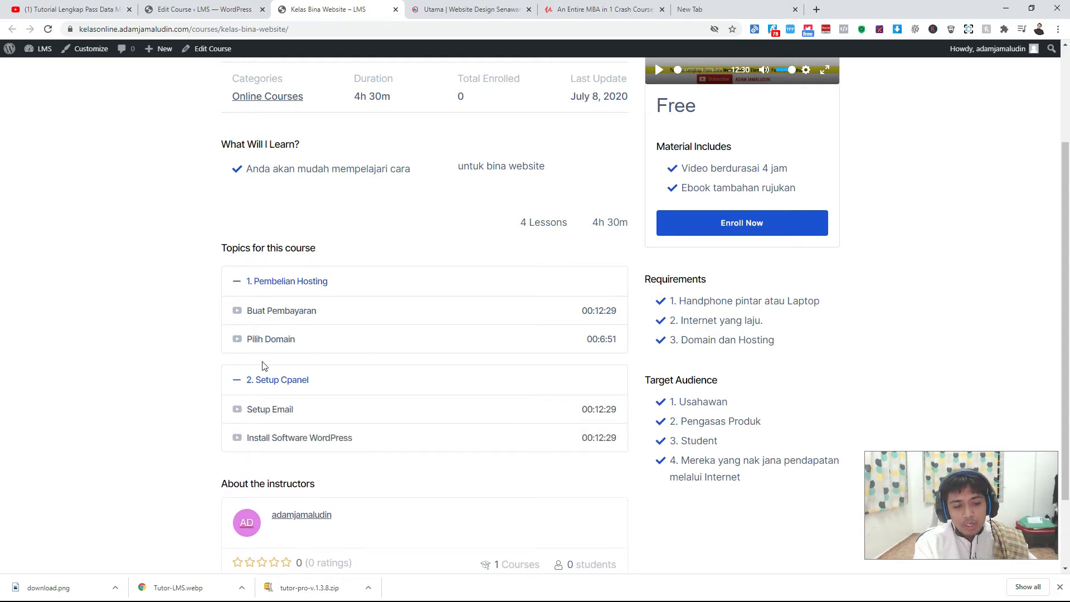
pyautogui.scroll(-2, 265, 432)
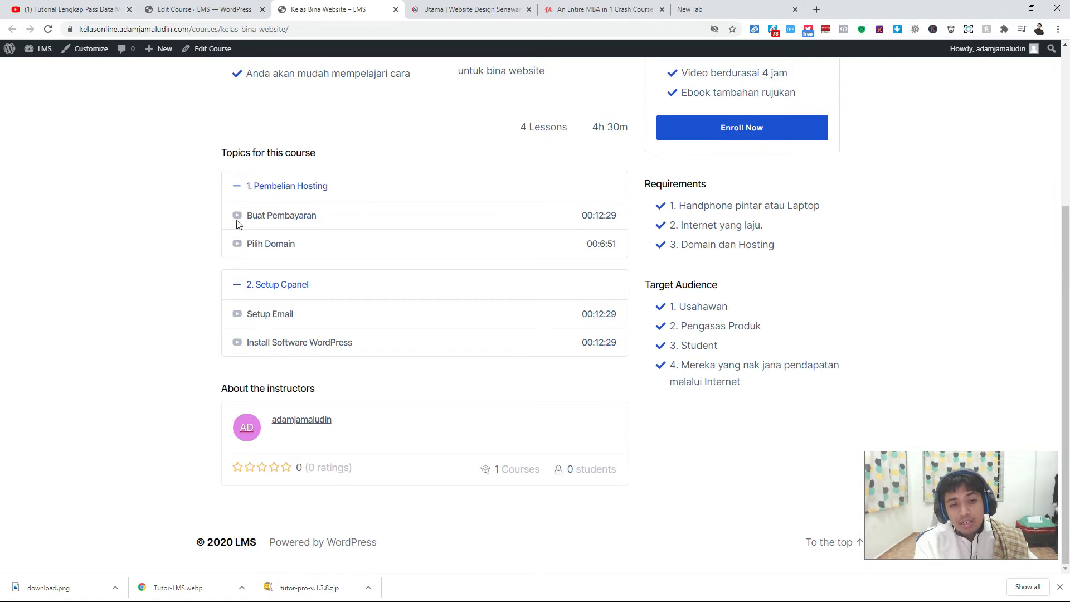
pyautogui.click(232, 187)
pyautogui.click(233, 283)
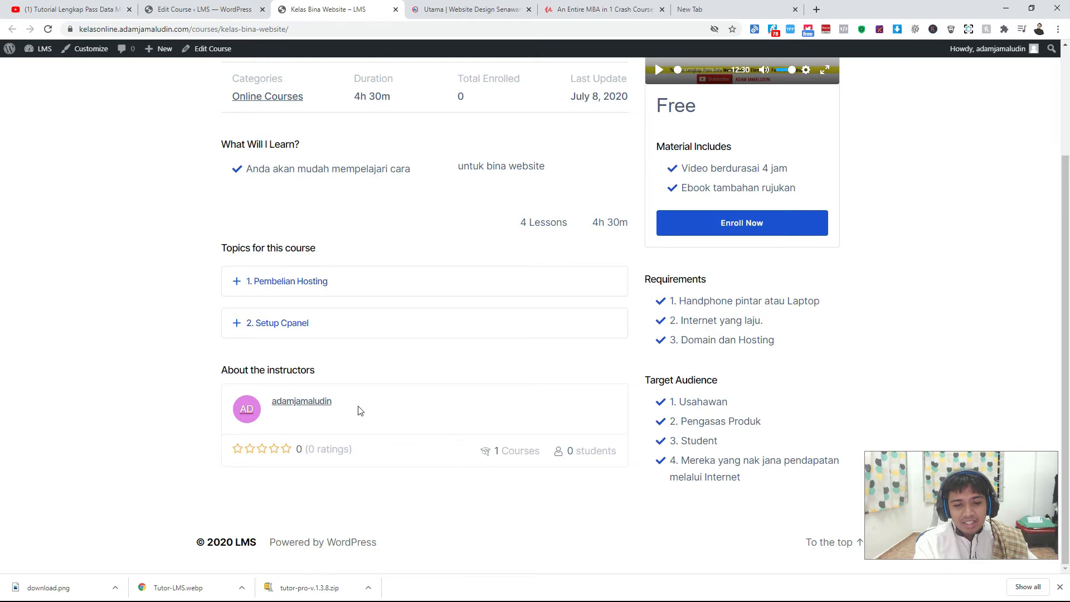
# From the course editor, open the logged-in account's profile for editing in a separate browser tab.
pyautogui.click(210, 8)
pyautogui.moveTo(1022, 51)
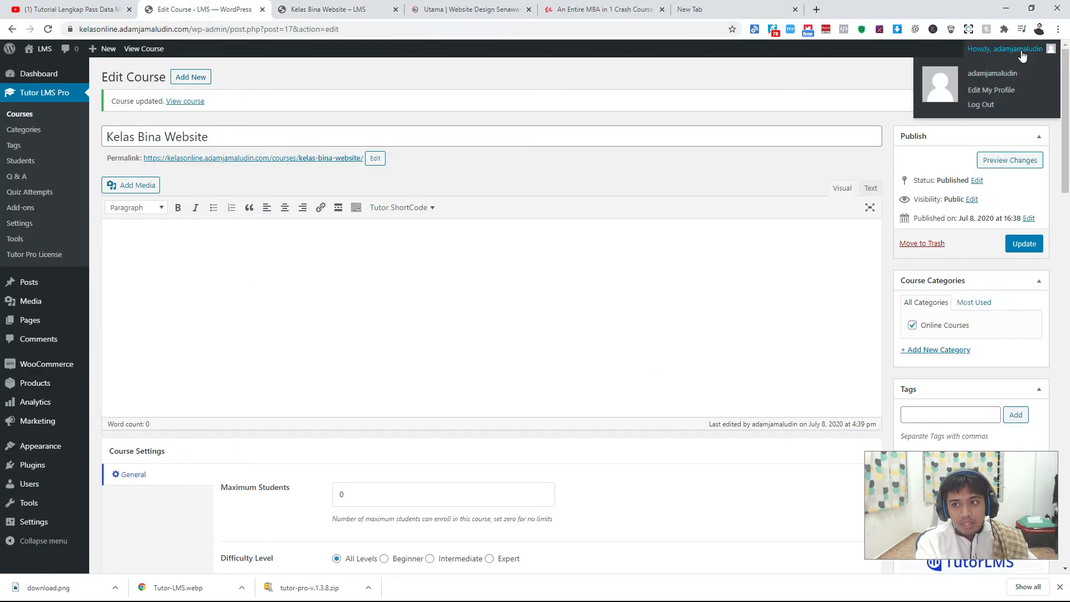
pyautogui.middleClick(991, 97)
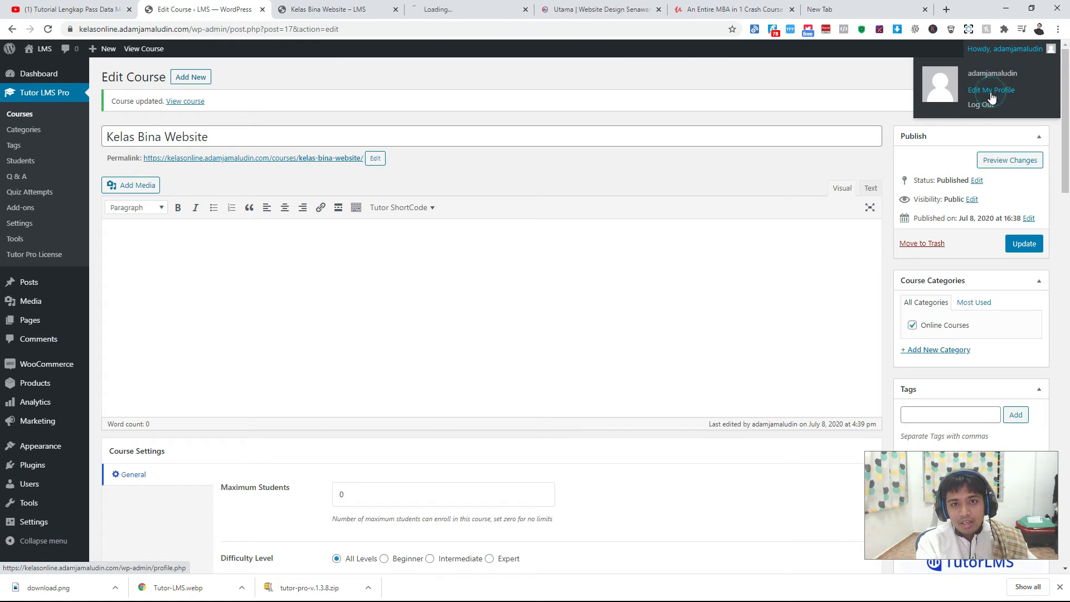
pyautogui.click(446, 9)
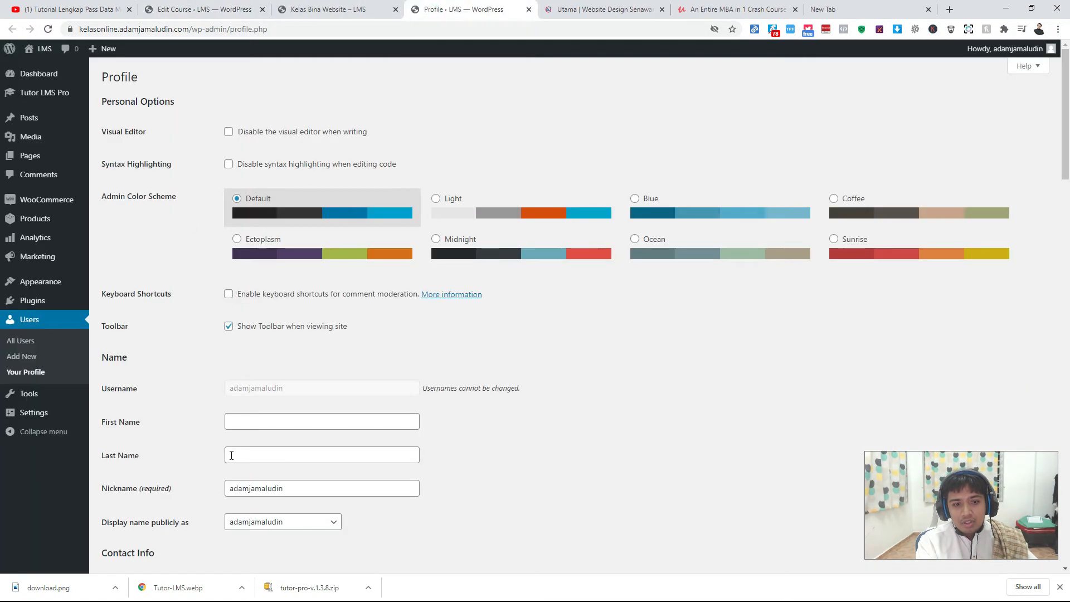
# Enter biographical info starting "Kenali saya", the instructor's name and "Professional Website Designer dari Senawang, Negeri Sembilan", and update the profile.
pyautogui.scroll(-8, 229, 451)
pyautogui.scroll(1, 310, 295)
pyautogui.click(291, 335)
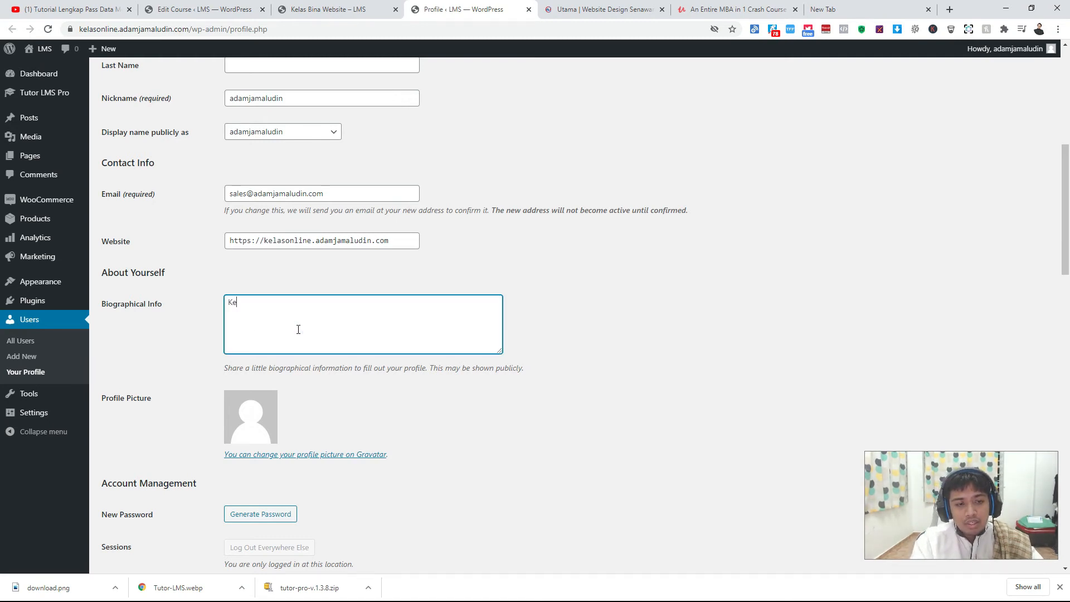
pyautogui.write('Adam Jamaludin, P')
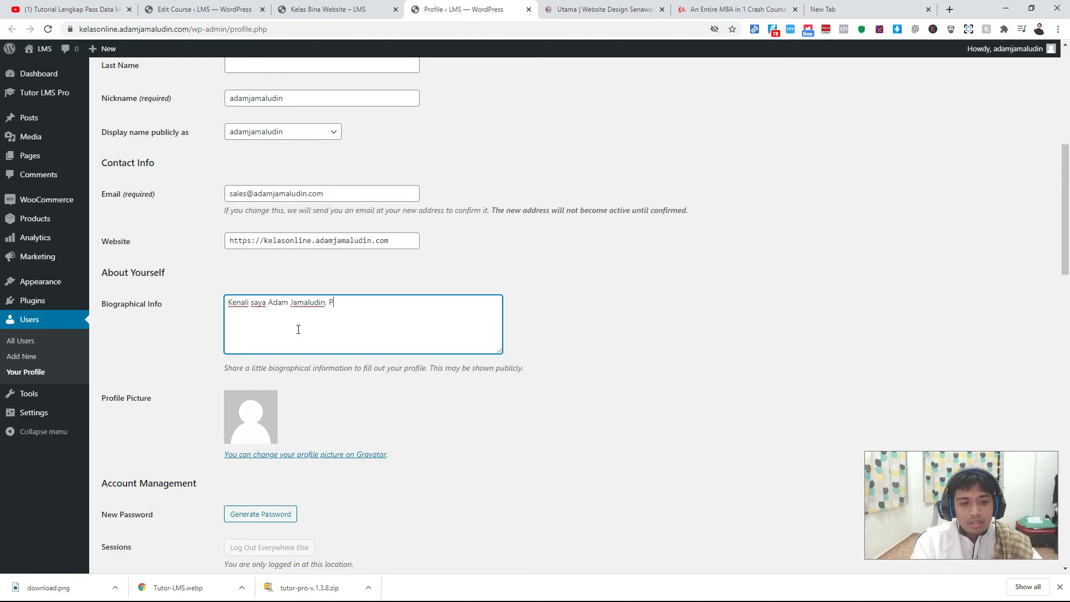
pyautogui.write('rofessional Website Designer')
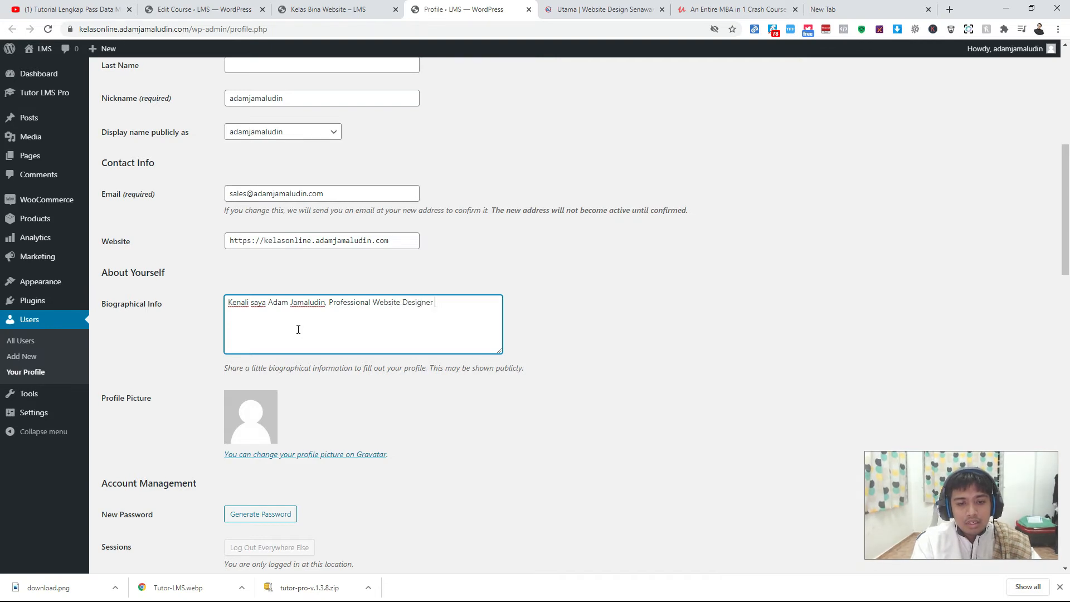
pyautogui.write(' dari Senawang, Negeri Sembilan')
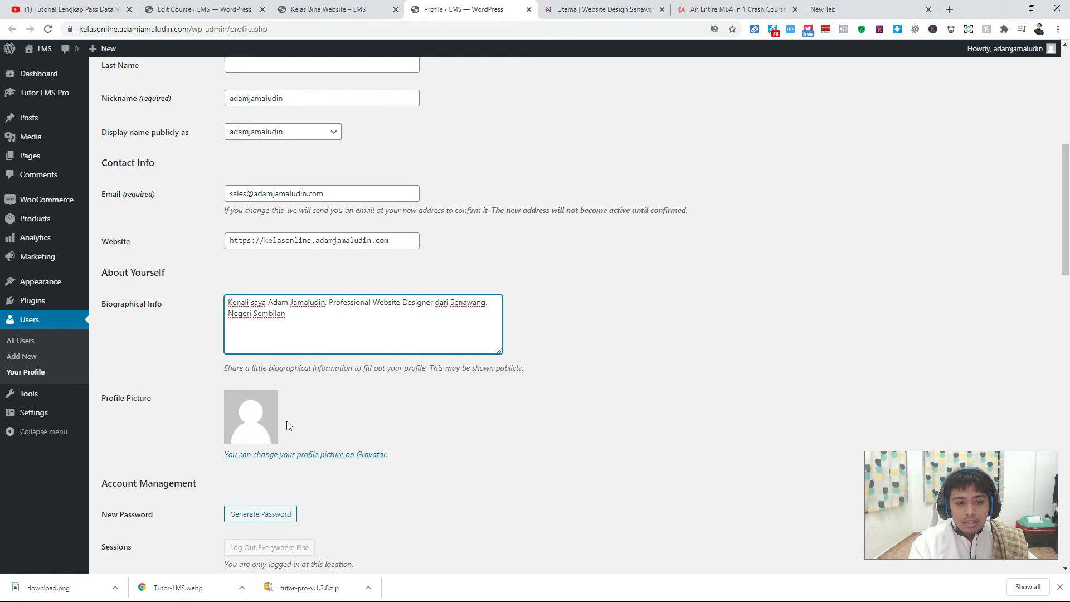
pyautogui.scroll(-20, 286, 410)
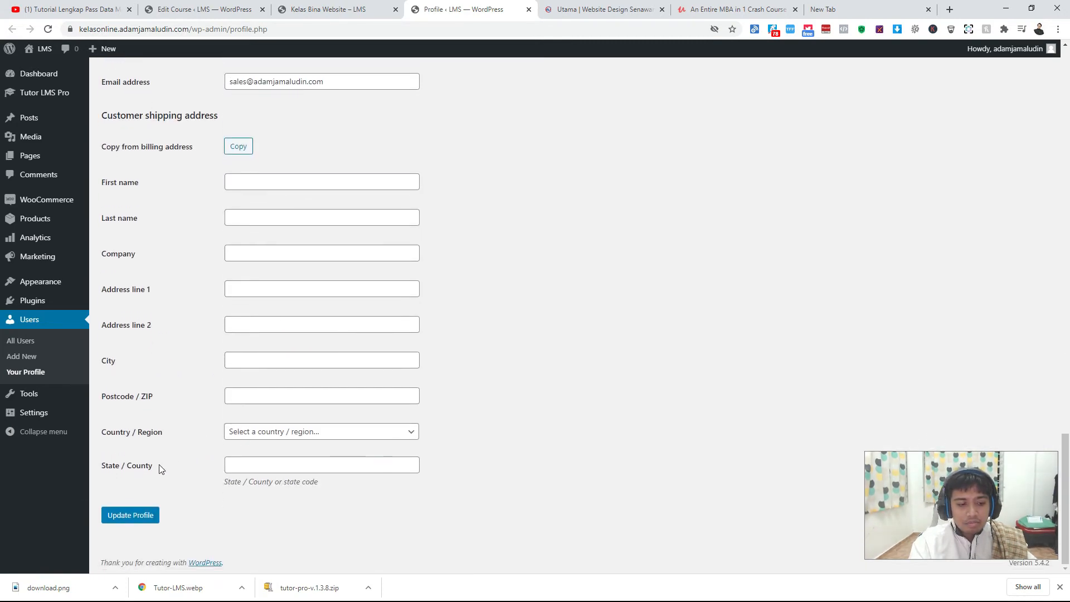
pyautogui.click(134, 516)
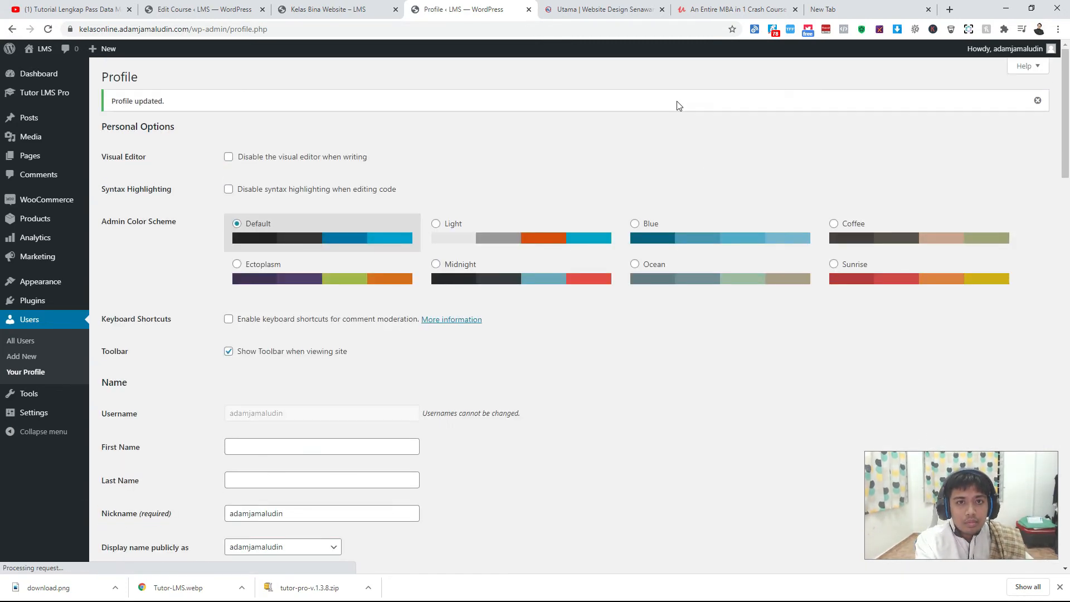
# Check the saved biography, and reload the public course page to inspect its instructor section with the Pembelian Hosting topic expanded.
pyautogui.scroll(-10, 322, 353)
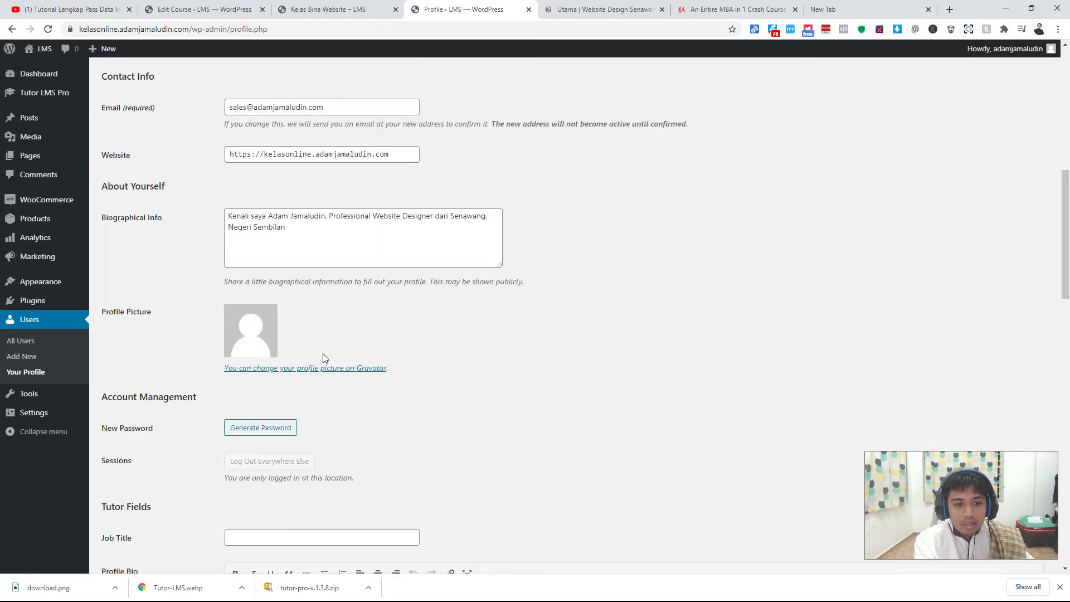
pyautogui.click(346, 11)
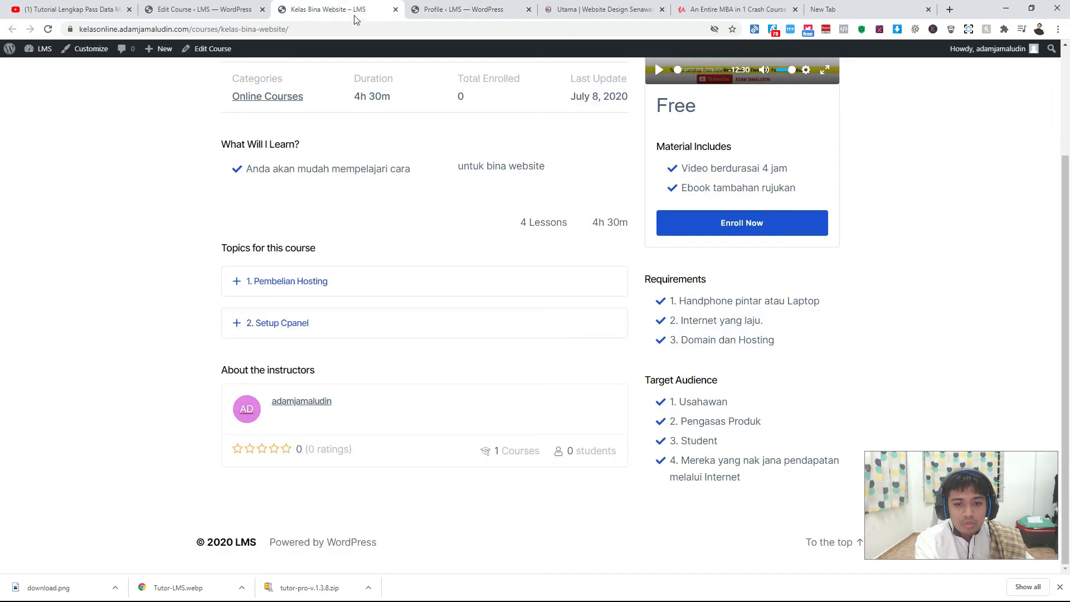
pyautogui.click(304, 287)
pyautogui.scroll(-1, 327, 380)
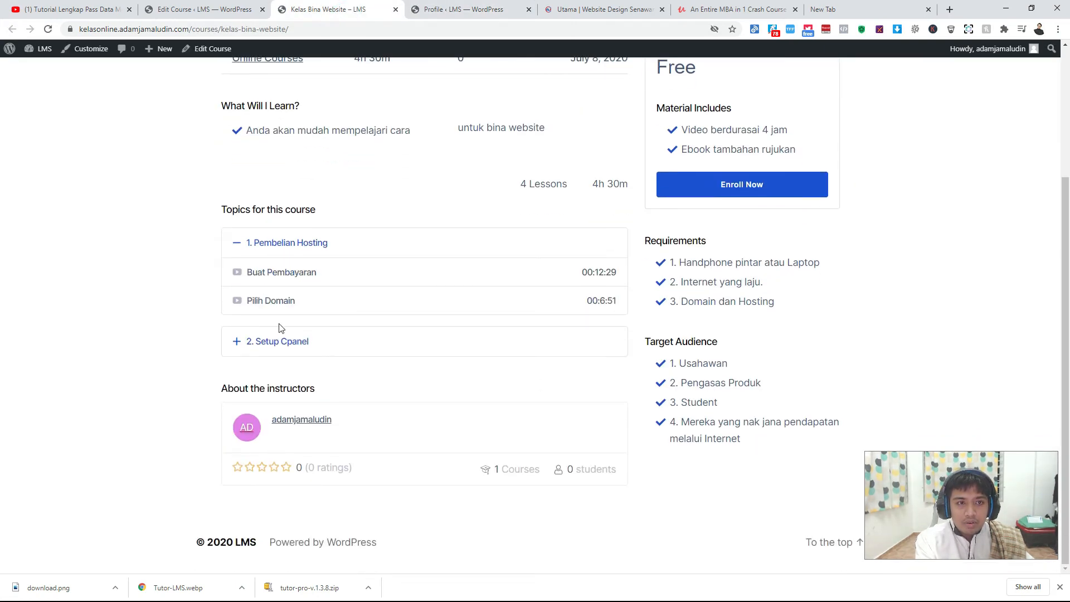
pyautogui.scroll(3, 284, 426)
pyautogui.scroll(-3, 297, 444)
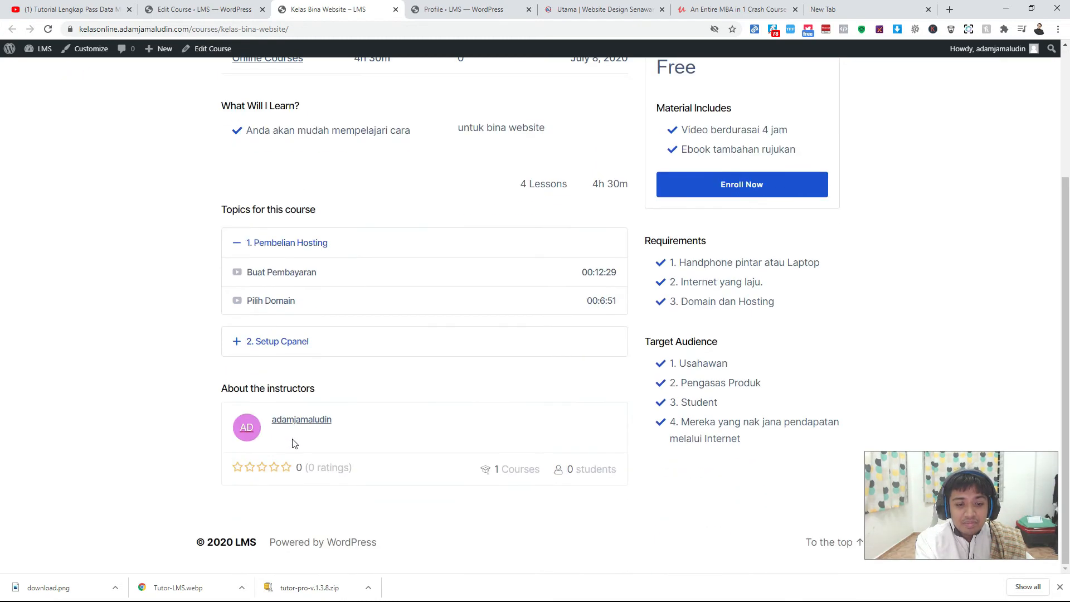
pyautogui.press('F5')
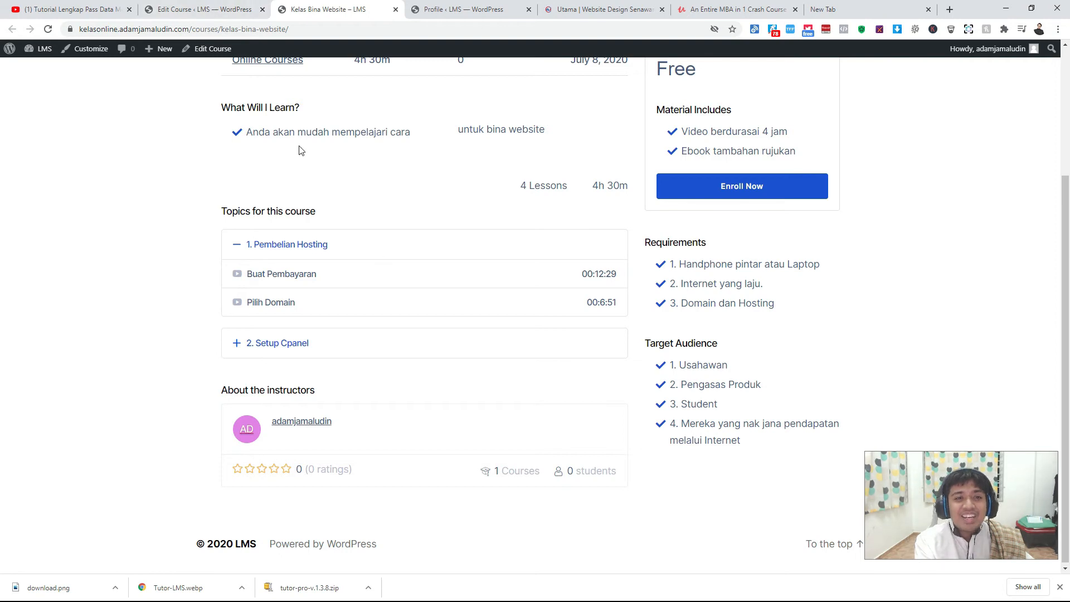
# Enable Course Marketplace in the Tutor LMS instructor settings and save the settings.
pyautogui.click(183, 13)
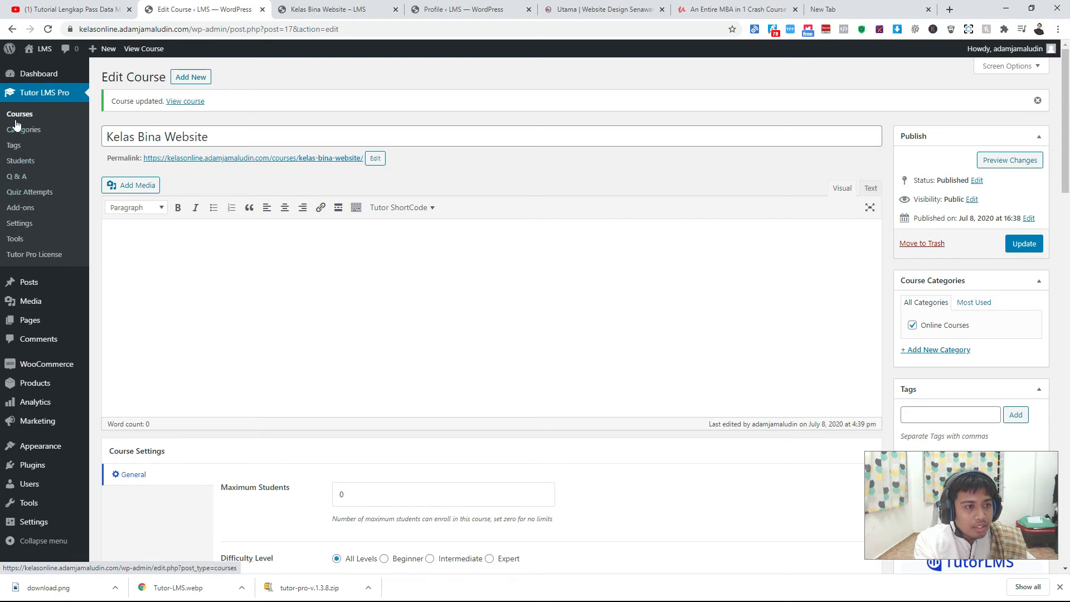
pyautogui.click(20, 227)
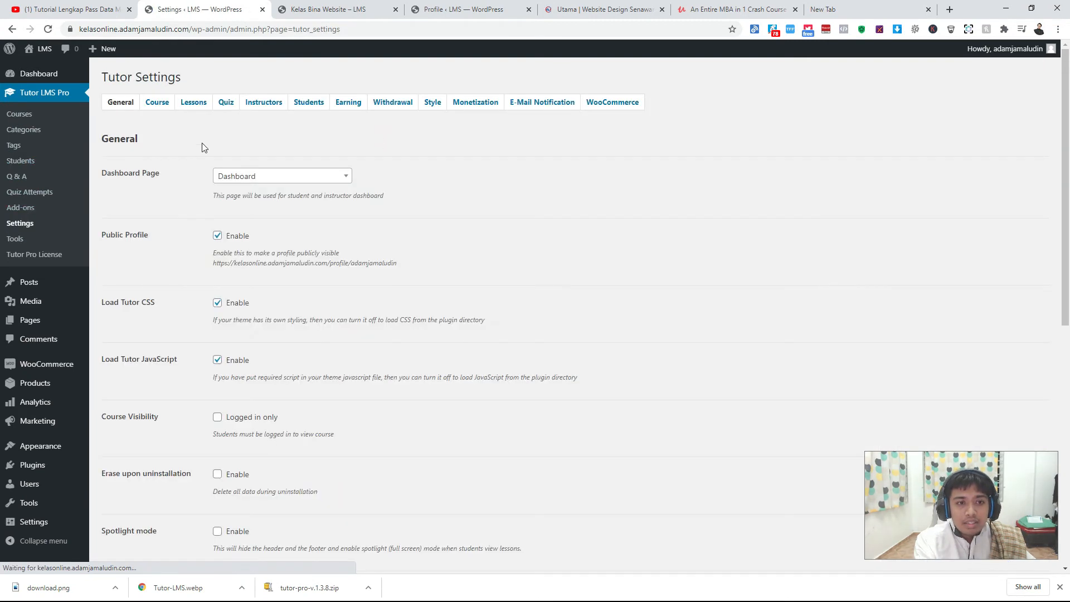
pyautogui.click(260, 104)
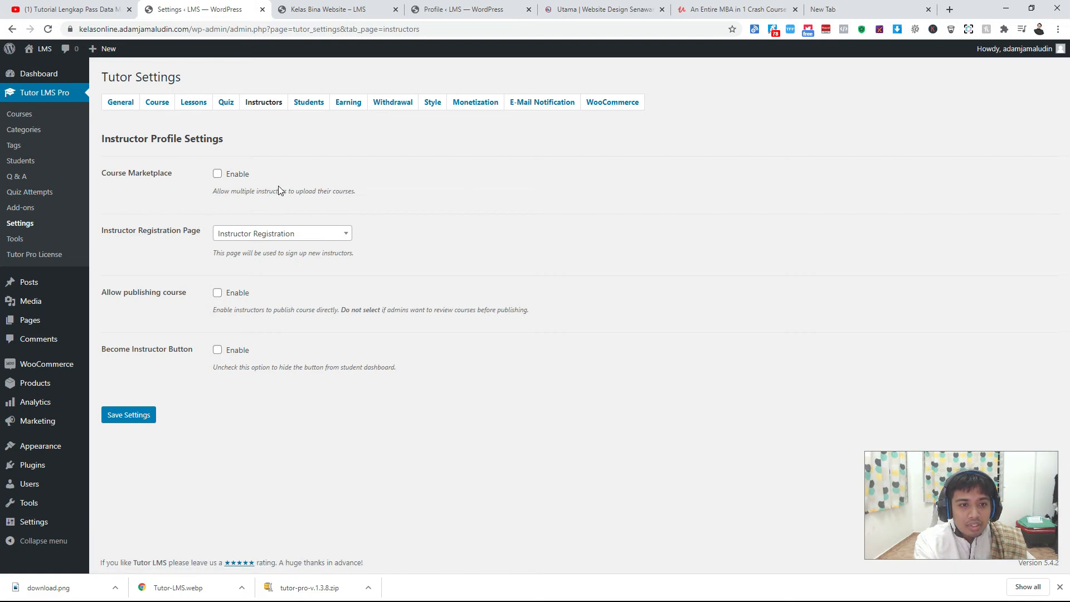
pyautogui.click(218, 175)
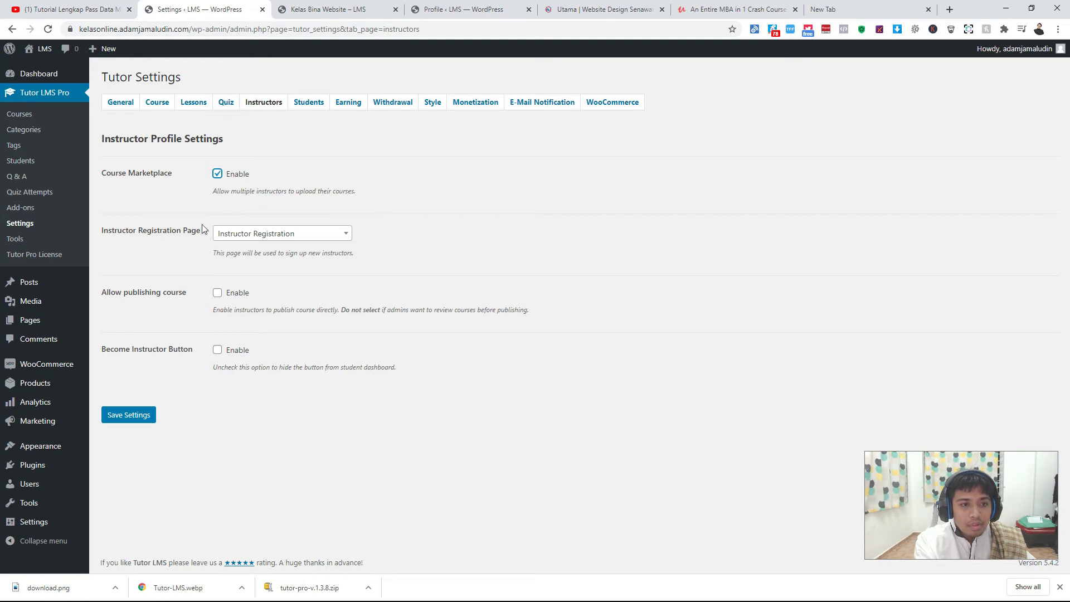
pyautogui.click(117, 416)
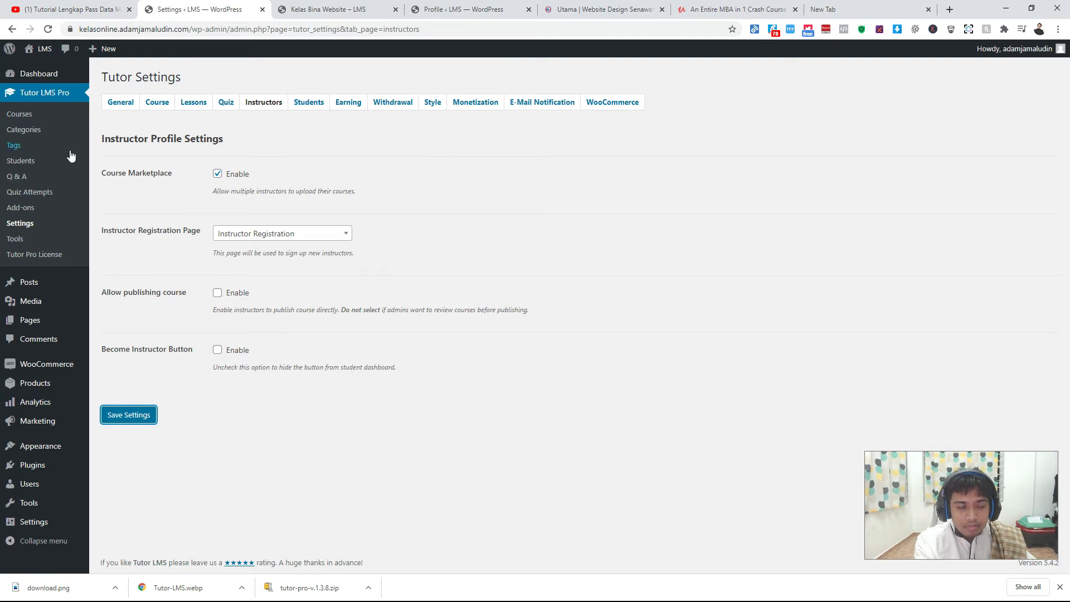
# Reload the public course page to check its instructor and price details, and consult the Step Setup slide in PowerPoint.
pyautogui.click(338, 12)
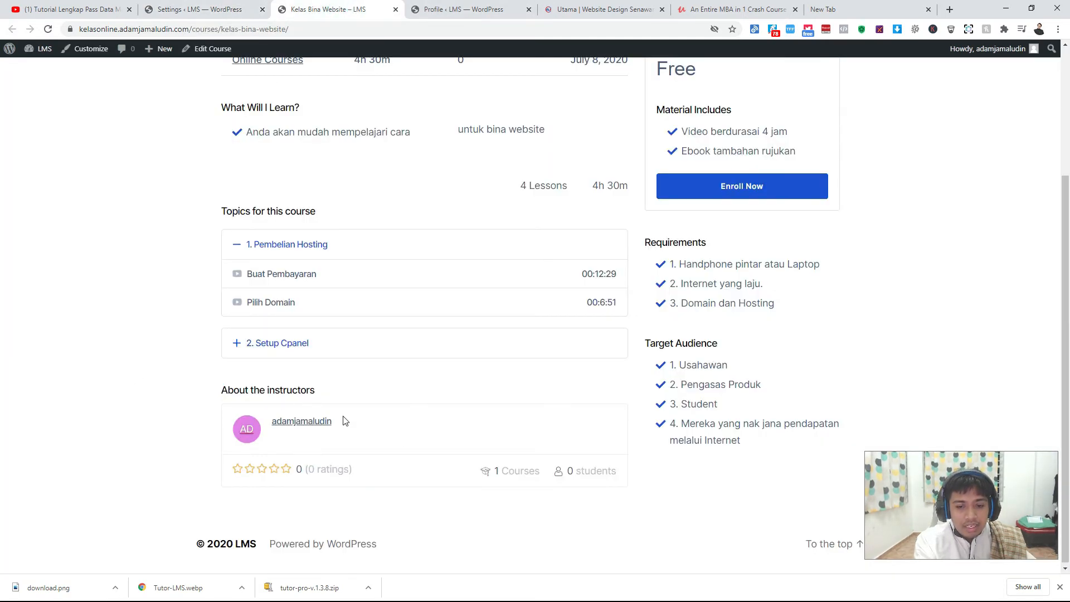
pyautogui.press('F5')
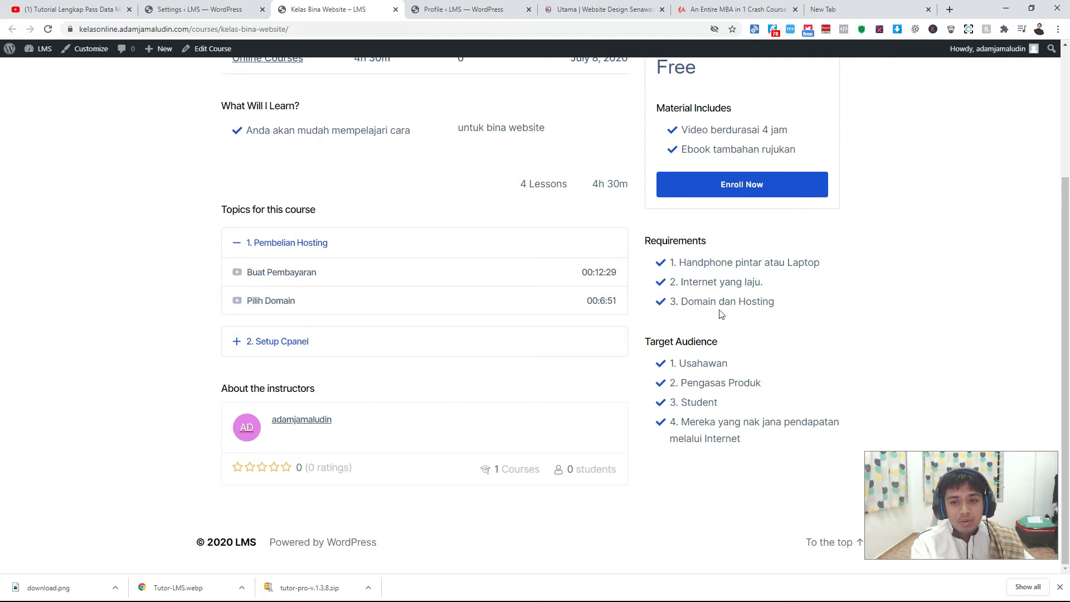
pyautogui.scroll(2, 625, 388)
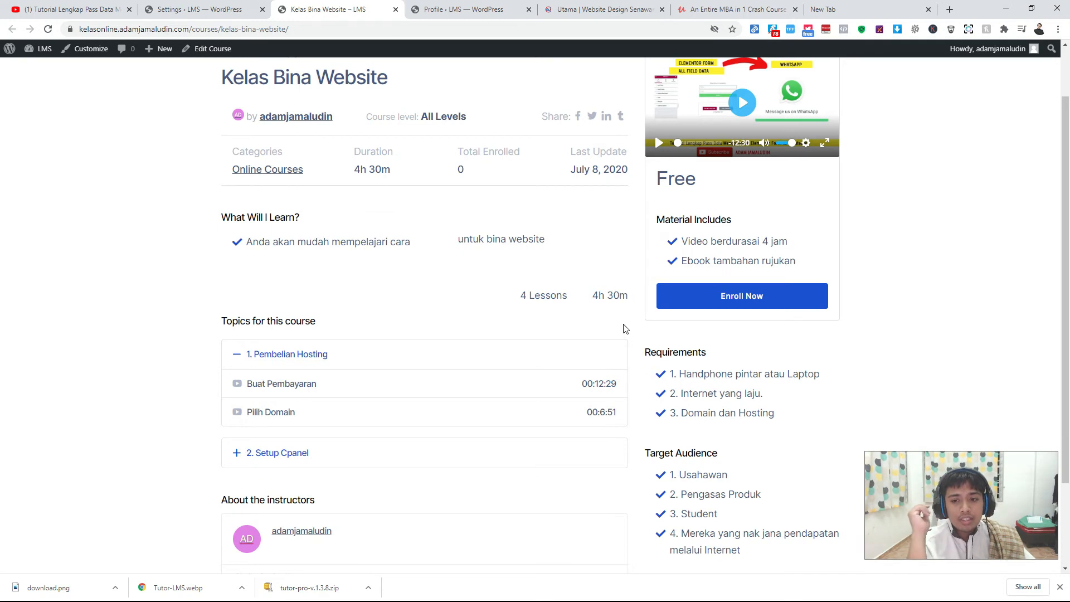
pyautogui.scroll(2, 609, 547)
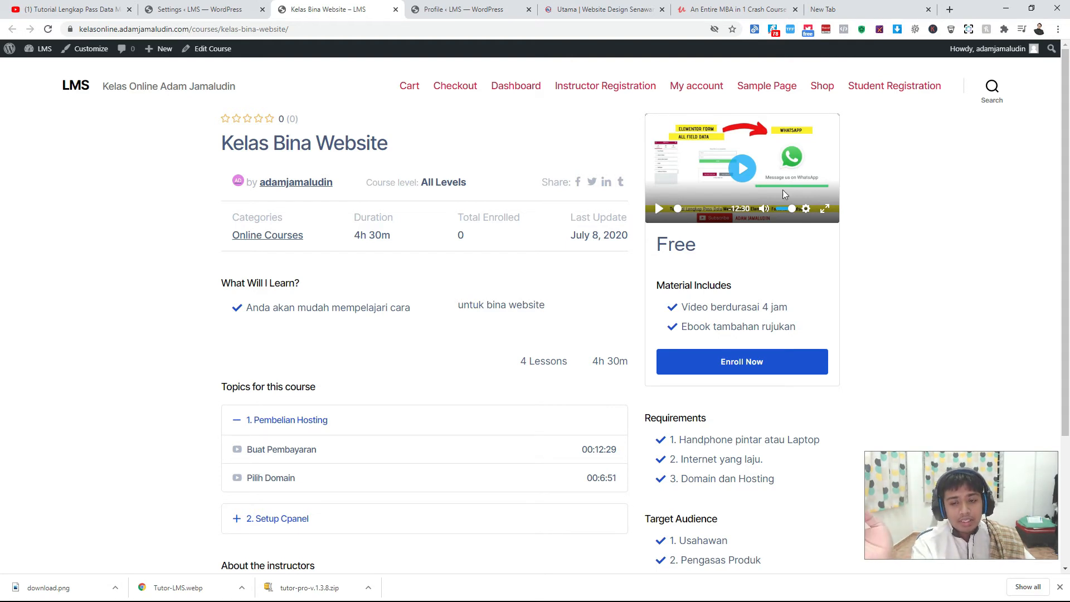
pyautogui.moveTo(704, 244); pyautogui.dragTo(659, 245)
pyautogui.click(749, 268)
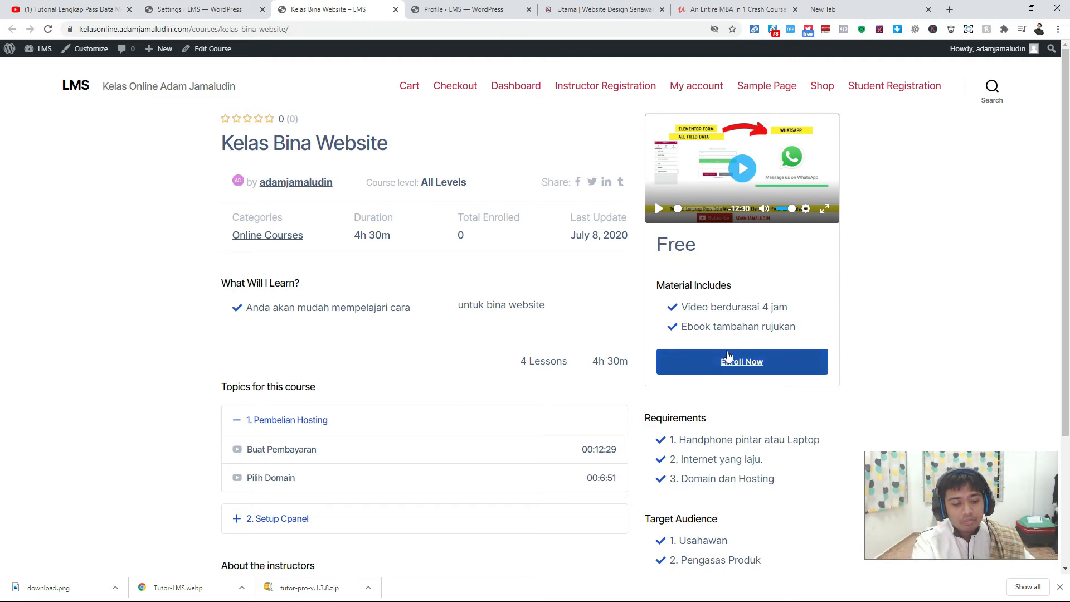
pyautogui.hotkey('alt', 'Tab')
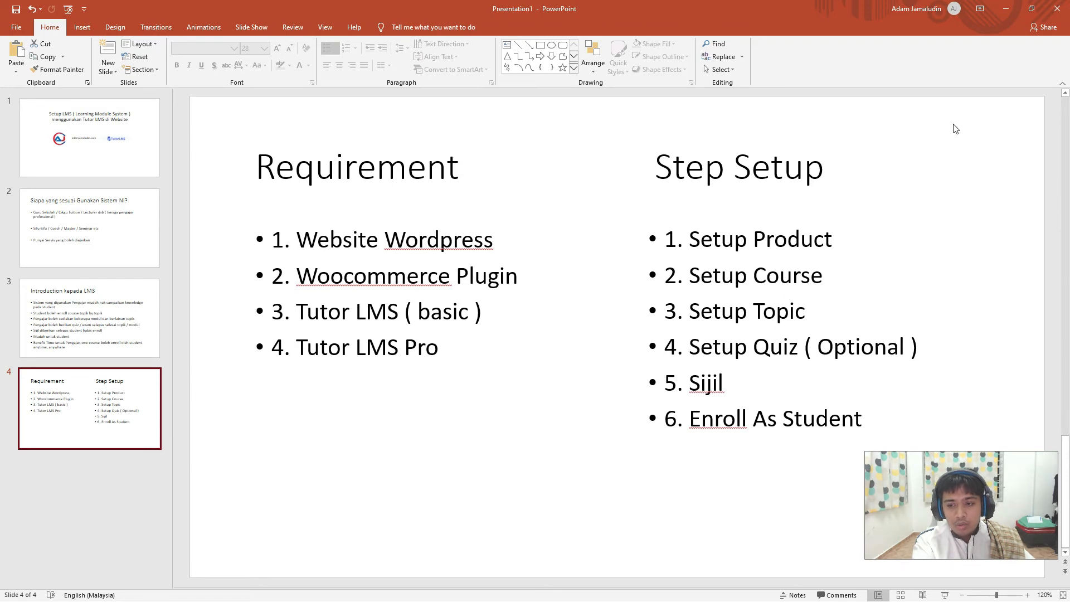
pyautogui.hotkey('alt', 'Tab')
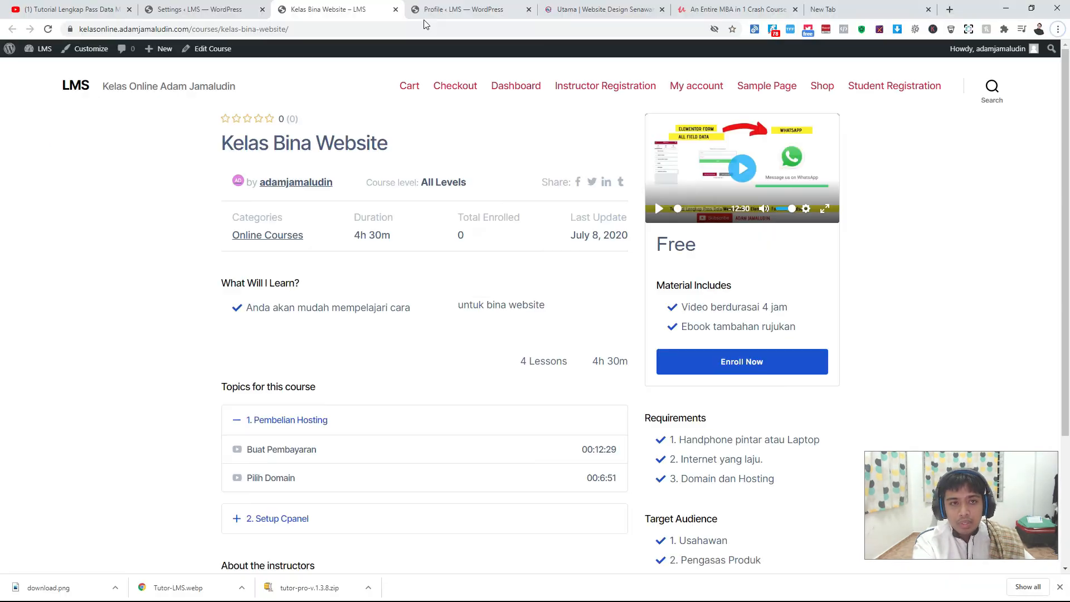
# Open the Tutor LMS courses list and filter it by the author of Kelas Bina Website.
pyautogui.click(188, 6)
pyautogui.click(25, 115)
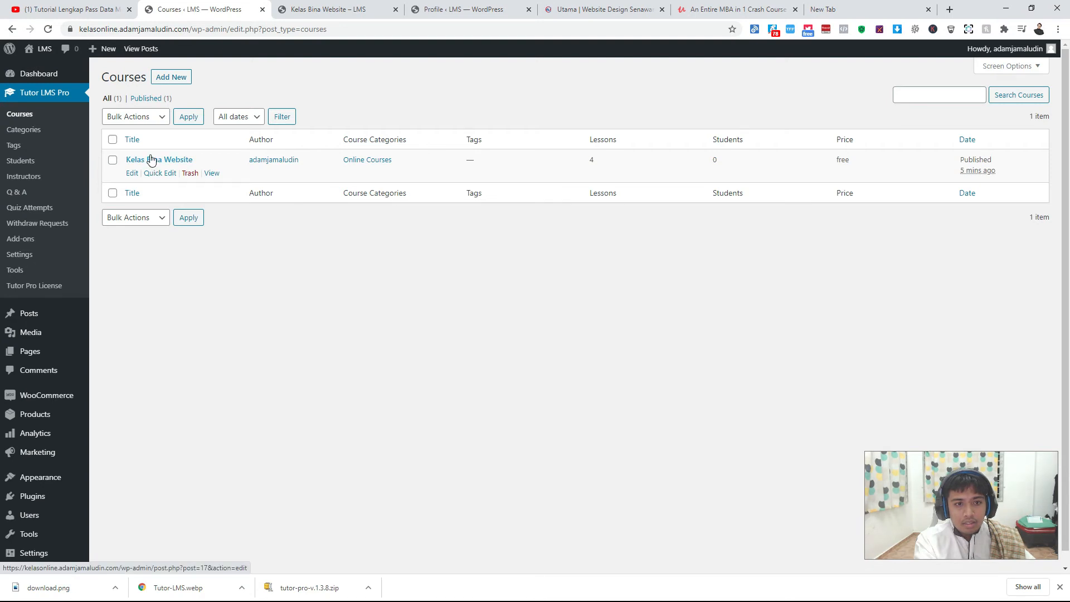
pyautogui.click(266, 162)
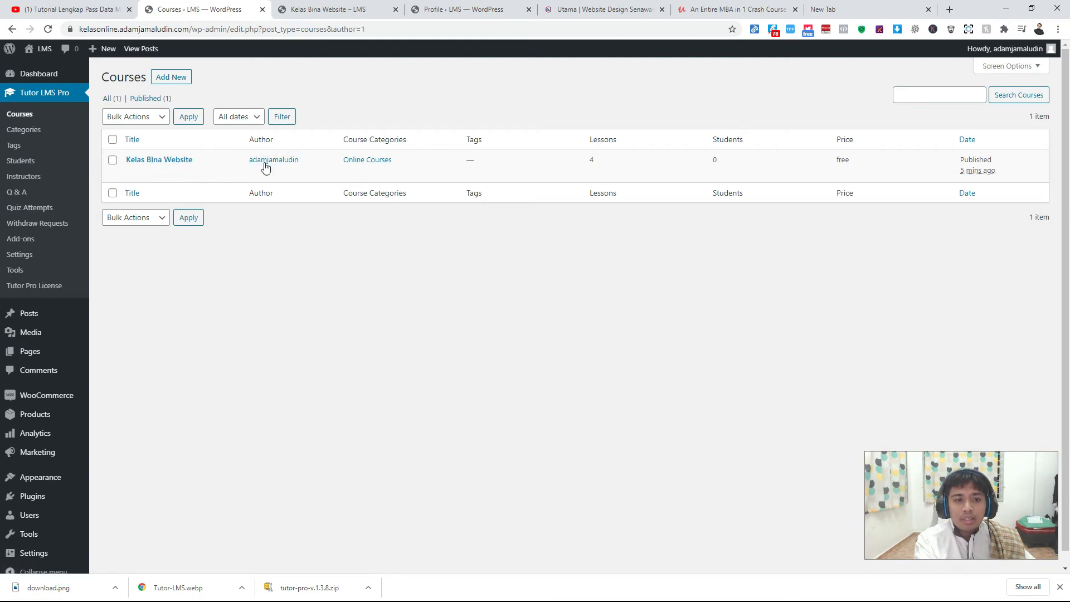
# Open the Kelas Bina Website course for editing and start a new quiz in its Pembelian Hosting topic.
pyautogui.click(170, 160)
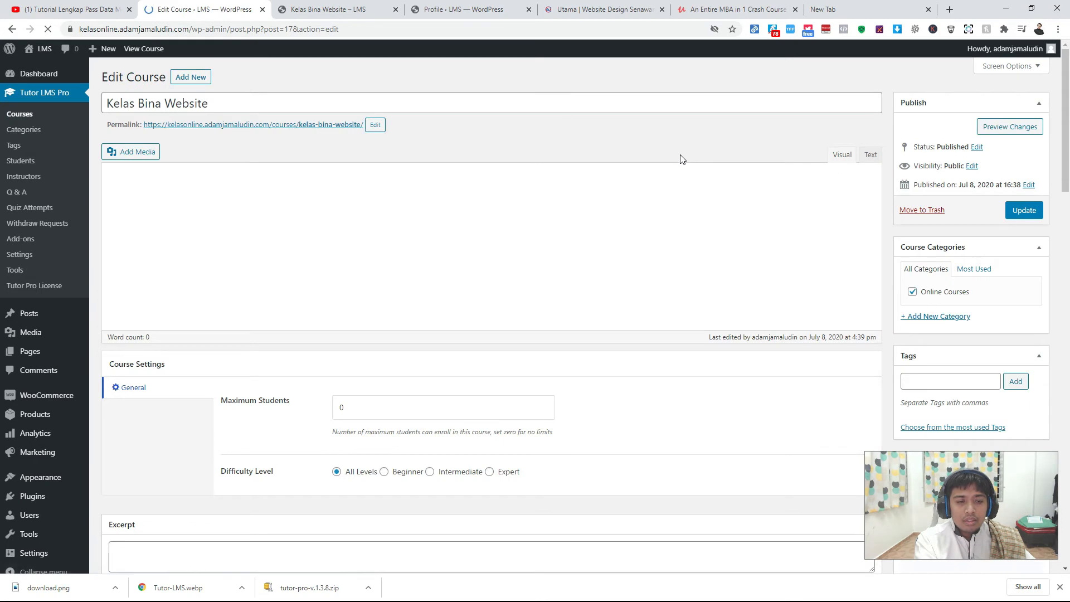
pyautogui.scroll(-15, 570, 279)
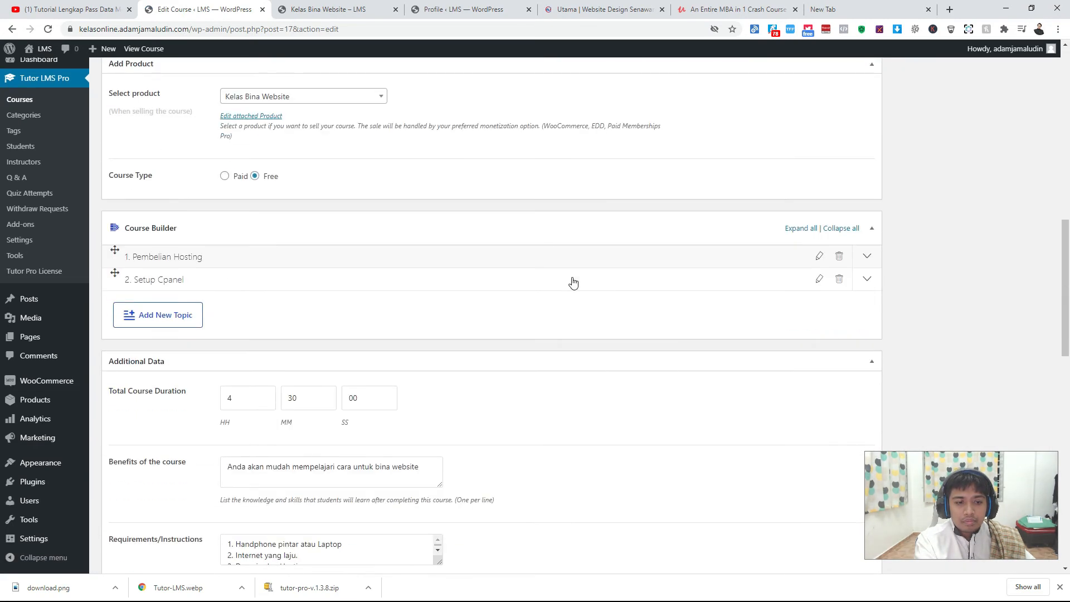
pyautogui.scroll(-8, 570, 278)
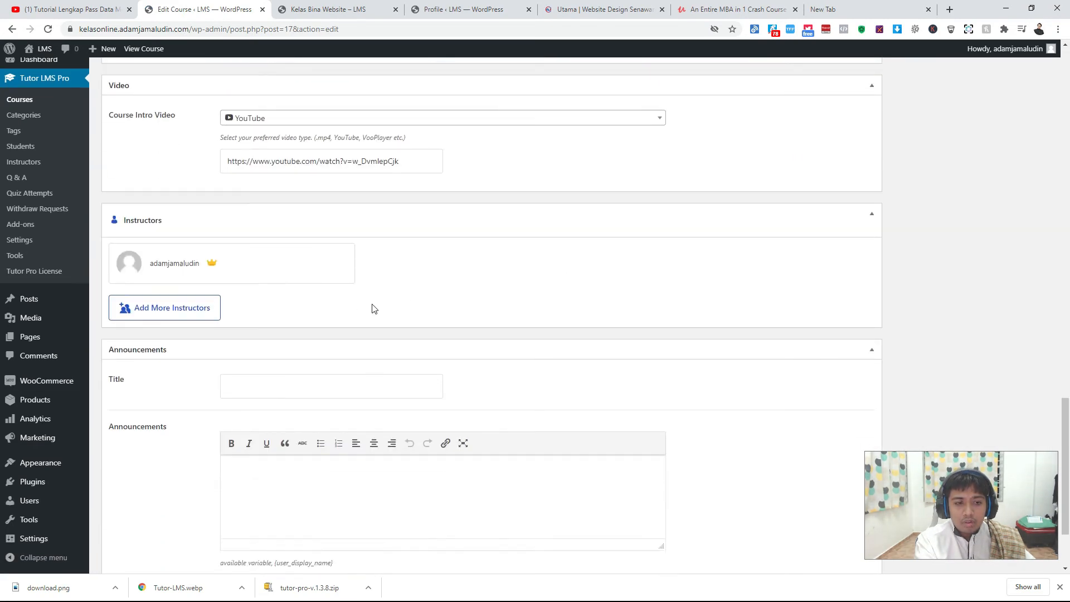
pyautogui.scroll(9, 361, 305)
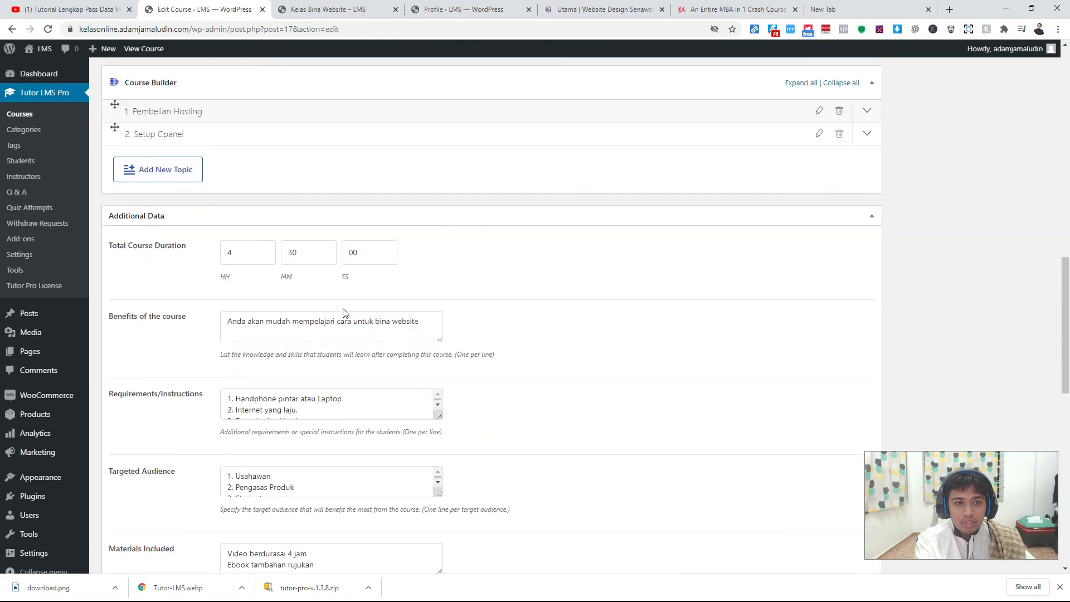
pyautogui.scroll(3, 344, 308)
pyautogui.click(242, 308)
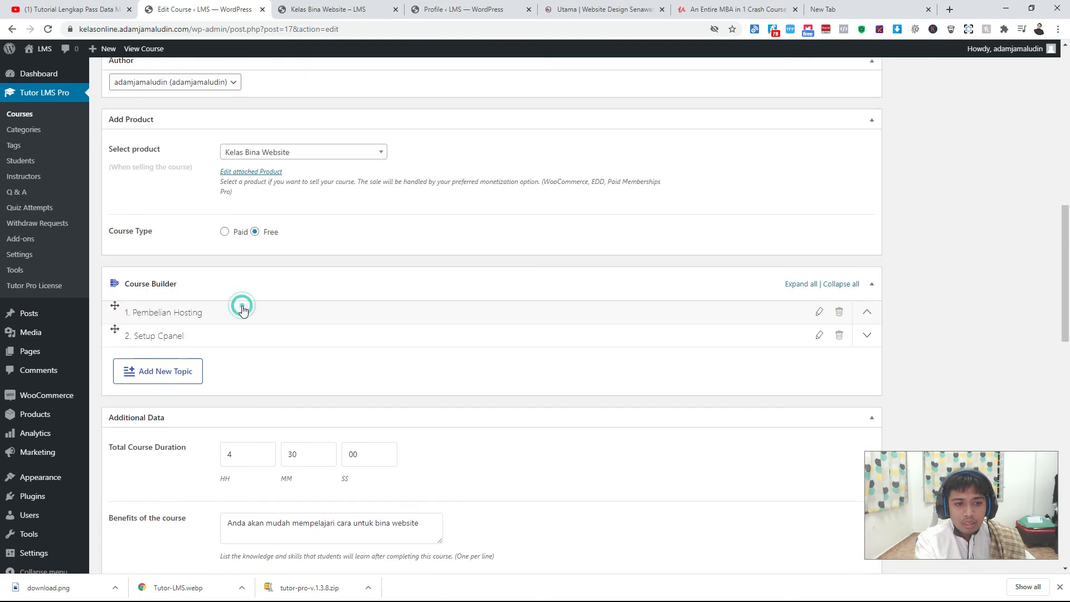
pyautogui.click(166, 393)
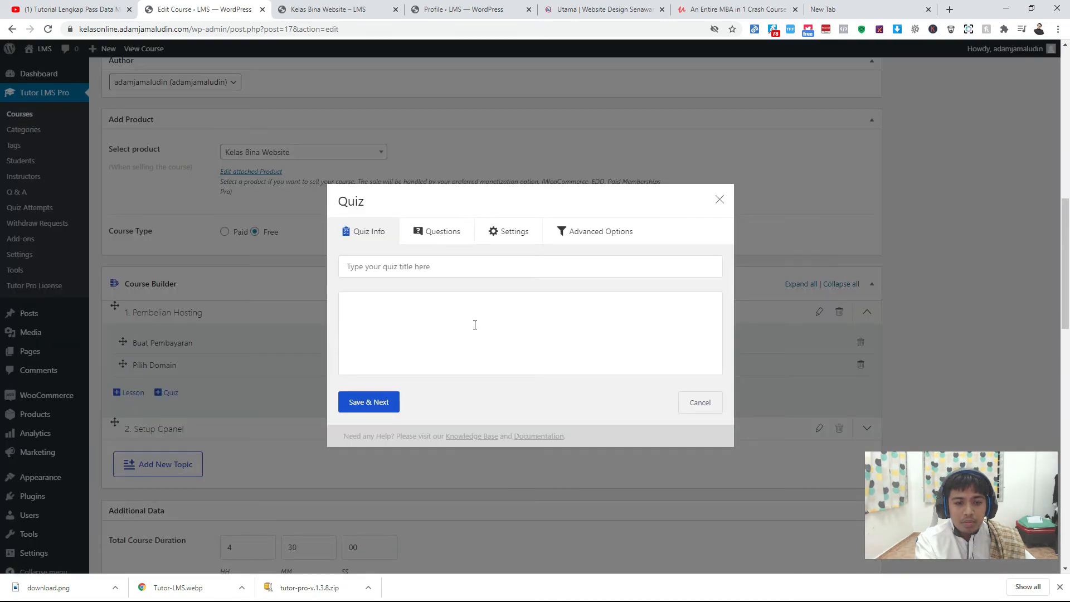
pyautogui.click(384, 268)
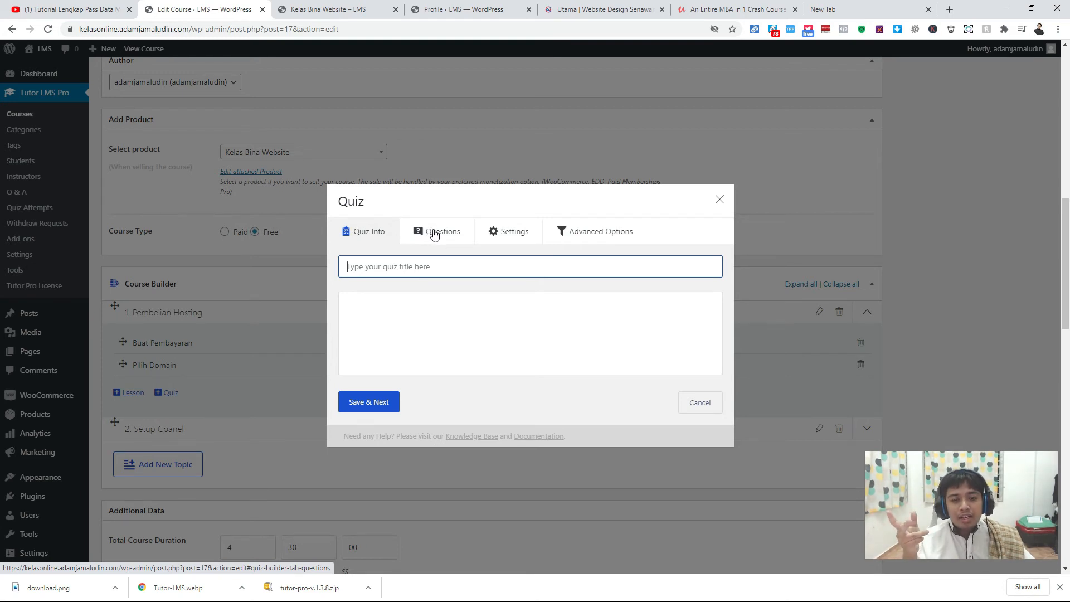
pyautogui.click(433, 236)
pyautogui.click(432, 240)
pyautogui.click(446, 232)
pyautogui.click(383, 261)
pyautogui.click(418, 237)
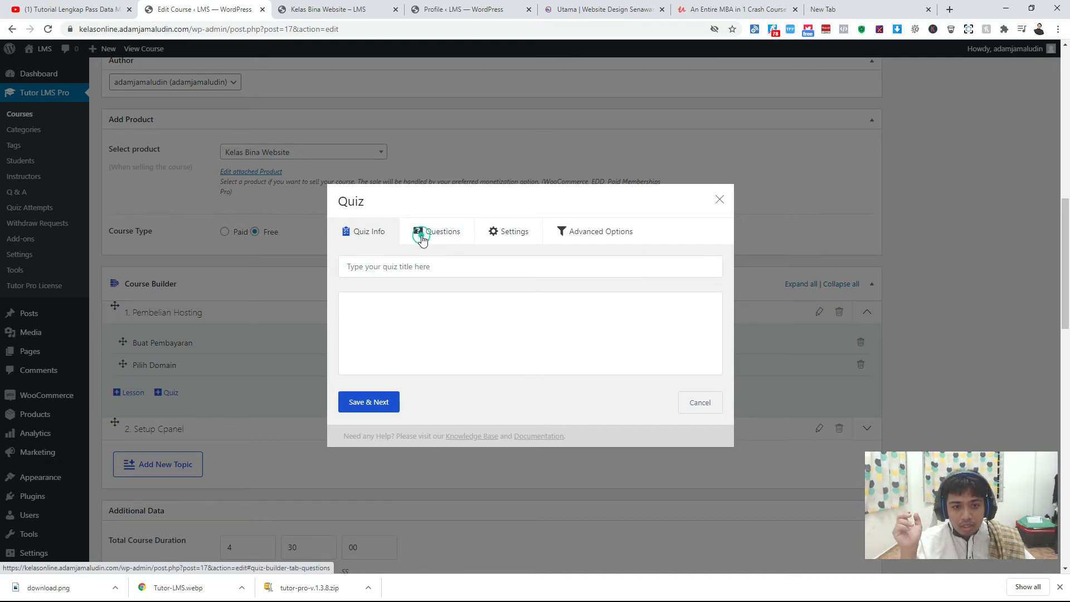
# Title the quiz "Quiz Mengenai Pembelian Hosting" and save it to continue to its questions.
pyautogui.click(382, 269)
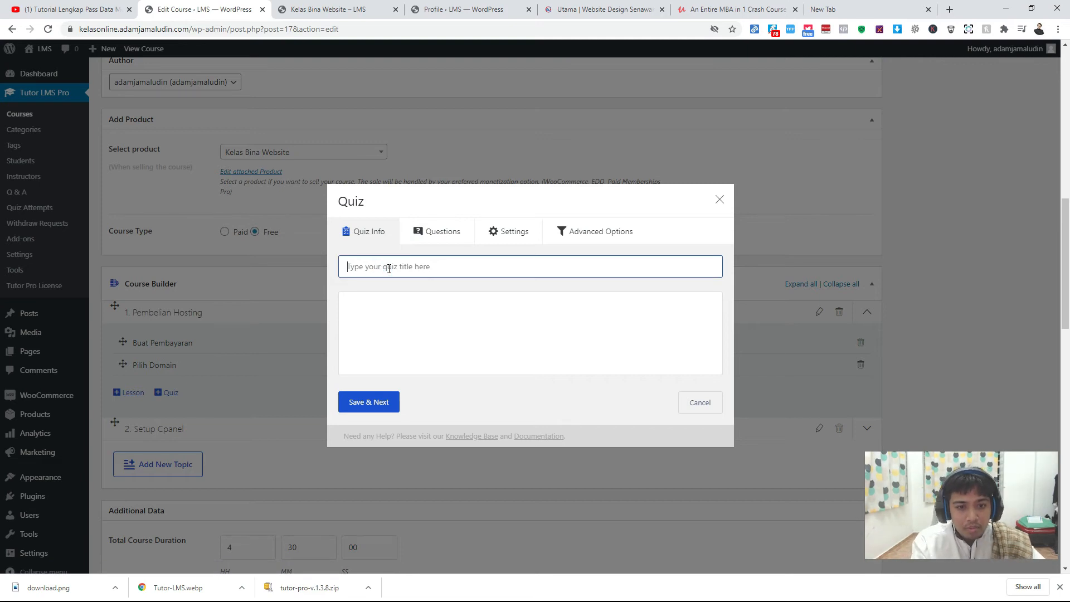
pyautogui.write('Quiz T')
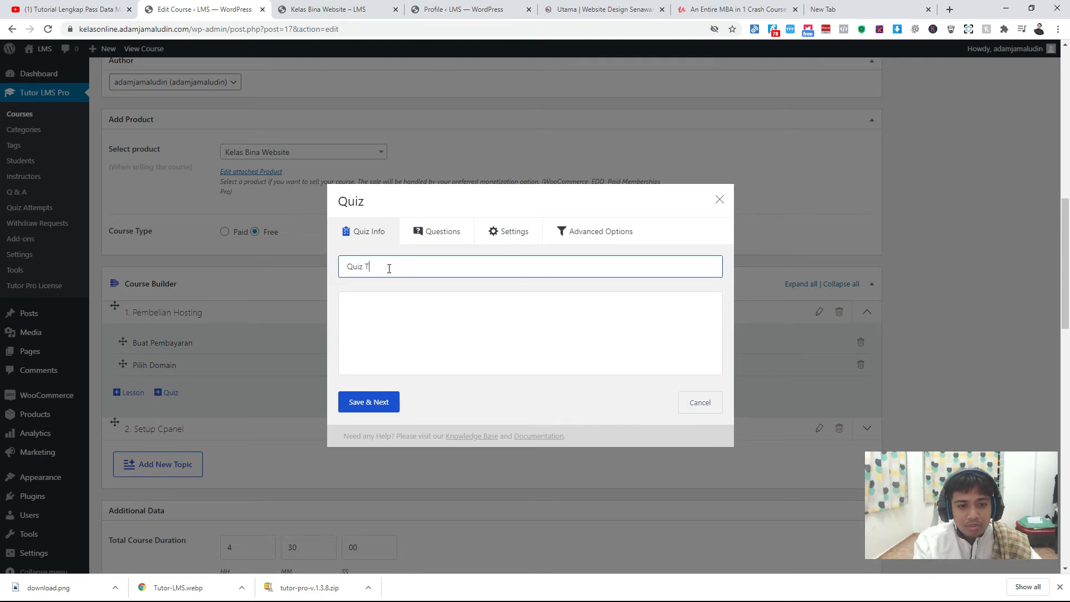
pyautogui.press('BackSpace')
pyautogui.write('Men')
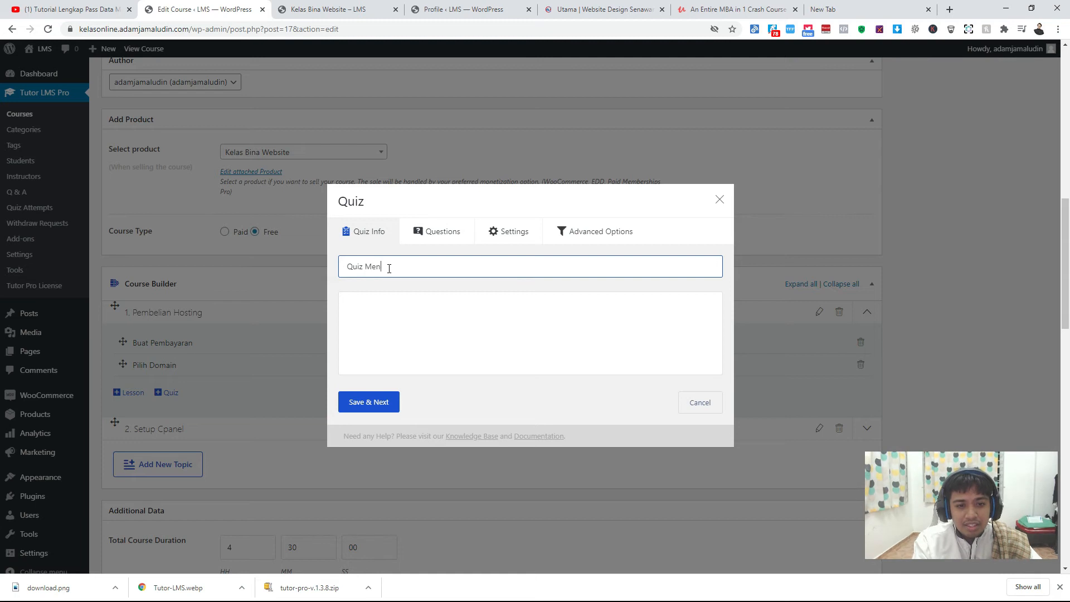
pyautogui.write('genai Pembel')
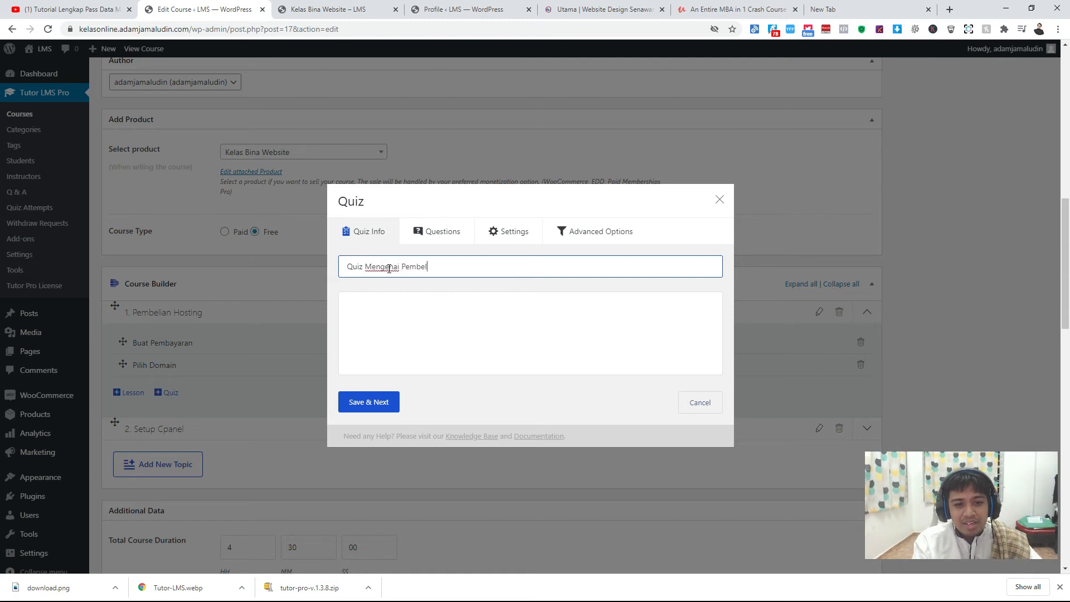
pyautogui.write('ian hoHostin')
pyautogui.press('BackSpace')
pyautogui.write('g')
pyautogui.click(359, 402)
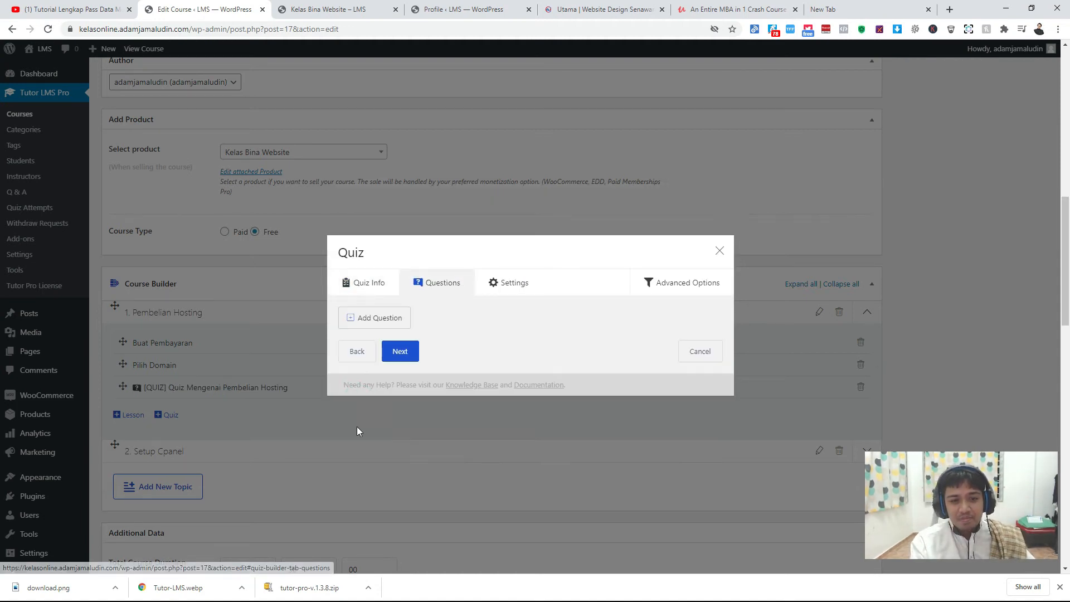
# Add a question to the quiz and word it "Bagaimana cara untuk beli hosting".
pyautogui.click(359, 316)
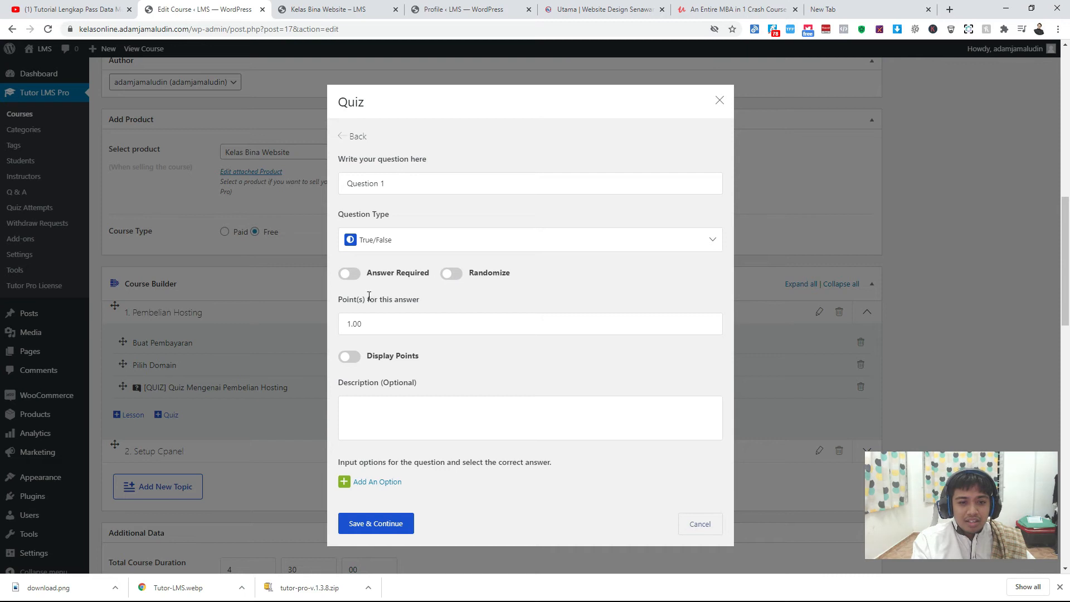
pyautogui.moveTo(373, 320); pyautogui.dragTo(344, 323)
pyautogui.click(372, 323)
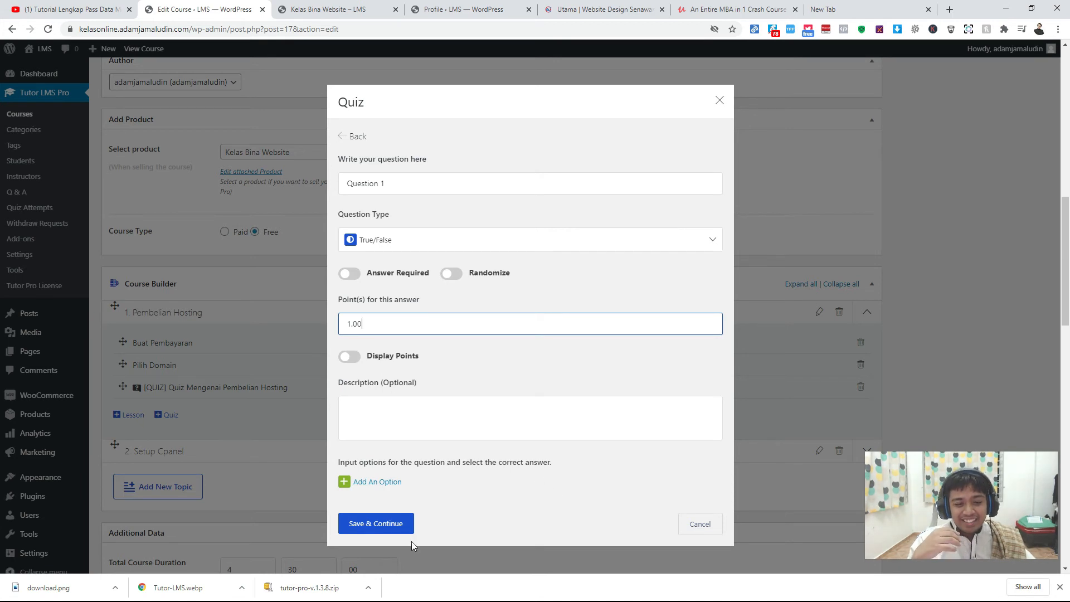
pyautogui.click(383, 524)
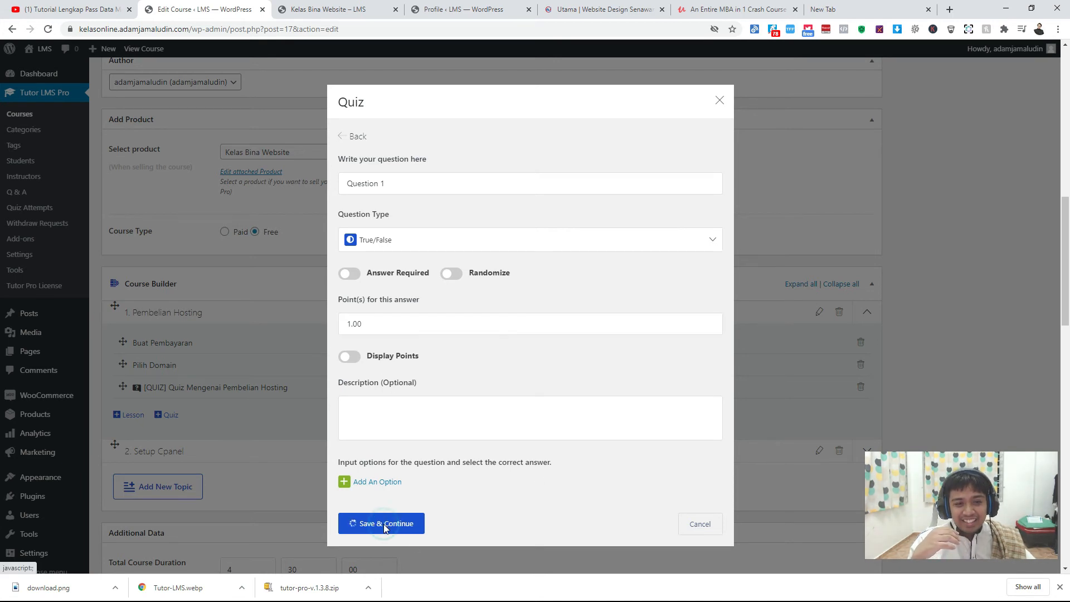
pyautogui.tripleClick(412, 187)
pyautogui.write('Bagaimana ca')
pyautogui.write('ra untuk p')
pyautogui.write('el')
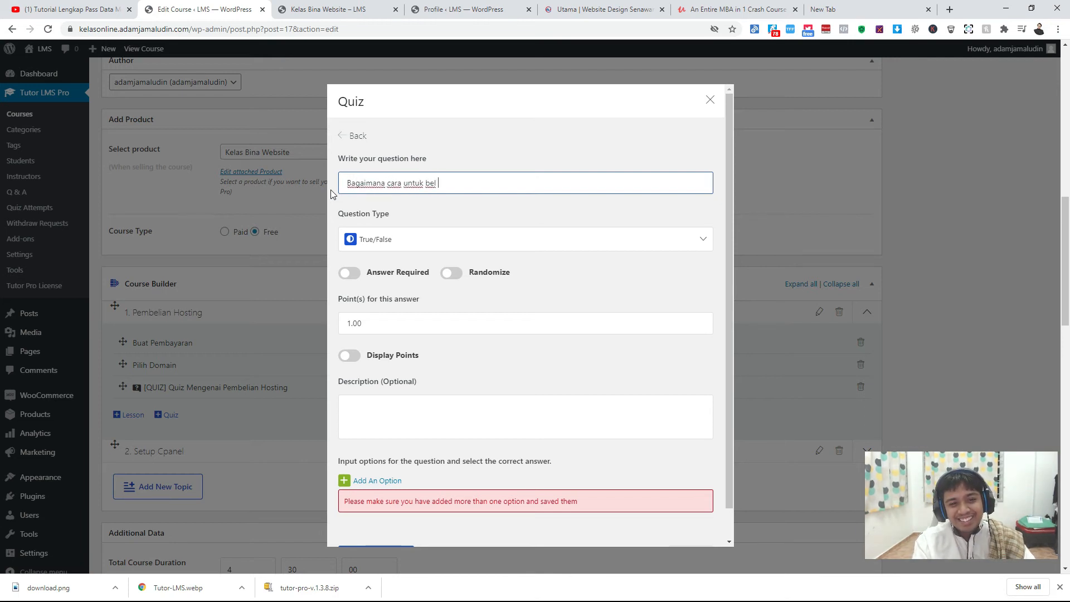
pyautogui.write('i hosting')
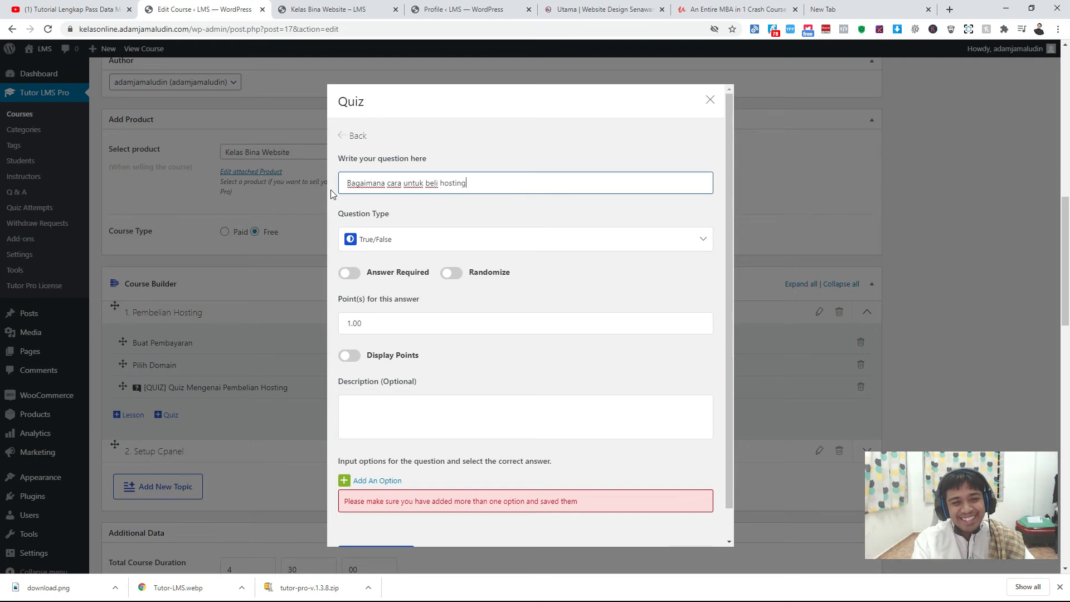
# Make an answer to the question required and set its type to Short Answer.
pyautogui.click(350, 273)
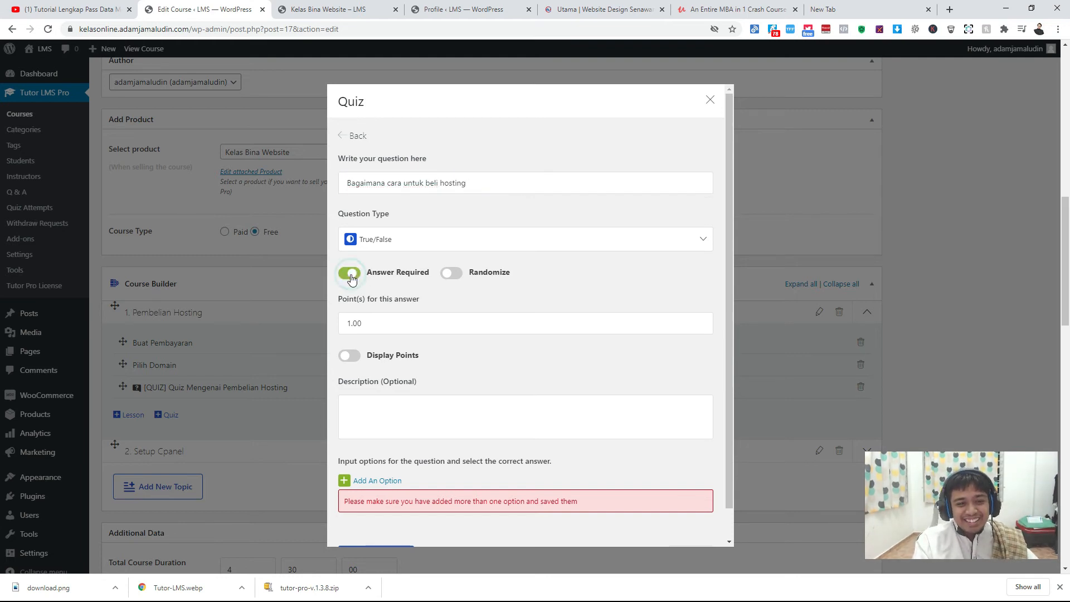
pyautogui.click(365, 240)
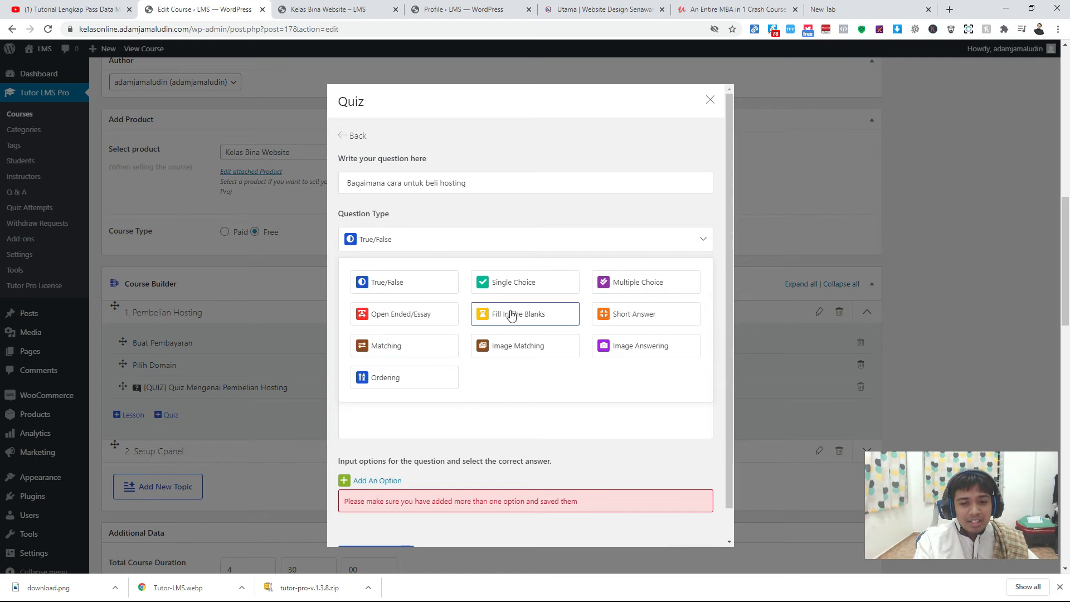
pyautogui.click(608, 312)
# Set the question's answer to 10 points, turn on the display of points, and save the question.
pyautogui.moveTo(392, 333); pyautogui.dragTo(322, 327)
pyautogui.write('10')
pyautogui.click(509, 355)
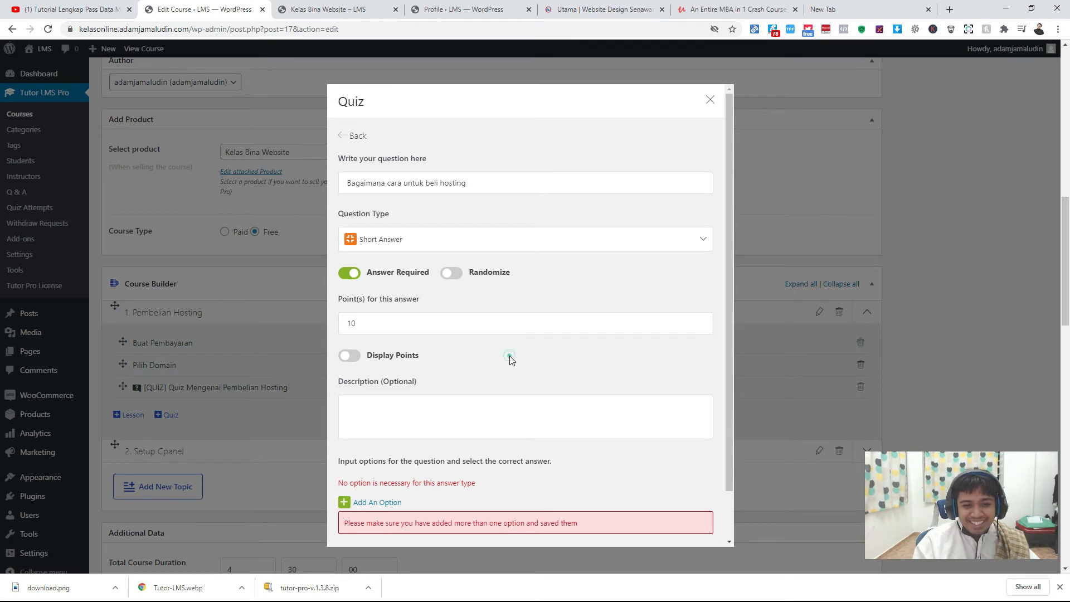
pyautogui.click(345, 356)
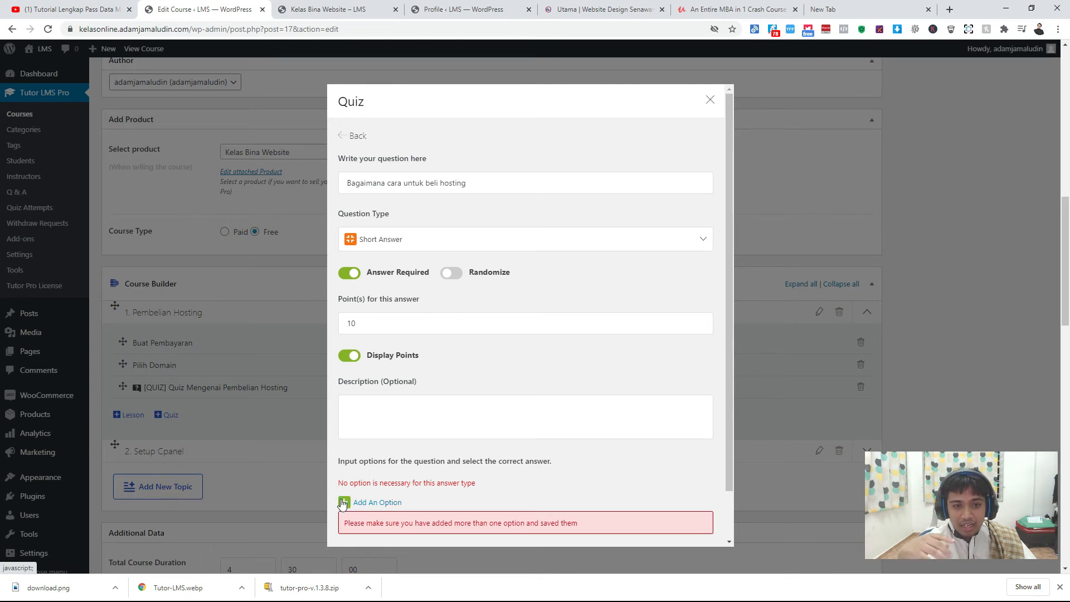
pyautogui.scroll(-1, 346, 490)
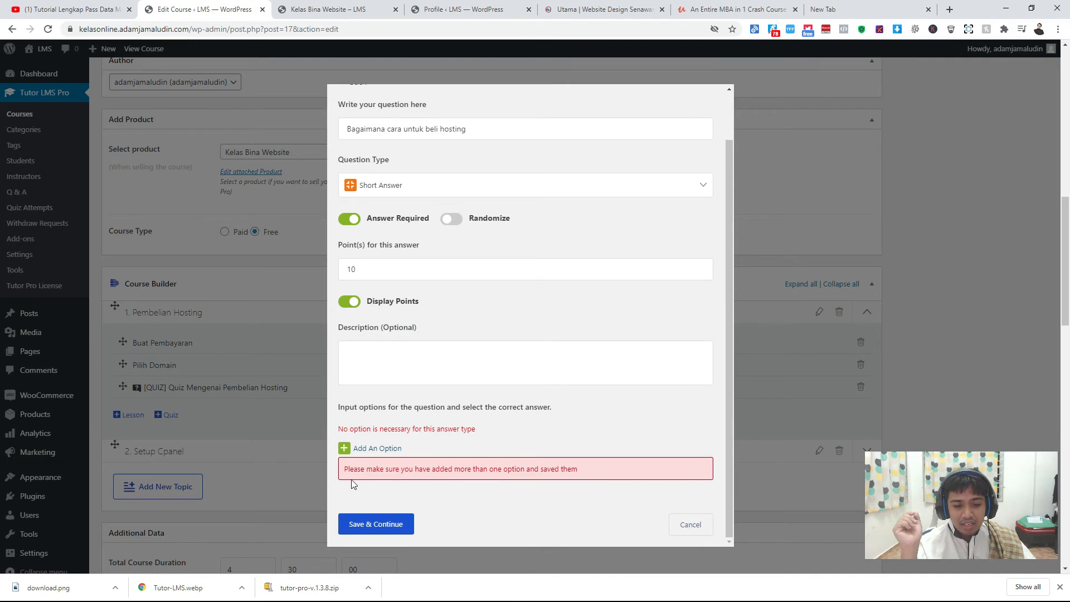
pyautogui.scroll(-2, 352, 484)
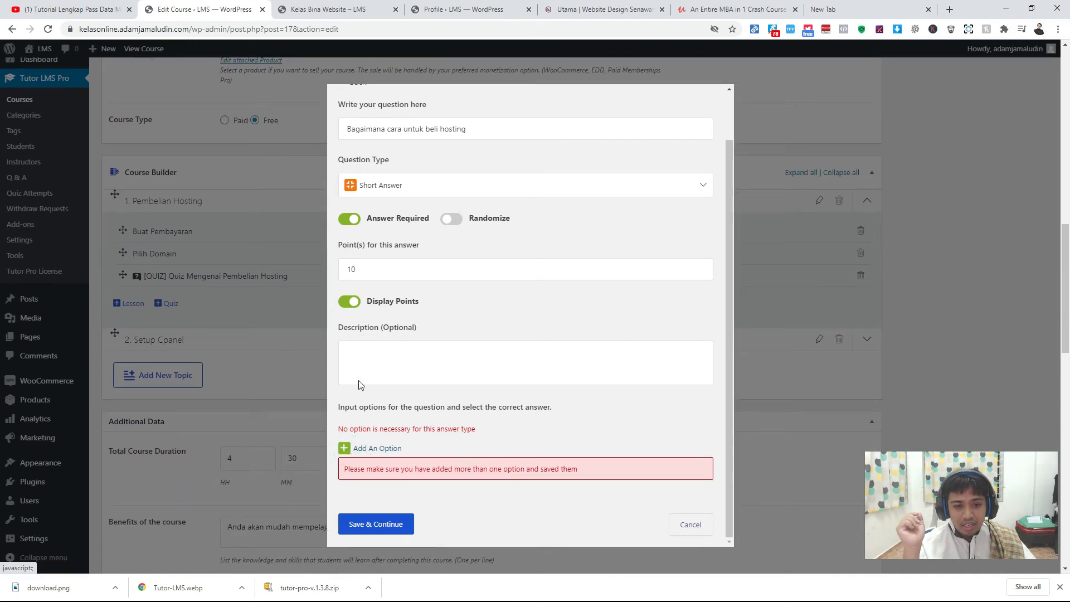
pyautogui.scroll(3, 368, 374)
pyautogui.scroll(-1, 378, 366)
pyautogui.click(378, 366)
pyautogui.click(374, 527)
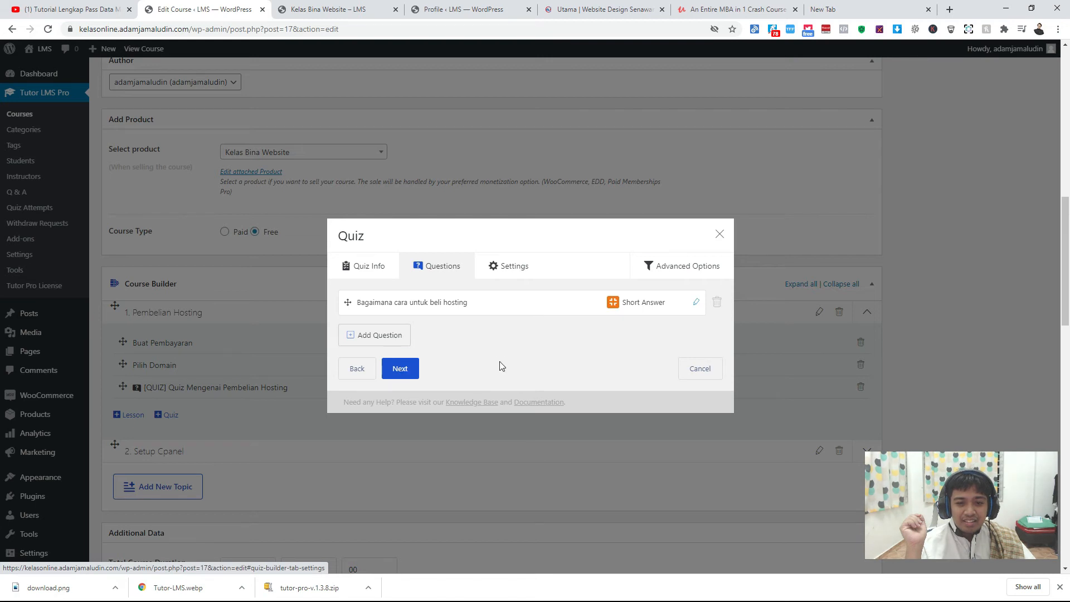
# In the quiz settings, set the time limit to 5 minutes and the allowed attempts to 0.
pyautogui.click(403, 369)
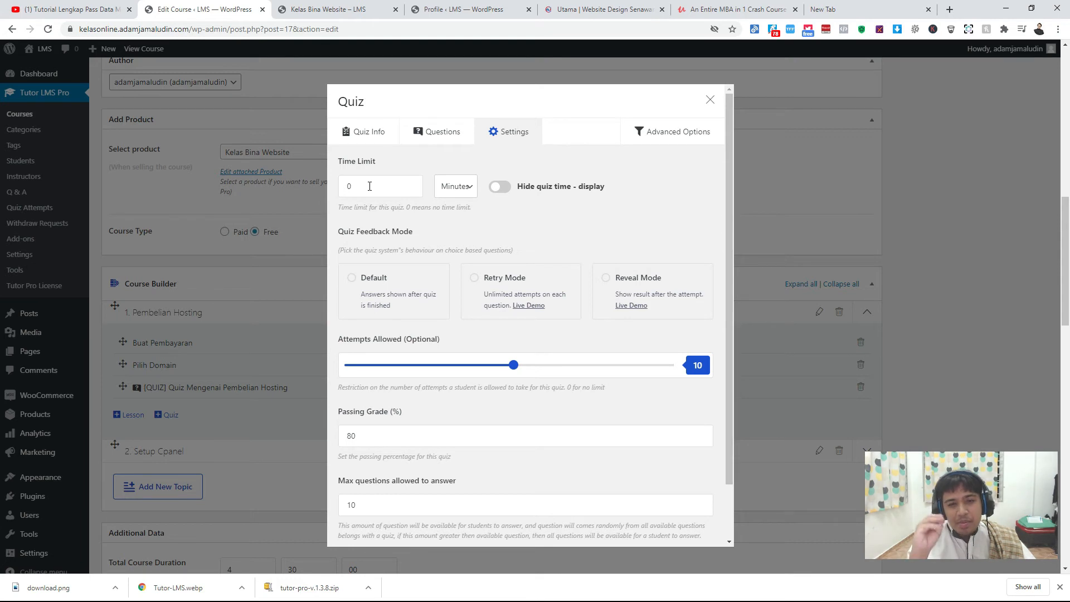
pyautogui.moveTo(370, 186); pyautogui.dragTo(327, 186)
pyautogui.write('5')
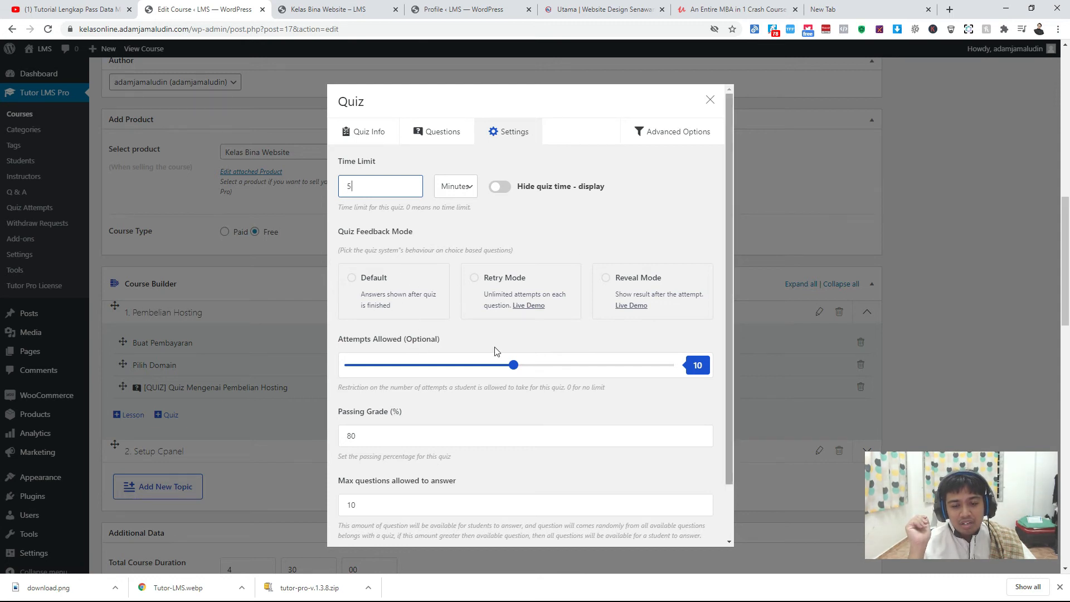
pyautogui.scroll(-1, 368, 295)
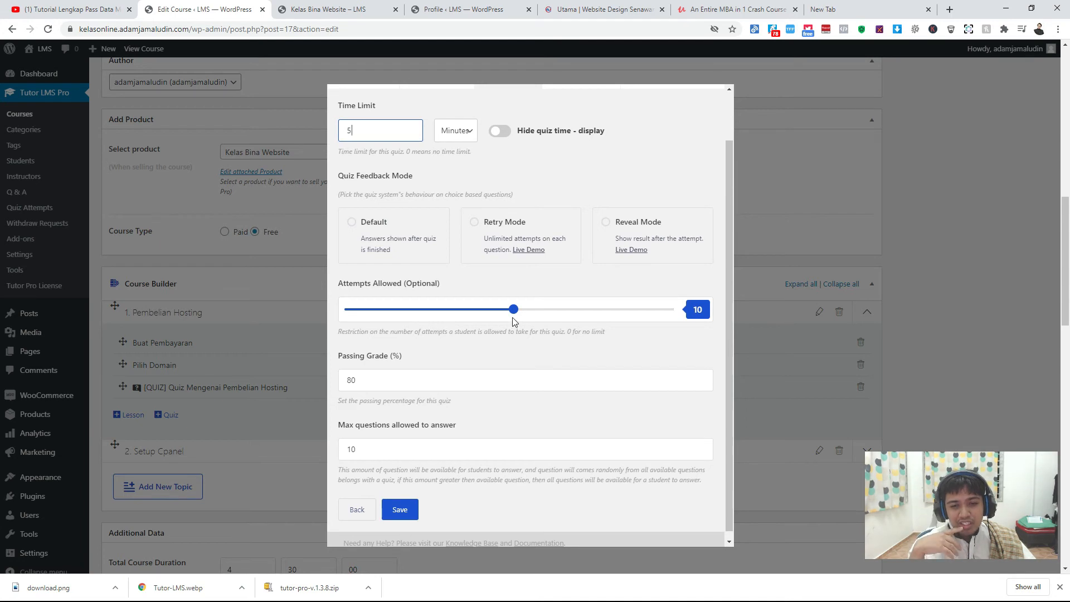
pyautogui.moveTo(513, 309); pyautogui.dragTo(322, 316)
pyautogui.click(362, 310)
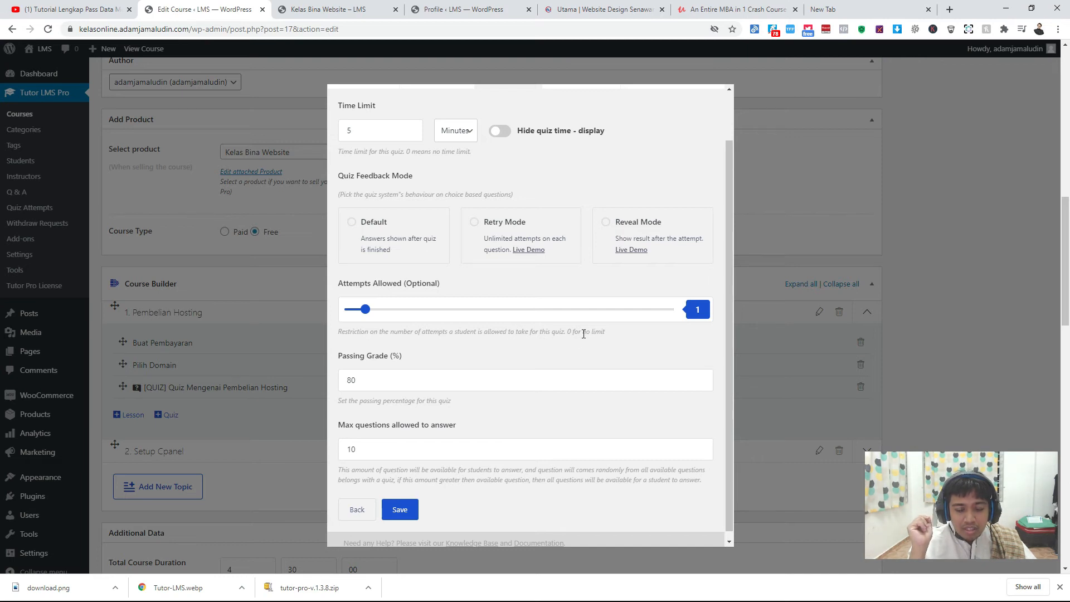
pyautogui.moveTo(365, 309); pyautogui.dragTo(326, 309)
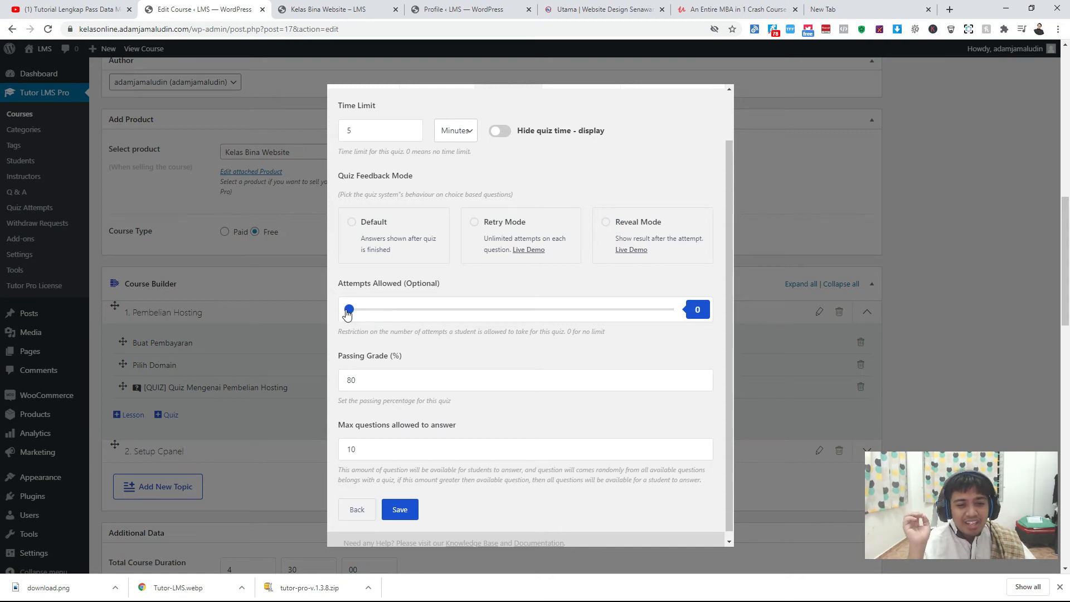
# Set the quiz's passing grade to 20% and read the note about the maximum questions allowed.
pyautogui.doubleClick(370, 379)
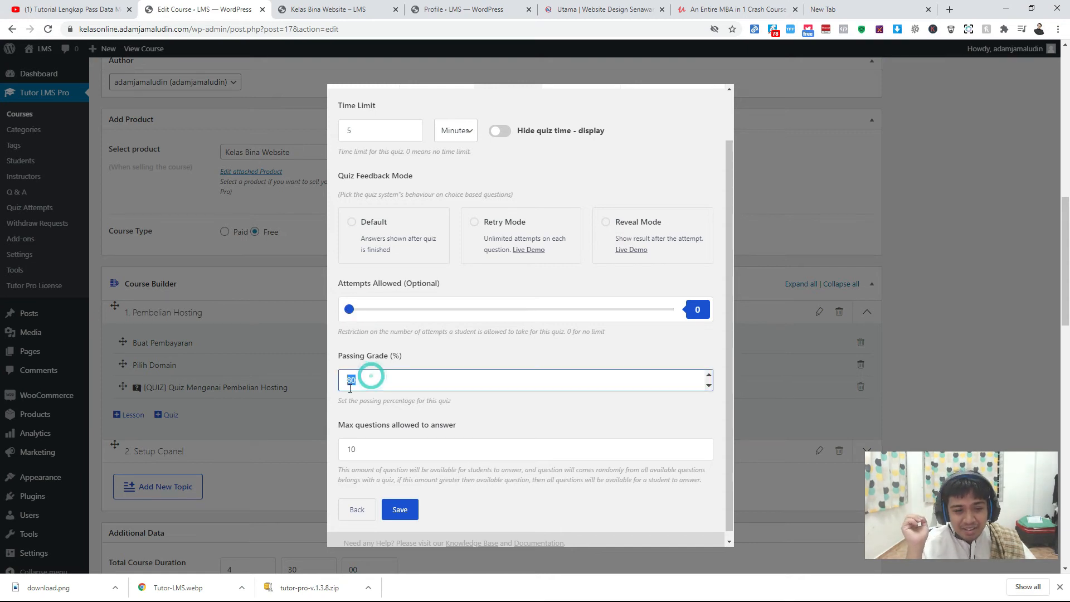
pyautogui.click(383, 377)
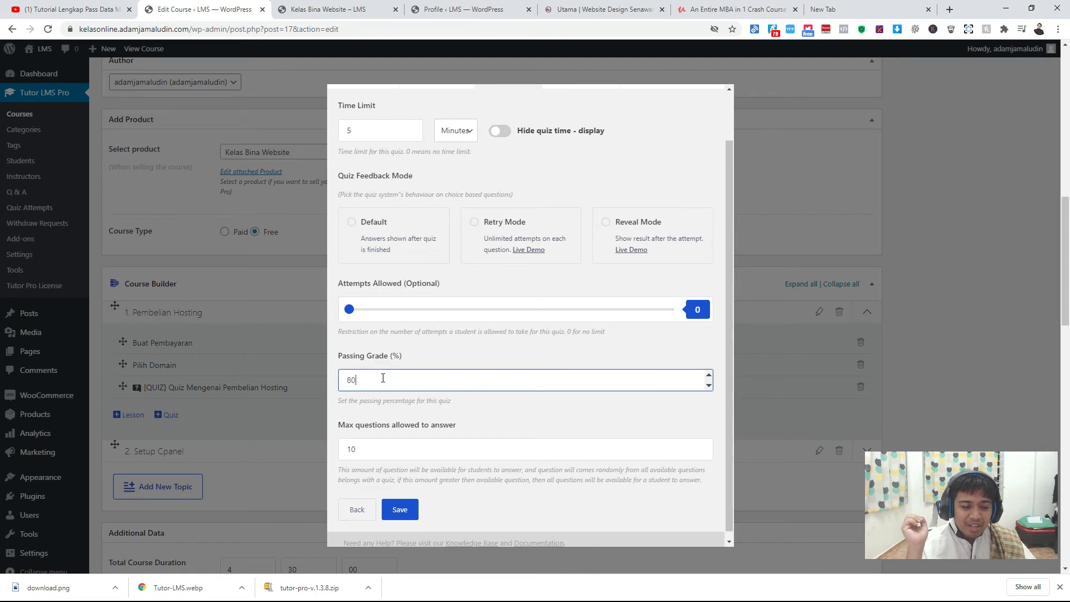
pyautogui.doubleClick(383, 378)
pyautogui.write('20')
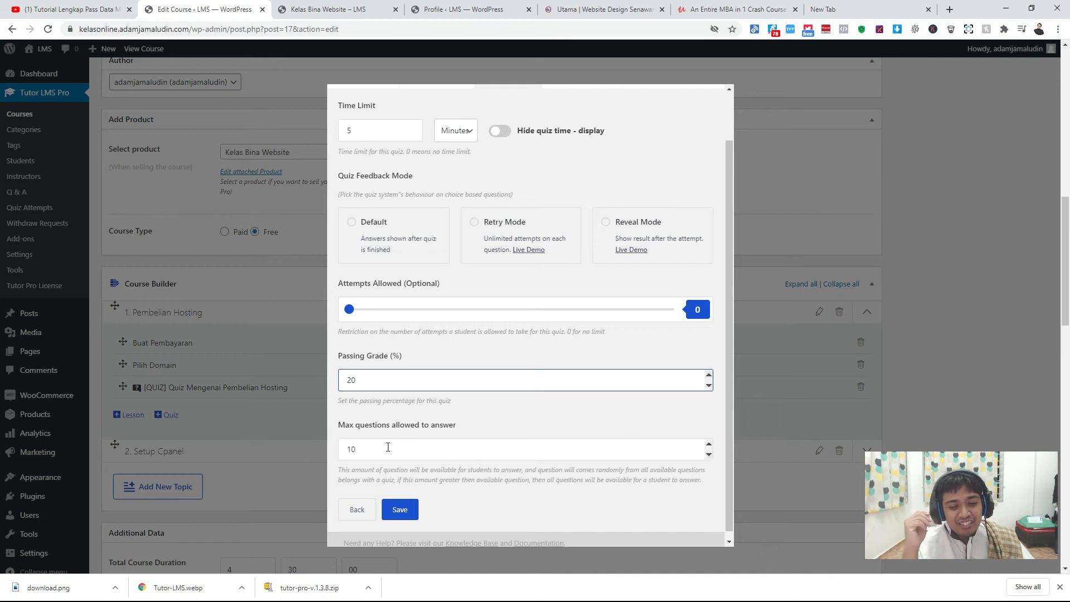
pyautogui.scroll(-1, 401, 449)
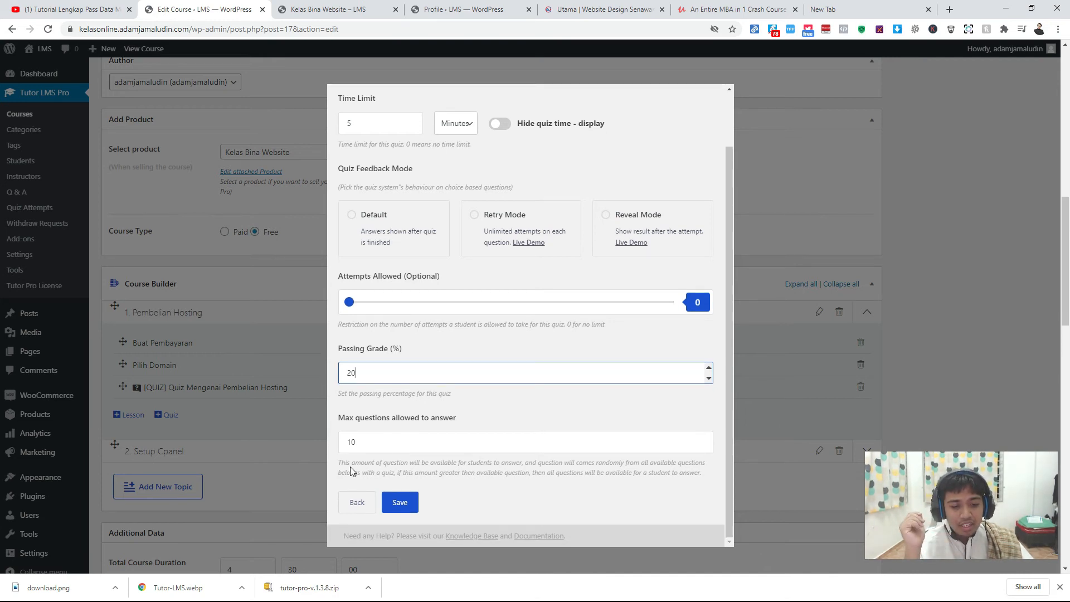
pyautogui.moveTo(340, 462); pyautogui.dragTo(695, 473)
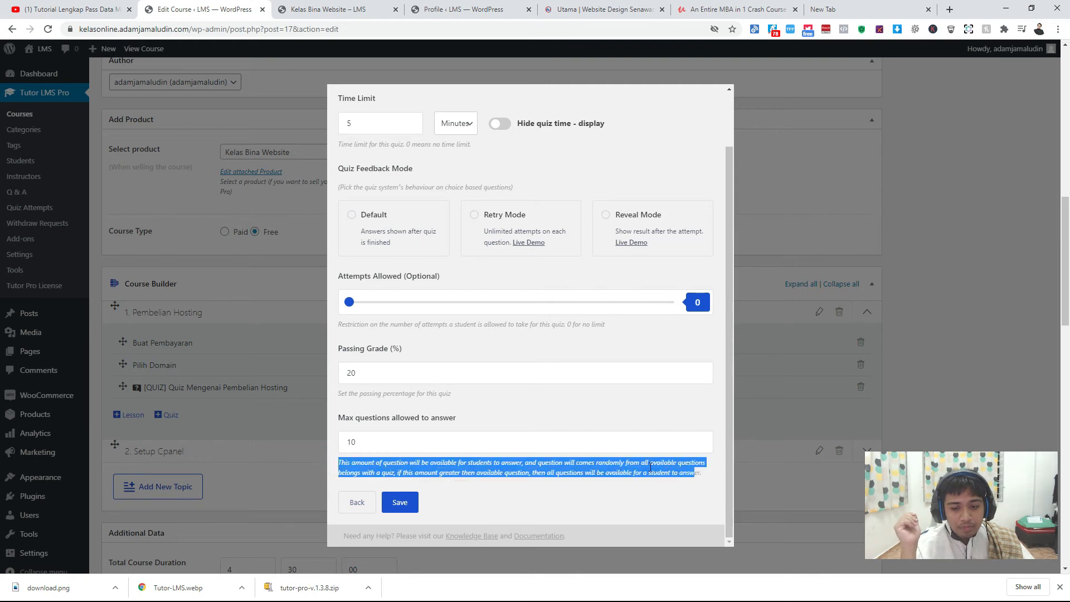
# Save the quiz settings with a maximum of 10 questions to answer and close the quiz editor.
pyautogui.click(532, 517)
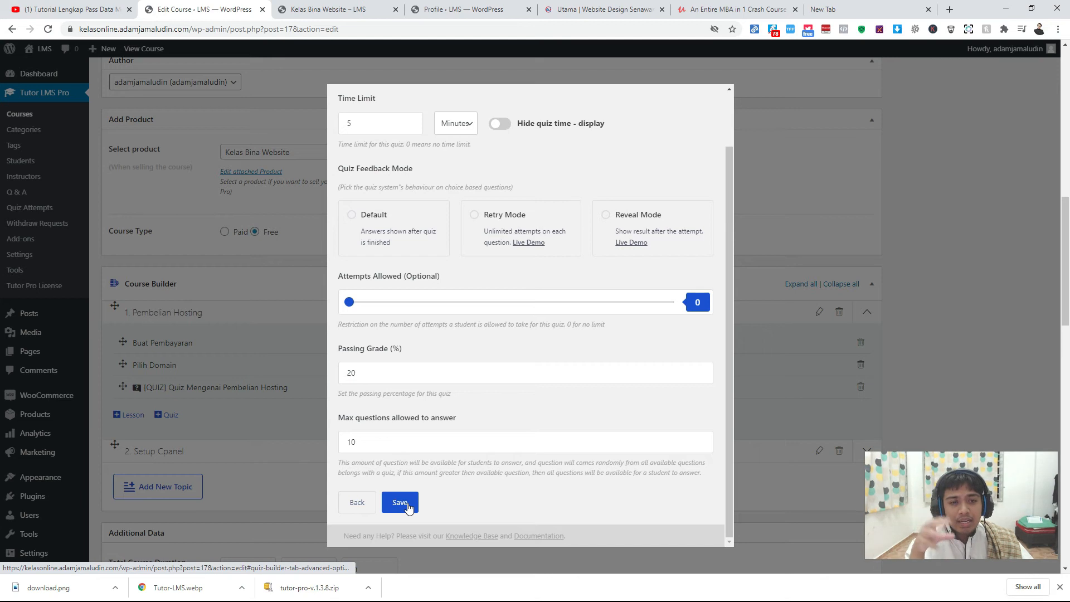
pyautogui.click(408, 504)
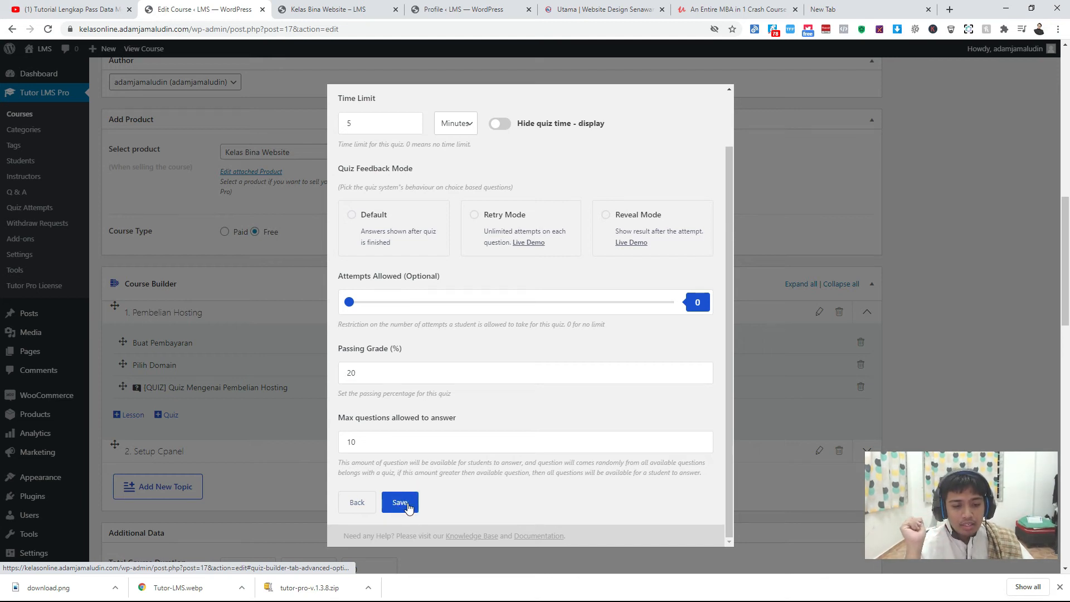
pyautogui.scroll(-2, 401, 503)
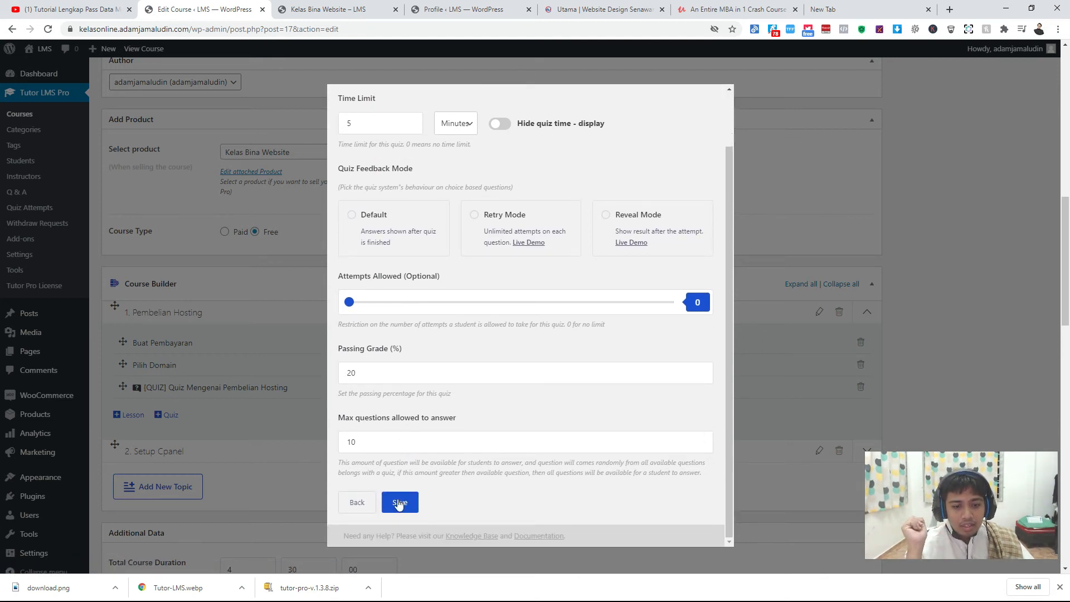
pyautogui.click(399, 503)
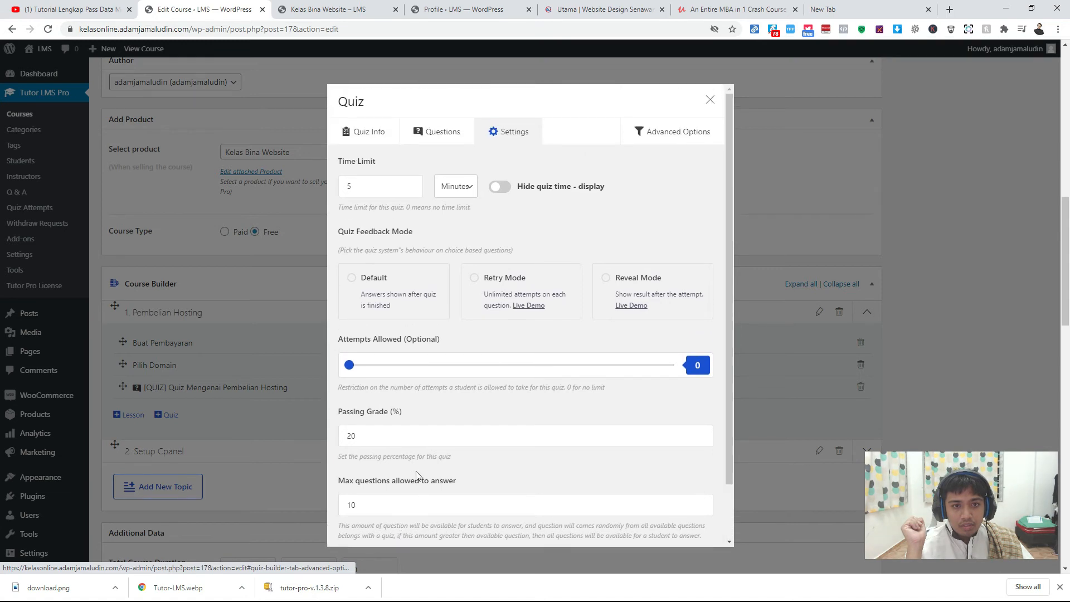
pyautogui.click(718, 100)
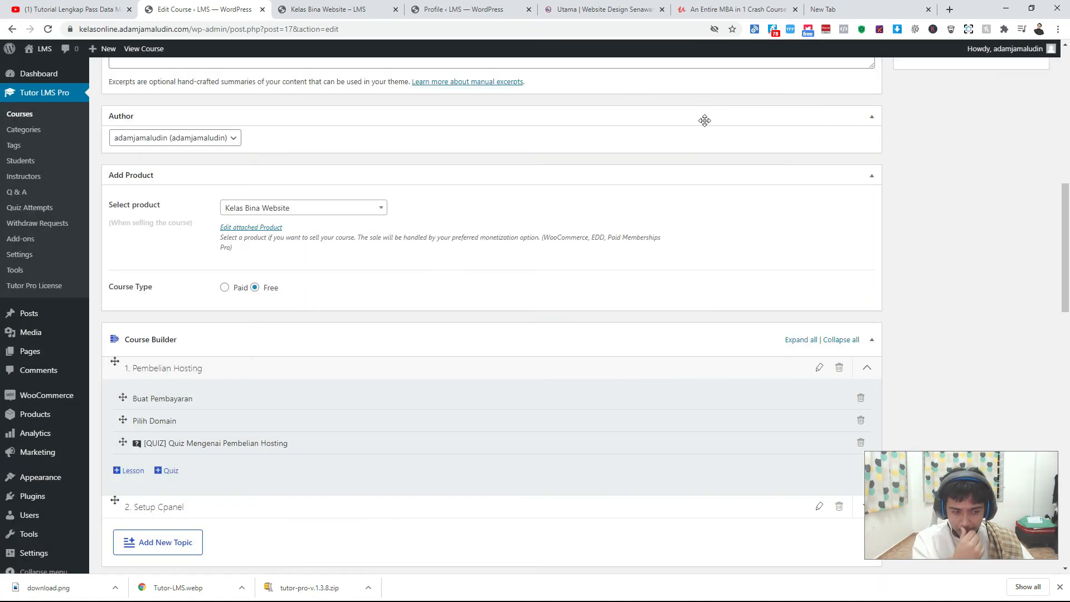
# Check the setup steps in the PowerPoint slide and enroll in the course from the public Kelas Bina Website page in the browser.
pyautogui.scroll(10, 693, 258)
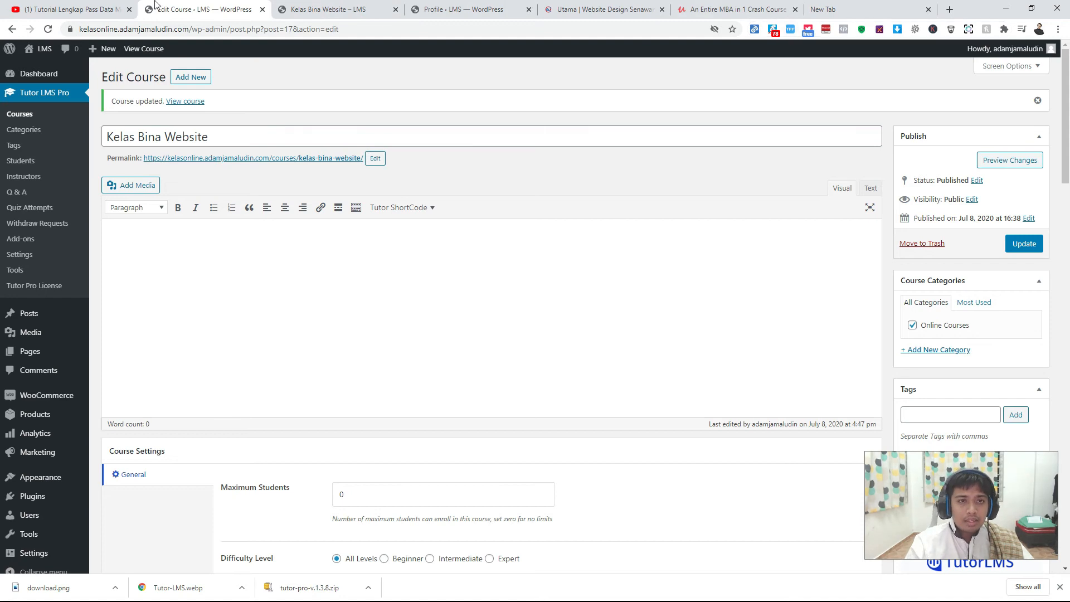
pyautogui.click(344, 6)
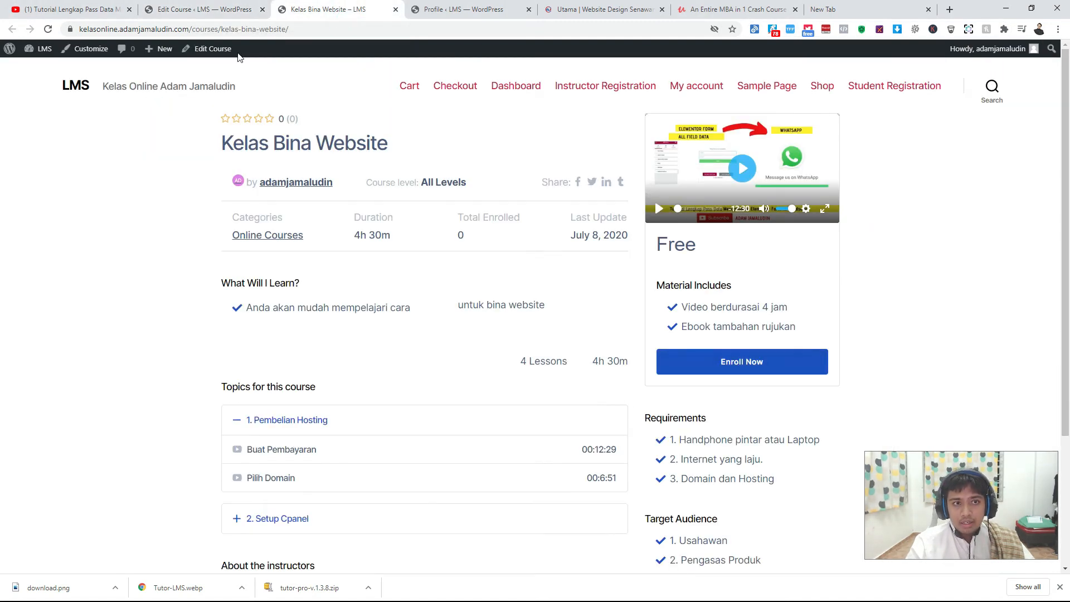
pyautogui.hotkey('alt', 'Tab')
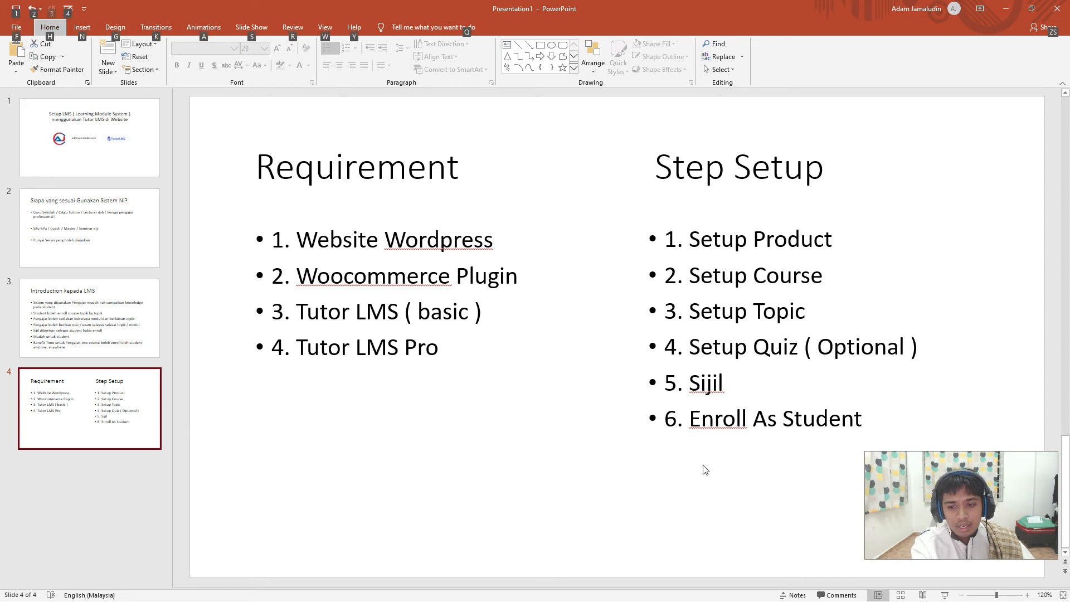
pyautogui.hotkey('alt', 'Tab')
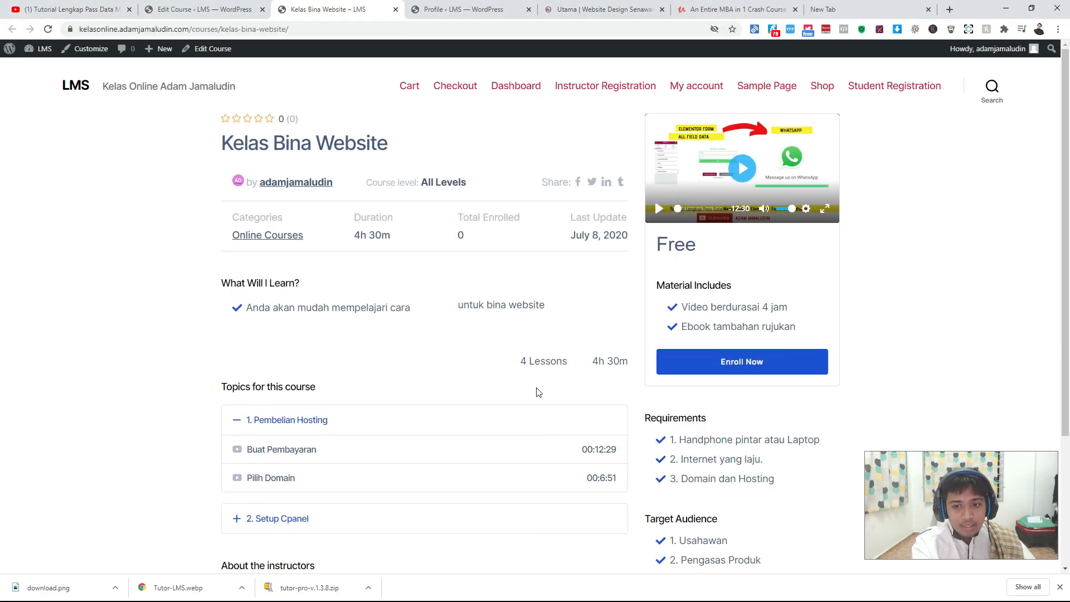
pyautogui.click(689, 372)
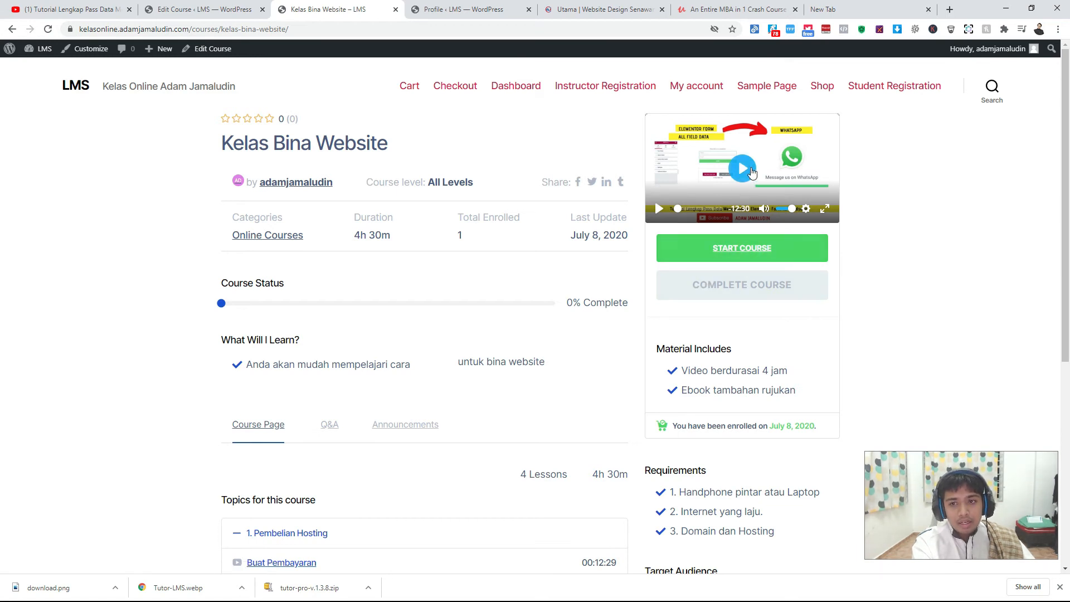
# Play and pause the course's introduction video, and start the course as a student.
pyautogui.click(751, 174)
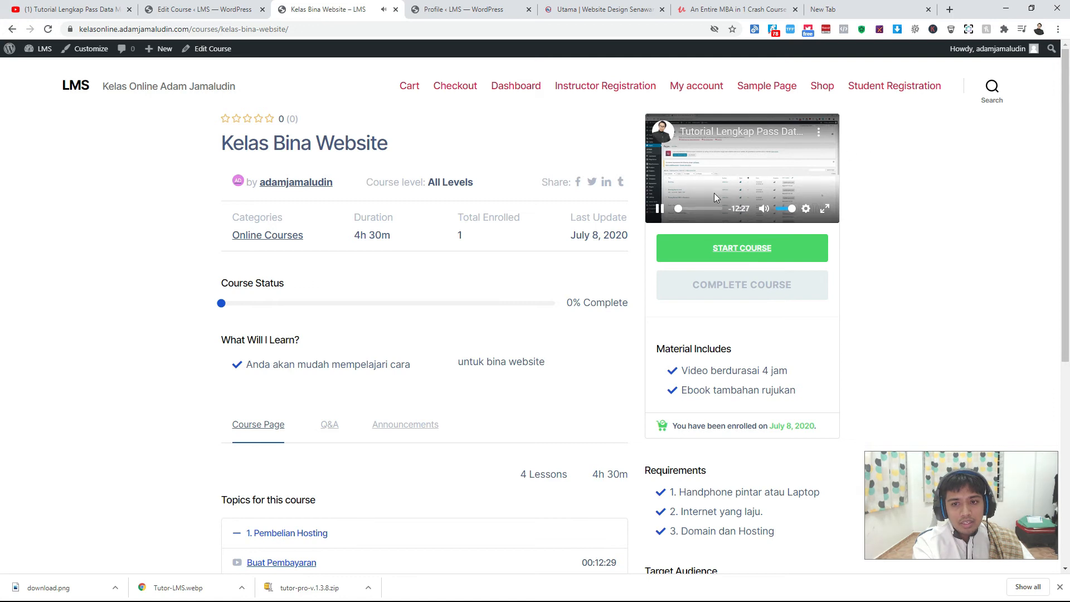
pyautogui.click(659, 210)
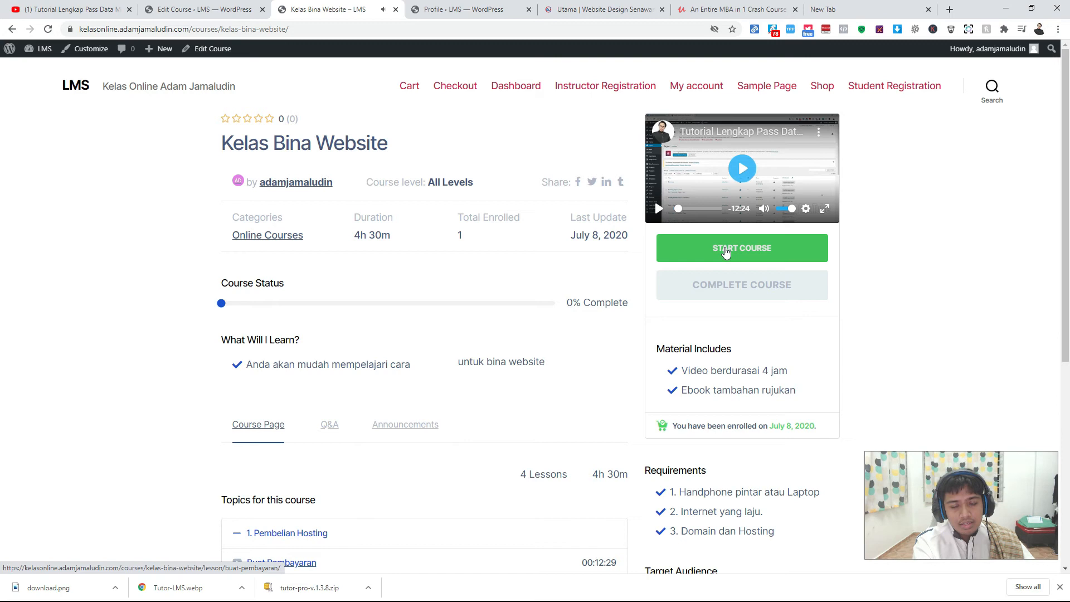
pyautogui.click(726, 253)
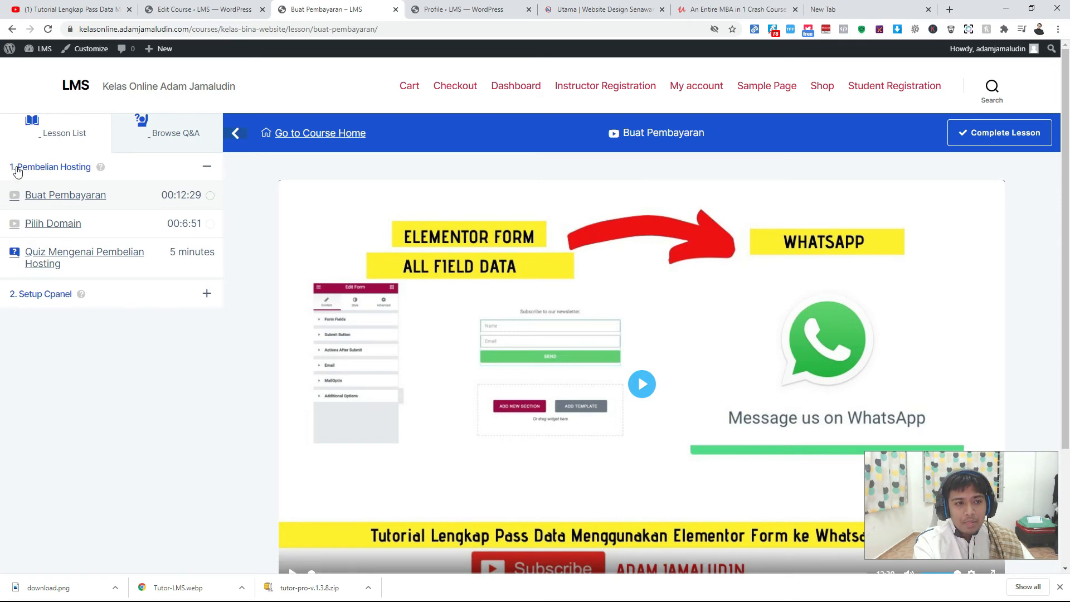
# Collapse and re-expand the Pembelian Hosting topic, and mark the Buat Pembayaran lesson as complete.
pyautogui.click(206, 166)
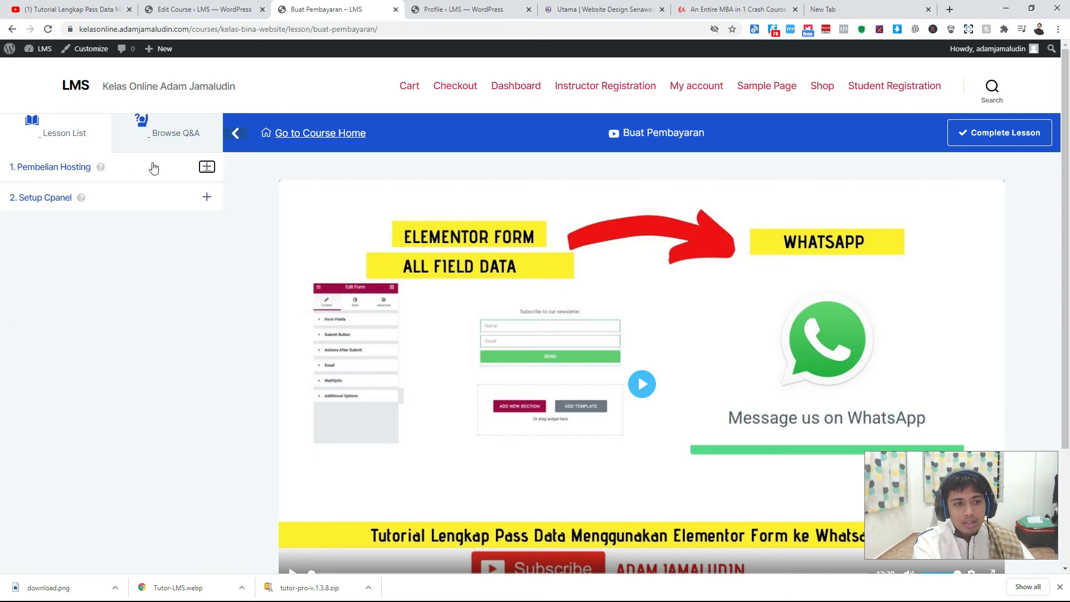
pyautogui.click(207, 169)
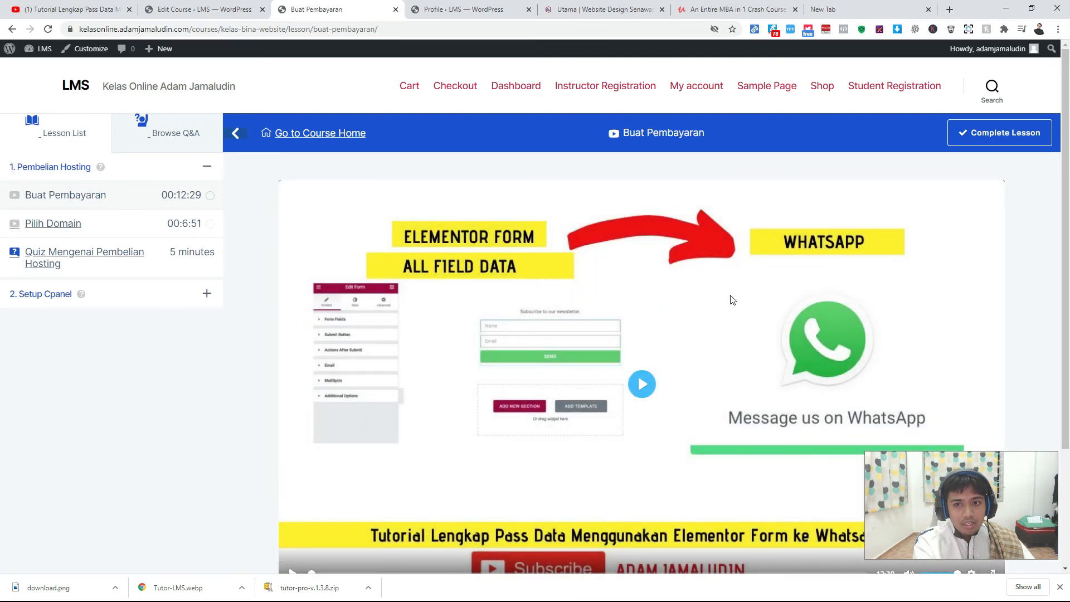
pyautogui.scroll(-2, 396, 258)
pyautogui.scroll(2, 539, 322)
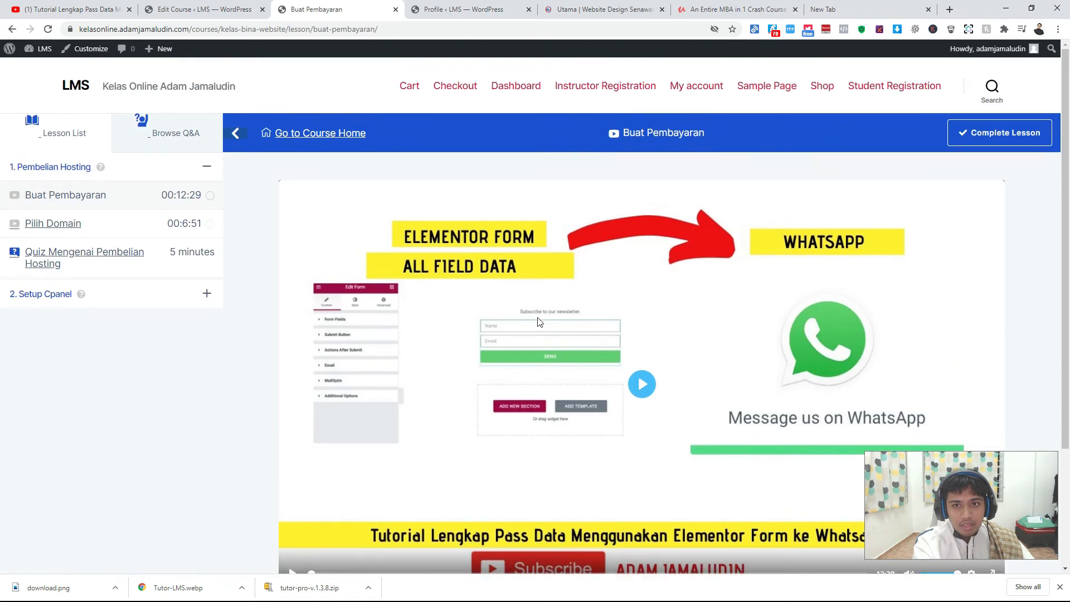
pyautogui.click(993, 142)
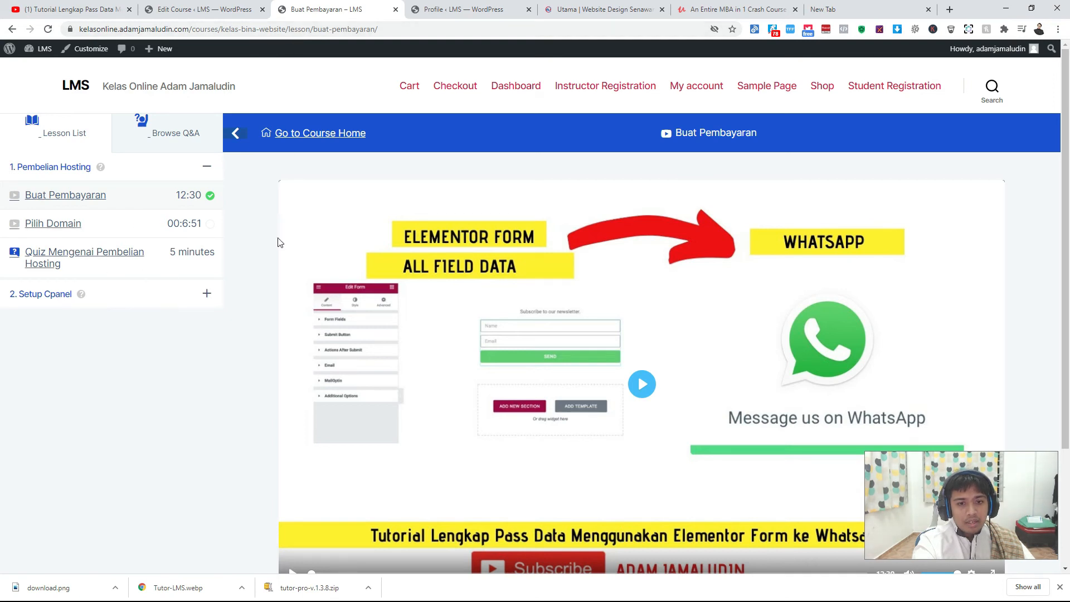
# Open the Pilih Domain lesson and look over its video page.
pyautogui.click(128, 232)
pyautogui.scroll(-3, 446, 299)
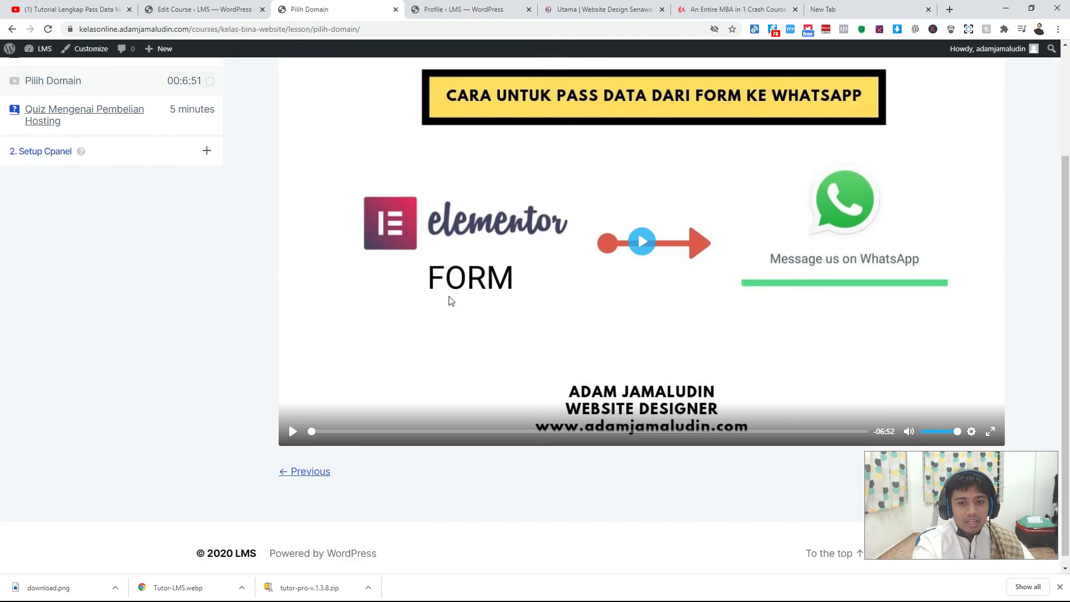
pyautogui.scroll(1, 243, 287)
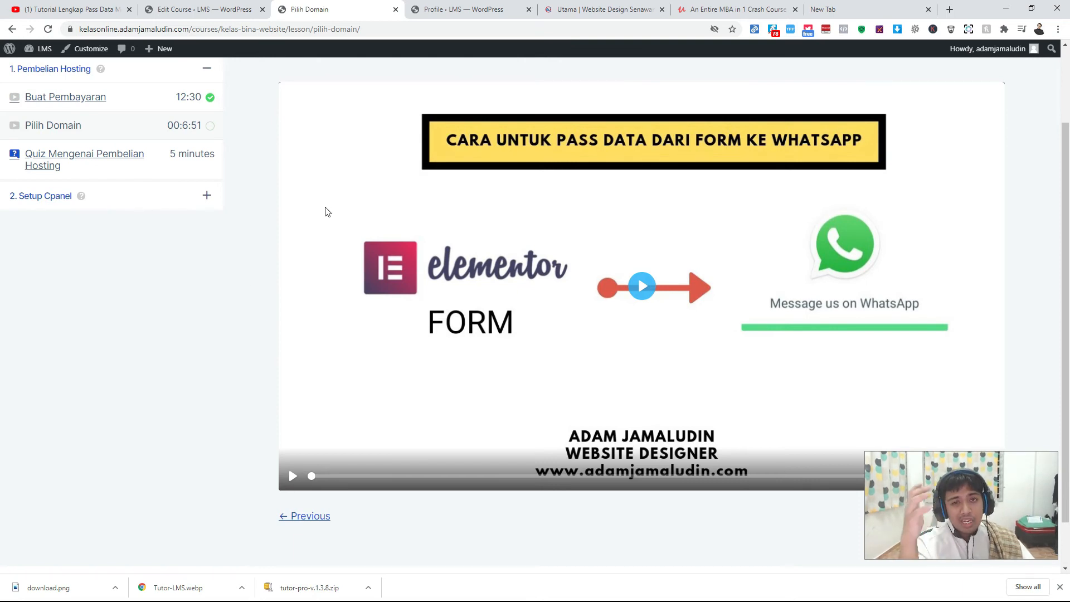
pyautogui.scroll(-1, 530, 407)
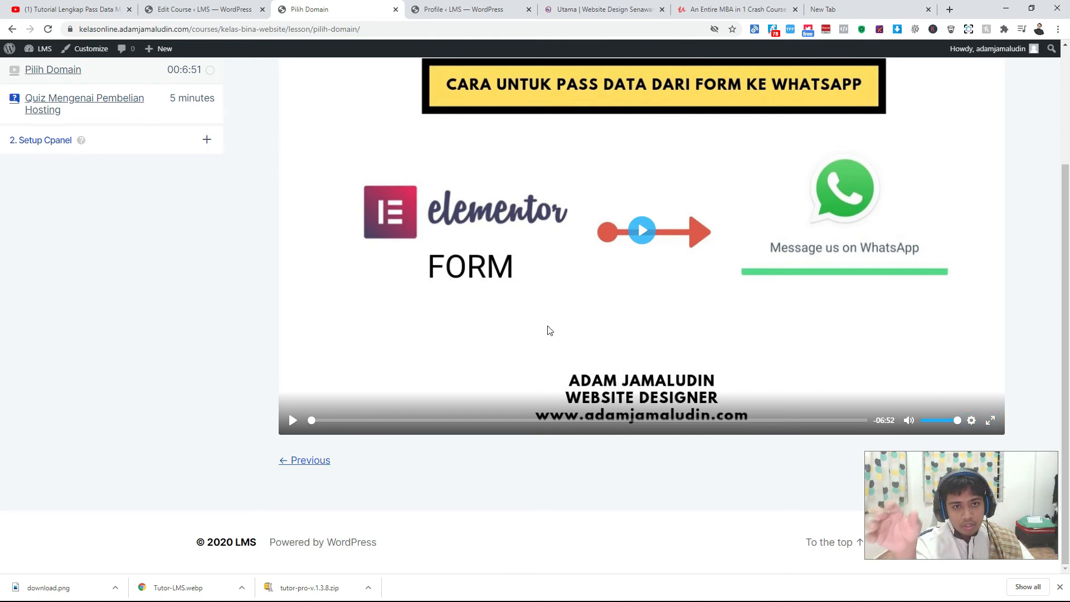
# Play the Pilih Domain lesson's video in full screen and return to the lesson page.
pyautogui.scroll(1, 546, 329)
pyautogui.doubleClick(524, 313)
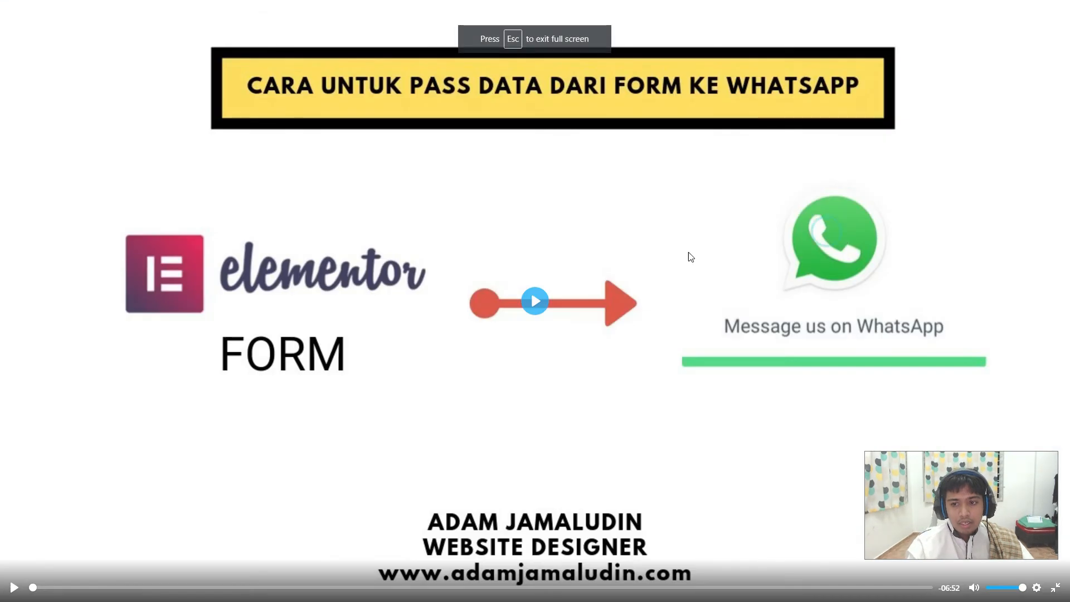
pyautogui.click(647, 432)
pyautogui.click(656, 339)
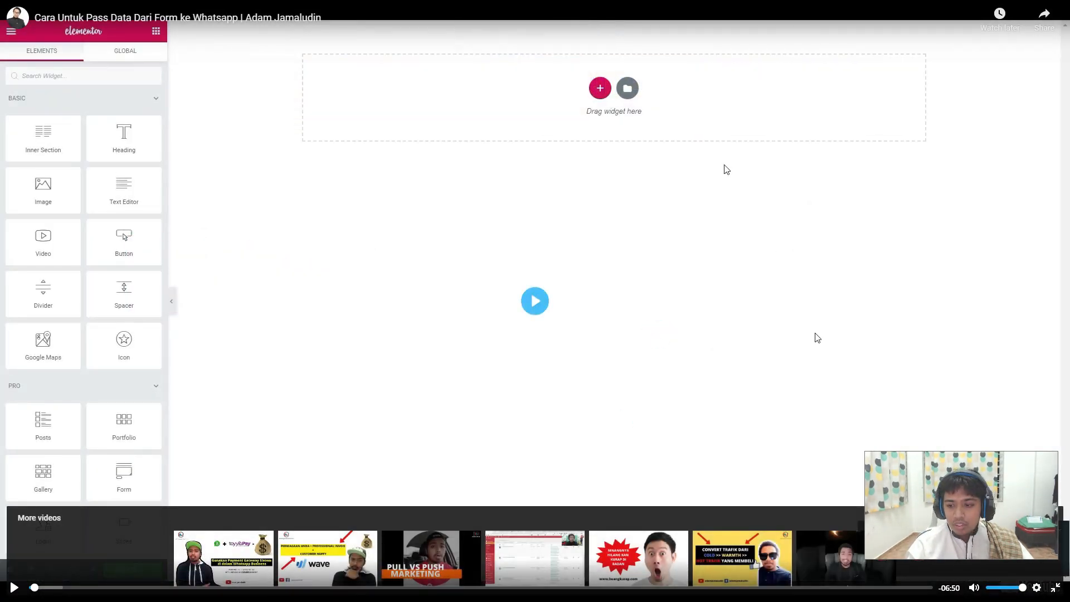
pyautogui.moveTo(965, 461); pyautogui.dragTo(938, 270)
pyautogui.press('space')
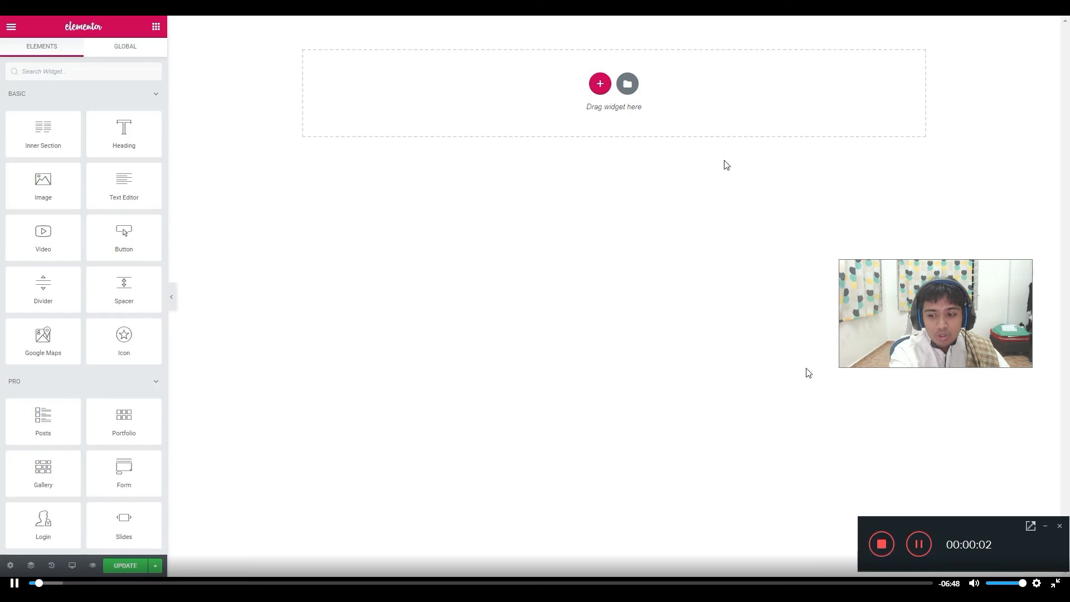
pyautogui.press('Escape')
# Test playing and pausing the Pilih Domain video within the lesson page, leaving it paused.
pyautogui.click(639, 334)
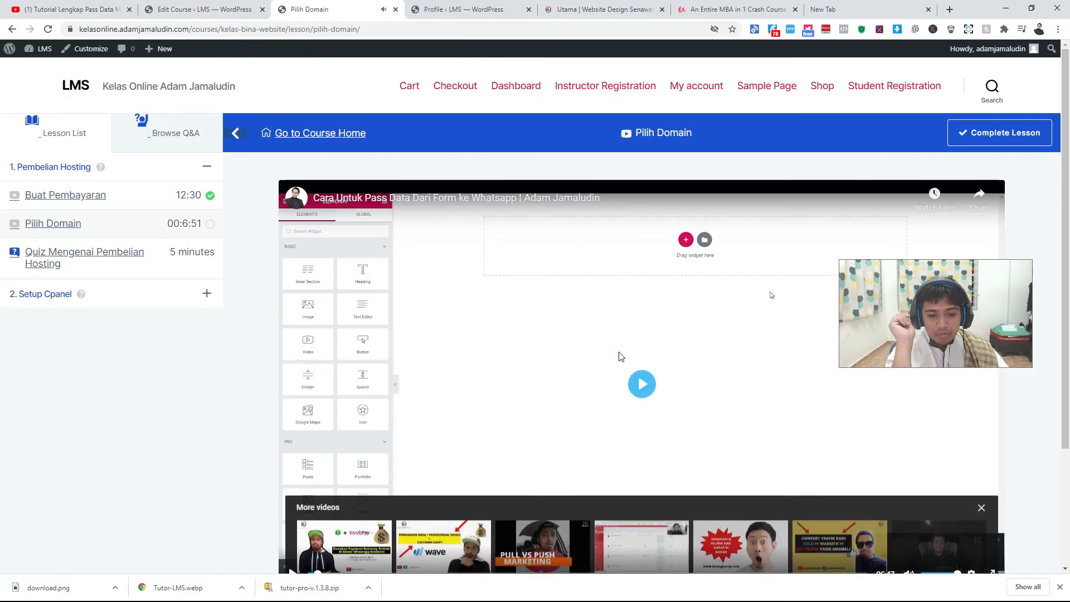
pyautogui.press('space')
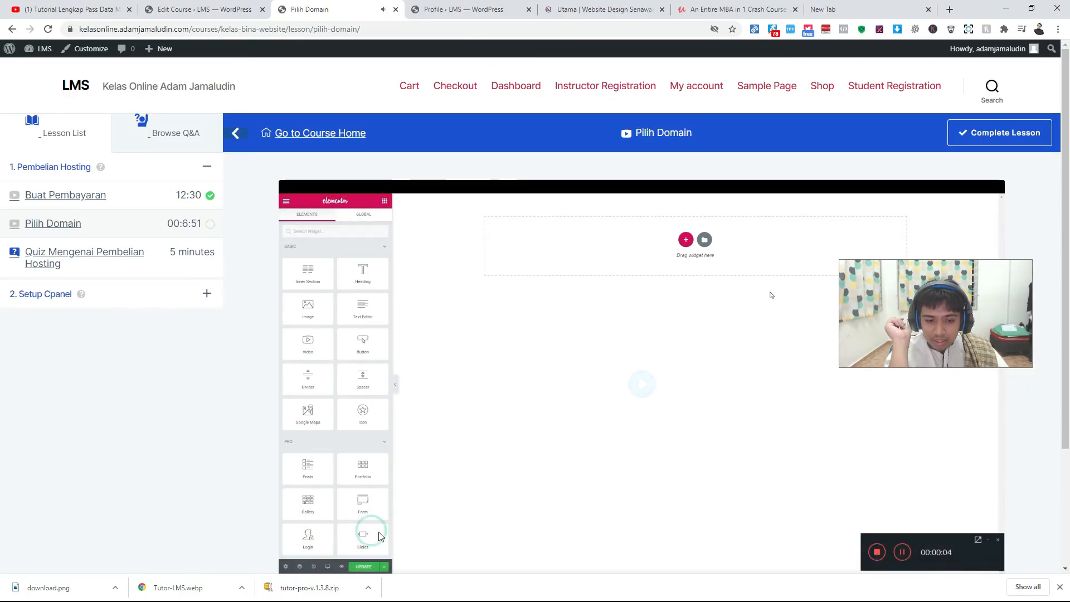
pyautogui.scroll(-1, 479, 473)
pyautogui.scroll(-1, 485, 450)
pyautogui.click(460, 411)
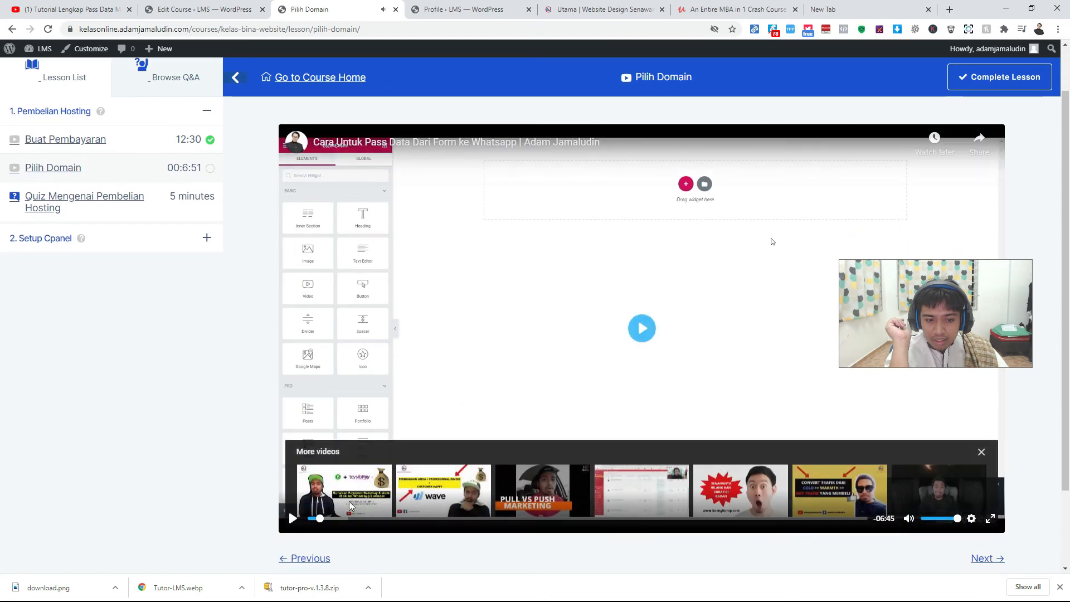
pyautogui.click(466, 490)
pyautogui.click(489, 406)
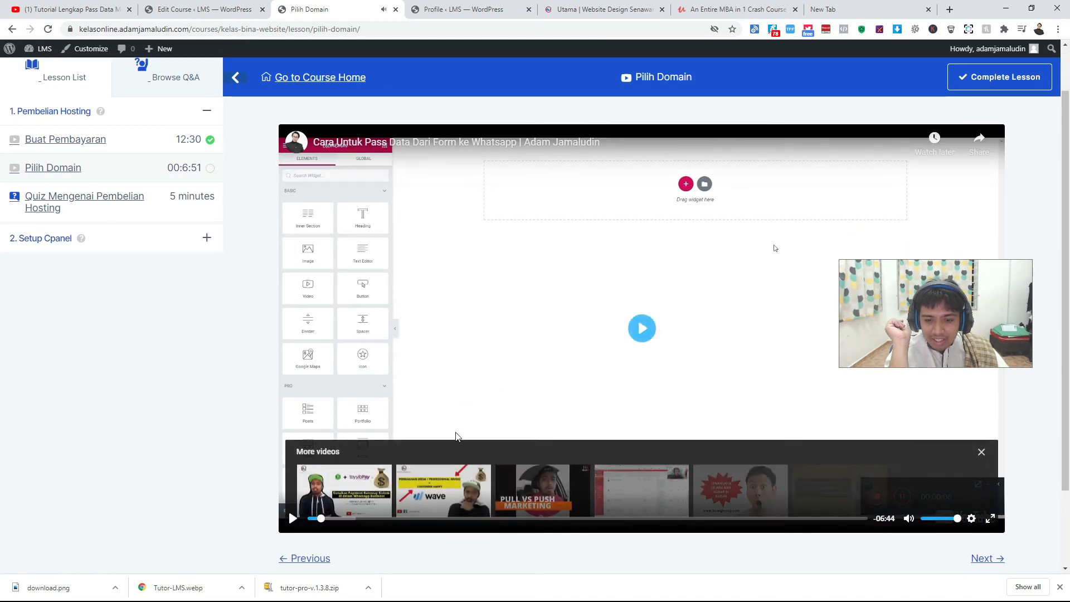
pyautogui.click(578, 326)
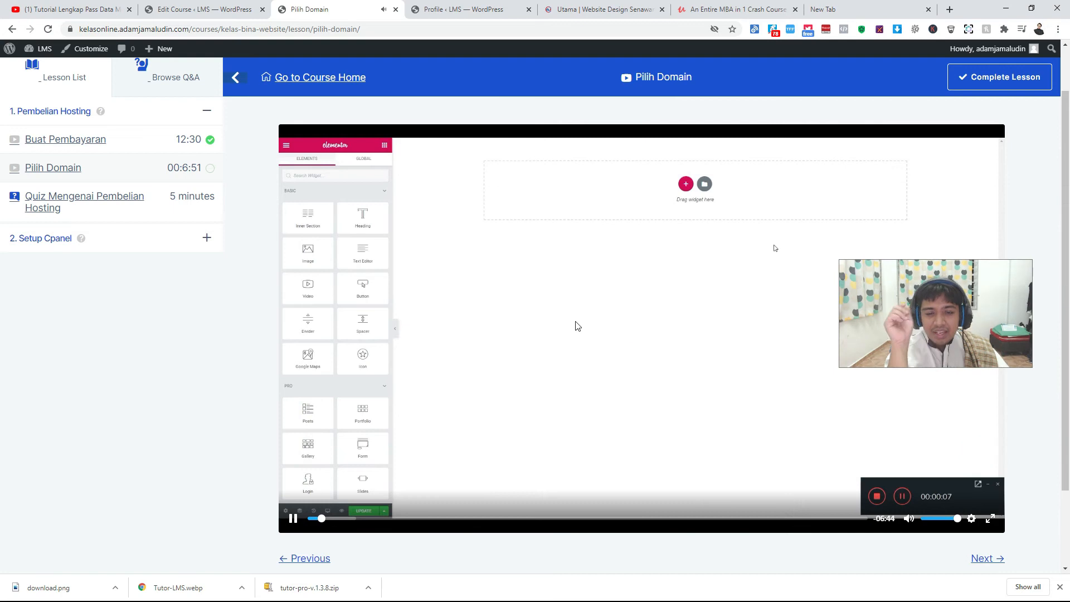
pyautogui.click(576, 327)
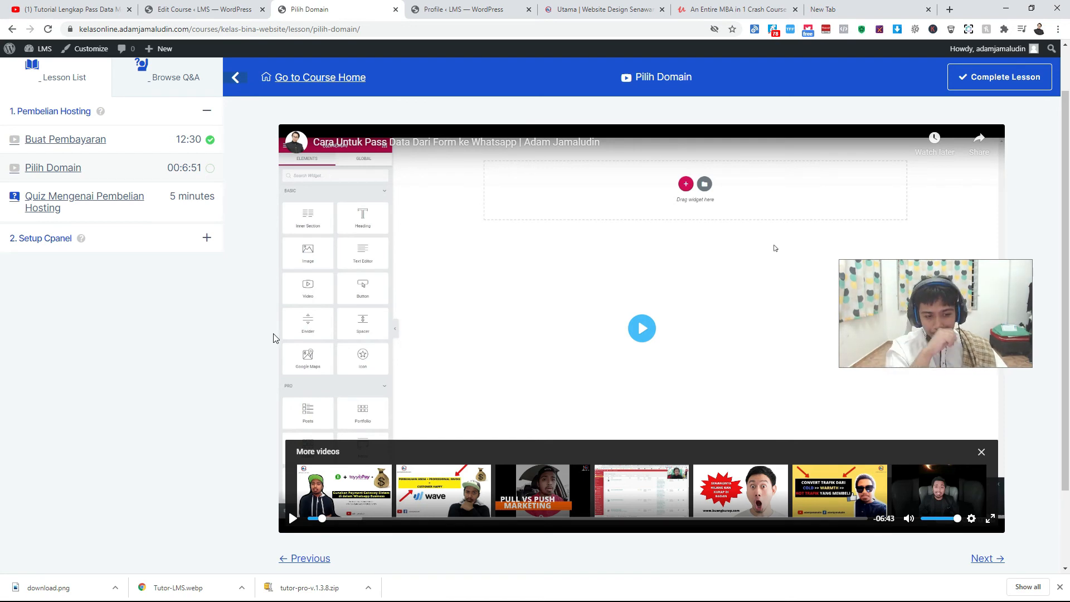
# Open the lesson's Q&A section and title a new question "Macam mana nak beli Hosting sifu?".
pyautogui.click(173, 77)
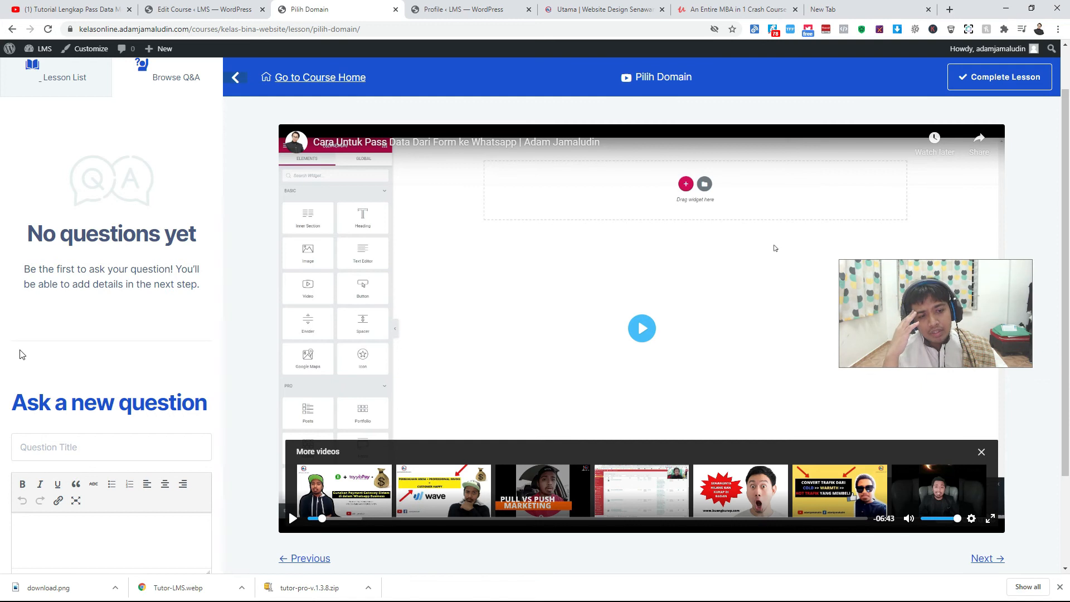
pyautogui.scroll(-2, 54, 372)
pyautogui.scroll(2, 78, 356)
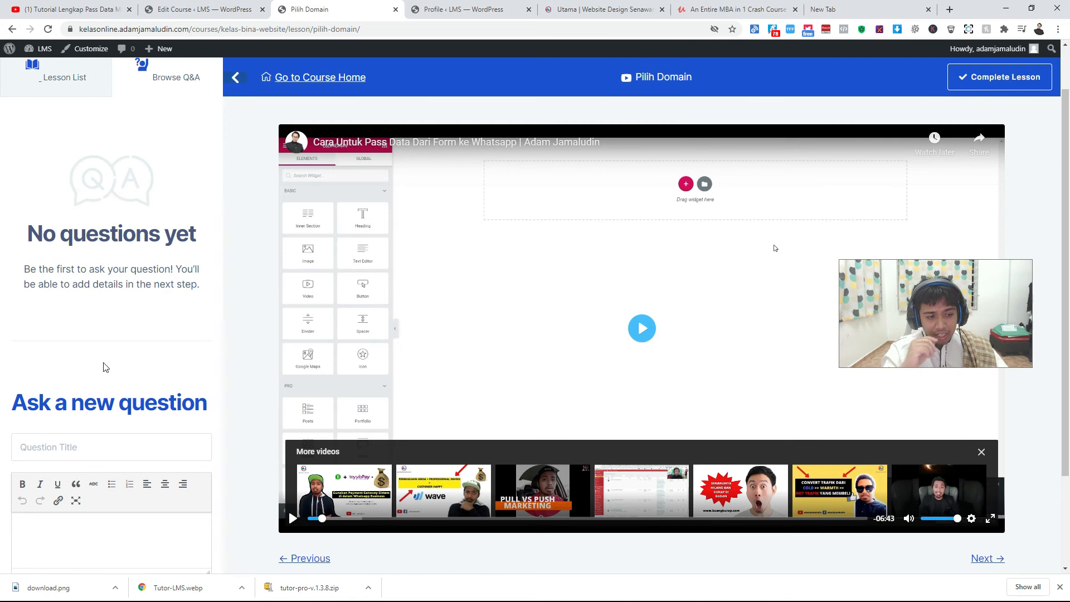
pyautogui.scroll(-2, 105, 366)
pyautogui.click(87, 330)
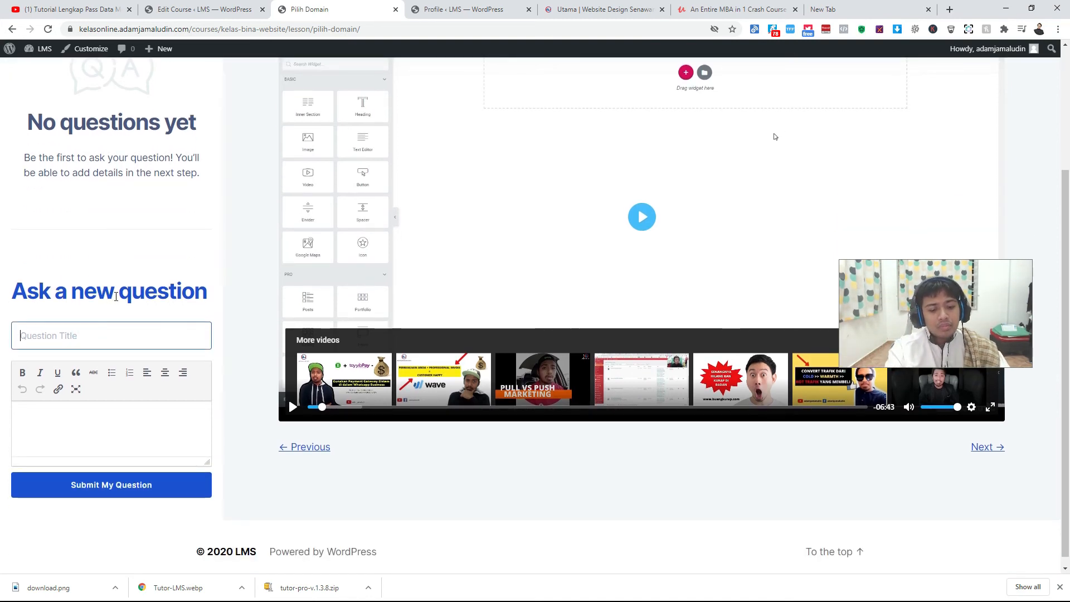
pyautogui.write('M')
pyautogui.press('BackSpace')
pyautogui.write('Macam mana nak beli Hosting sifu?')
# Try to submit the hosting question without any details, and return to the lesson list.
pyautogui.click(73, 433)
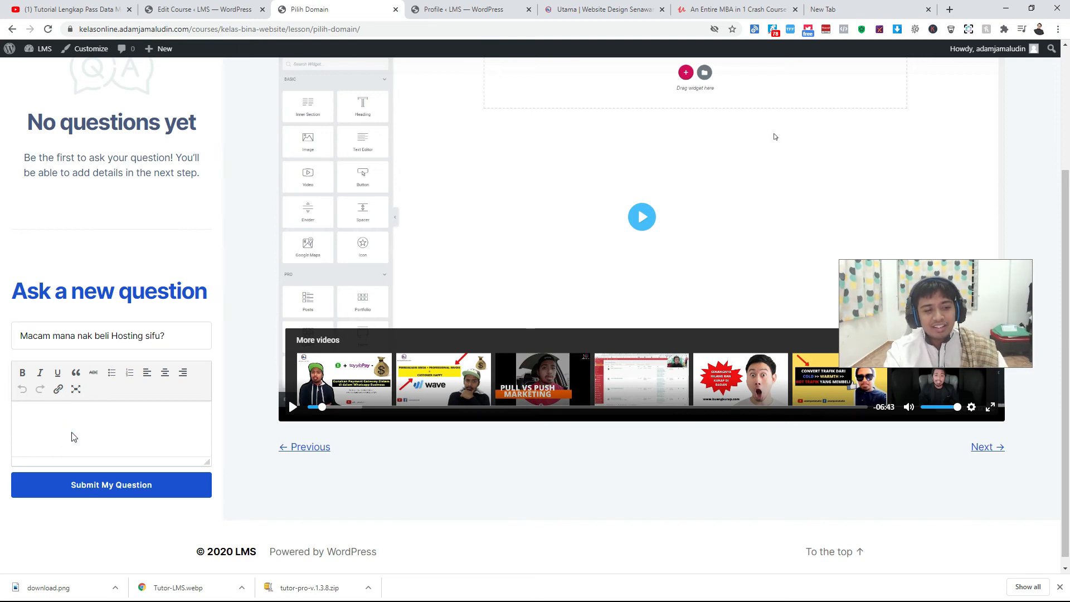
pyautogui.click(92, 424)
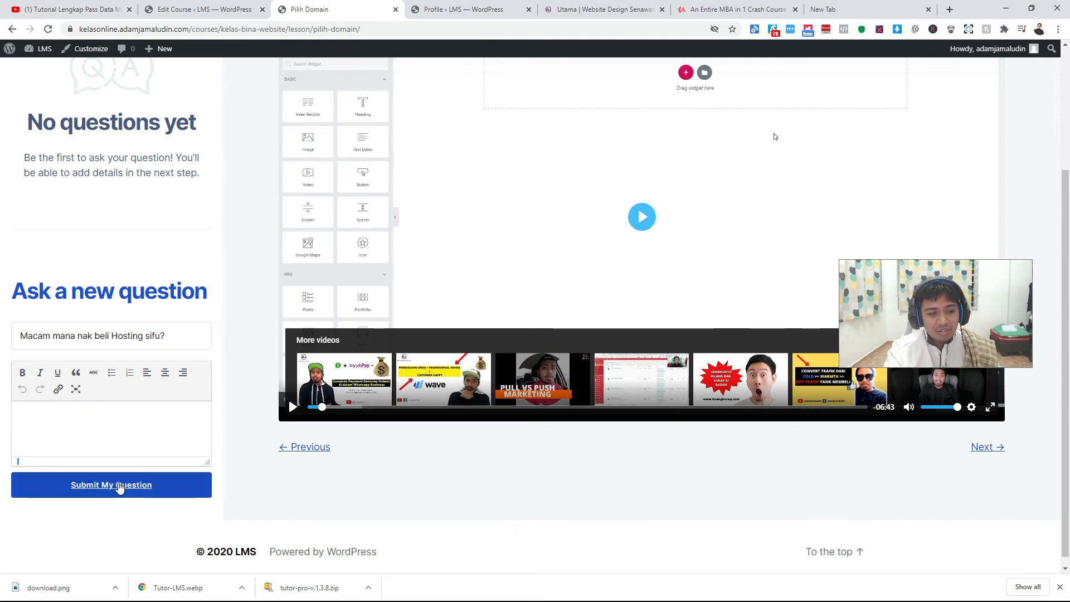
pyautogui.click(101, 431)
pyautogui.click(62, 432)
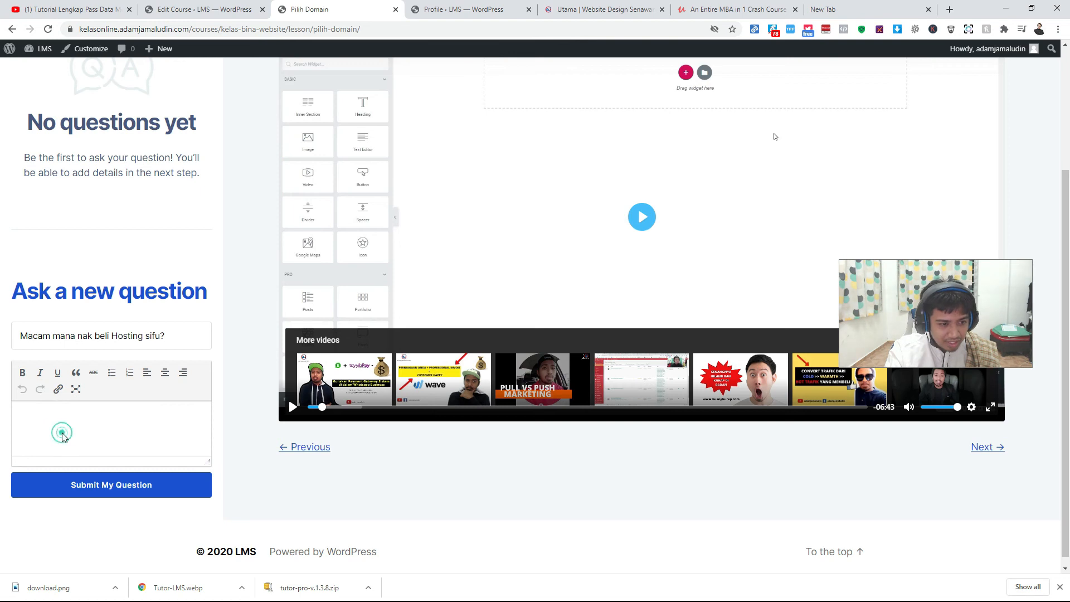
pyautogui.scroll(1, 133, 427)
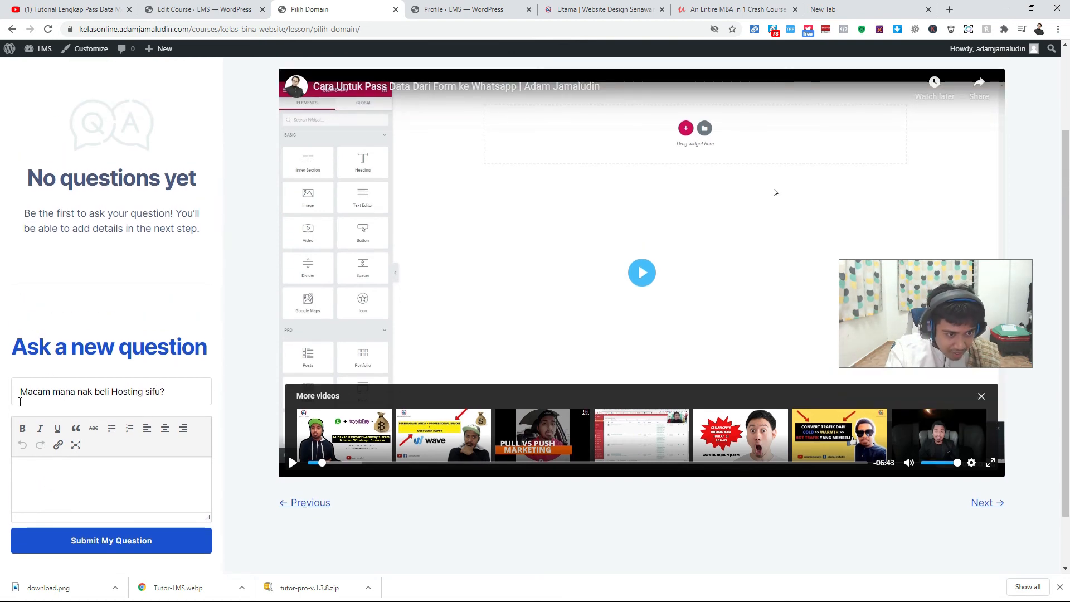
pyautogui.click(117, 541)
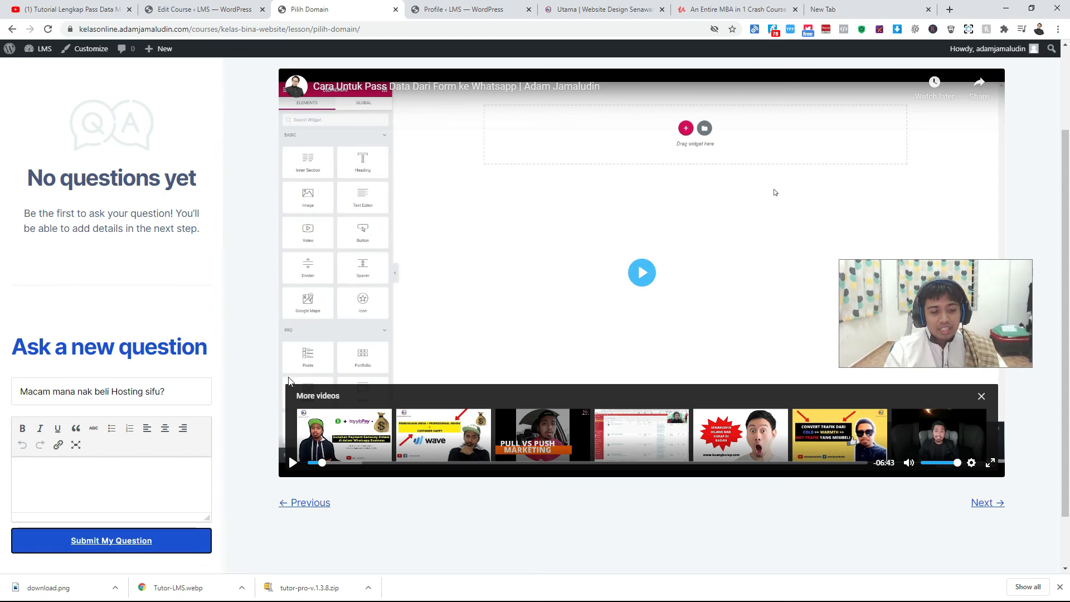
pyautogui.scroll(-2, 355, 283)
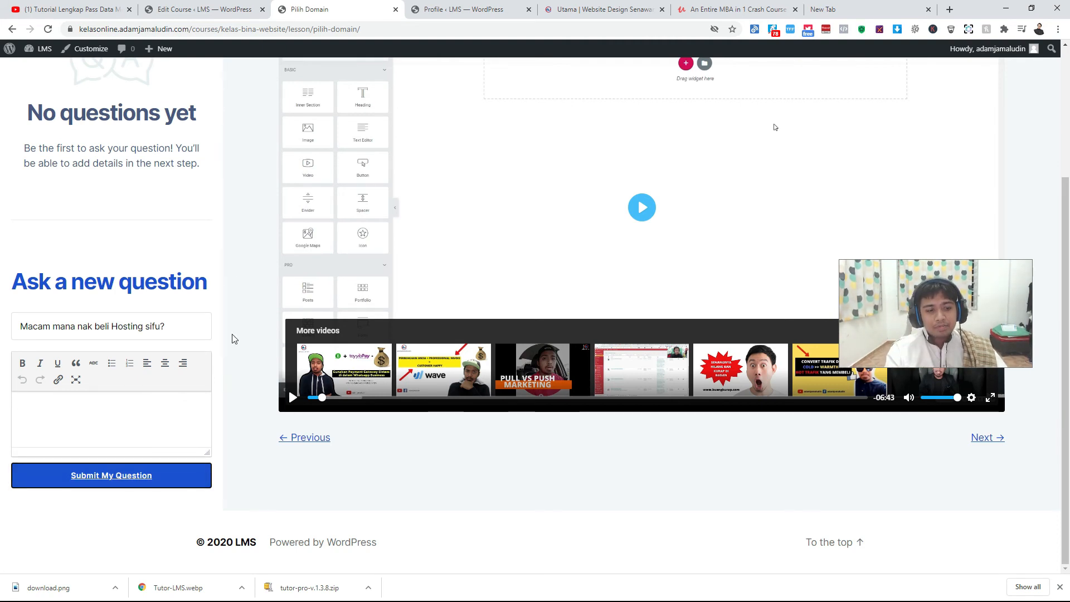
pyautogui.scroll(3, 73, 175)
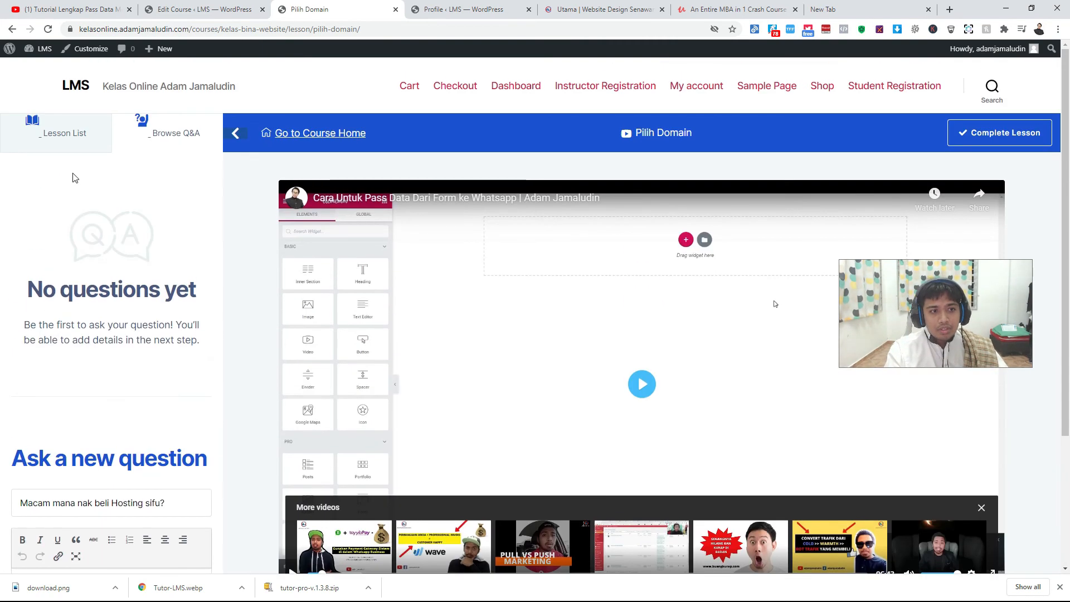
pyautogui.click(69, 142)
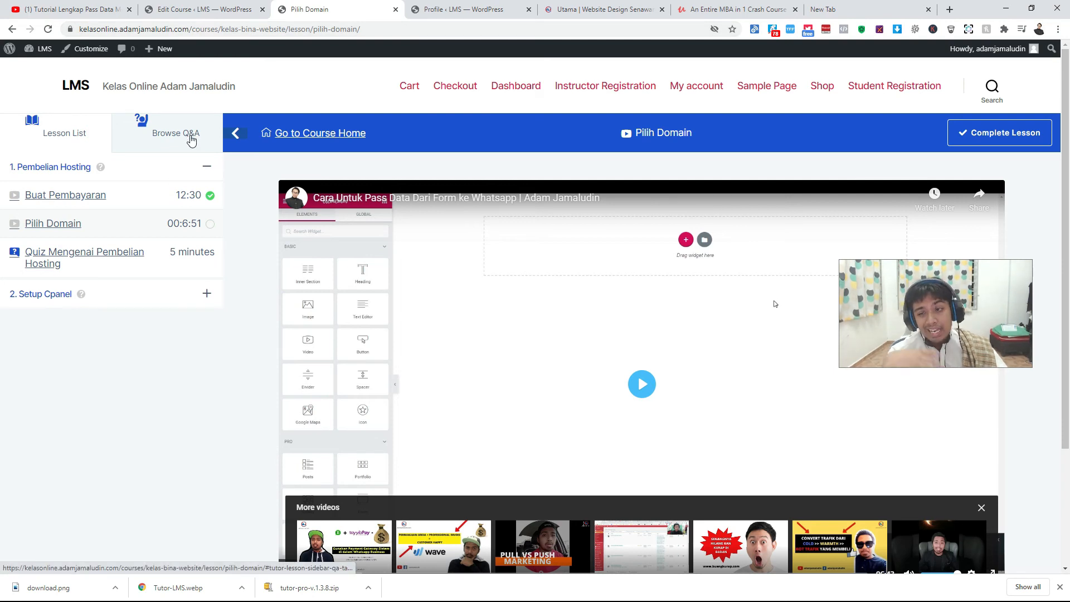
# Go to the site's /dashboard page and look over the course and earnings summary.
pyautogui.moveTo(218, 29); pyautogui.dragTo(522, 45)
pyautogui.write('dashboa')
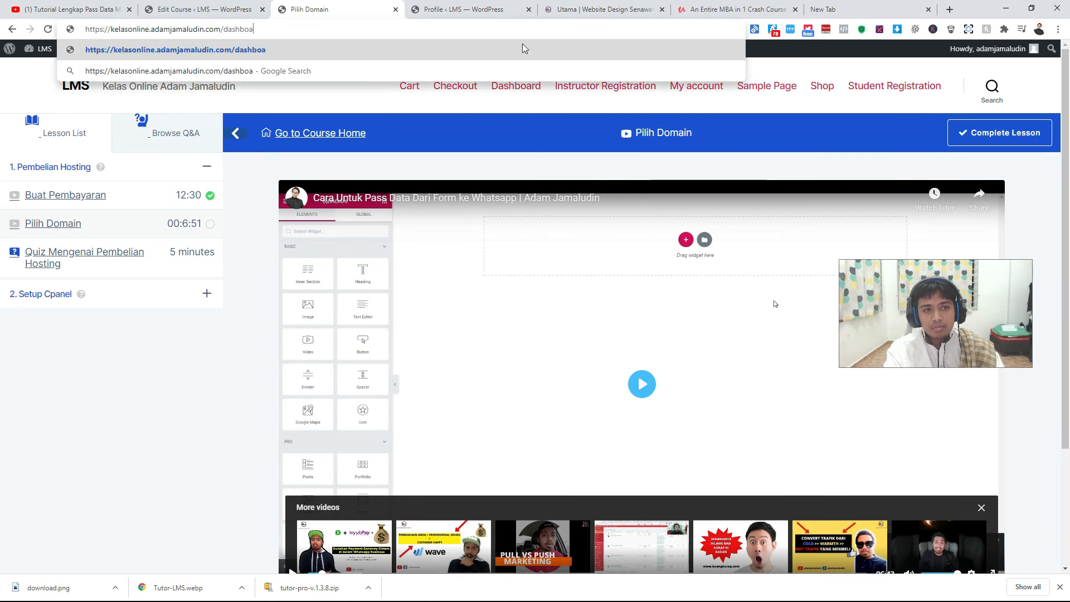
pyautogui.press('Return')
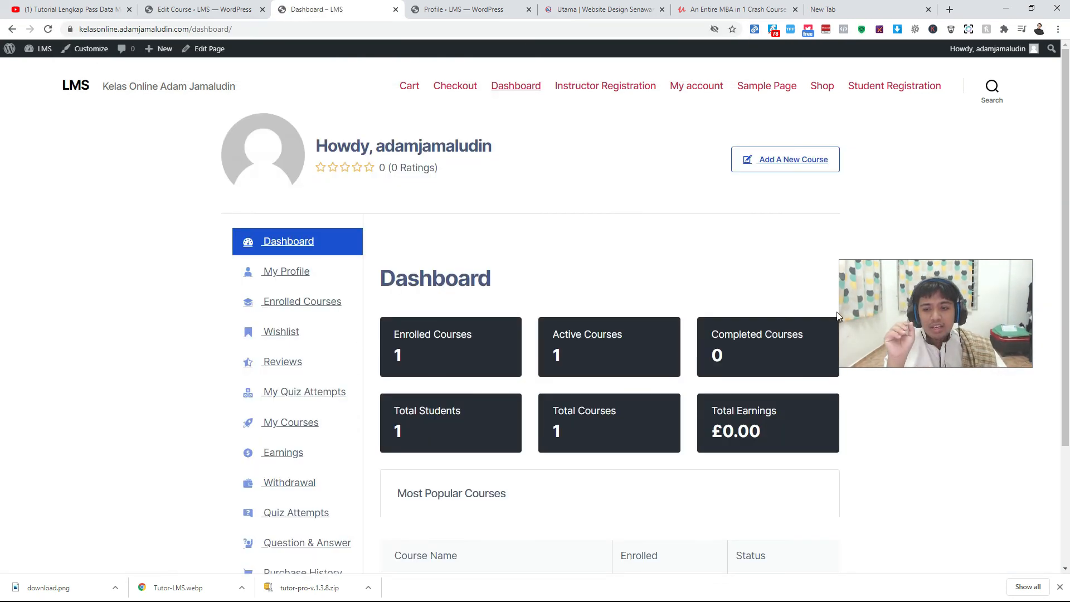
pyautogui.moveTo(927, 304); pyautogui.dragTo(952, 251)
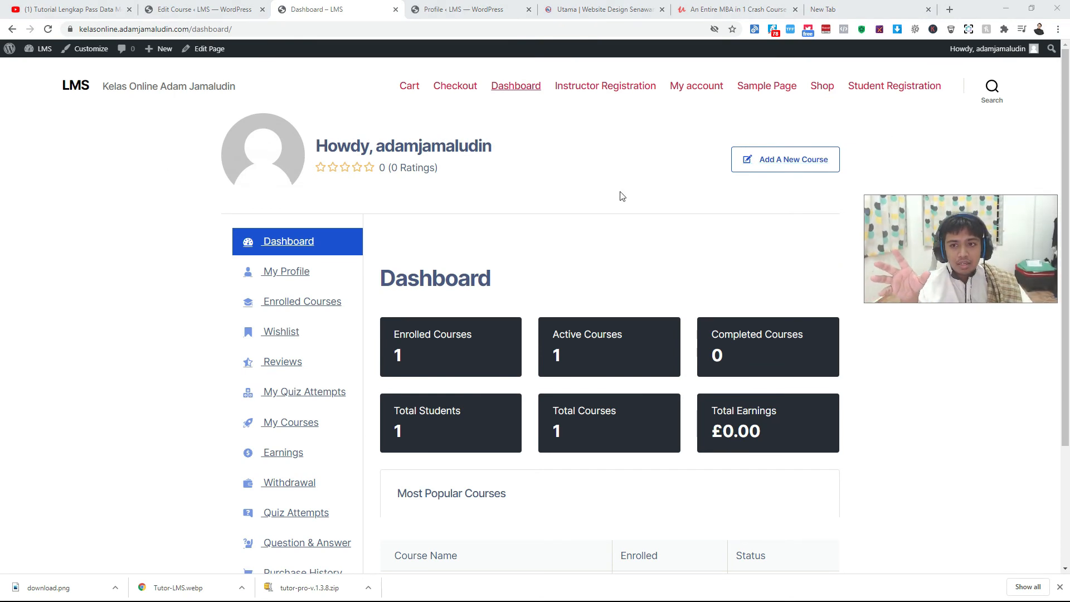
# Open the account's My Profile page from the student dashboard and look over its details.
pyautogui.scroll(-1, 147, 331)
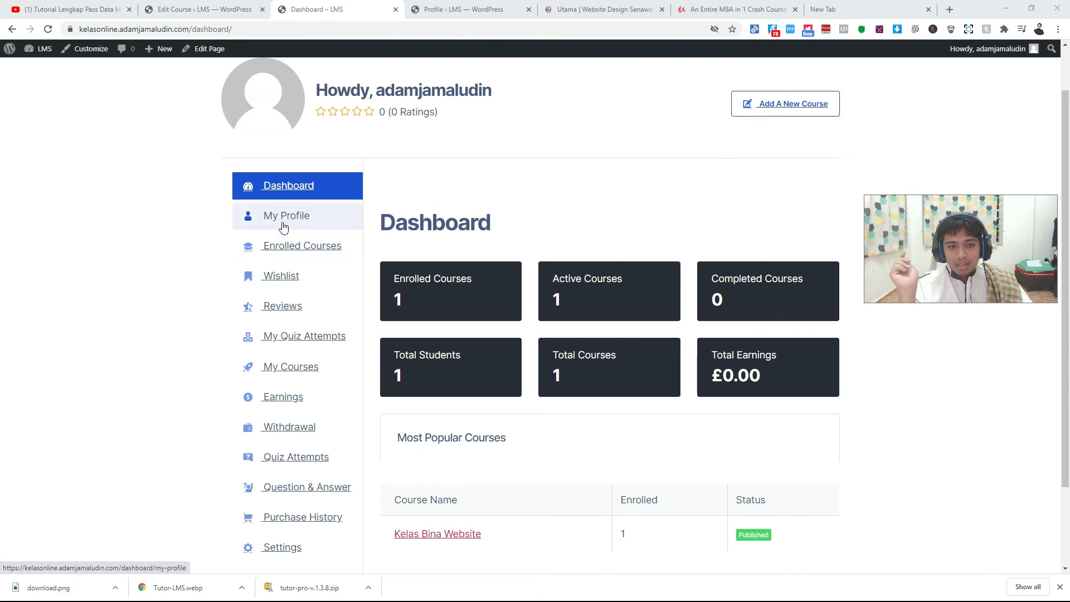
pyautogui.click(321, 216)
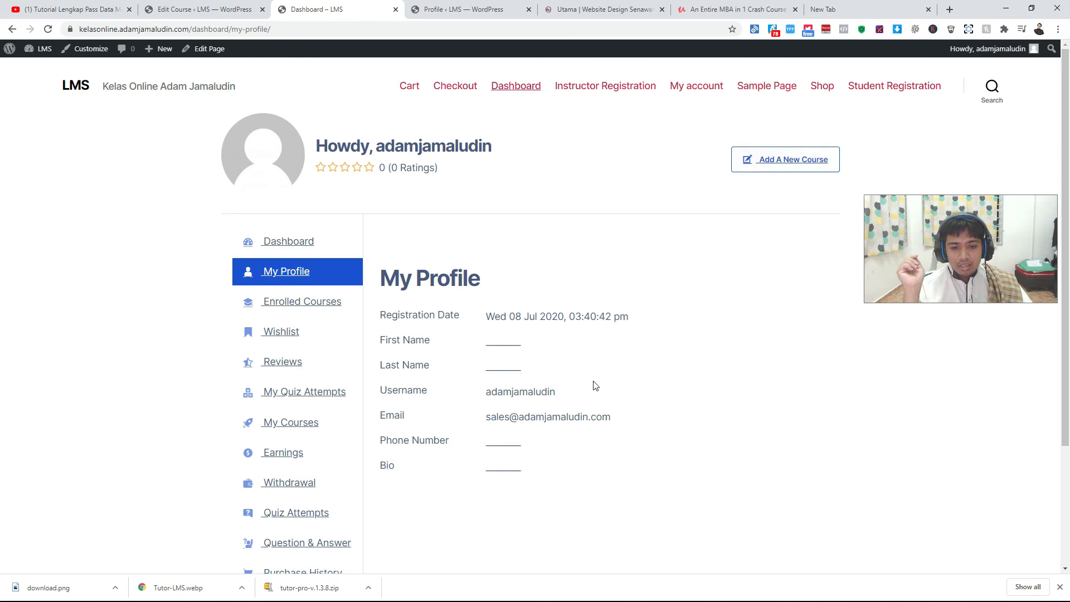
pyautogui.scroll(-3, 808, 491)
pyautogui.scroll(3, 805, 504)
pyautogui.scroll(-3, 796, 508)
pyautogui.scroll(3, 775, 501)
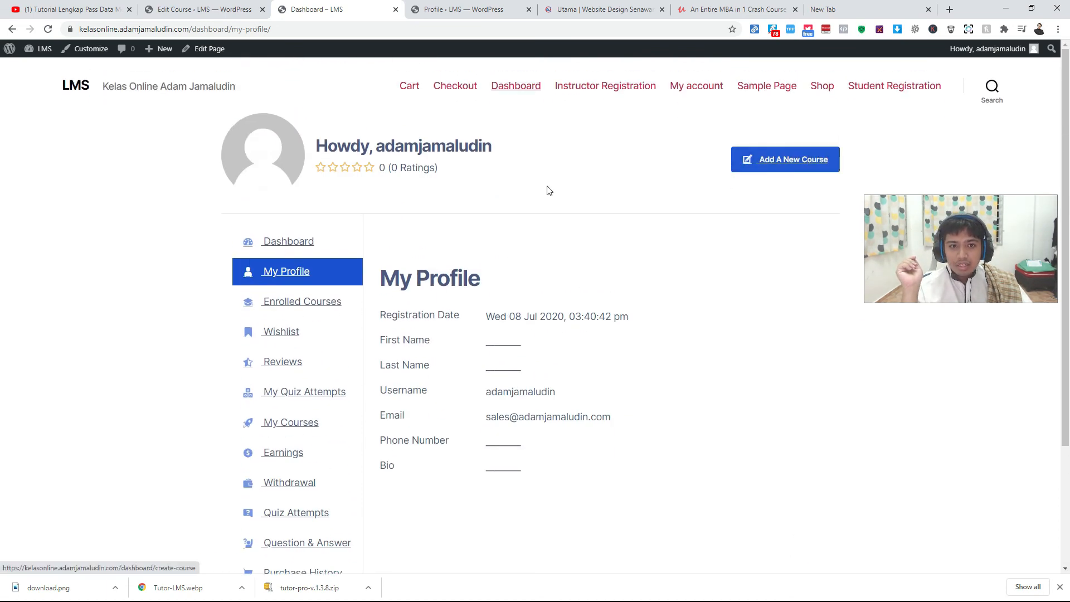
# View the Enrolled Courses page and check the progress of Kelas Bina Website.
pyautogui.click(308, 304)
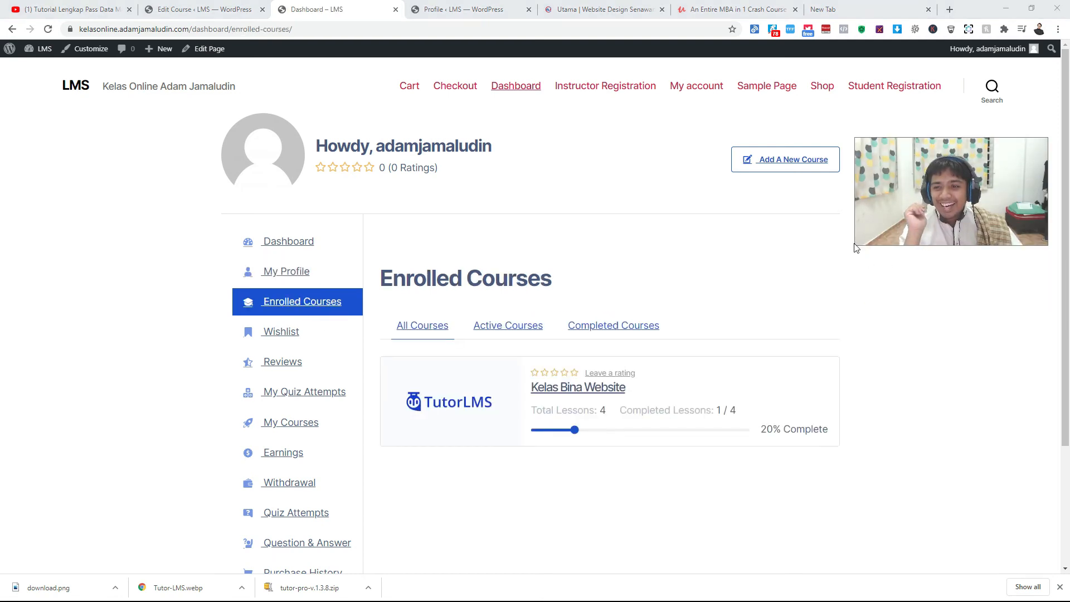
pyautogui.moveTo(856, 245); pyautogui.dragTo(776, 315)
pyautogui.moveTo(827, 262); pyautogui.dragTo(817, 216)
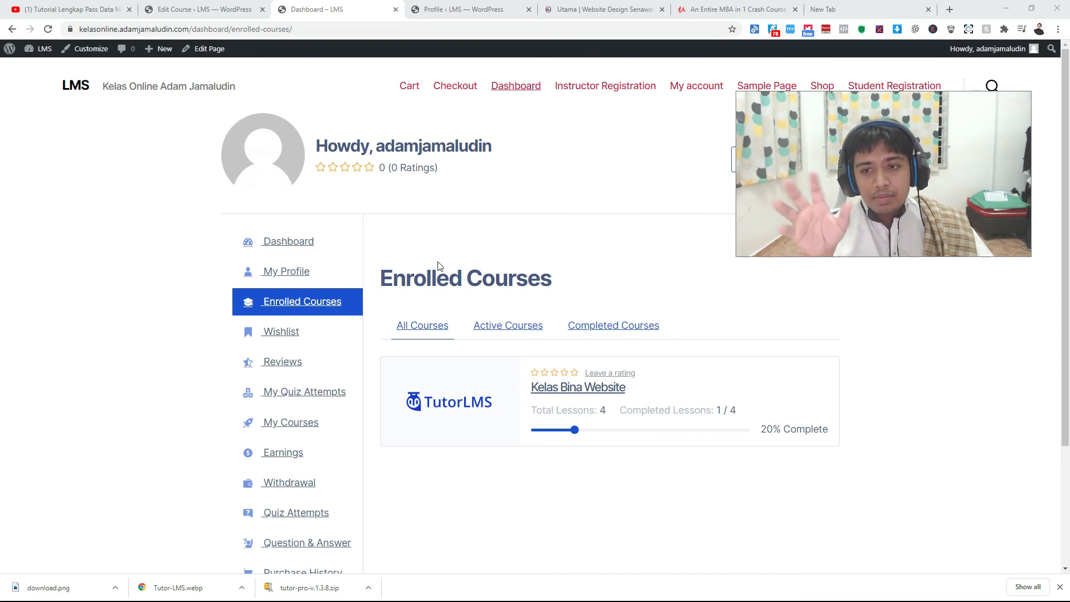
# View the My Quiz Attempts page of the student dashboard.
pyautogui.scroll(-1, 530, 432)
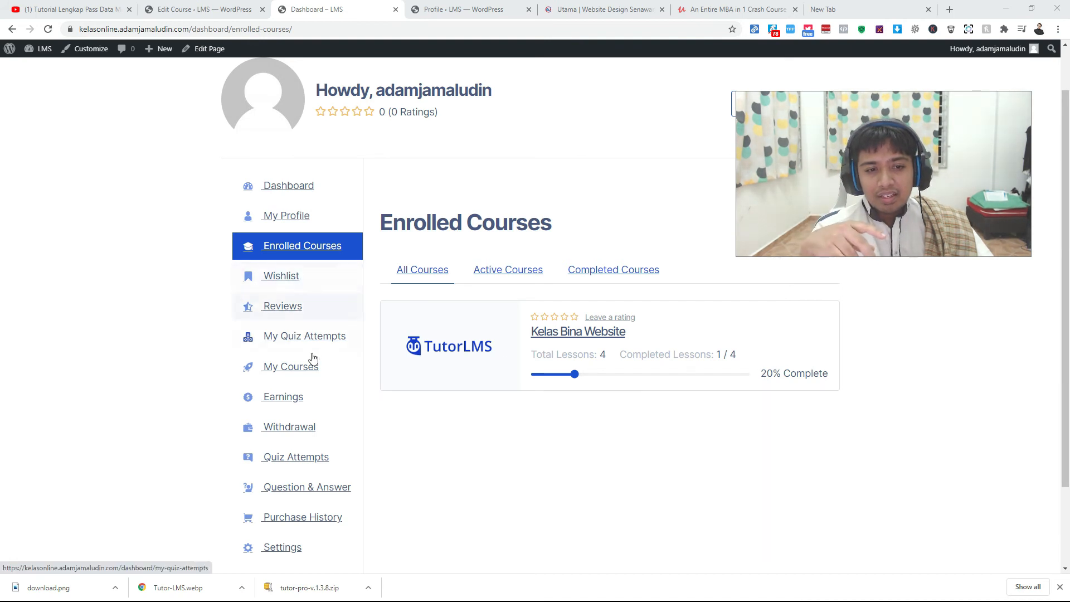
pyautogui.click(312, 336)
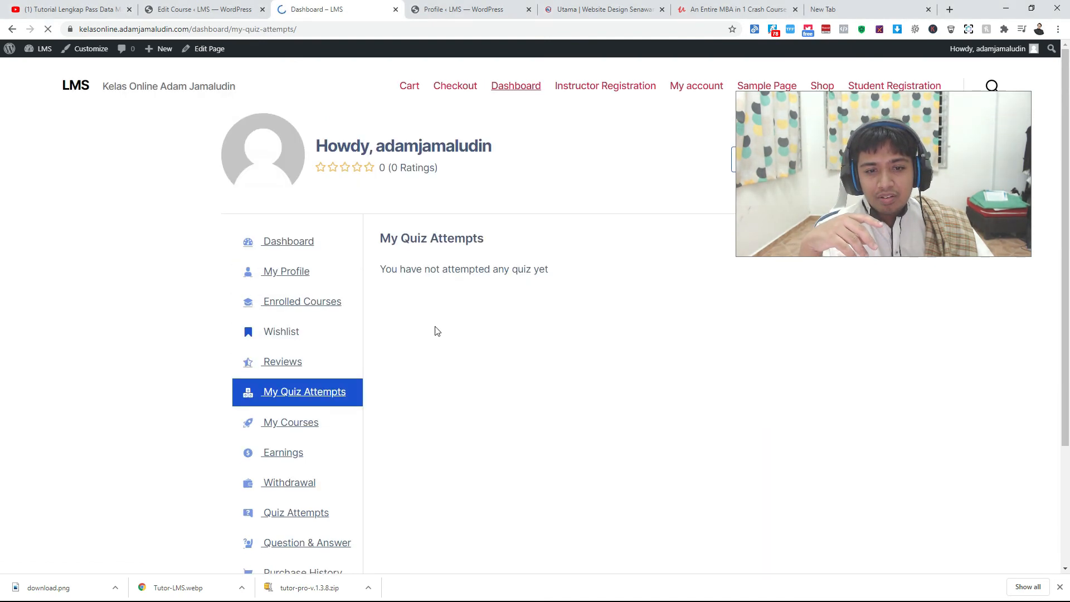
pyautogui.scroll(-2, 245, 420)
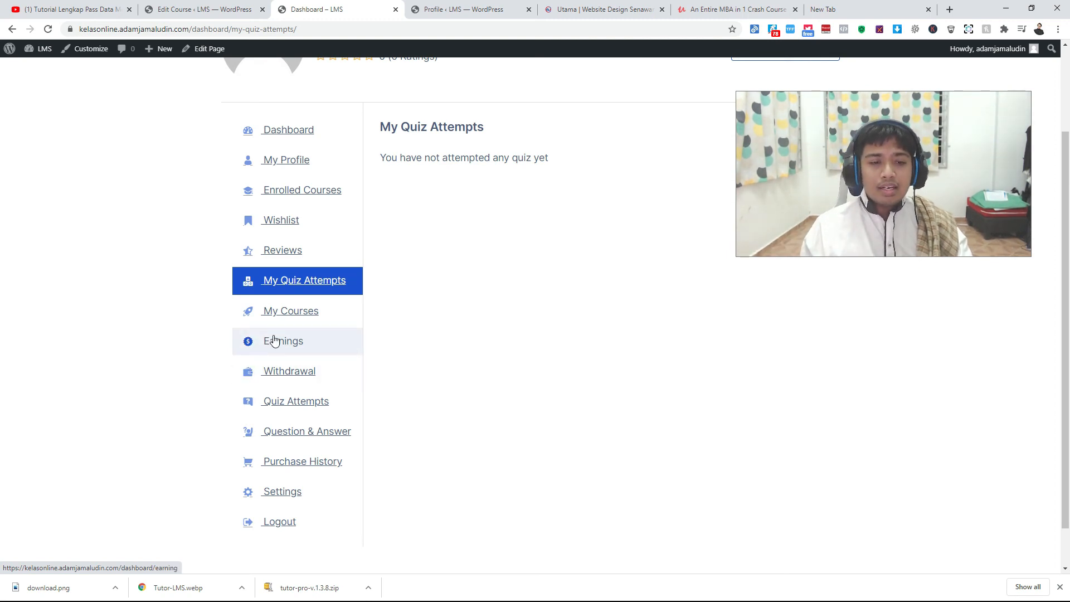
# Open the Withdrawal page and look over the current balance and the pending, completed and rejected withdrawals.
pyautogui.click(281, 367)
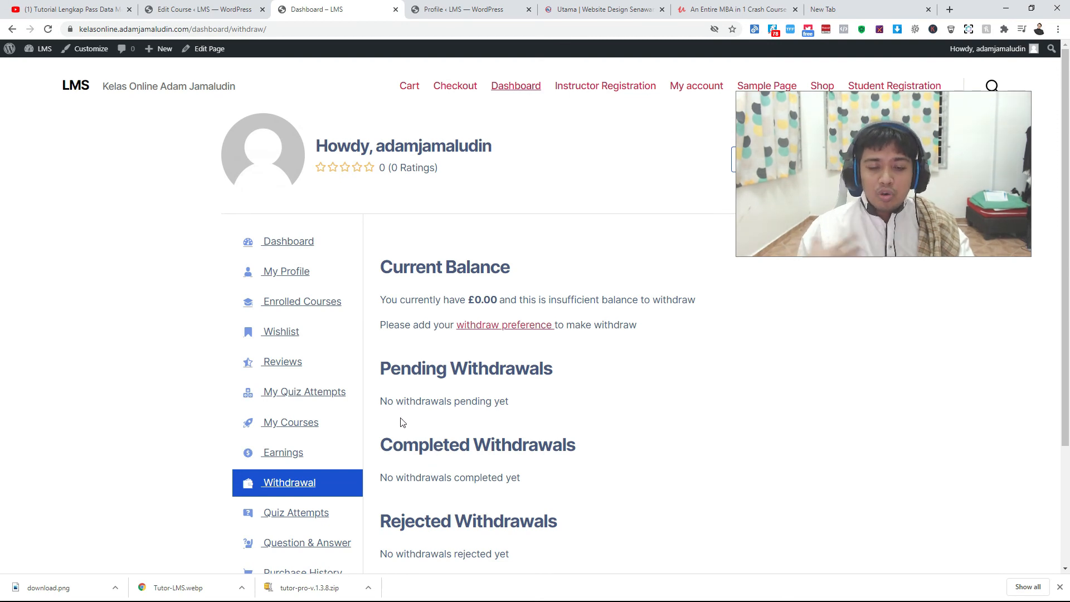
pyautogui.scroll(-3, 400, 422)
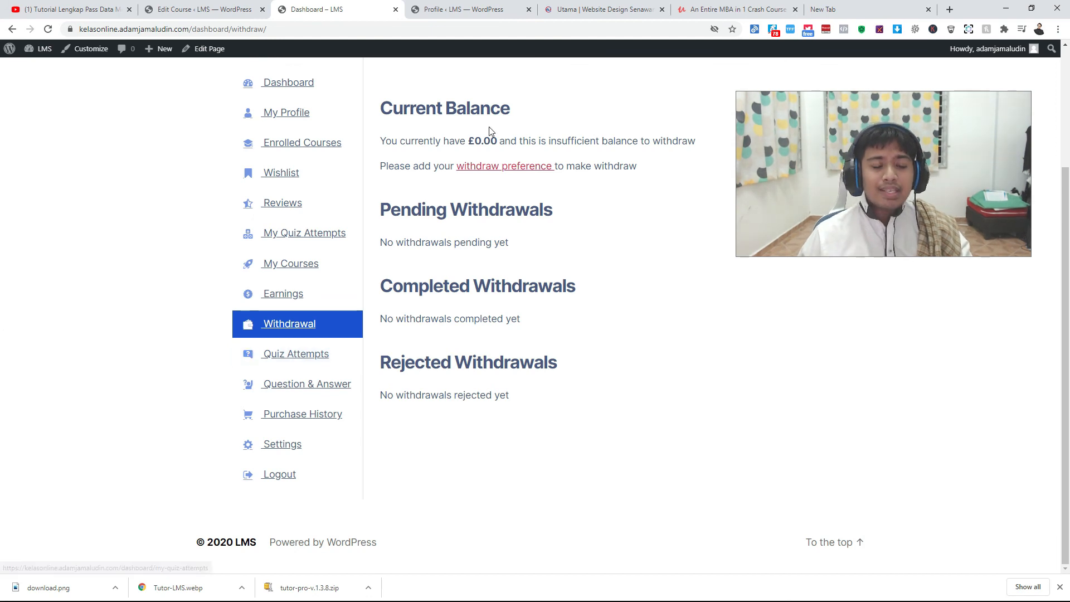
pyautogui.scroll(3, 284, 440)
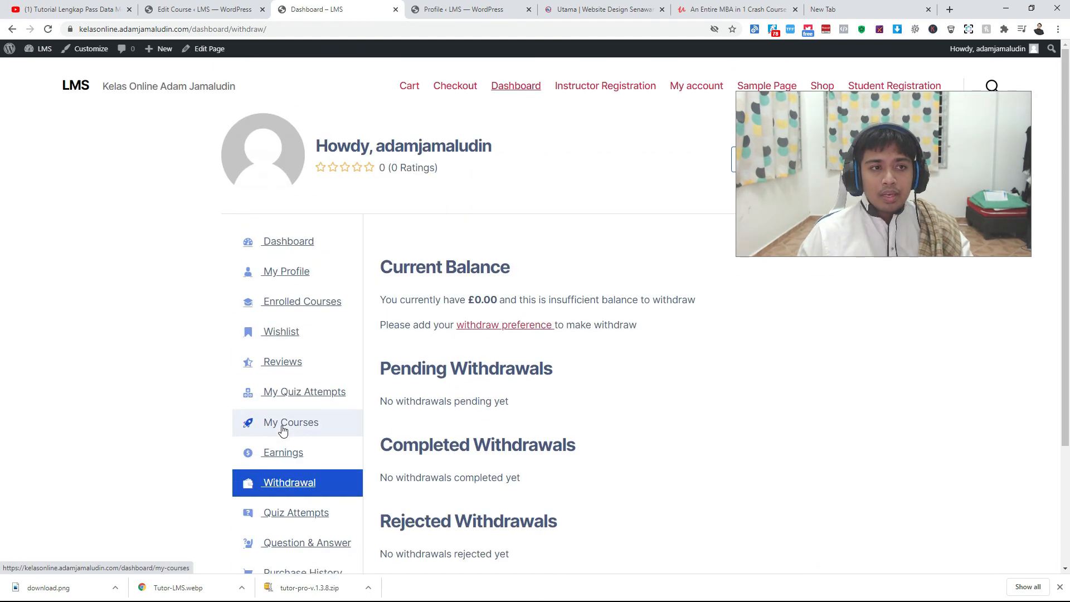
pyautogui.scroll(-1, 283, 430)
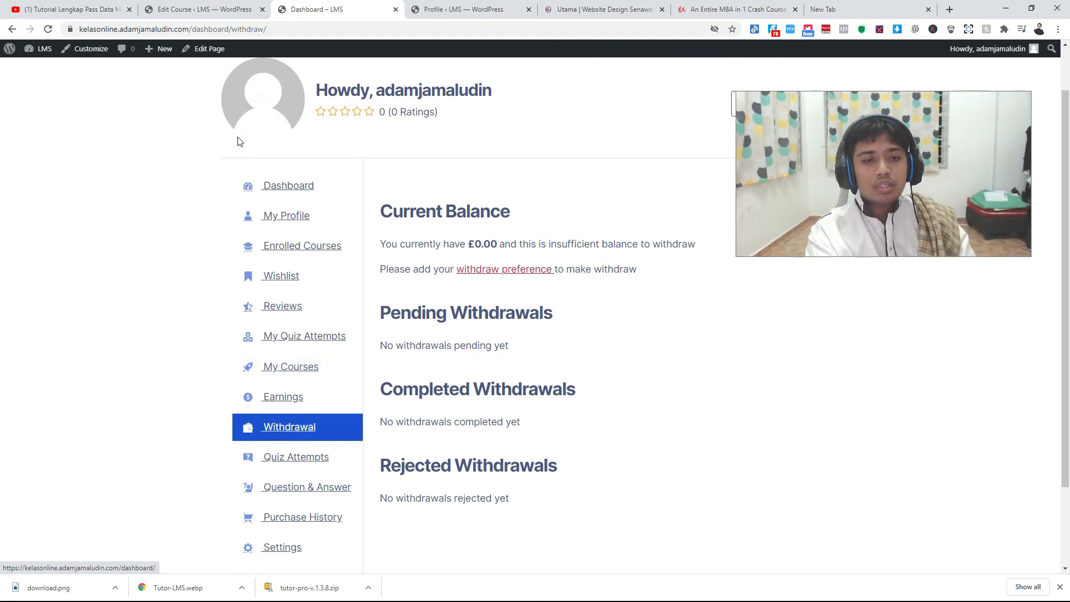
pyautogui.scroll(1, 109, 314)
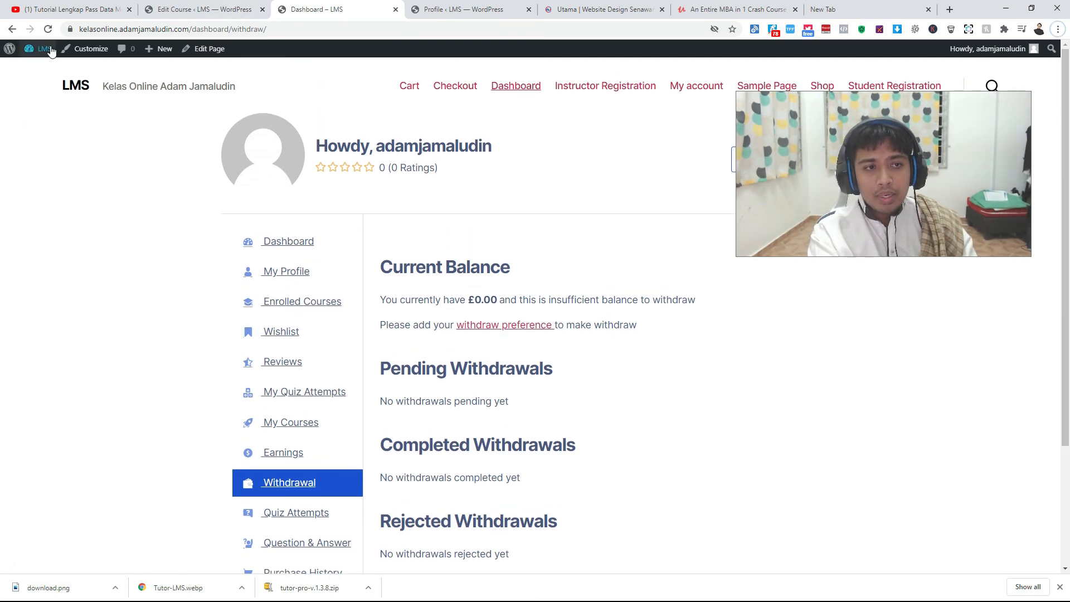
# Go to the Tutor LMS Pro courses in the WordPress admin and add a new course titled "Kelas SEO".
pyautogui.moveTo(36, 54)
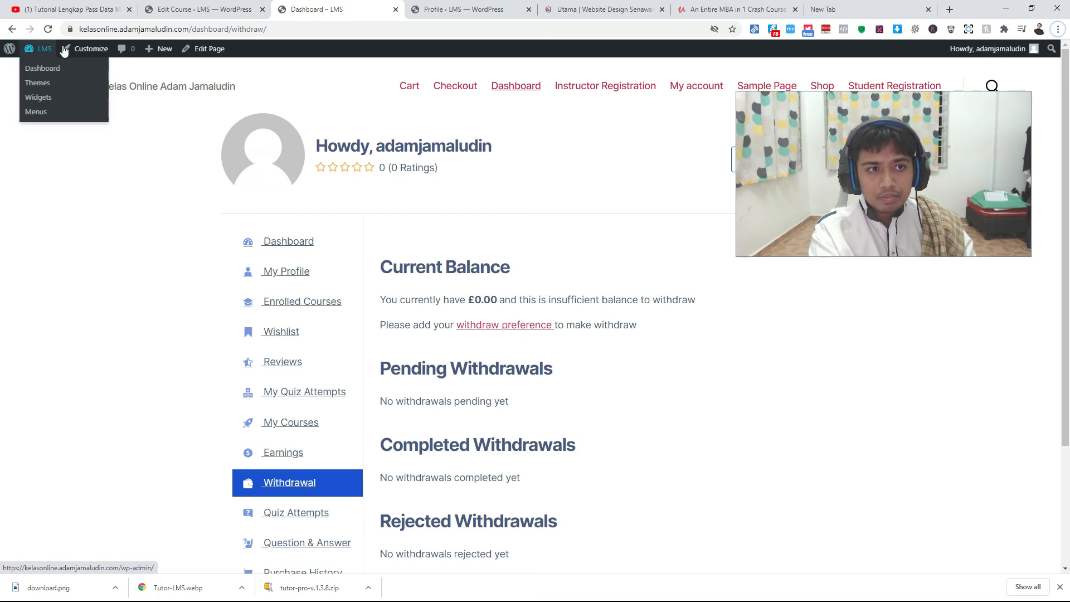
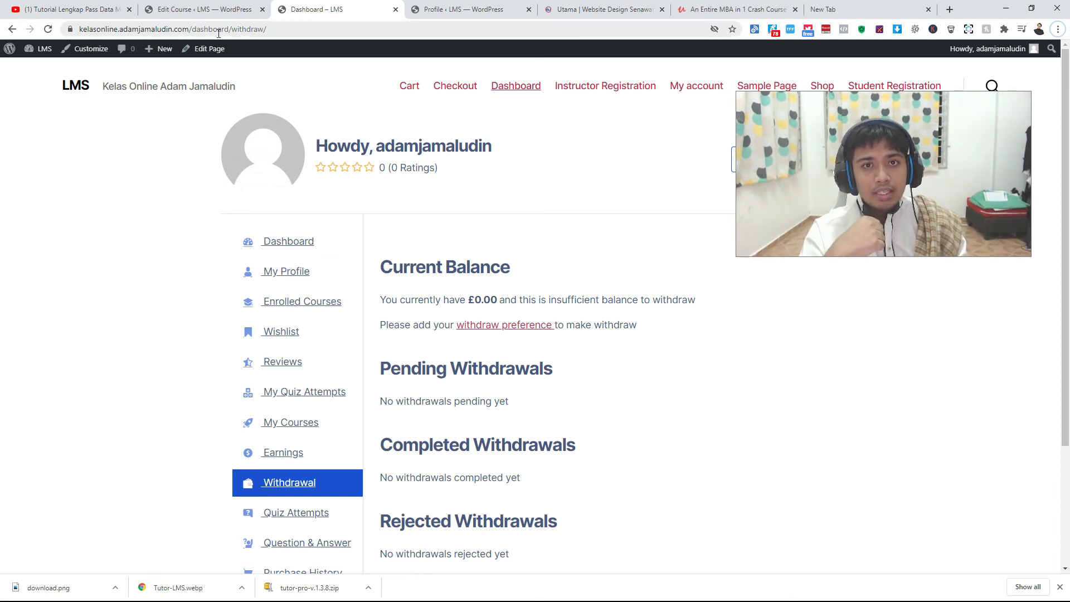
pyautogui.click(44, 54)
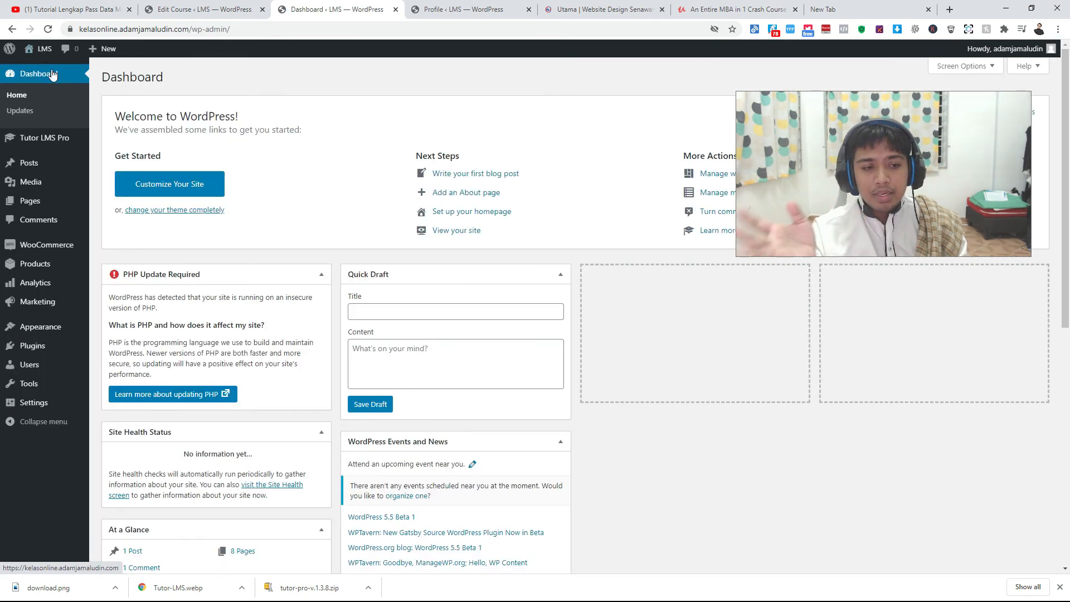
pyautogui.moveTo(35, 136)
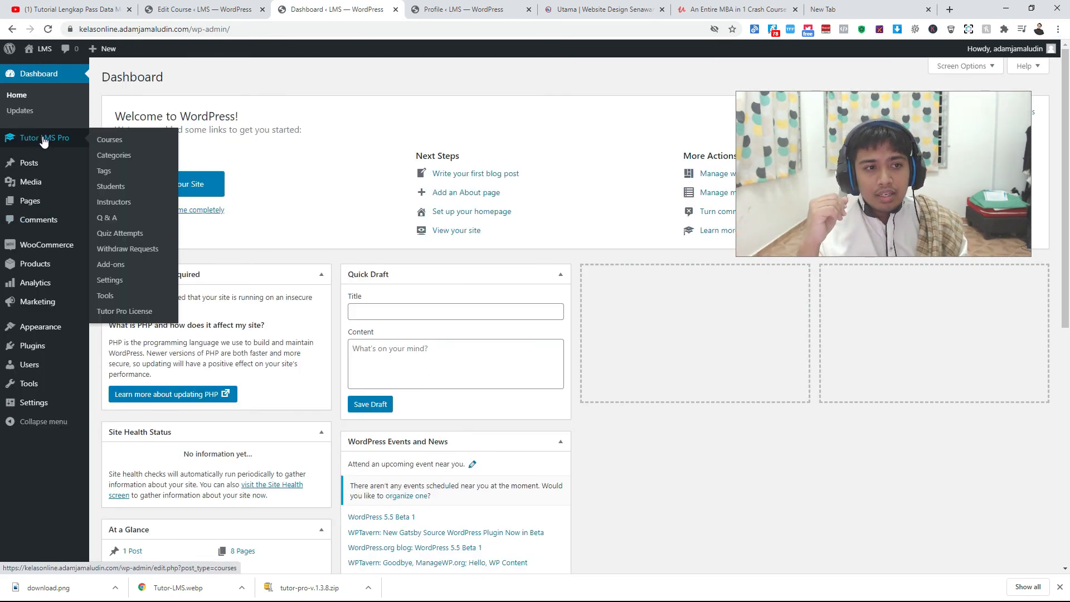
pyautogui.click(60, 138)
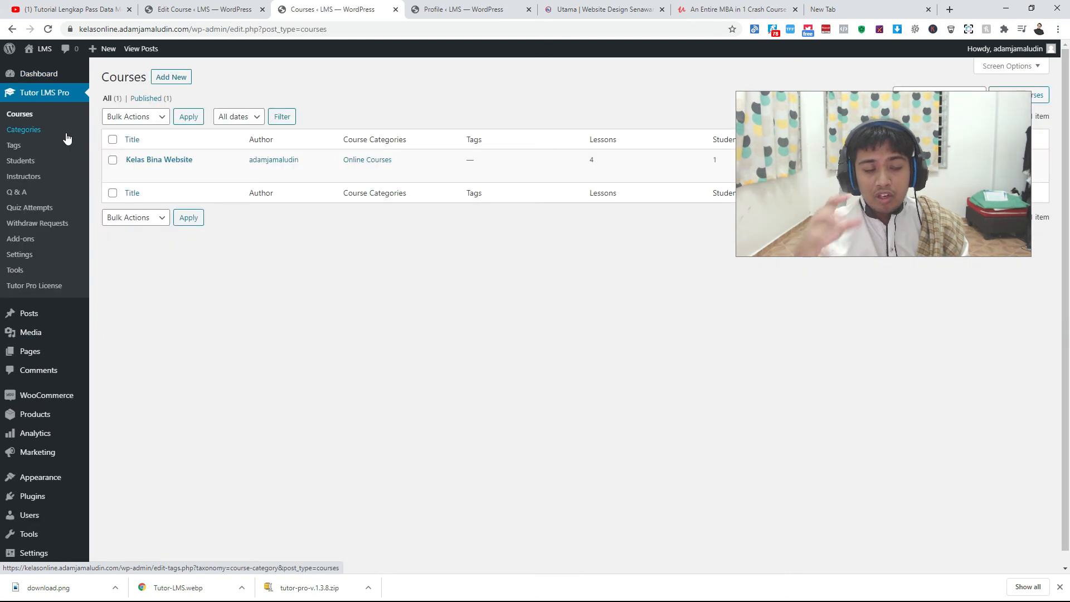
pyautogui.click(161, 80)
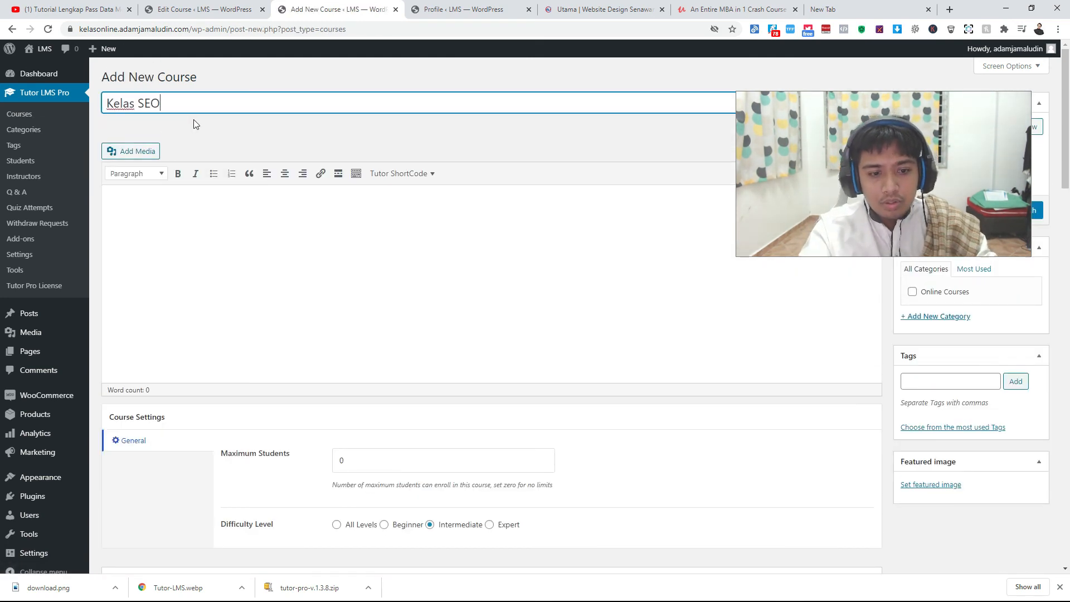
# Set the new course's difficulty level to Expert and attach the Kelas SEO product to it.
pyautogui.scroll(-5, 399, 306)
pyautogui.scroll(2, 199, 242)
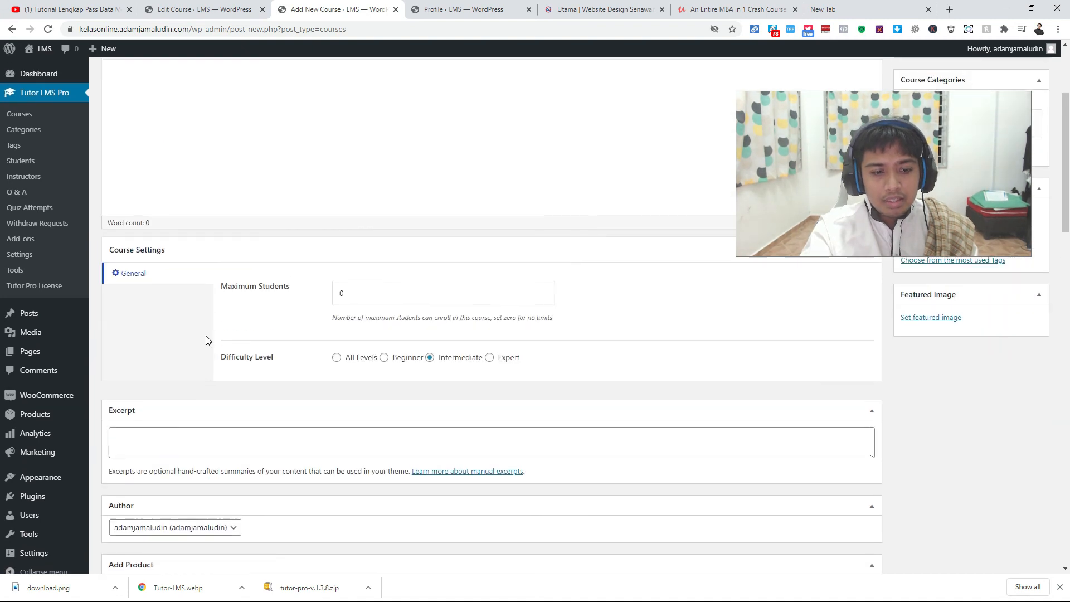
pyautogui.scroll(-3, 206, 340)
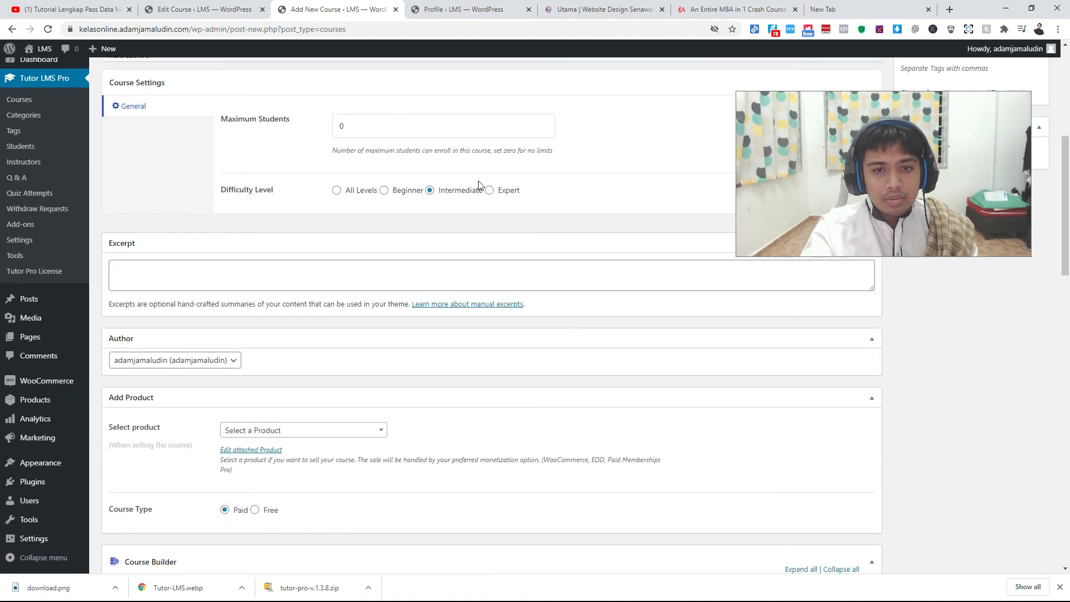
pyautogui.click(229, 433)
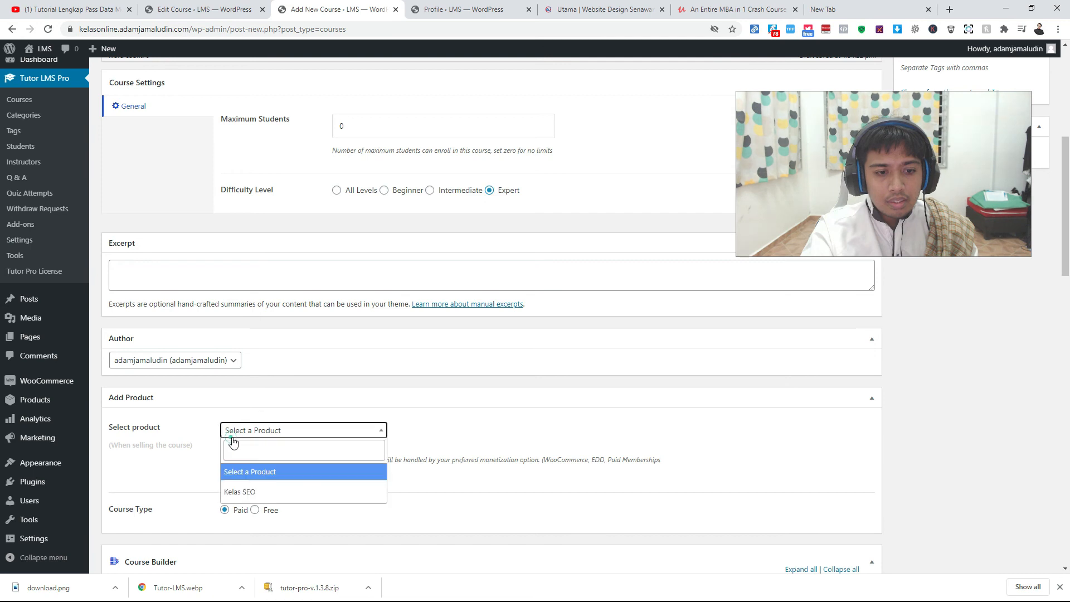
pyautogui.click(254, 492)
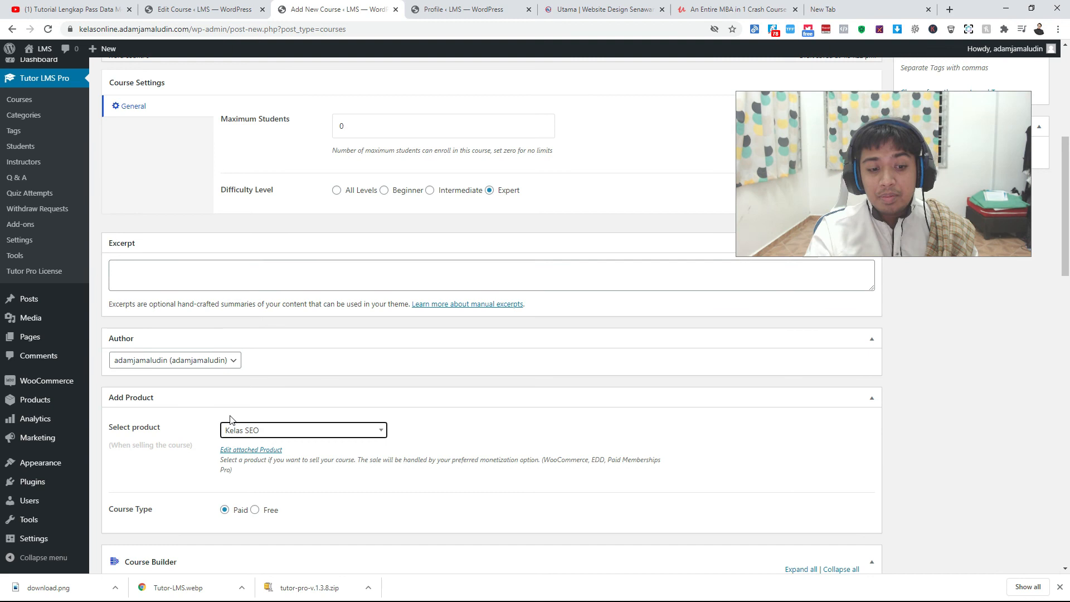
pyautogui.scroll(-2, 231, 419)
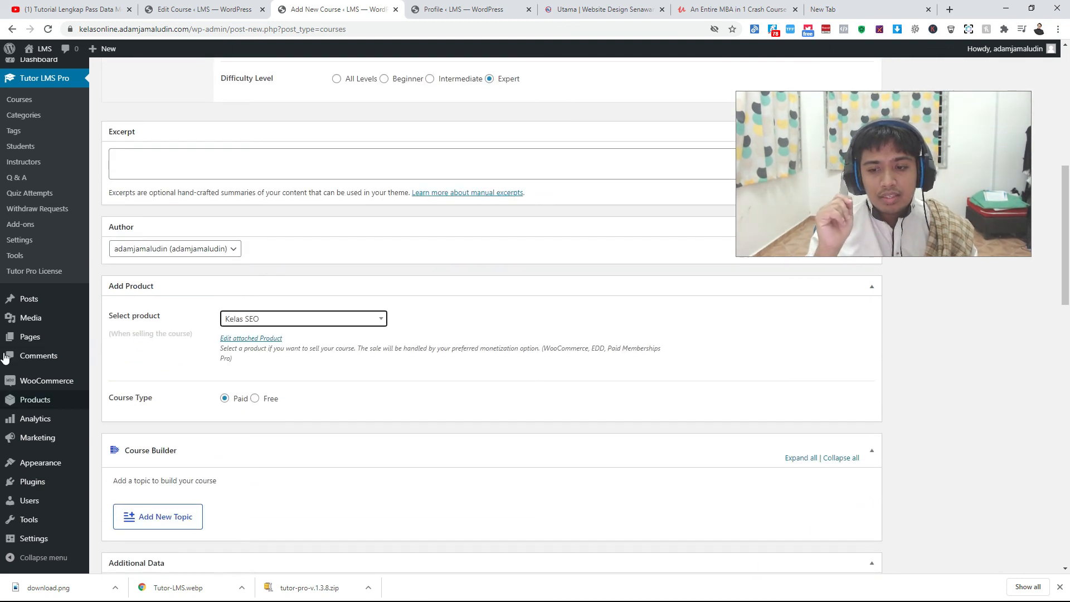
# Add a topic named "Introduction kepada SEO" to the course in the Course Builder.
pyautogui.scroll(-3, 334, 474)
pyautogui.click(151, 359)
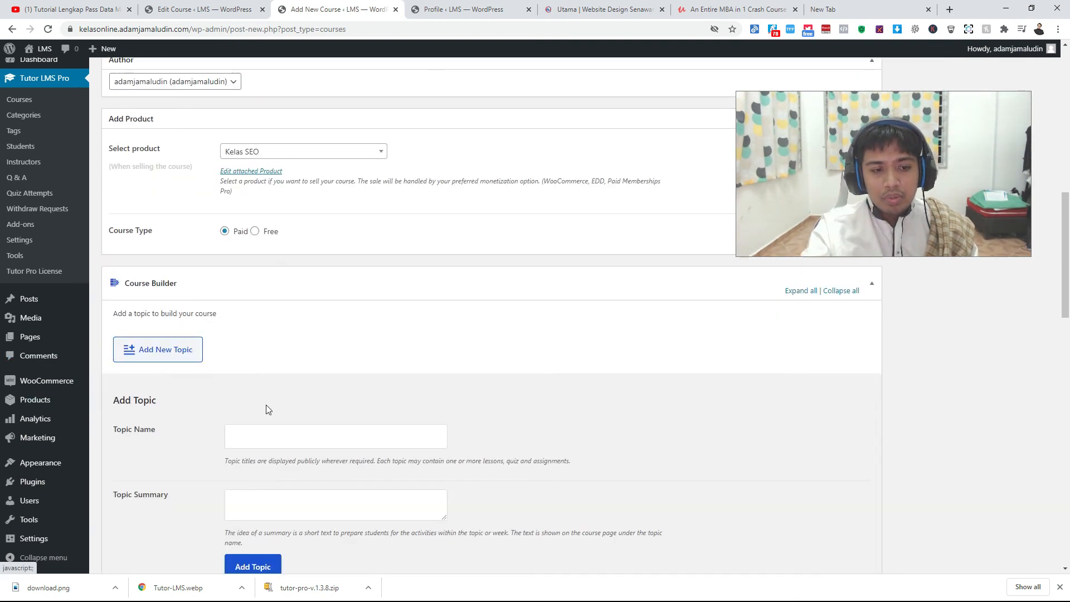
pyautogui.click(293, 433)
pyautogui.write('Introduction kepada SEO')
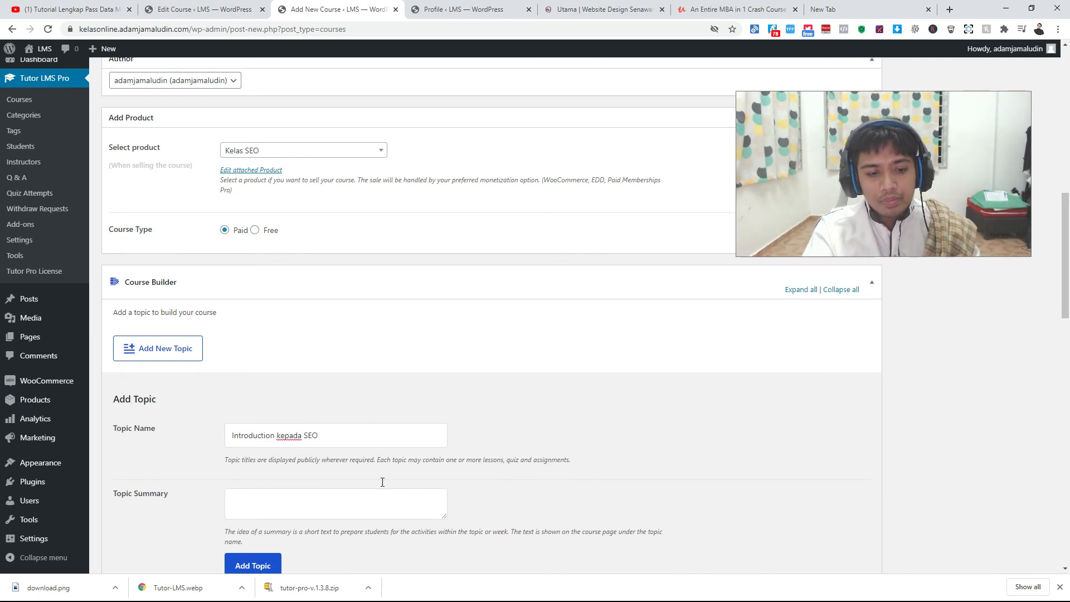
pyautogui.scroll(-2, 382, 480)
pyautogui.click(268, 454)
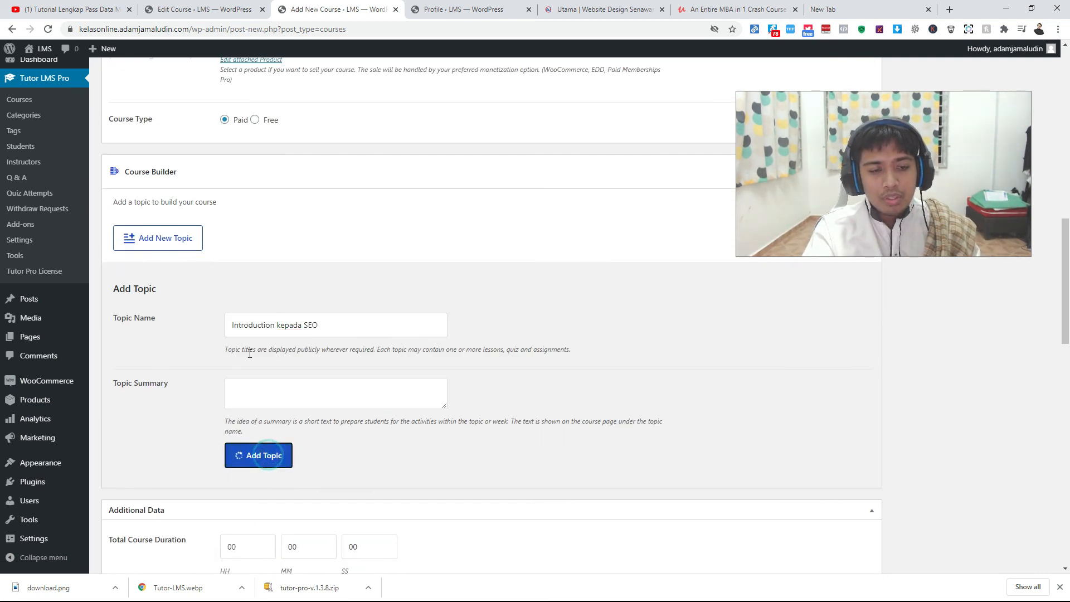
# Create a lesson titled "Apa itu SEO" under the Introduction kepada SEO topic.
pyautogui.scroll(-2, 328, 201)
pyautogui.scroll(1, 128, 205)
pyautogui.click(123, 195)
pyautogui.click(418, 156)
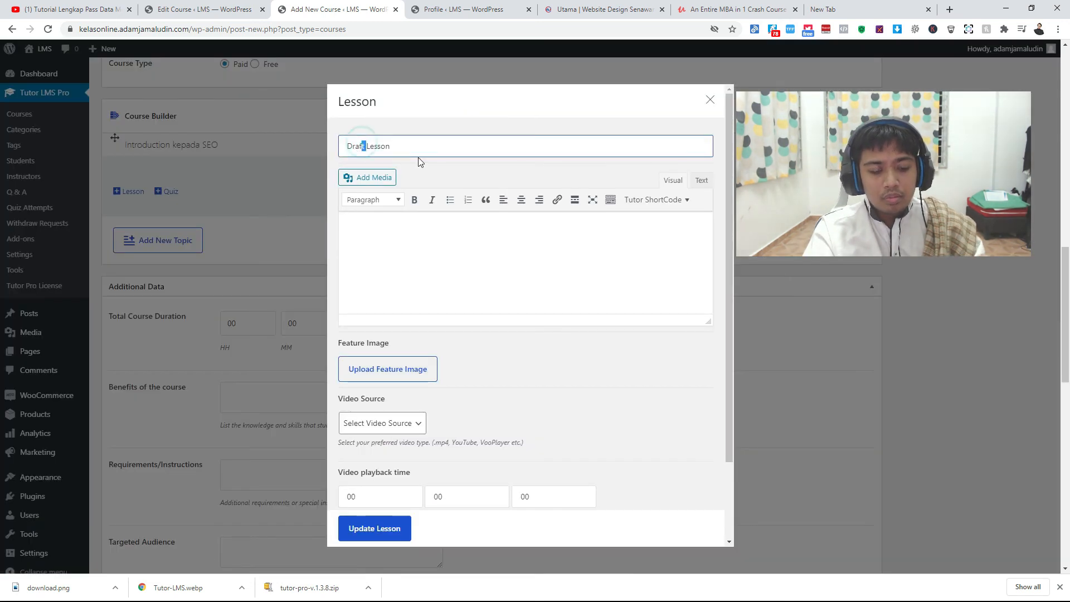
pyautogui.hotkey('ctrl', 'a')
pyautogui.write('A')
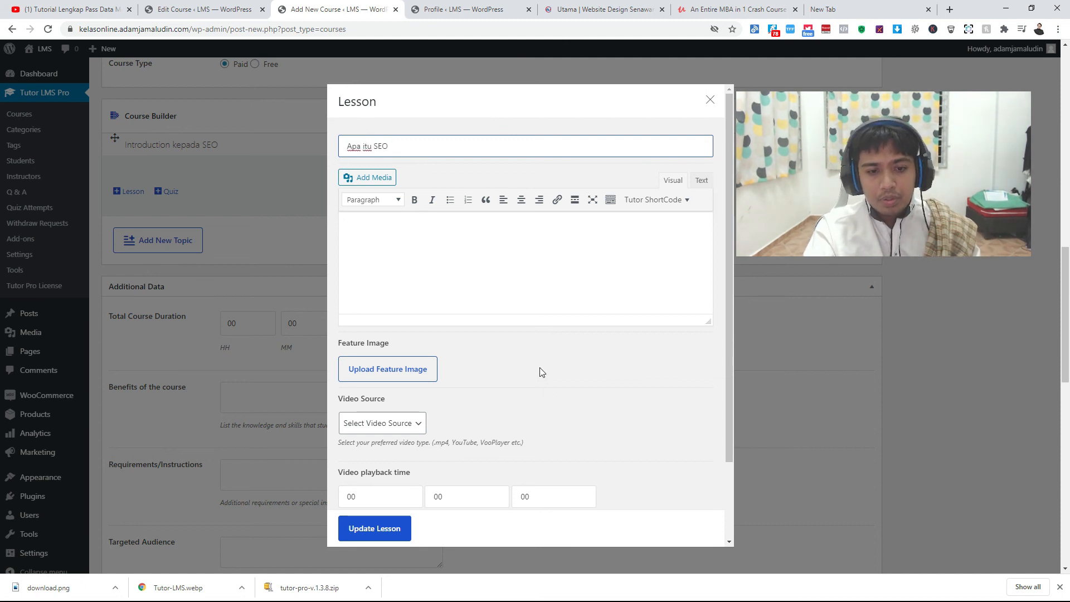
# Set the lesson's video source to YouTube and paste in the URL of the open YouTube tutorial on passing Elementor form data to WhatsApp.
pyautogui.scroll(-2, 539, 372)
pyautogui.click(382, 328)
pyautogui.click(371, 381)
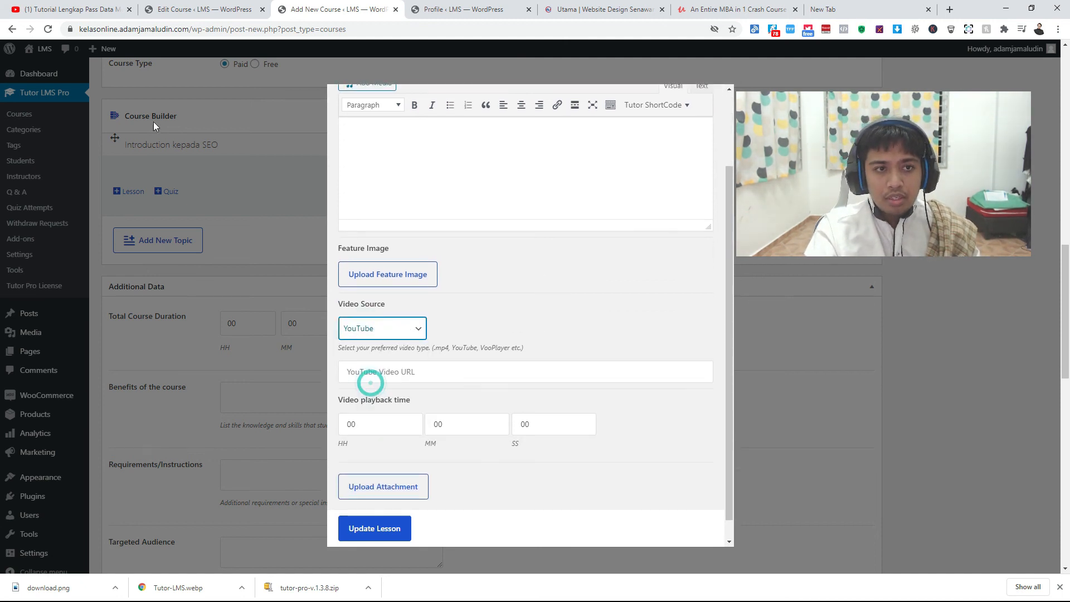
pyautogui.click(70, 9)
pyautogui.click(145, 31)
pyautogui.hotkey('ctrl', 'c')
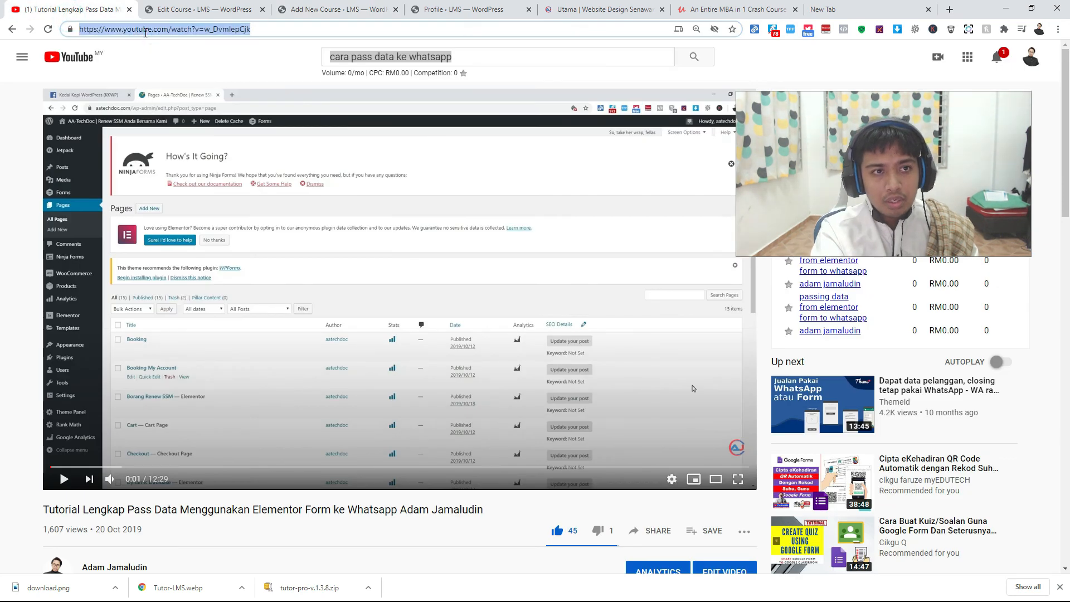
pyautogui.click(355, 15)
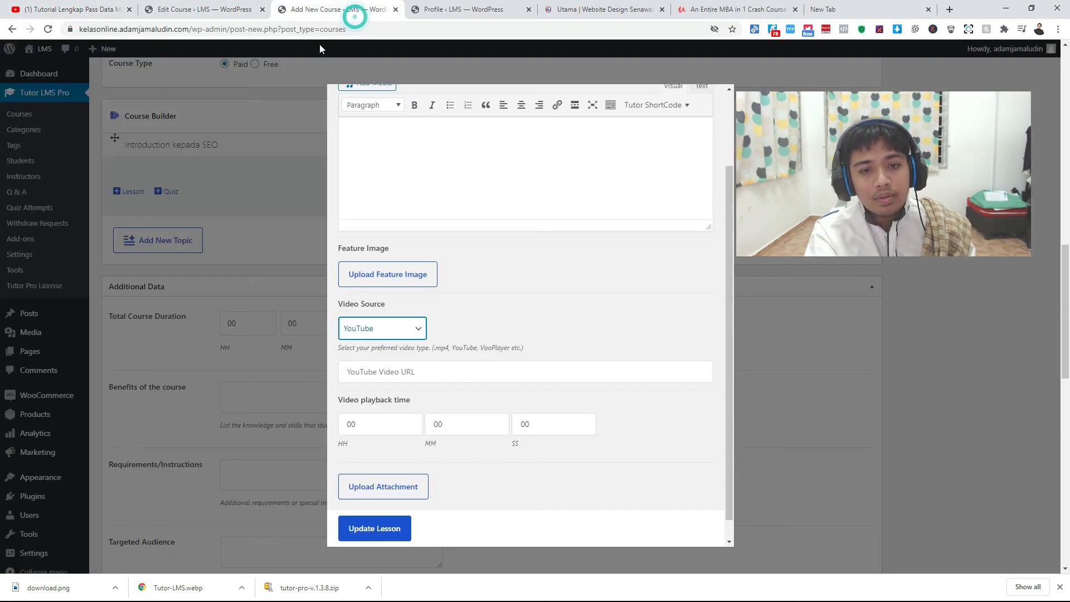
pyautogui.click(352, 369)
pyautogui.hotkey('ctrl', 'v')
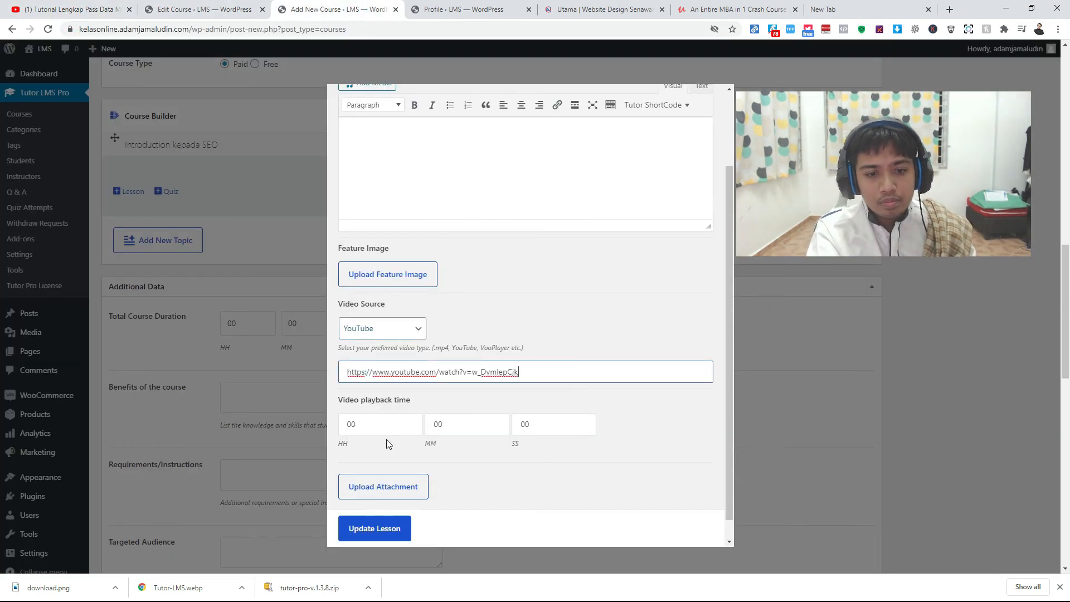
# Set the lesson's video playback time to 12 minutes 29 seconds and save the lesson.
pyautogui.doubleClick(449, 429)
pyautogui.doubleClick(536, 424)
pyautogui.write('29')
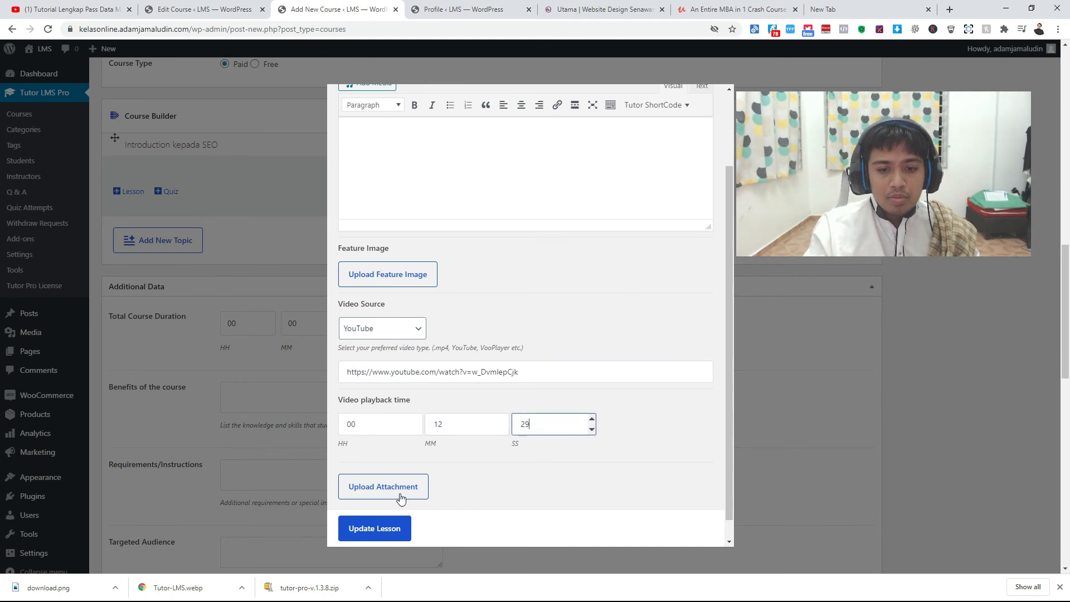
pyautogui.click(360, 529)
# Add a second course topic named "On Page SEO".
pyautogui.scroll(2, 183, 311)
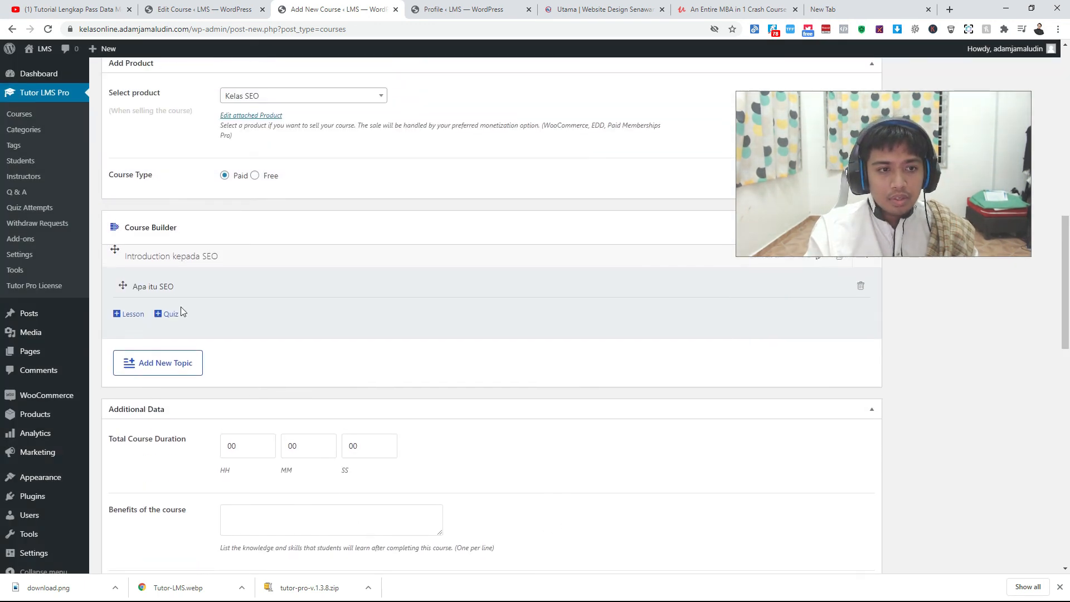
pyautogui.click(143, 363)
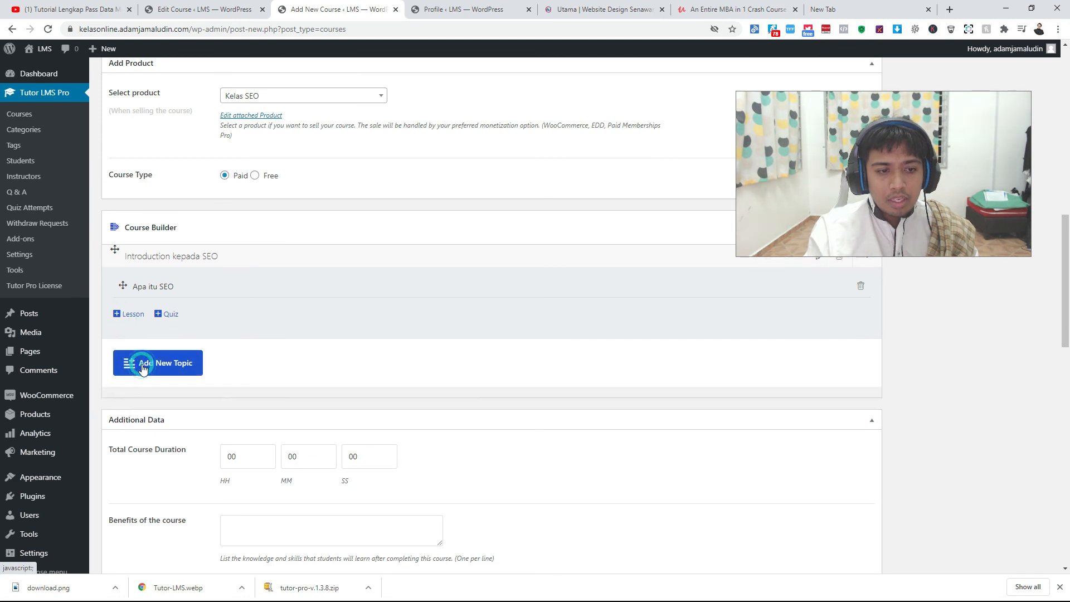
pyautogui.click(255, 455)
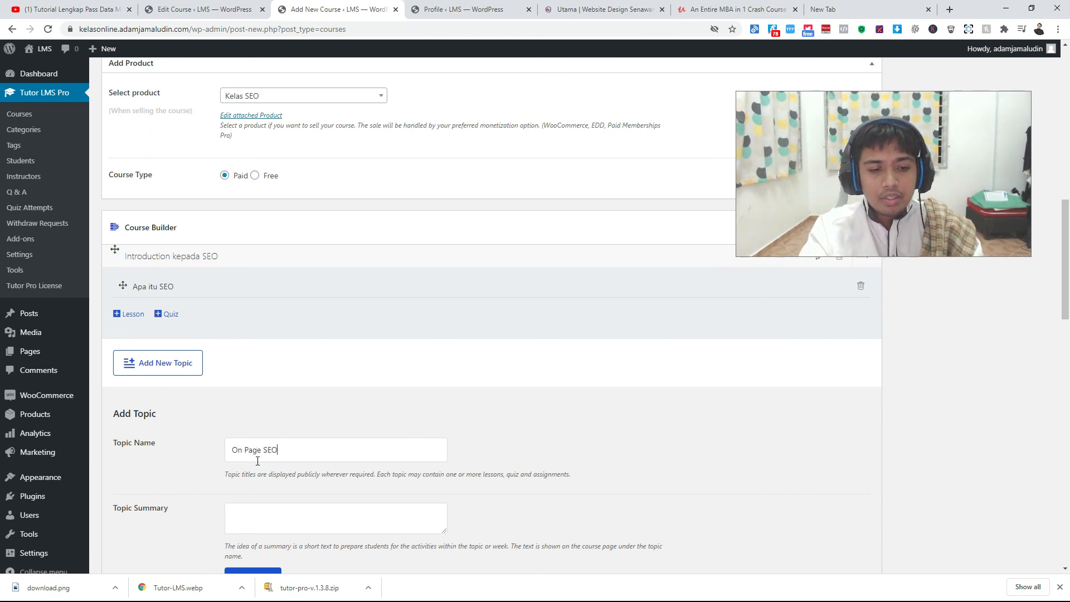
pyautogui.scroll(-2, 257, 461)
pyautogui.click(254, 467)
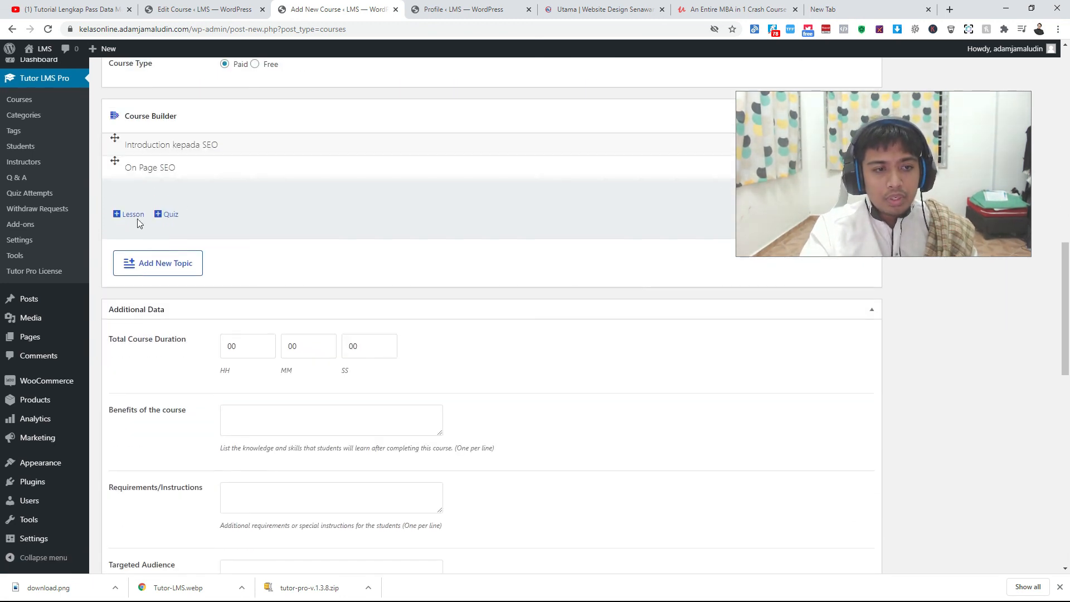
# Add a lesson titled "On Page SEO 1" to the On Page SEO topic and save it.
pyautogui.click(139, 213)
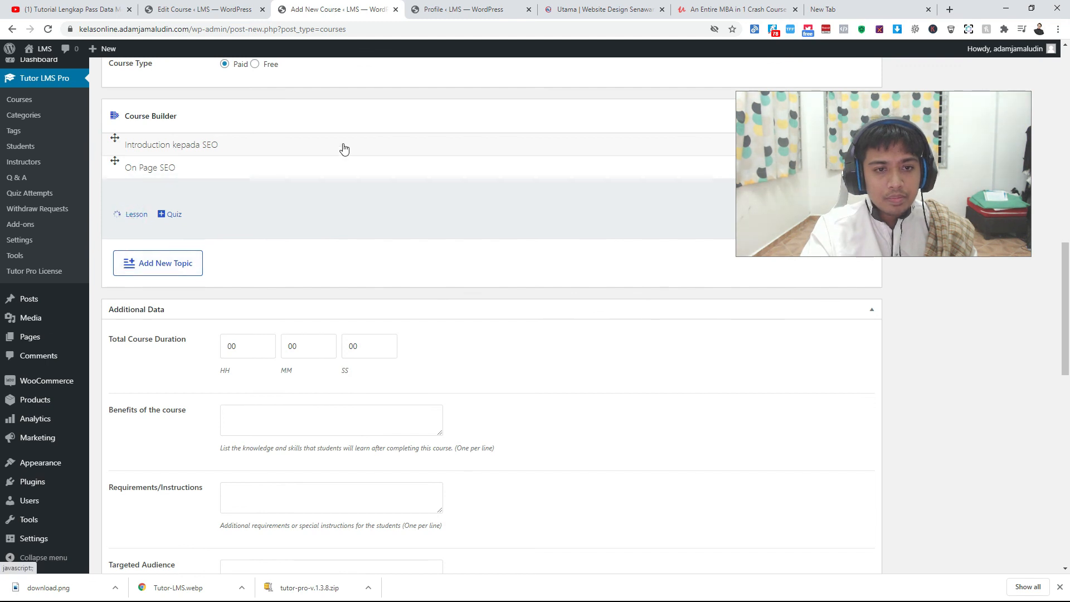
pyautogui.click(395, 129)
pyautogui.scroll(2, 382, 187)
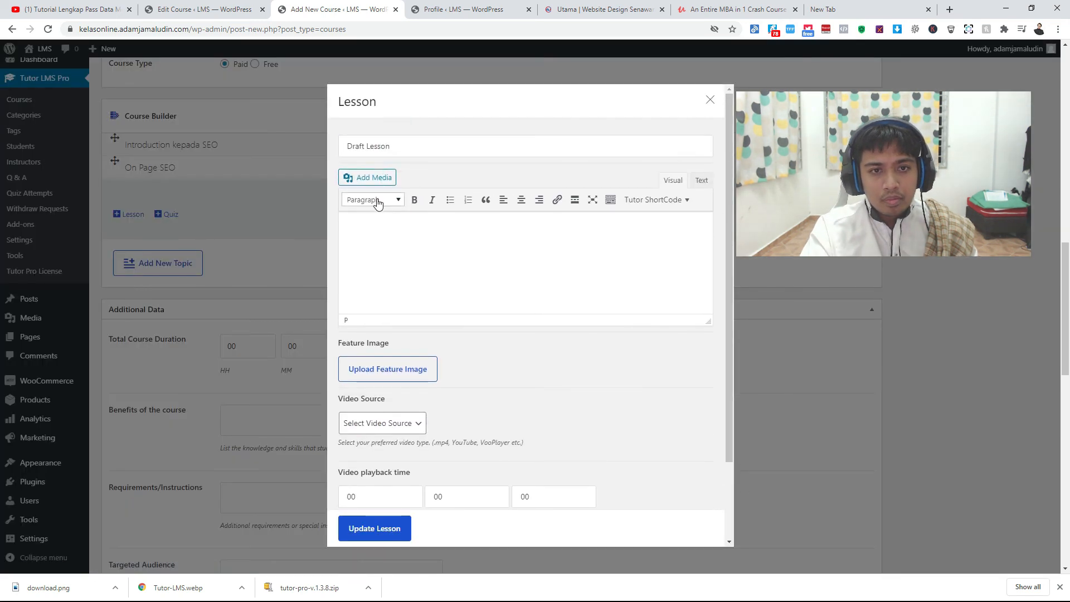
pyautogui.click(393, 151)
pyautogui.hotkey('ctrl', 'a')
pyautogui.write('On')
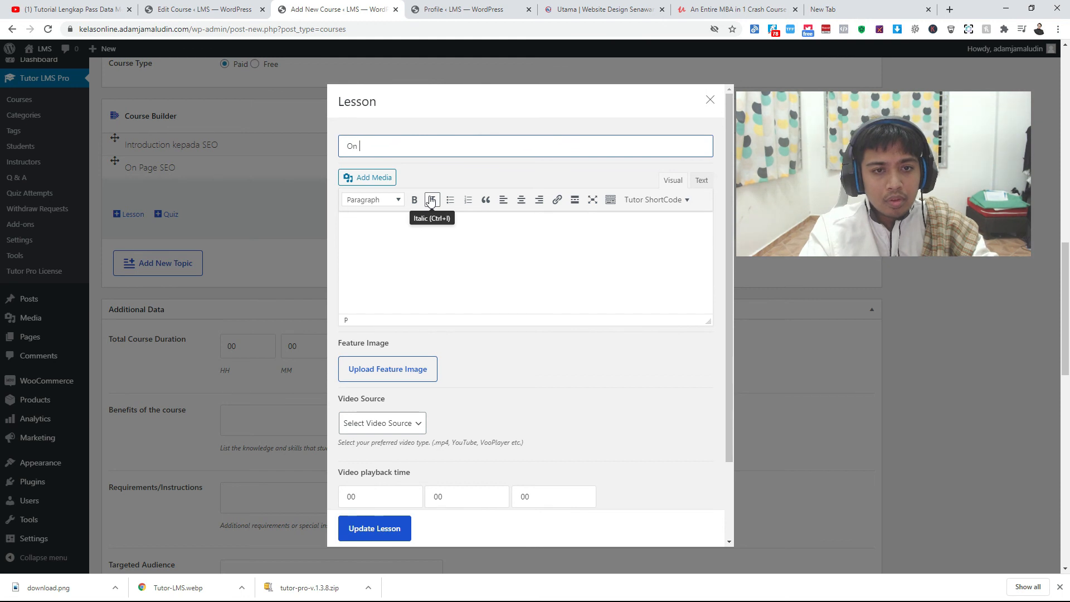
pyautogui.write(' Page SEO 1')
pyautogui.click(384, 532)
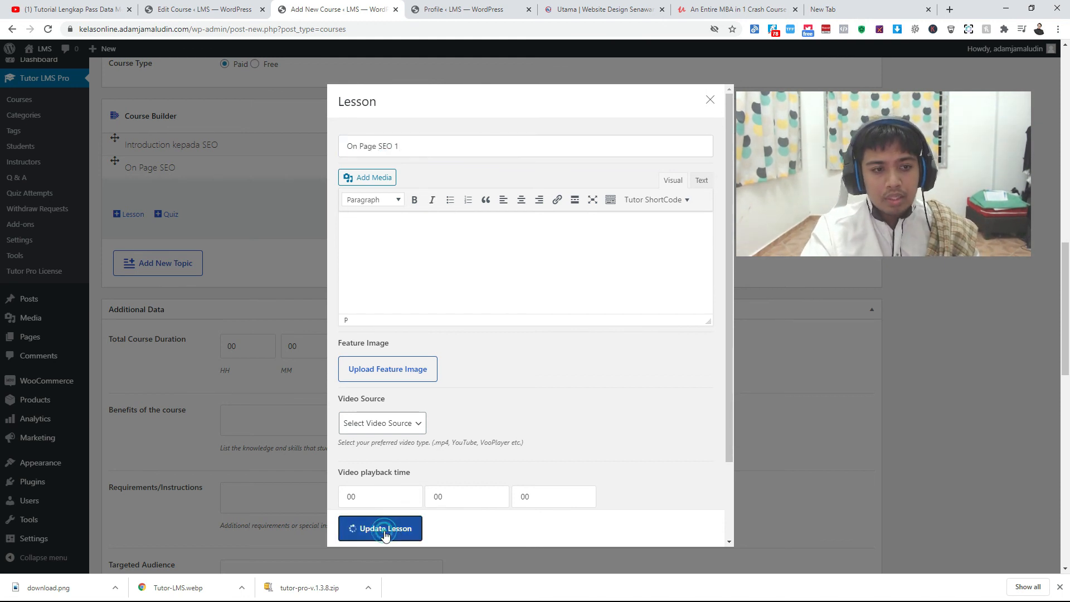
# Rename the first topic "1. Introduction kepada SEO" and update it.
pyautogui.scroll(2, 177, 273)
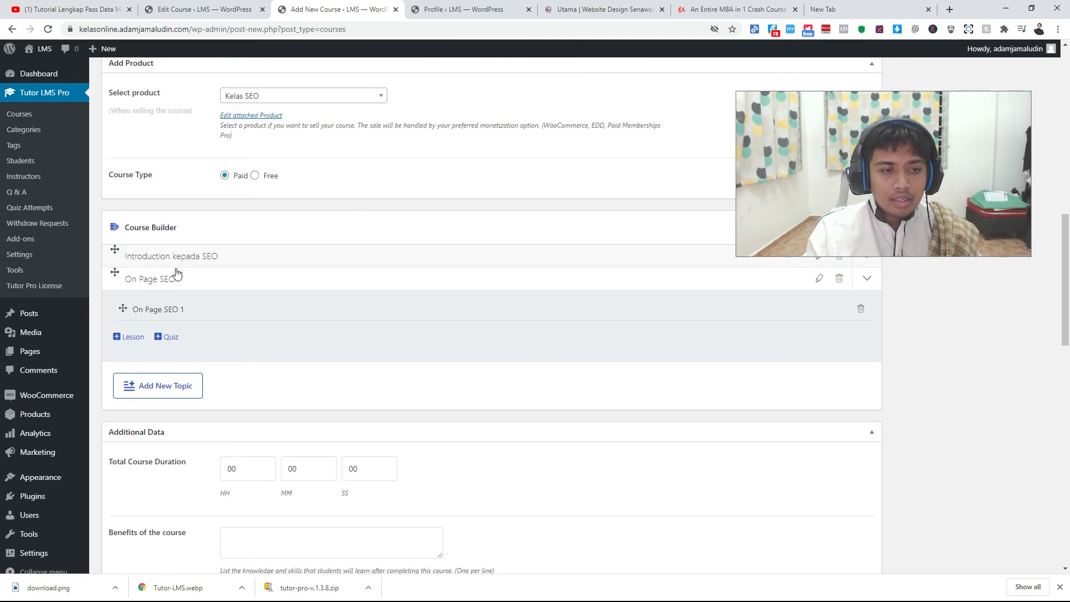
pyautogui.click(158, 254)
pyautogui.moveTo(770, 215); pyautogui.dragTo(811, 100)
pyautogui.click(813, 259)
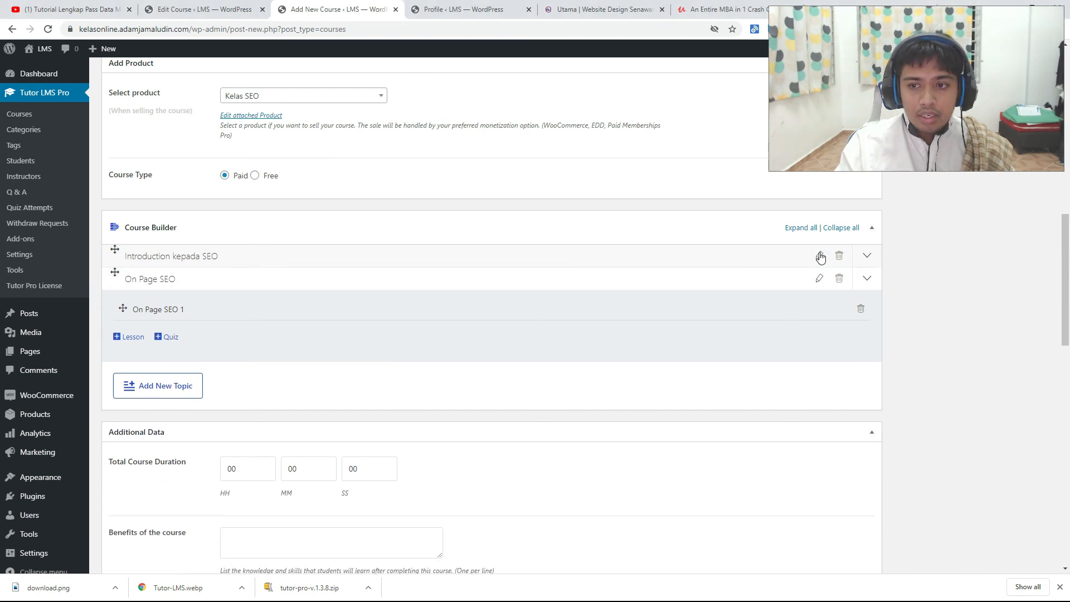
pyautogui.click(819, 256)
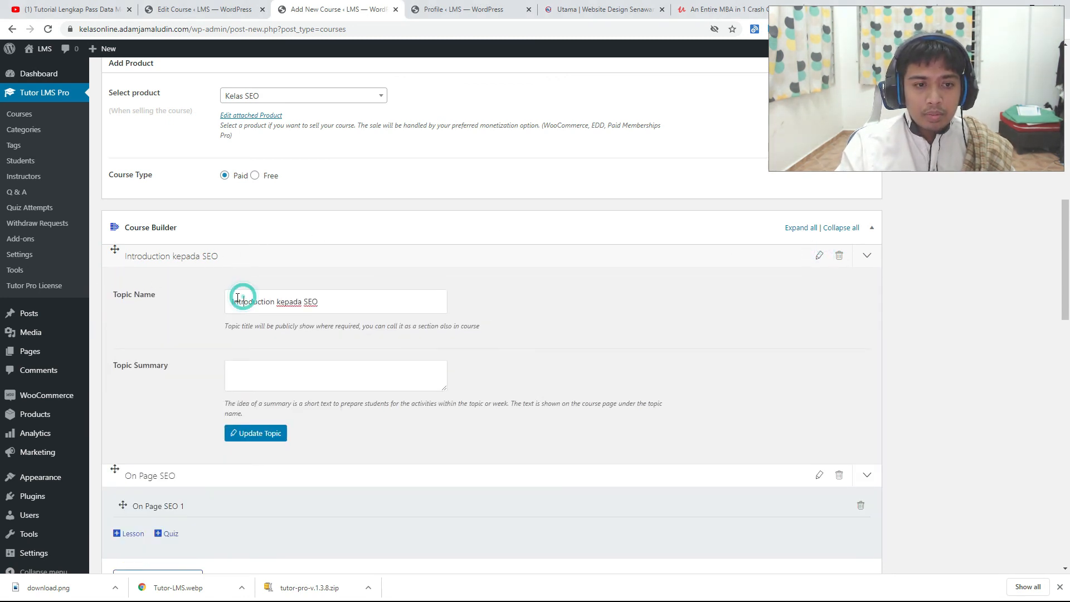
pyautogui.write('1.')
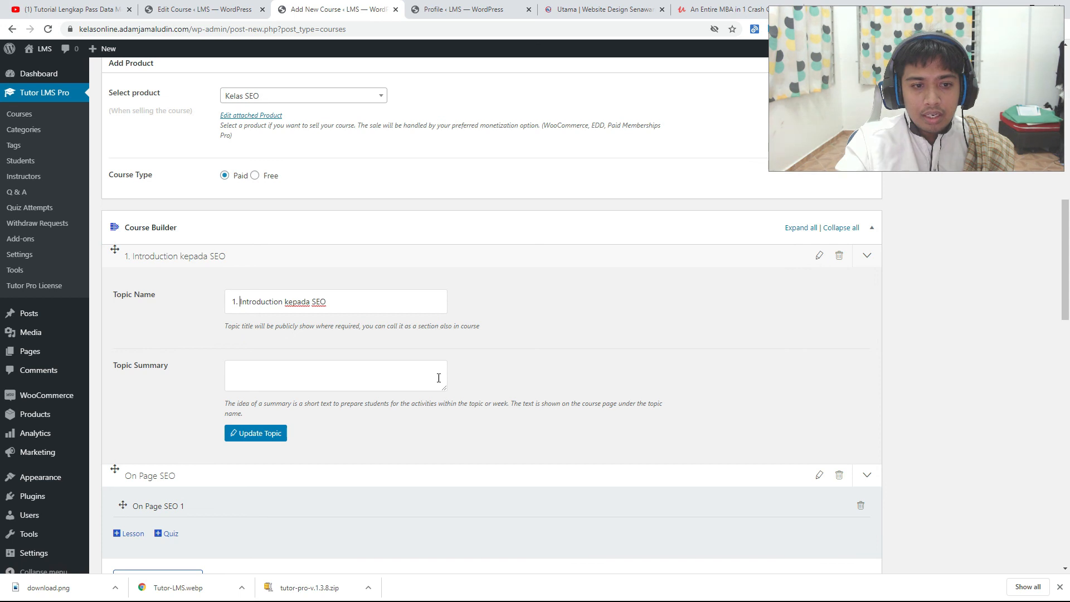
pyautogui.click(254, 434)
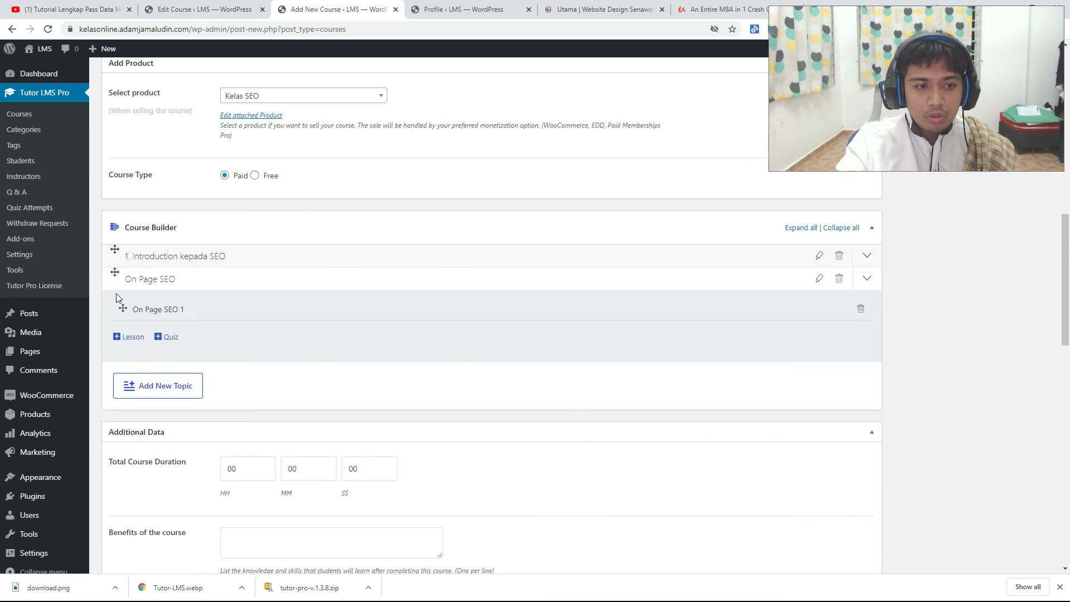
# Rename the second topic "2. On Page SEO" and update it.
pyautogui.click(129, 281)
pyautogui.click(127, 281)
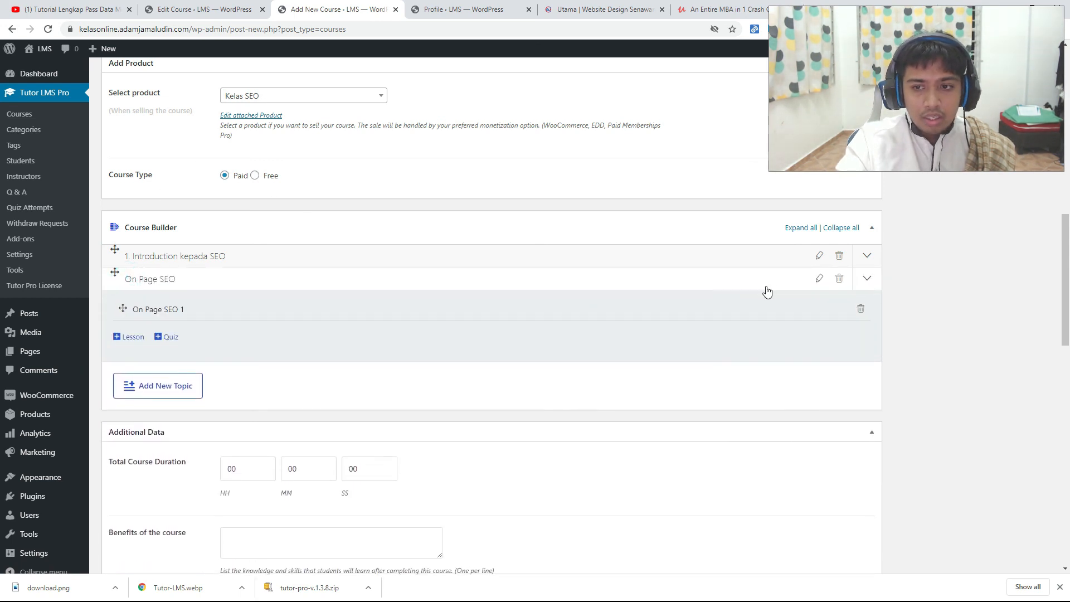
pyautogui.click(818, 279)
pyautogui.click(234, 324)
pyautogui.write('2. On Page SEO')
pyautogui.click(255, 457)
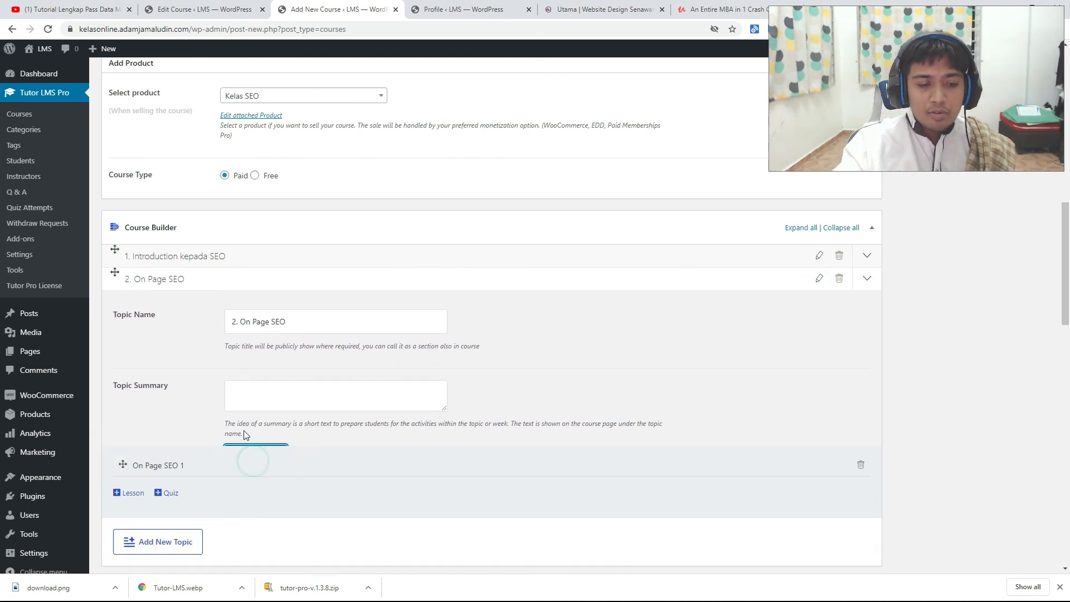
# Set the total course duration to 6 hours 30 minutes.
pyautogui.scroll(-3, 404, 405)
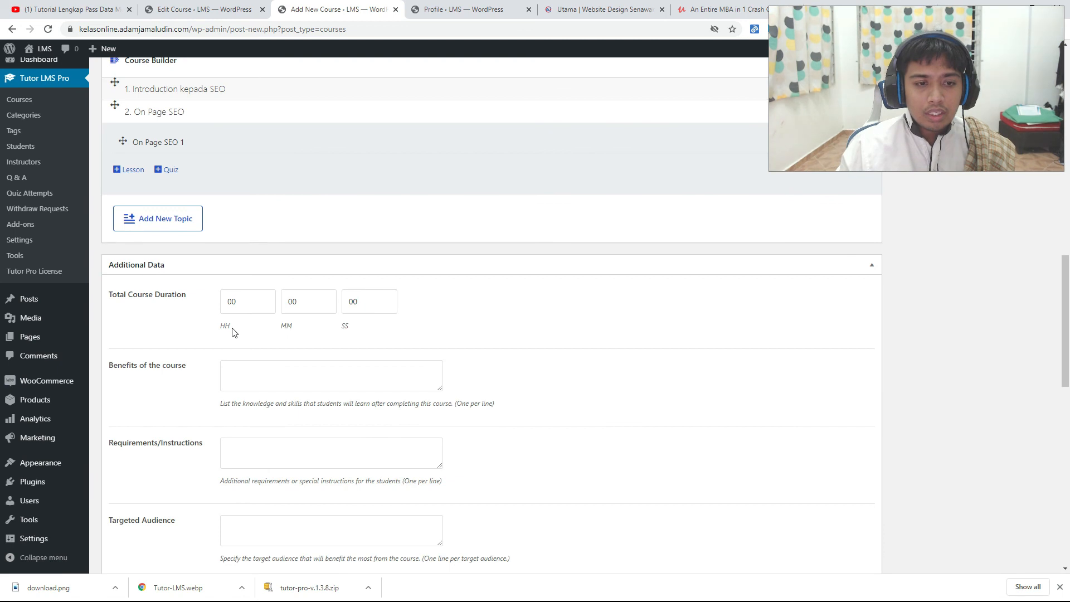
pyautogui.doubleClick(299, 303)
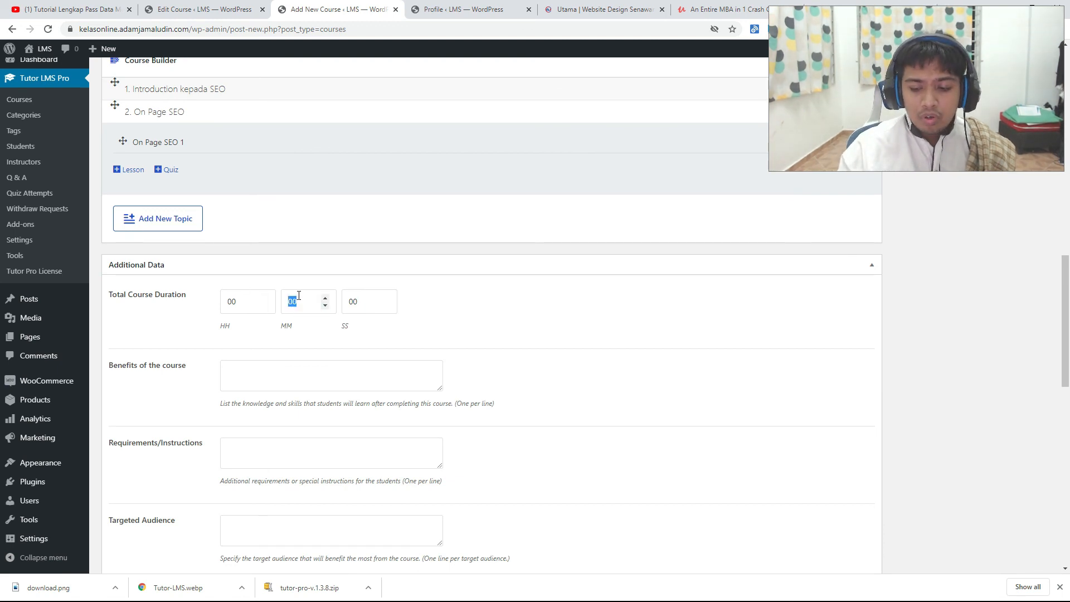
pyautogui.write('6')
pyautogui.doubleClick(305, 300)
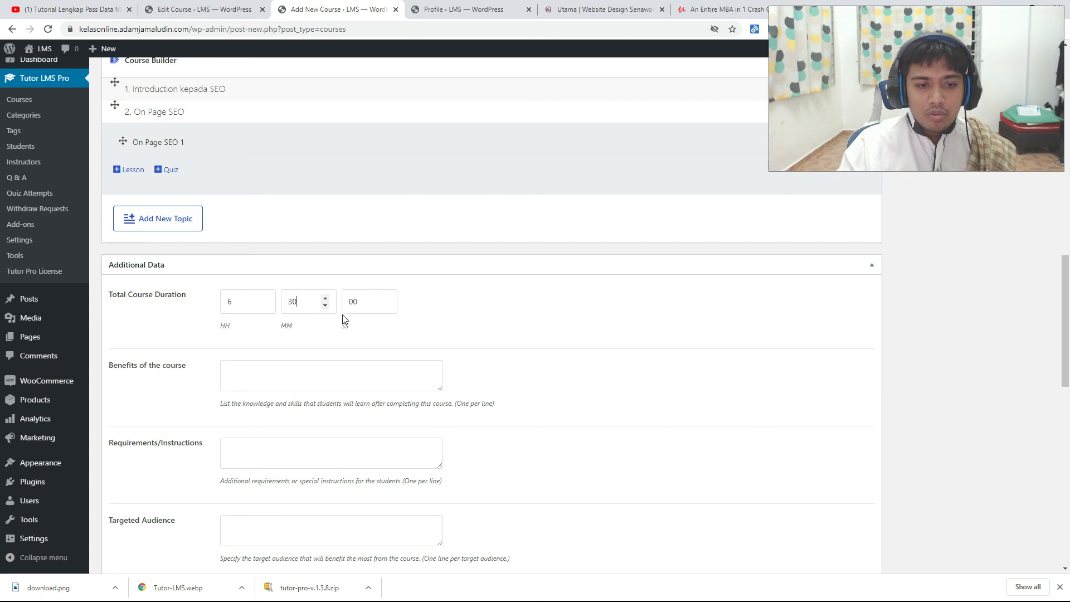
# Copy the course benefits text from the Kelas Bina Website course into the new course's benefits.
pyautogui.scroll(-2, 233, 364)
pyautogui.click(299, 276)
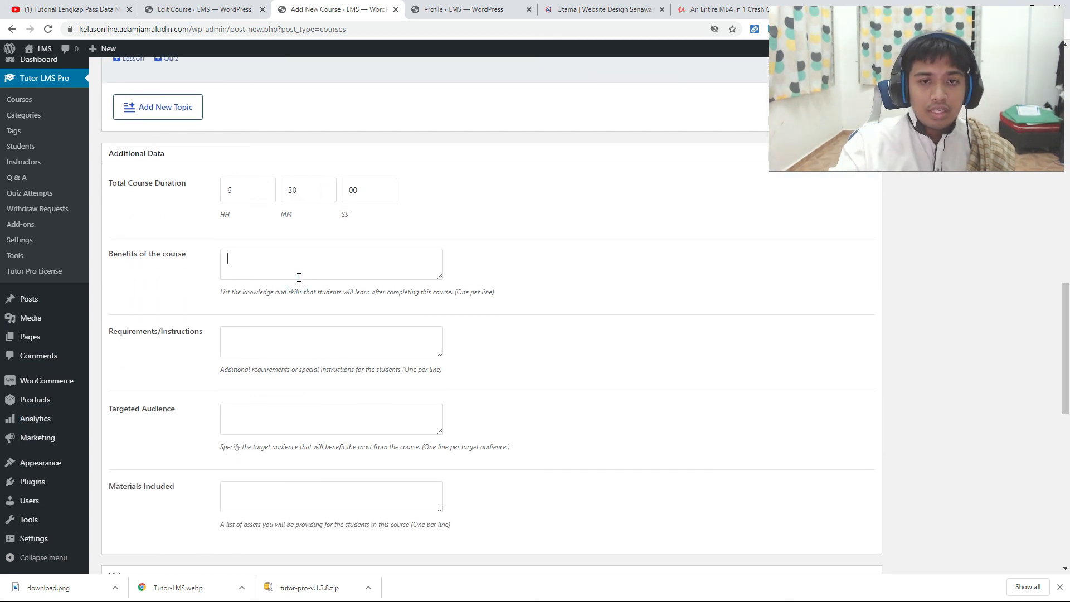
pyautogui.click(208, 12)
pyautogui.scroll(-10, 282, 261)
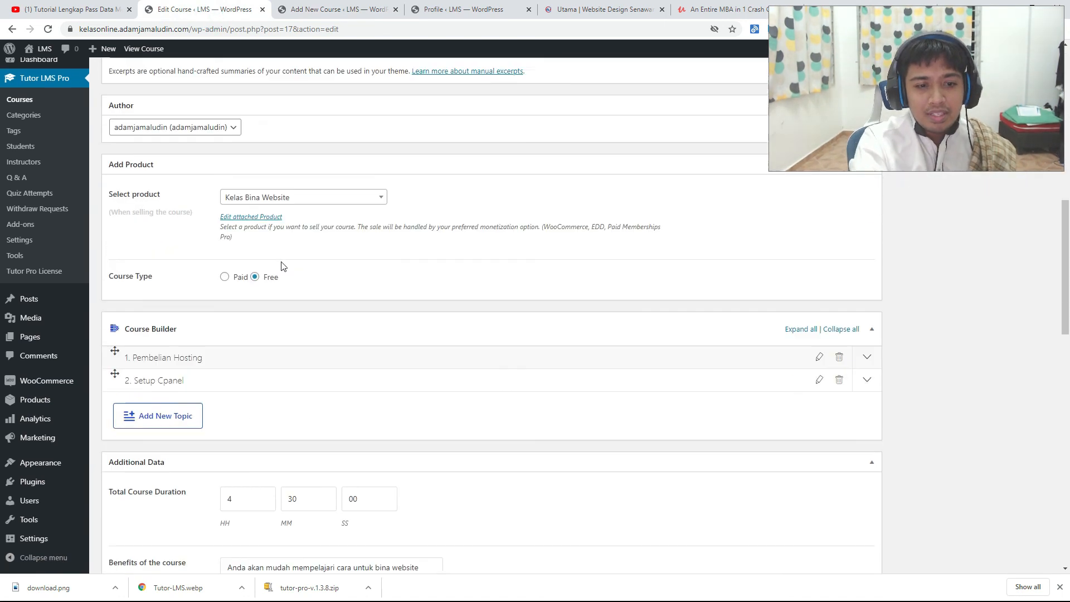
pyautogui.scroll(3, 280, 268)
pyautogui.scroll(-8, 262, 262)
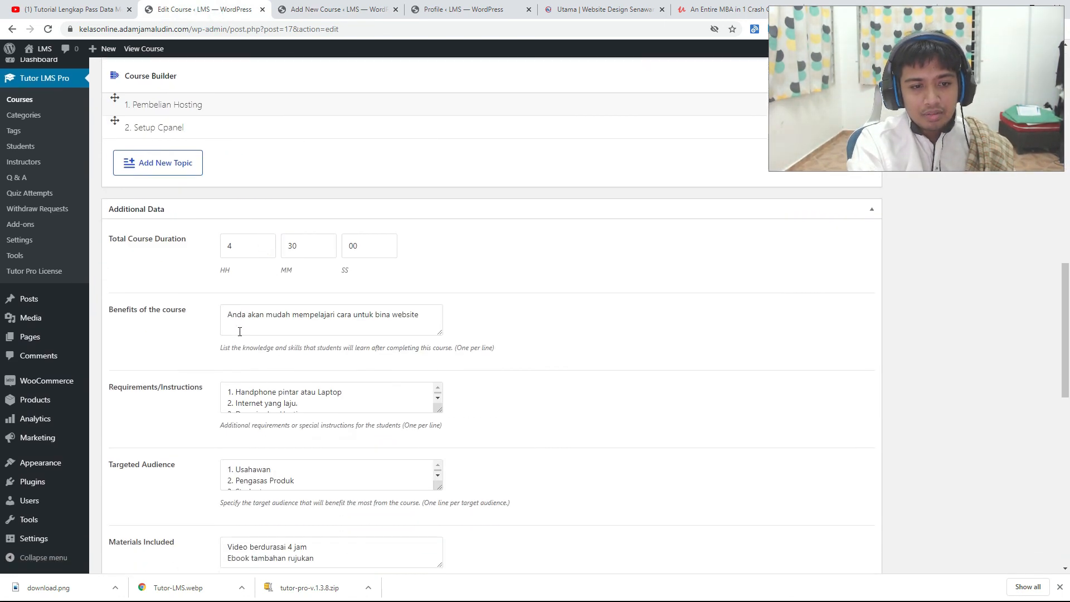
pyautogui.tripleClick(245, 229)
pyautogui.hotkey('ctrl', 'c')
pyautogui.click(364, 9)
pyautogui.hotkey('ctrl', 'v')
# Copy the full requirements list from the Kelas Bina Website course into the new course's requirements and instructions.
pyautogui.click(202, 6)
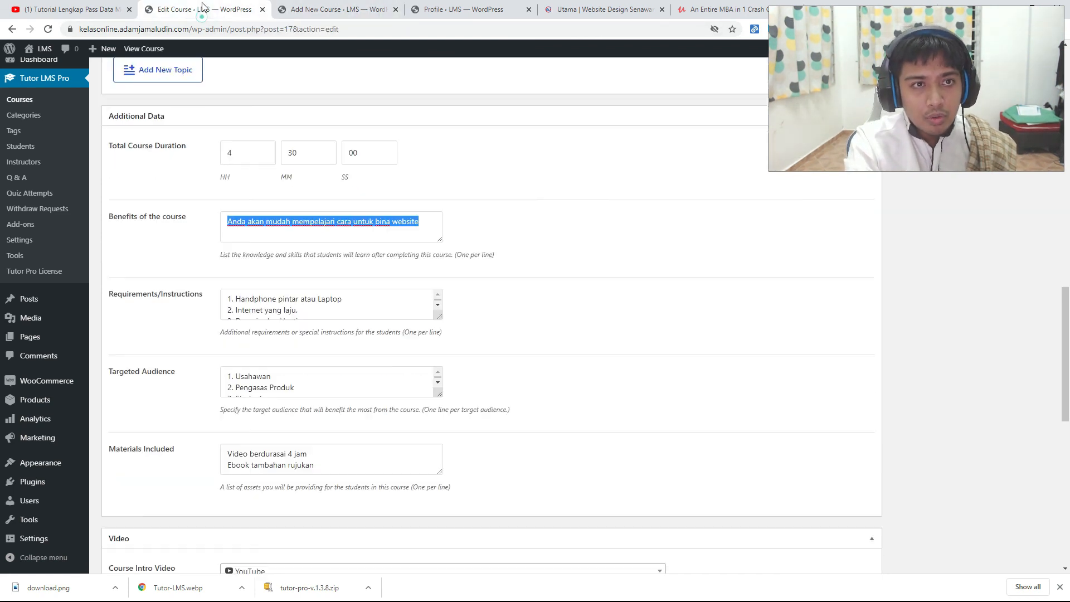
pyautogui.click(237, 295)
pyautogui.hotkey('ctrl', 'a')
pyautogui.hotkey('ctrl', 'c')
pyautogui.click(310, 10)
pyautogui.click(249, 326)
pyautogui.hotkey('ctrl', 'v')
# Copy the targeted audience list from the Kelas Bina Website course into the new course.
pyautogui.click(202, 9)
pyautogui.click(250, 382)
pyautogui.hotkey('ctrl', 'a')
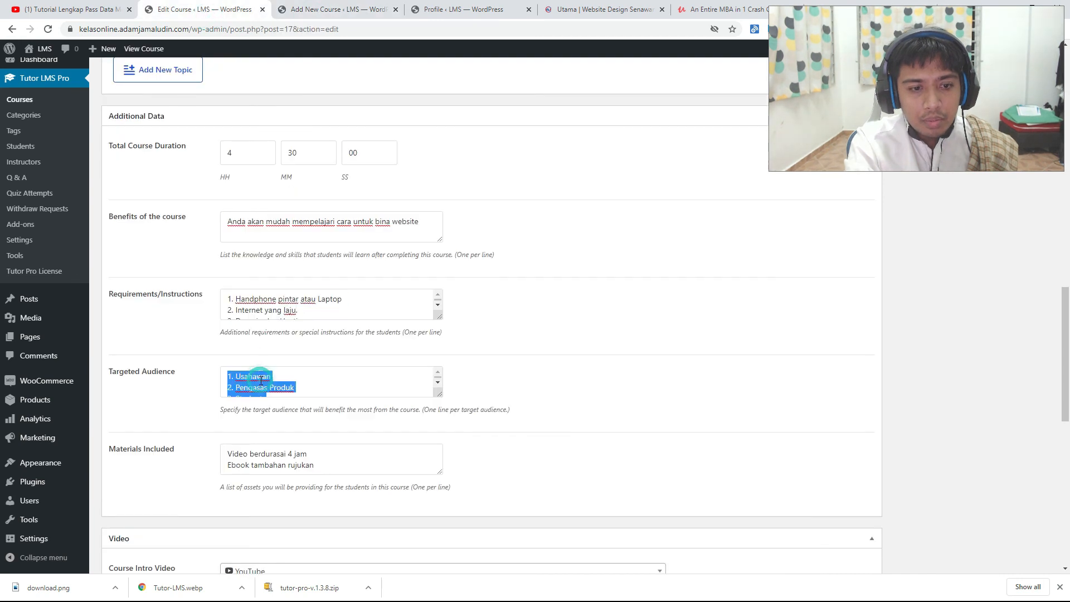
pyautogui.click(329, 8)
pyautogui.hotkey('ctrl', 'v')
# Copy both lines of included materials from the Kelas Bina Website course into the new course.
pyautogui.click(184, 9)
pyautogui.moveTo(228, 452); pyautogui.dragTo(314, 466)
pyautogui.click(356, 7)
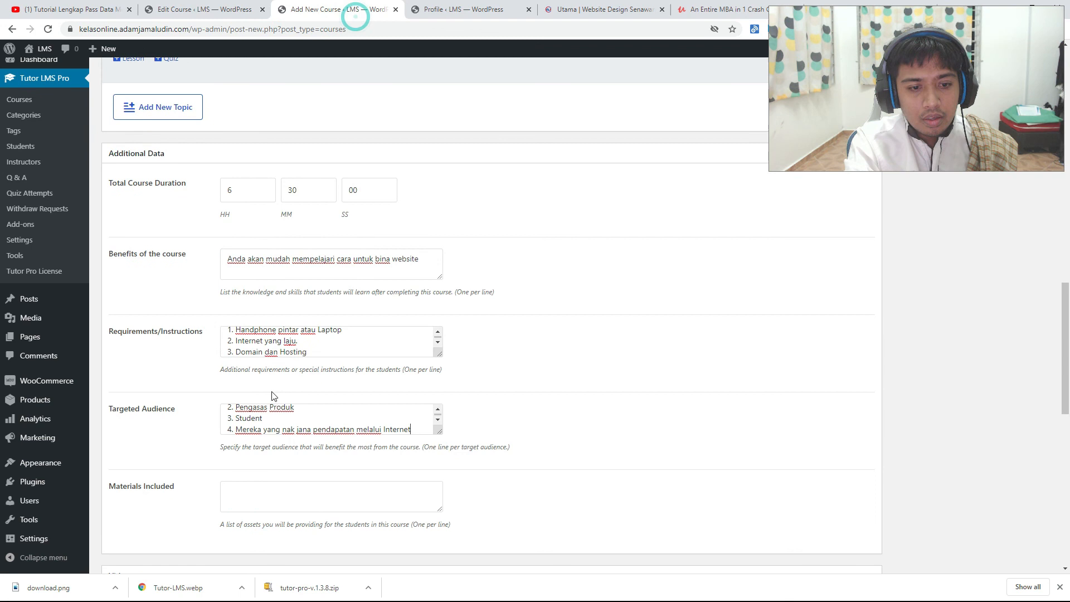
pyautogui.click(263, 496)
pyautogui.hotkey('ctrl', 'v')
pyautogui.scroll(-3, 256, 482)
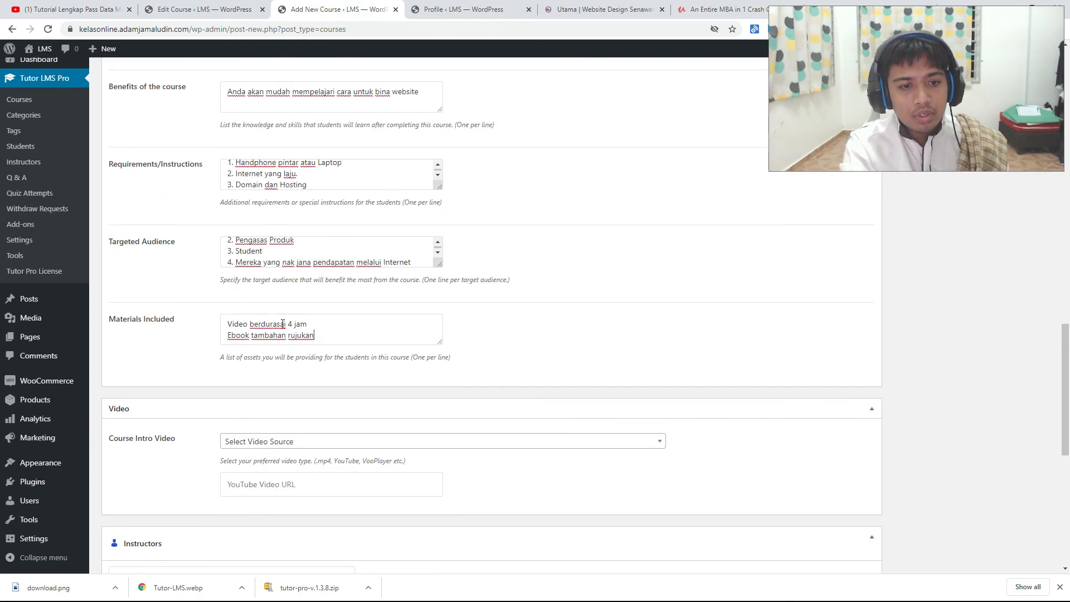
# Set the course intro video source to YouTube, using the URL of the open "Tutorial Lengkap Pass Data Menggunakan Elementor Form ke Whatsapp" video.
pyautogui.scroll(-2, 234, 405)
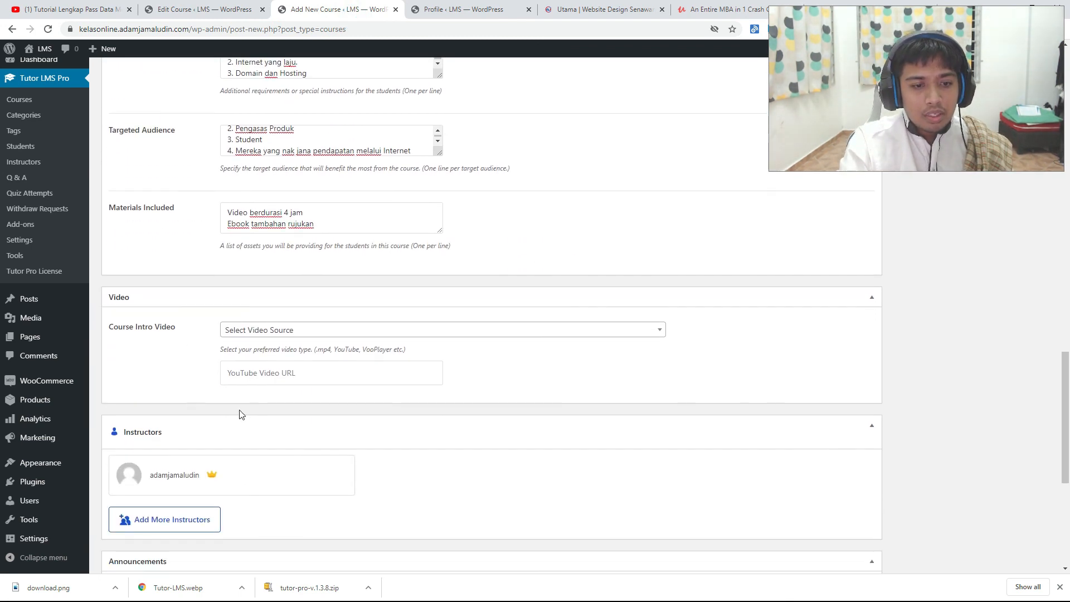
pyautogui.click(265, 331)
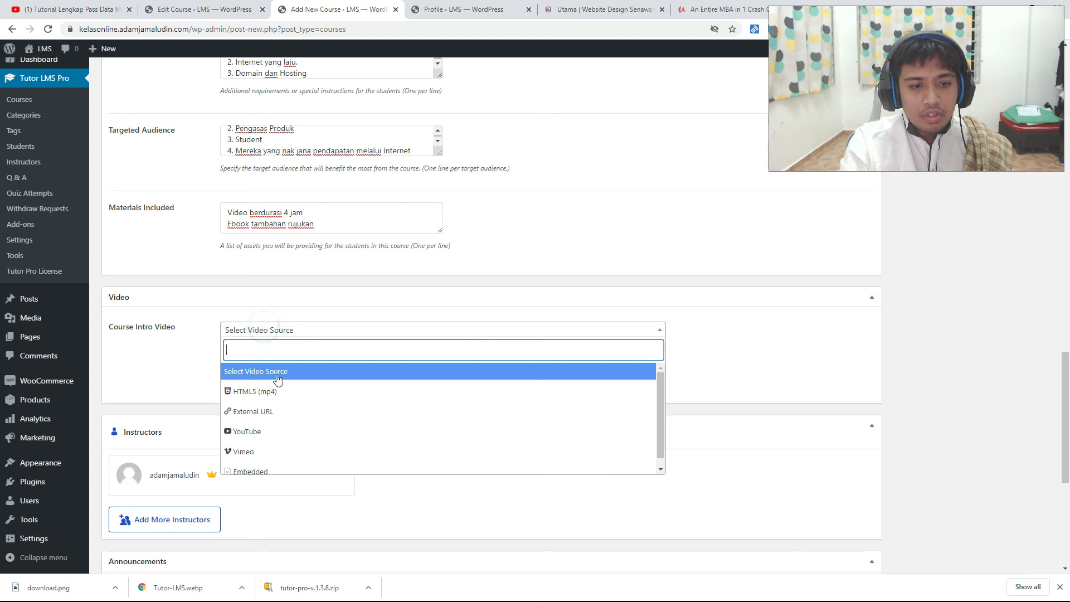
pyautogui.click(267, 432)
pyautogui.click(42, 10)
pyautogui.click(152, 29)
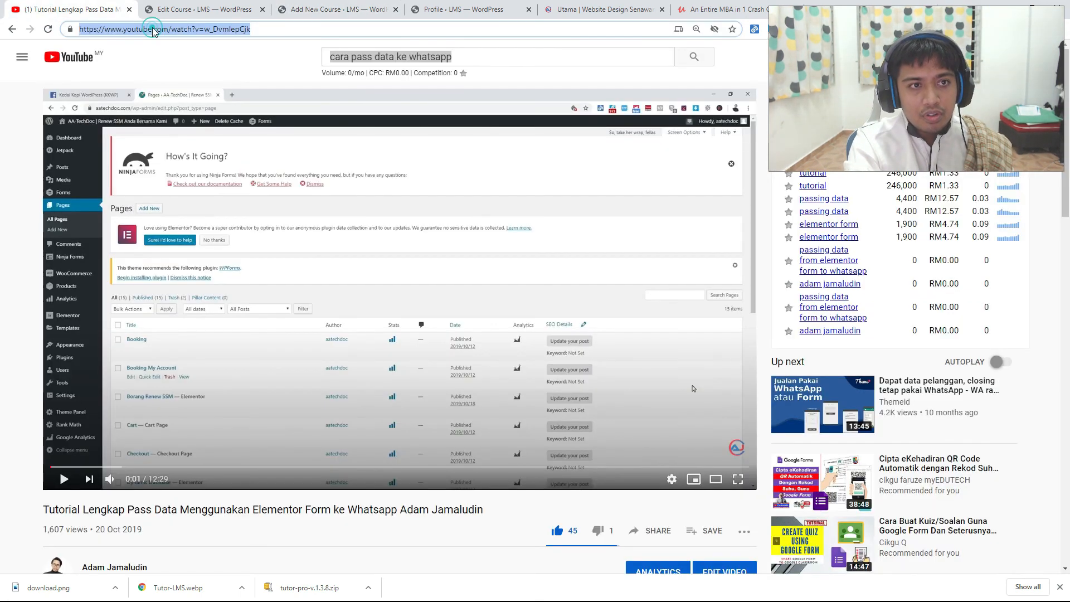
pyautogui.click(297, 10)
pyautogui.click(263, 381)
pyautogui.hotkey('ctrl', 'v')
# Open the featured image media library for the Kelas SEO course and select the TutorLMS logo image.
pyautogui.scroll(-2, 280, 422)
pyautogui.scroll(8, 762, 232)
pyautogui.scroll(-10, 628, 324)
pyautogui.scroll(6, 623, 320)
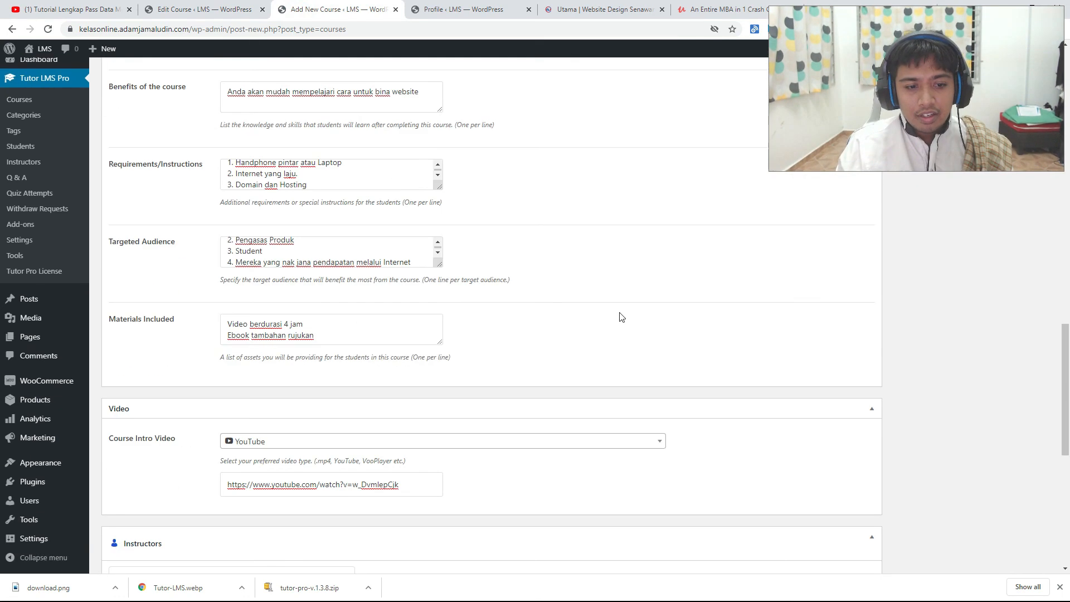
pyautogui.scroll(-6, 620, 317)
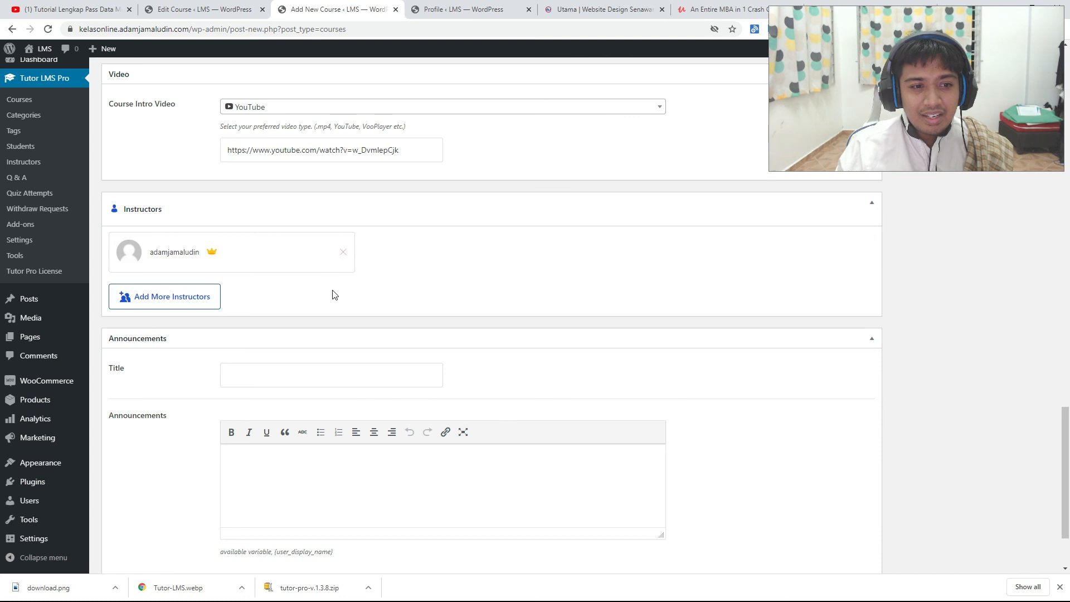
pyautogui.scroll(1, 184, 425)
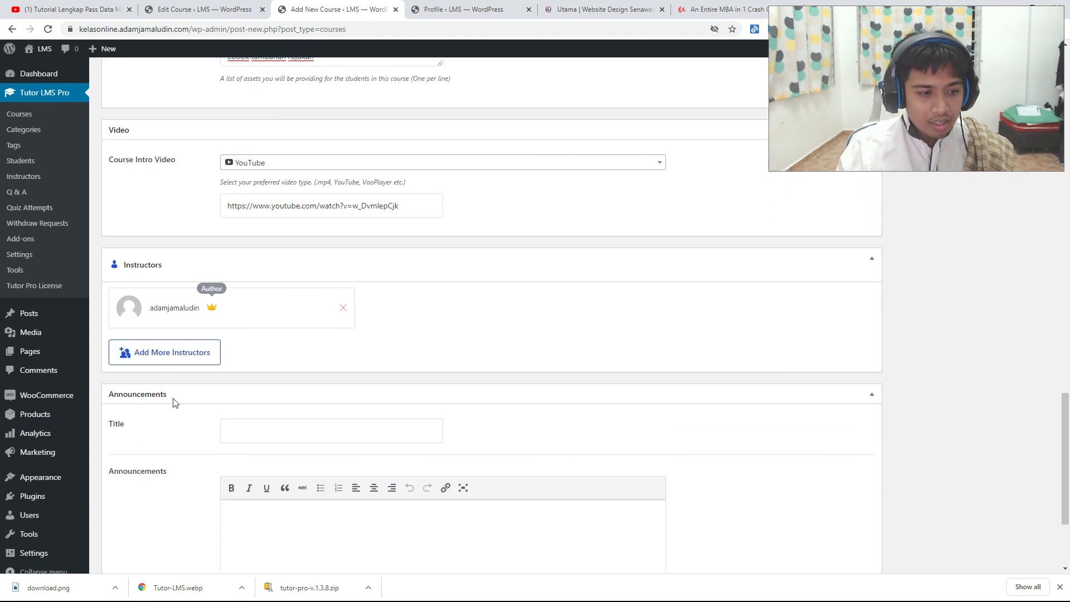
pyautogui.scroll(20, 571, 320)
pyautogui.scroll(4, 852, 359)
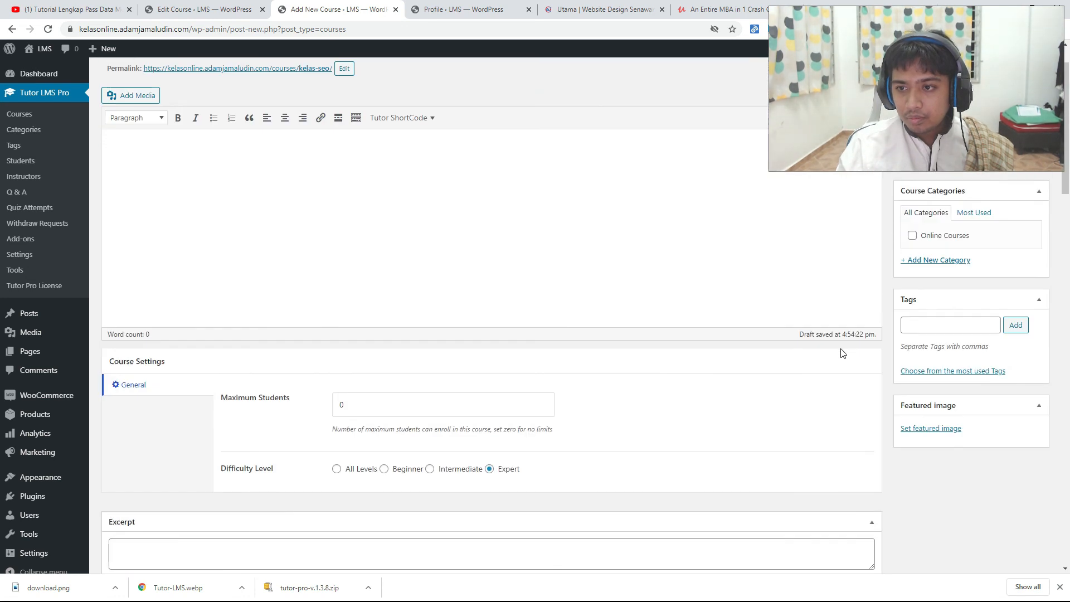
pyautogui.click(912, 429)
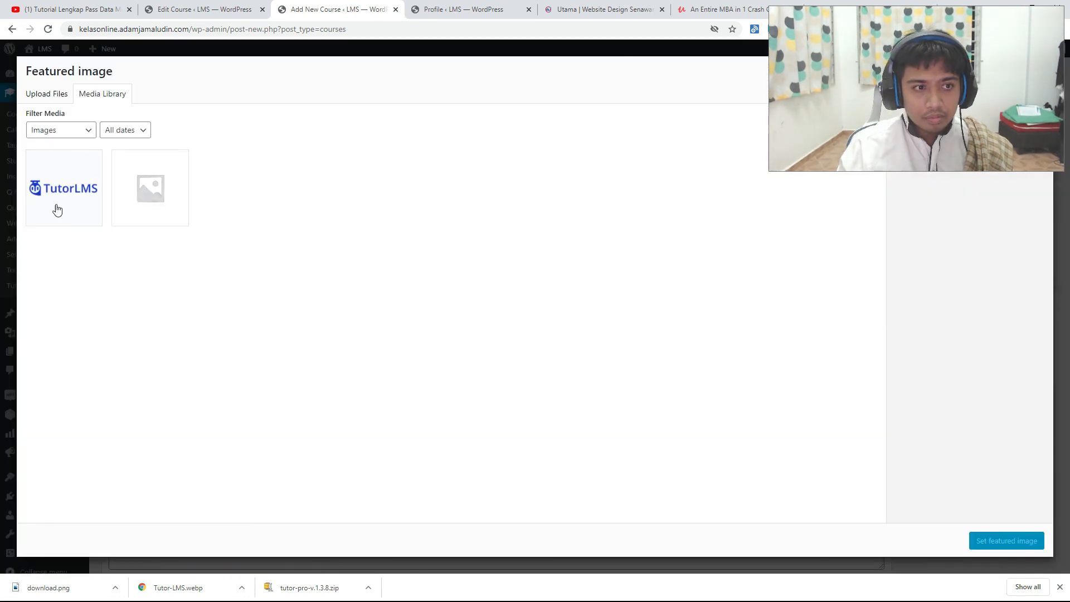
pyautogui.click(60, 189)
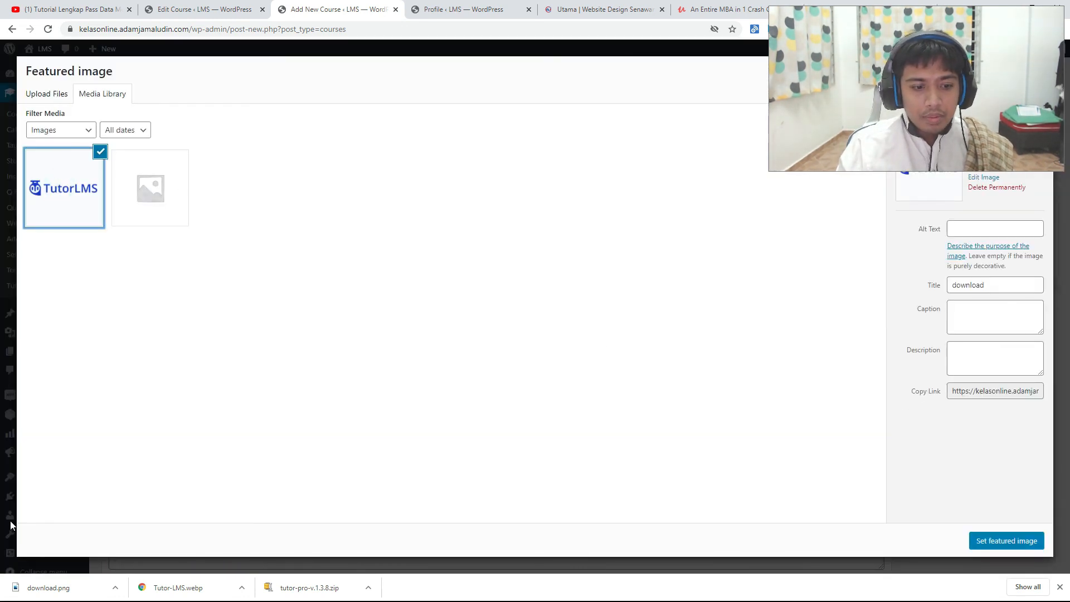
# Try to upload the 11e530fe87 image from the desktop into the featured image media library.
pyautogui.hotkey('alt', 'Tab')
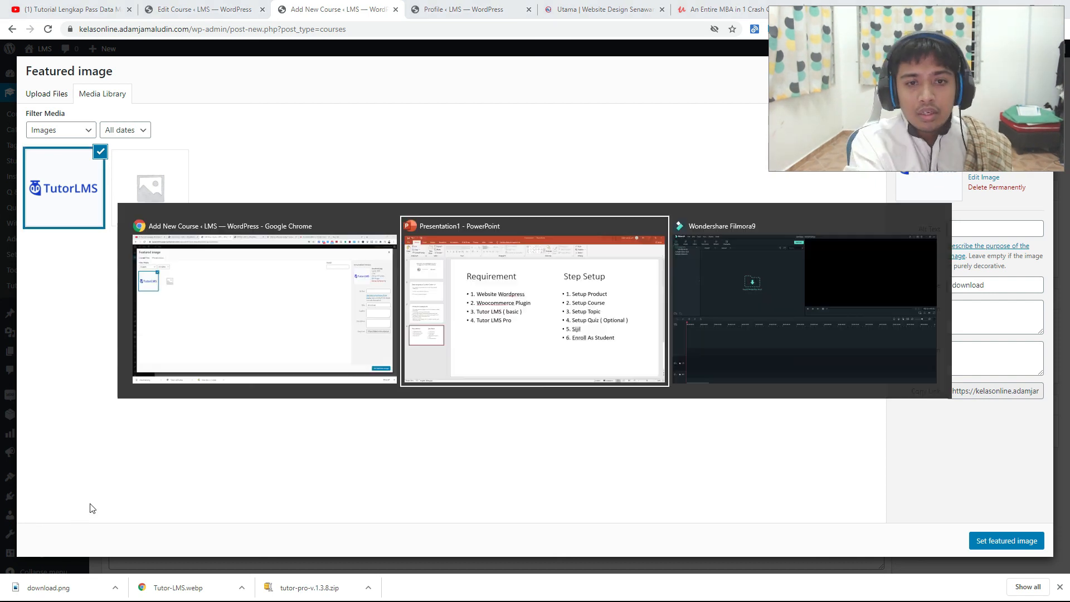
pyautogui.press('super+d')
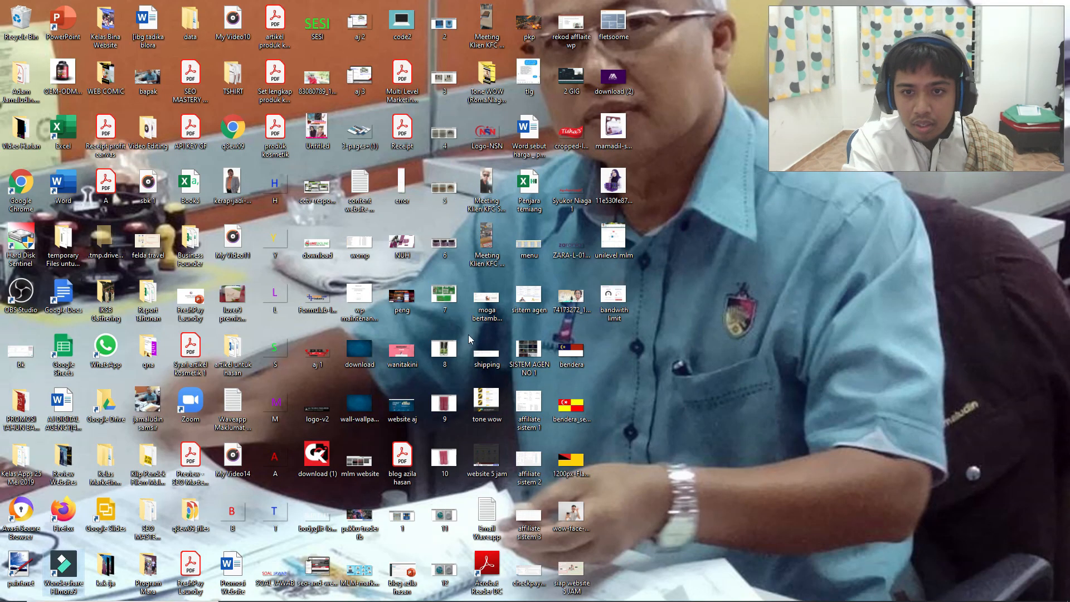
pyautogui.moveTo(613, 187); pyautogui.dragTo(244, 307)
pyautogui.hotkey('alt', 'Tab')
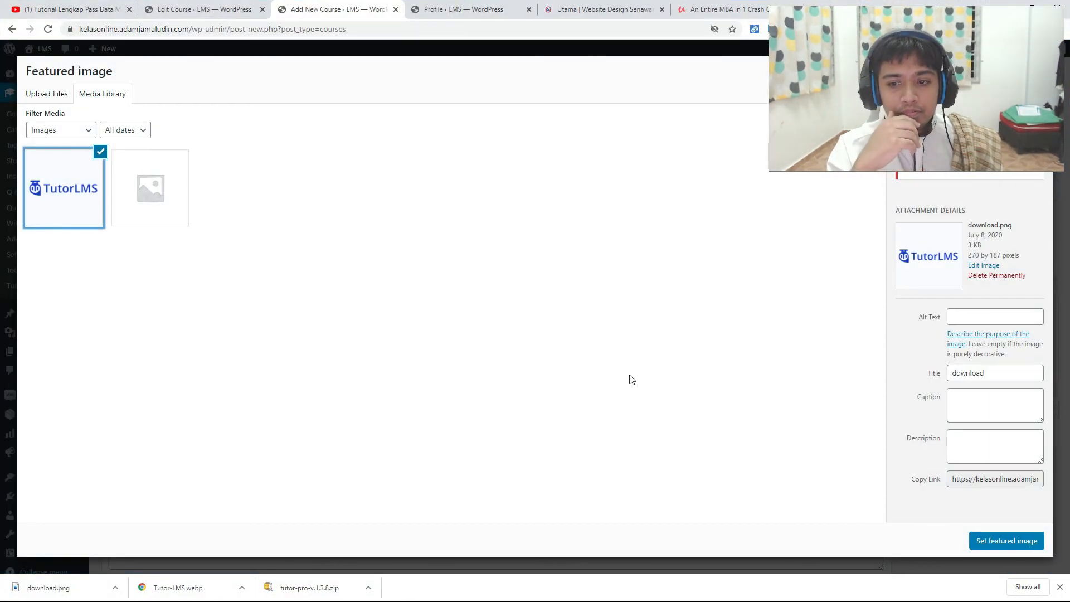
# Upload the photo whose file name starts with 74173272 from the desktop and set it as the course's featured image.
pyautogui.moveTo(1017, 68); pyautogui.dragTo(887, 249)
pyautogui.press('super+d')
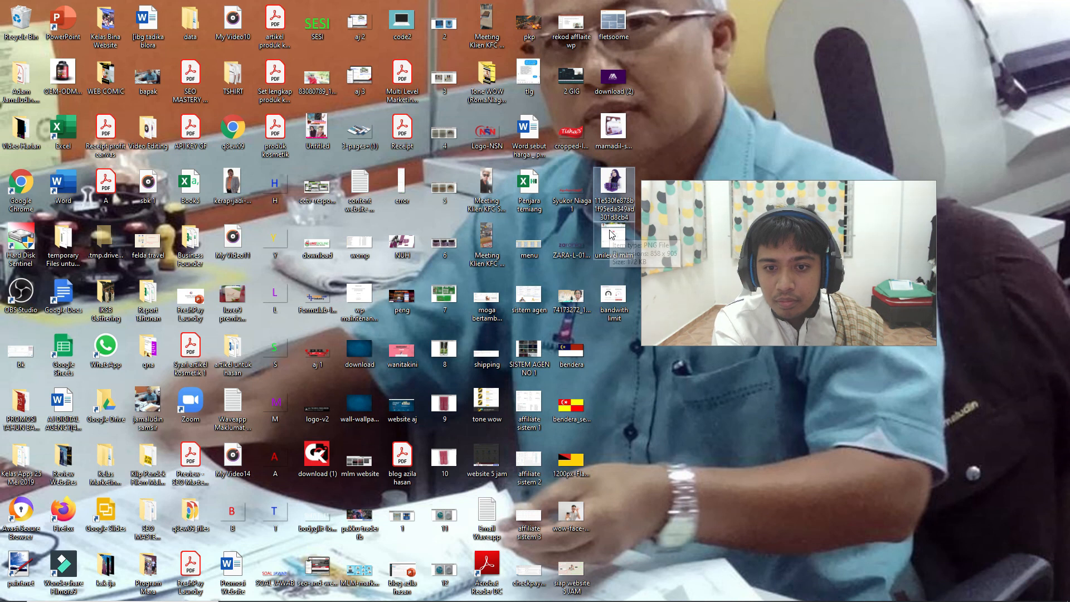
pyautogui.moveTo(570, 289); pyautogui.dragTo(363, 244)
pyautogui.press('super+d')
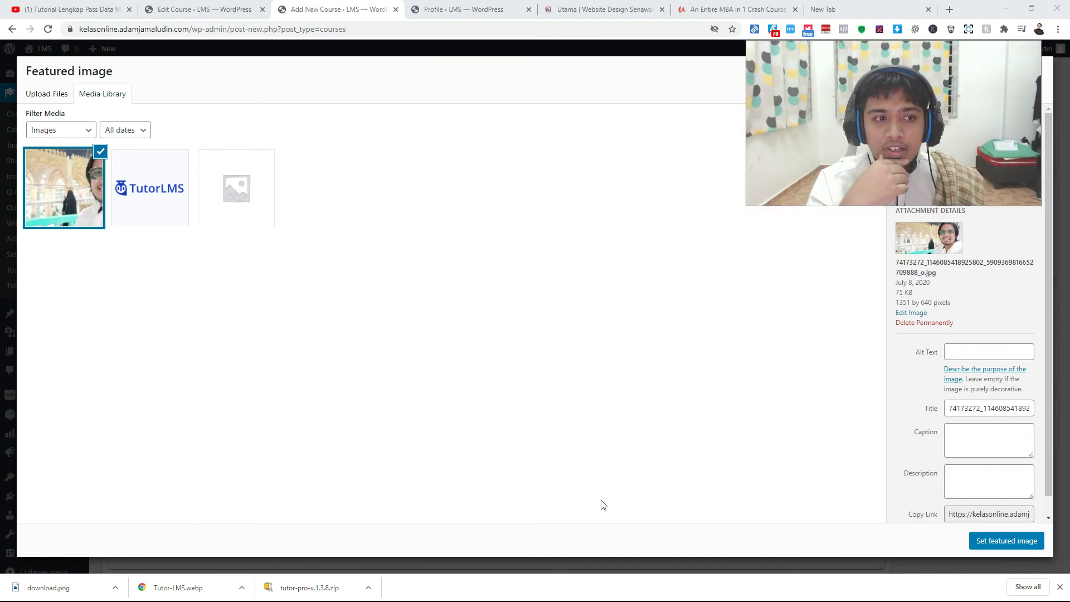
pyautogui.click(1003, 542)
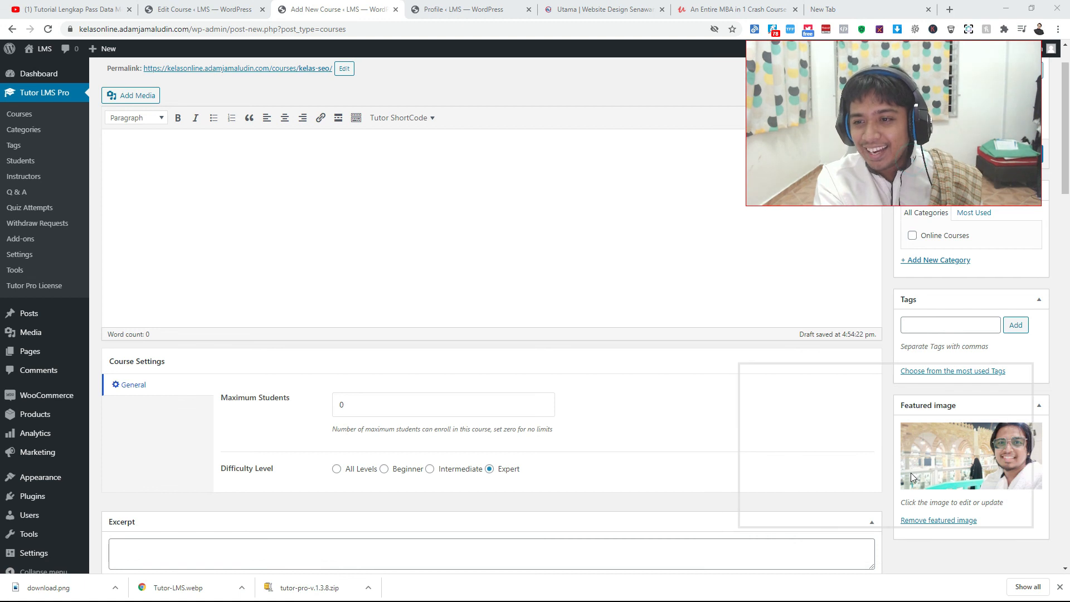
# Assign the course to the Online Courses category and publish it.
pyautogui.click(911, 236)
pyautogui.scroll(-3, 925, 238)
pyautogui.scroll(3, 928, 239)
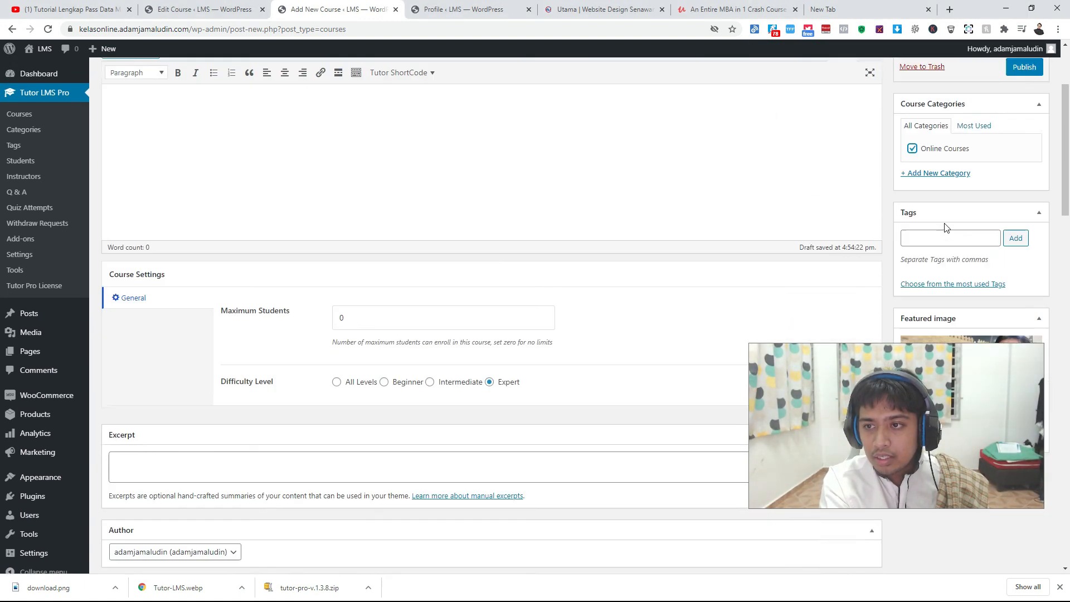
pyautogui.click(1030, 162)
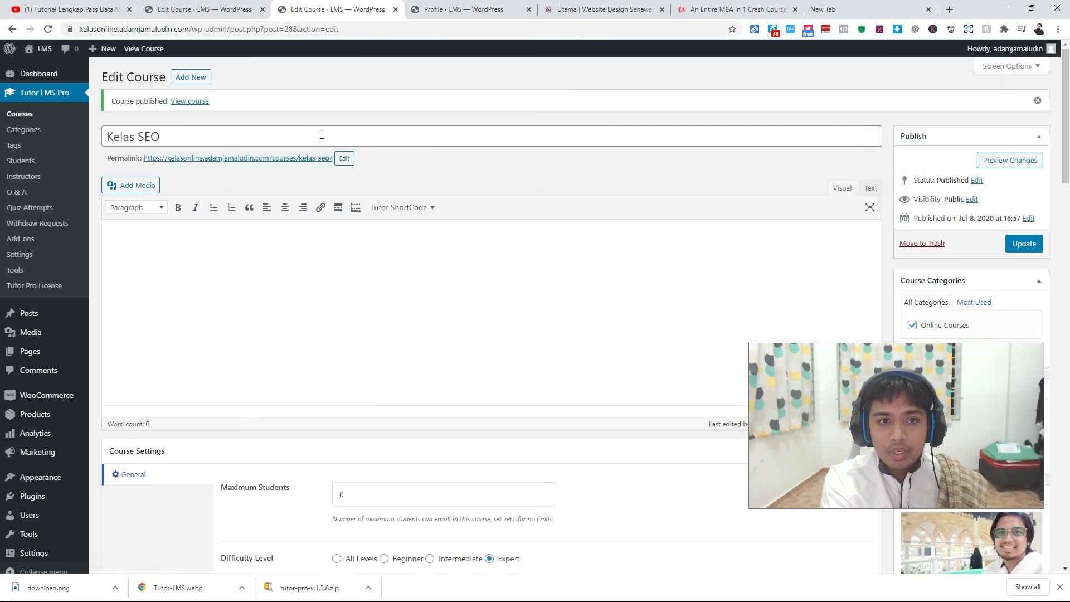
# Open the published Kelas SEO course page in a new tab and review its price, topics, requirements and materials.
pyautogui.middleClick(196, 104)
pyautogui.click(392, 7)
pyautogui.moveTo(396, 8)
pyautogui.mouseDown()
pyautogui.moveTo(296, 15)
pyautogui.moveTo(384, 12)
pyautogui.mouseUp()
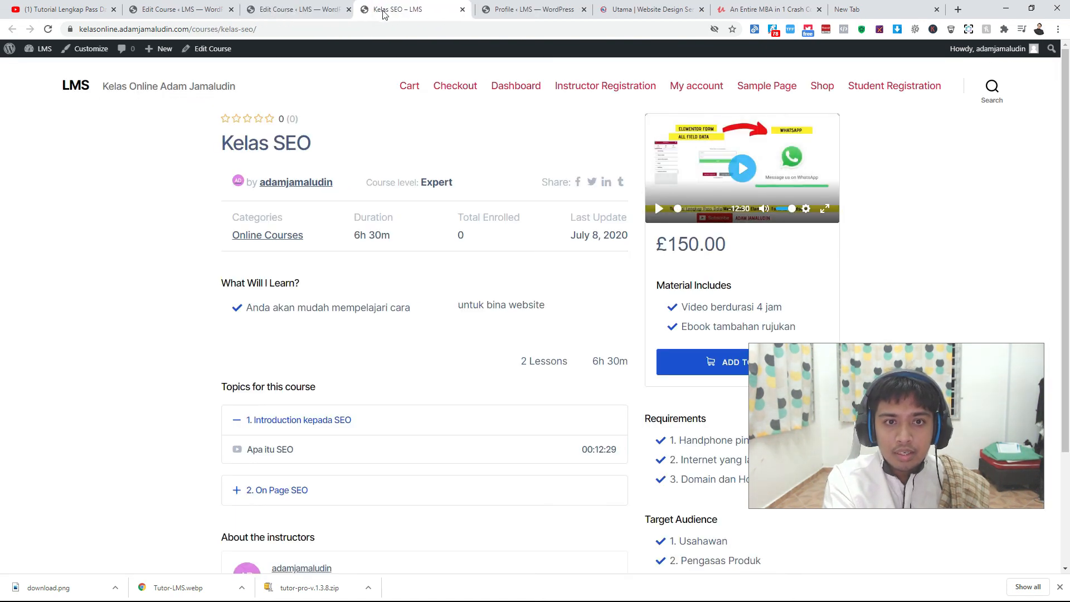
pyautogui.scroll(-2, 635, 278)
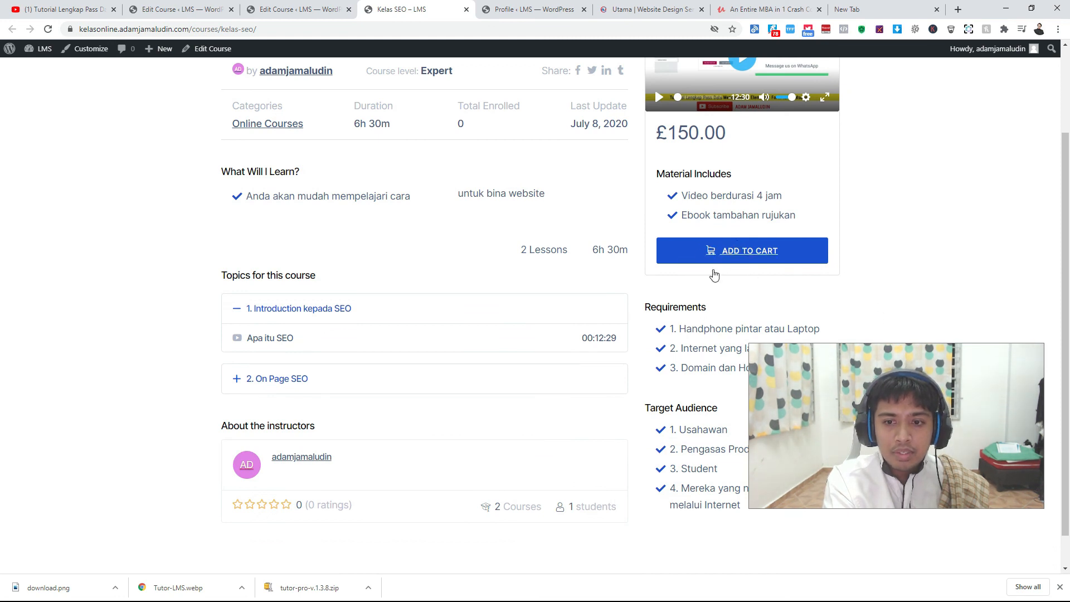
pyautogui.scroll(-1, 696, 233)
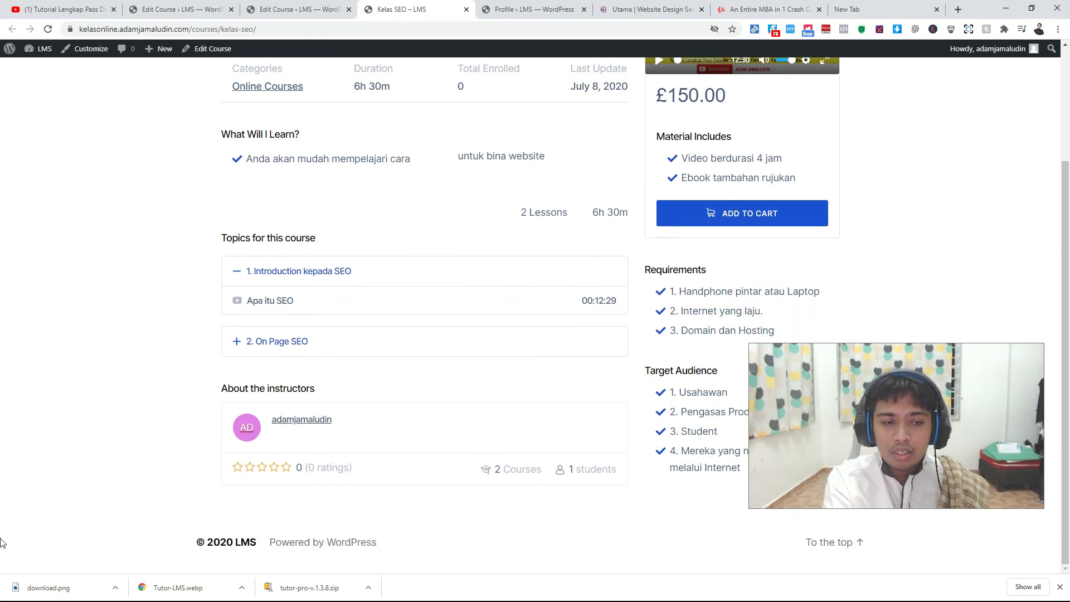
# Add the Kelas SEO course to the cart from its course page.
pyautogui.click(761, 218)
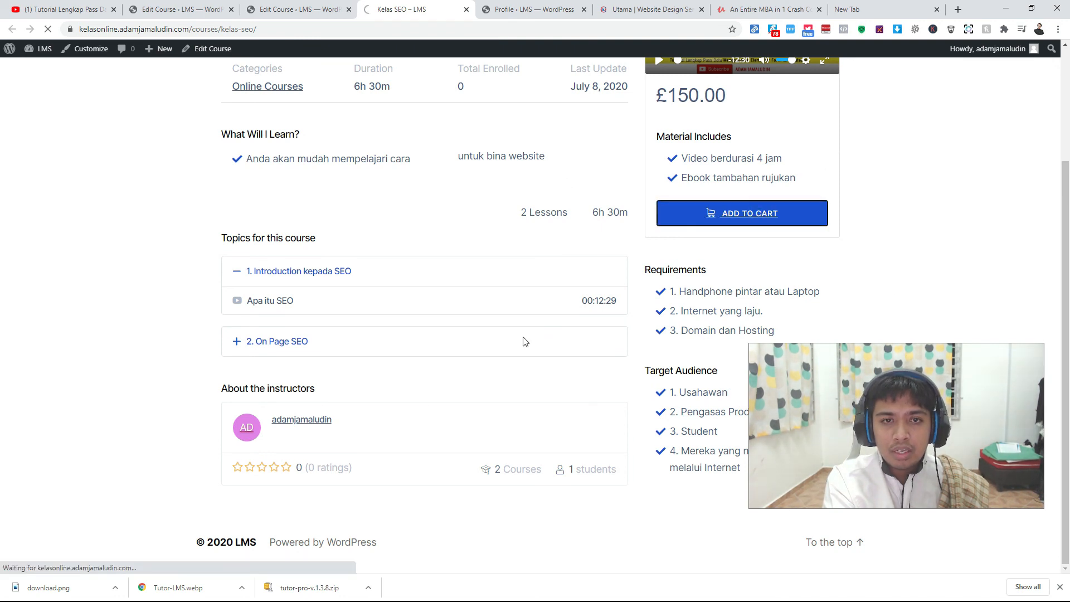
pyautogui.moveTo(867, 362); pyautogui.dragTo(139, 144)
pyautogui.scroll(-3, 667, 368)
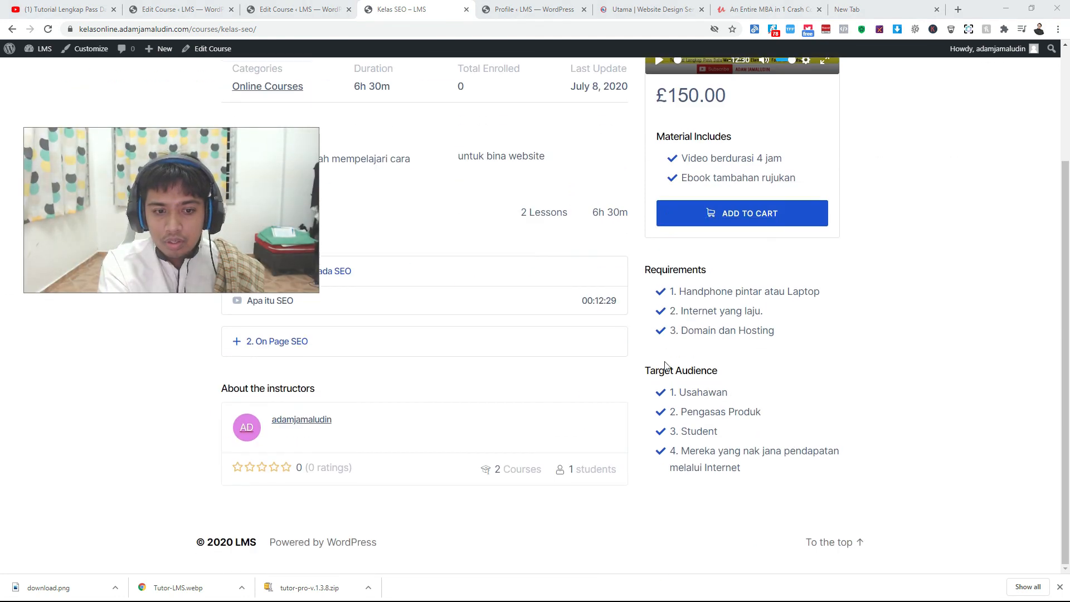
pyautogui.scroll(3, 670, 356)
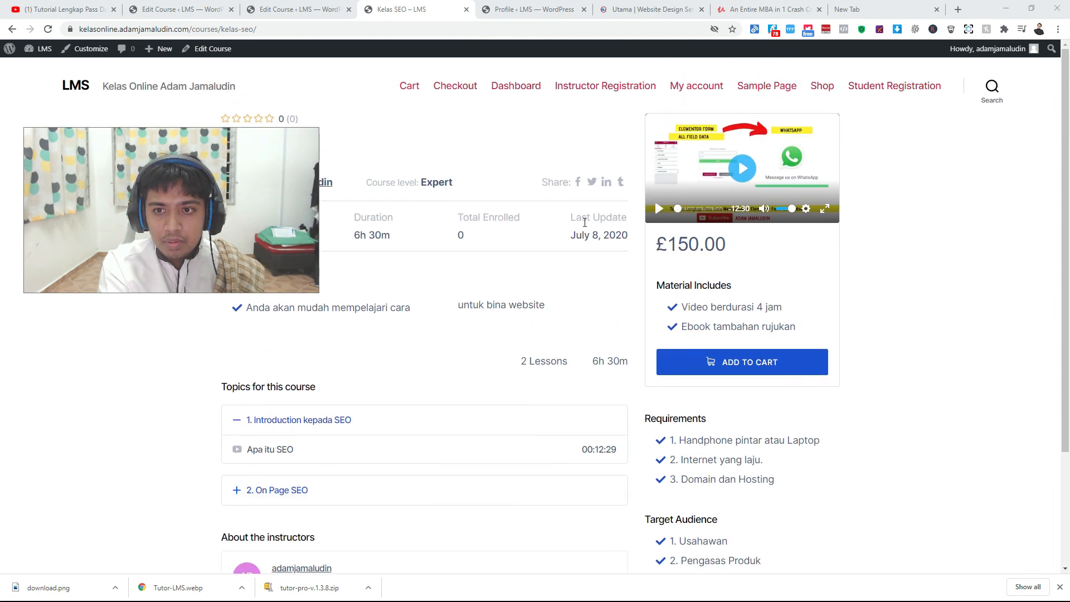
pyautogui.moveTo(234, 205); pyautogui.dragTo(244, 382)
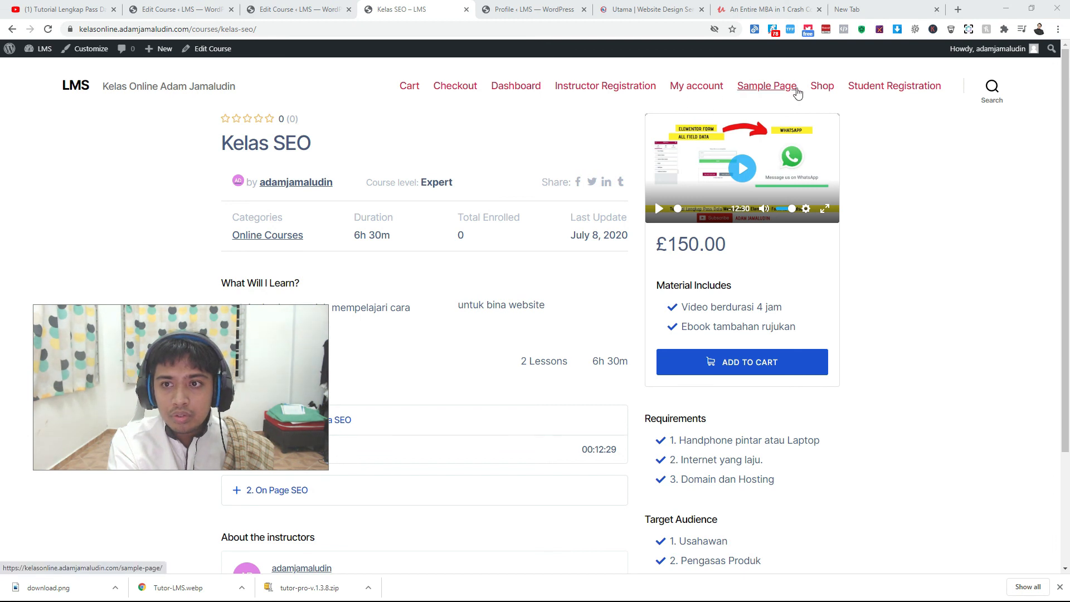
# Open the checkout page and examine the billing form, order summary and payment section for Kelas SEO.
pyautogui.click(468, 85)
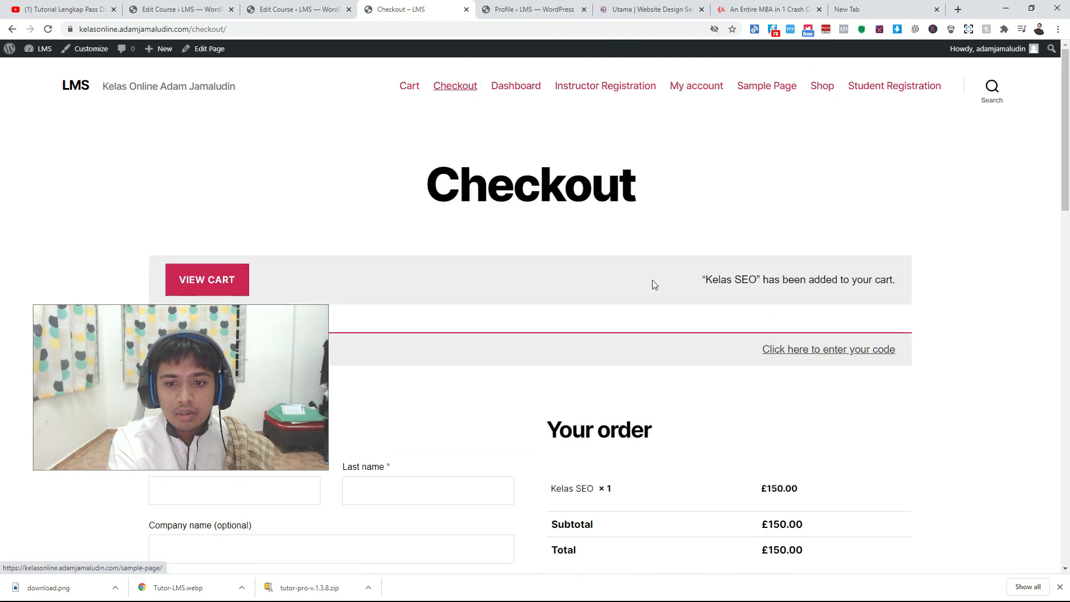
pyautogui.scroll(-7, 613, 282)
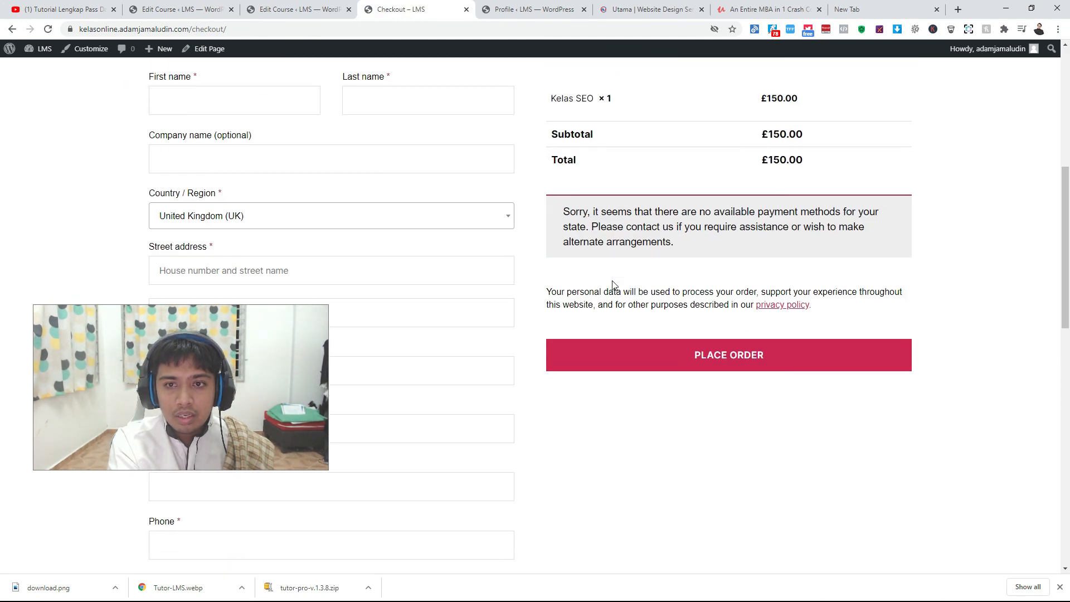
pyautogui.scroll(2, 614, 285)
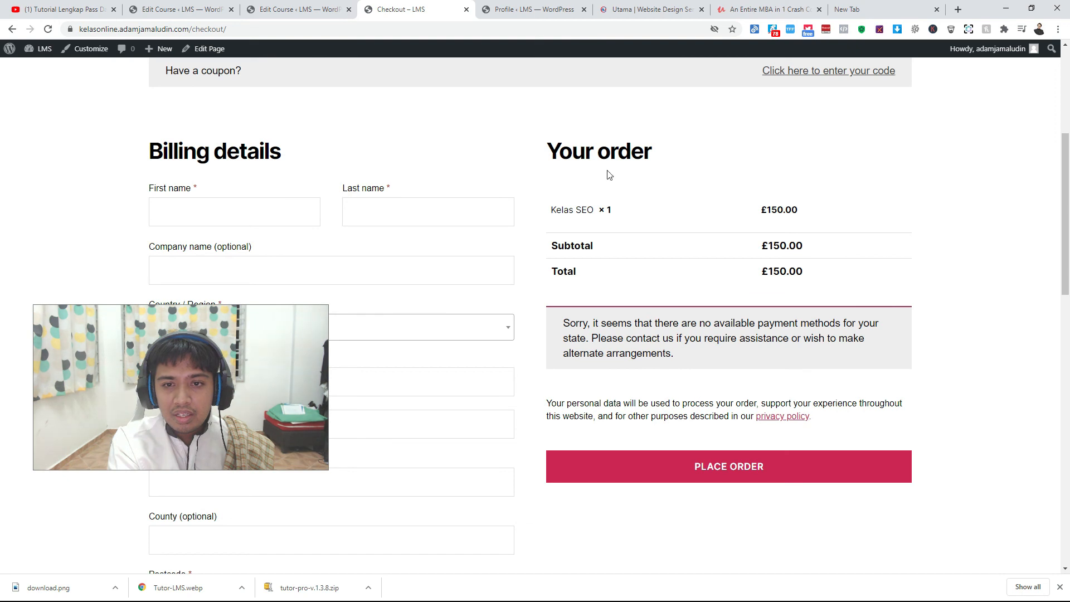
pyautogui.moveTo(250, 380); pyautogui.dragTo(280, 470)
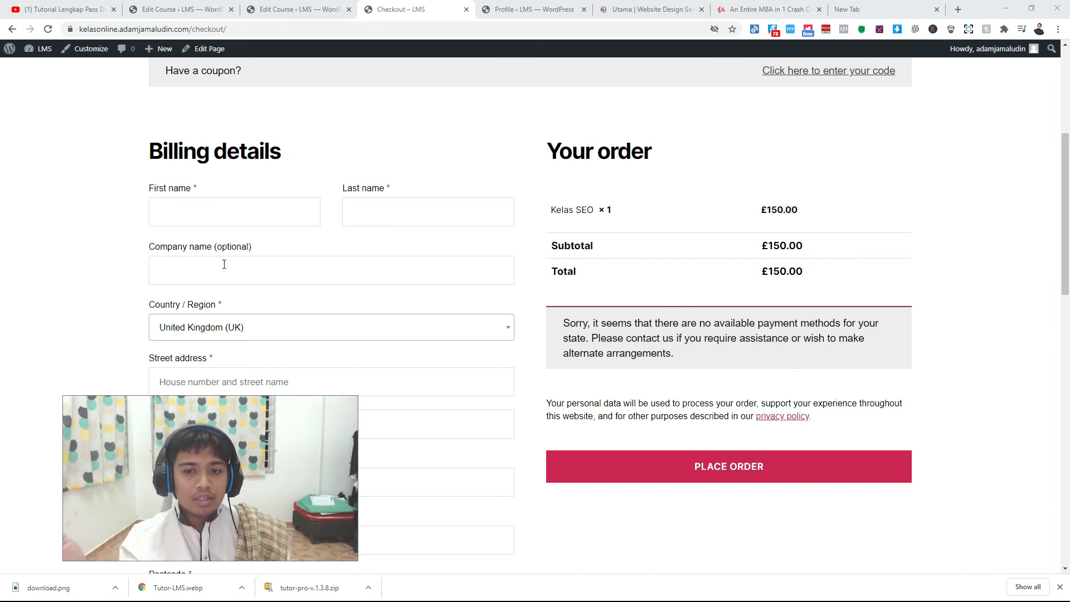
pyautogui.scroll(3, 222, 257)
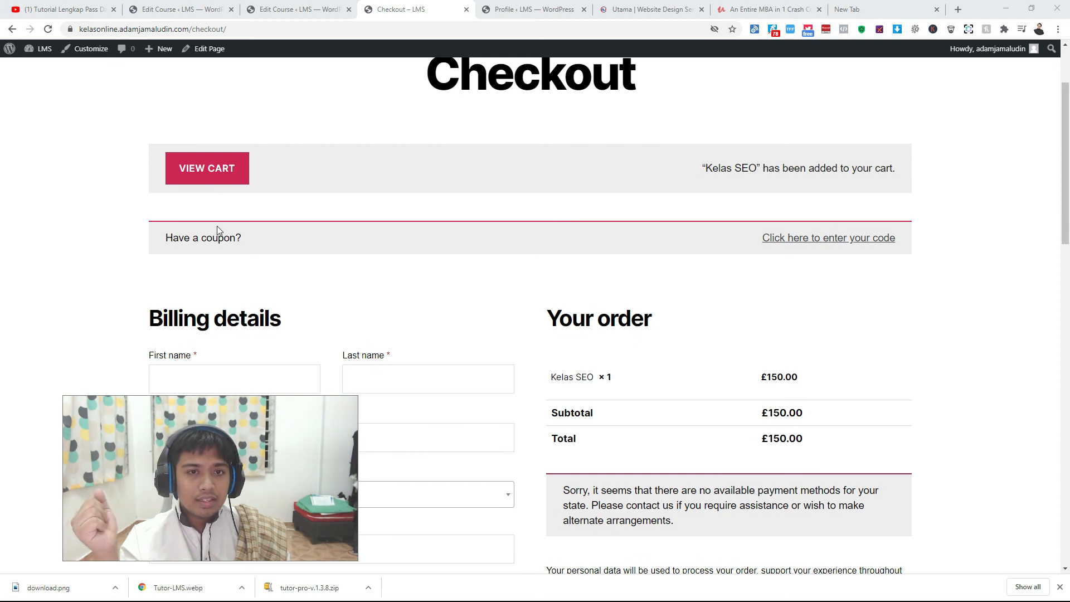
pyautogui.scroll(-3, 217, 226)
pyautogui.scroll(3, 217, 225)
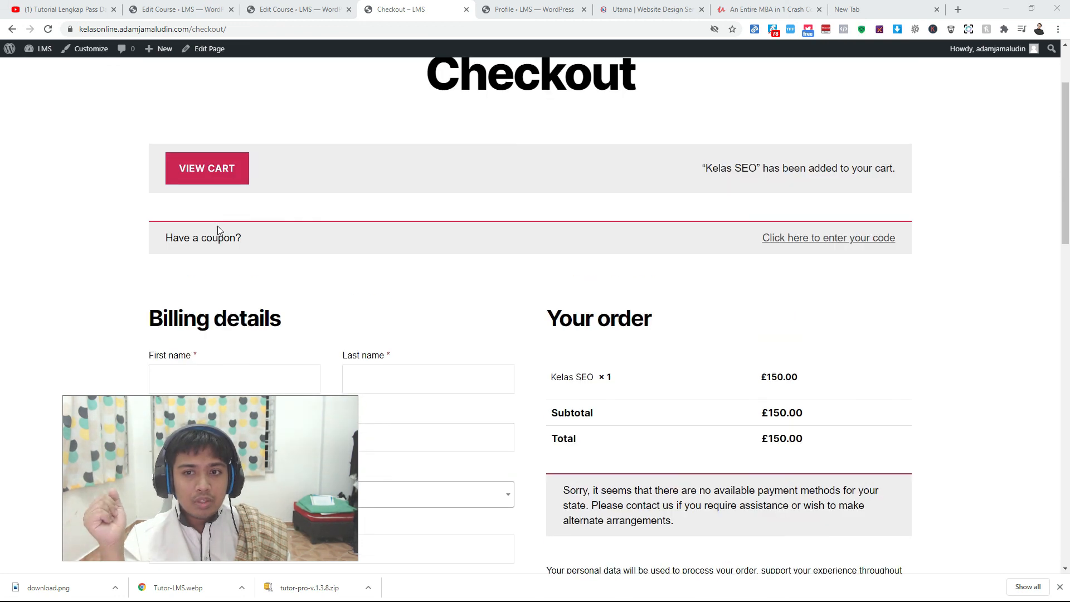